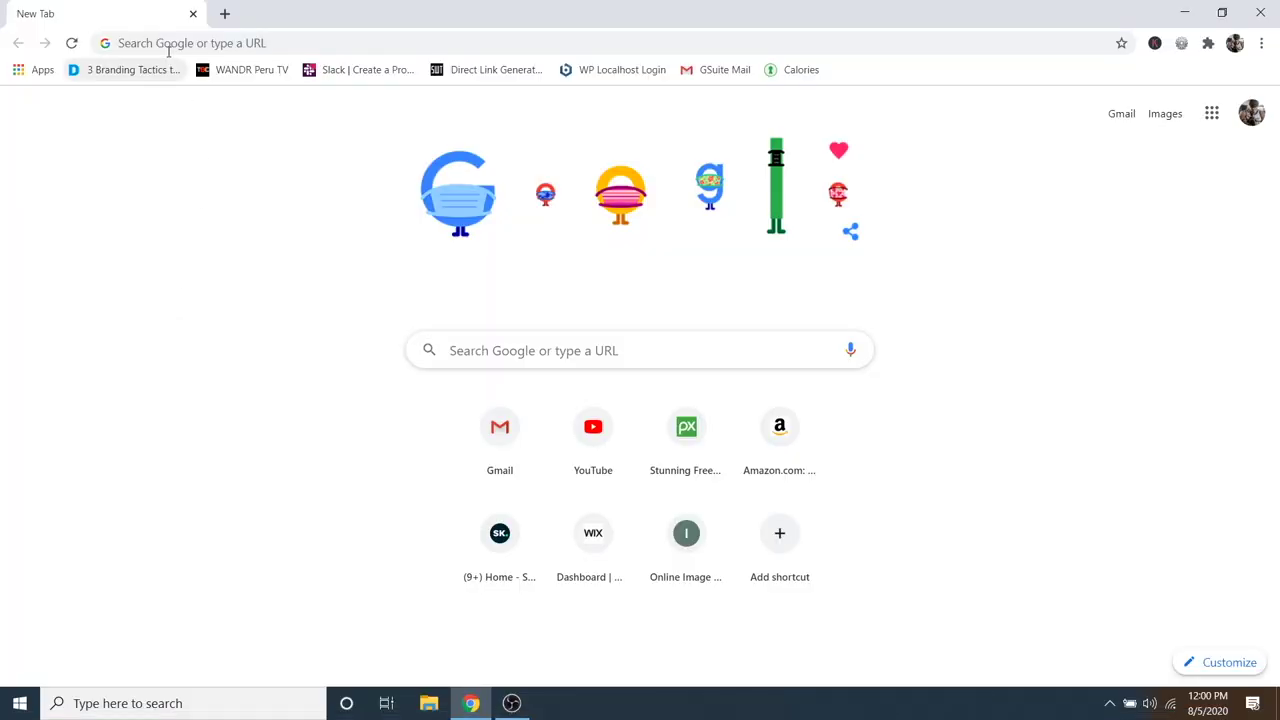
Step: Go to createaprowebsite.com/wix and start a free Wix website to reach the log-in page
click(172, 46)
text(createaproweb)
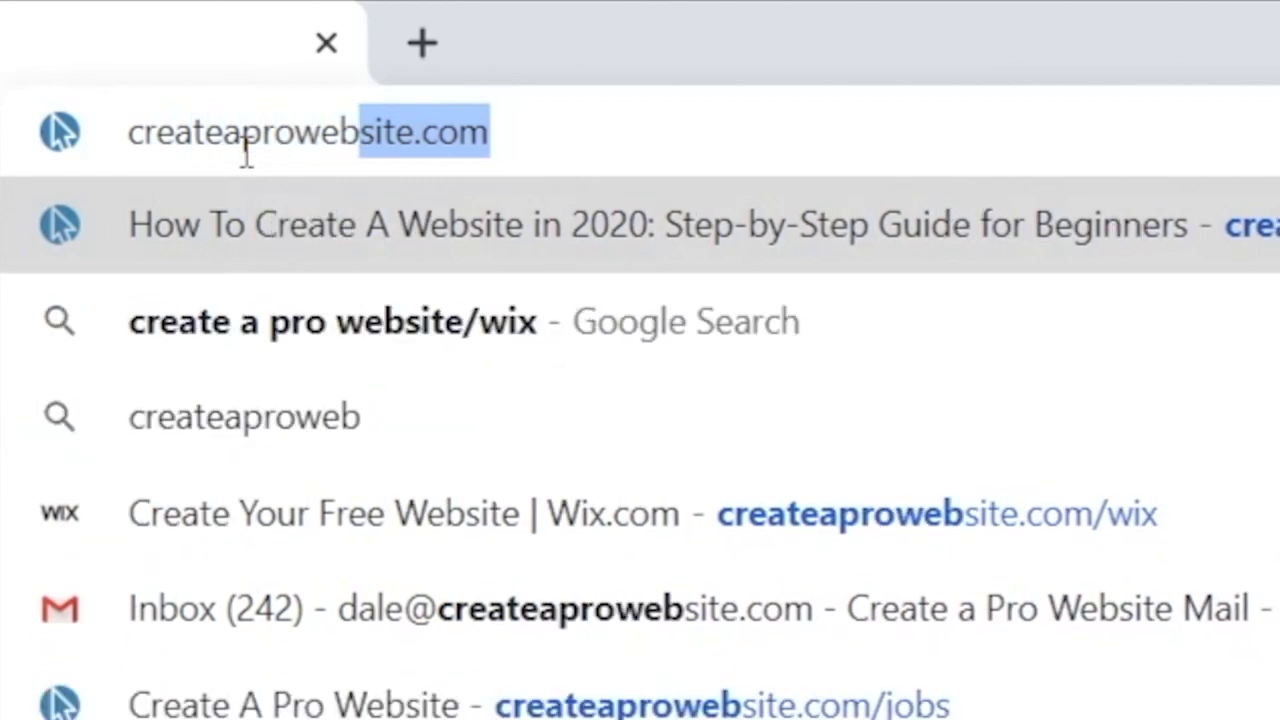
text(site.com/wix)
key(Return)
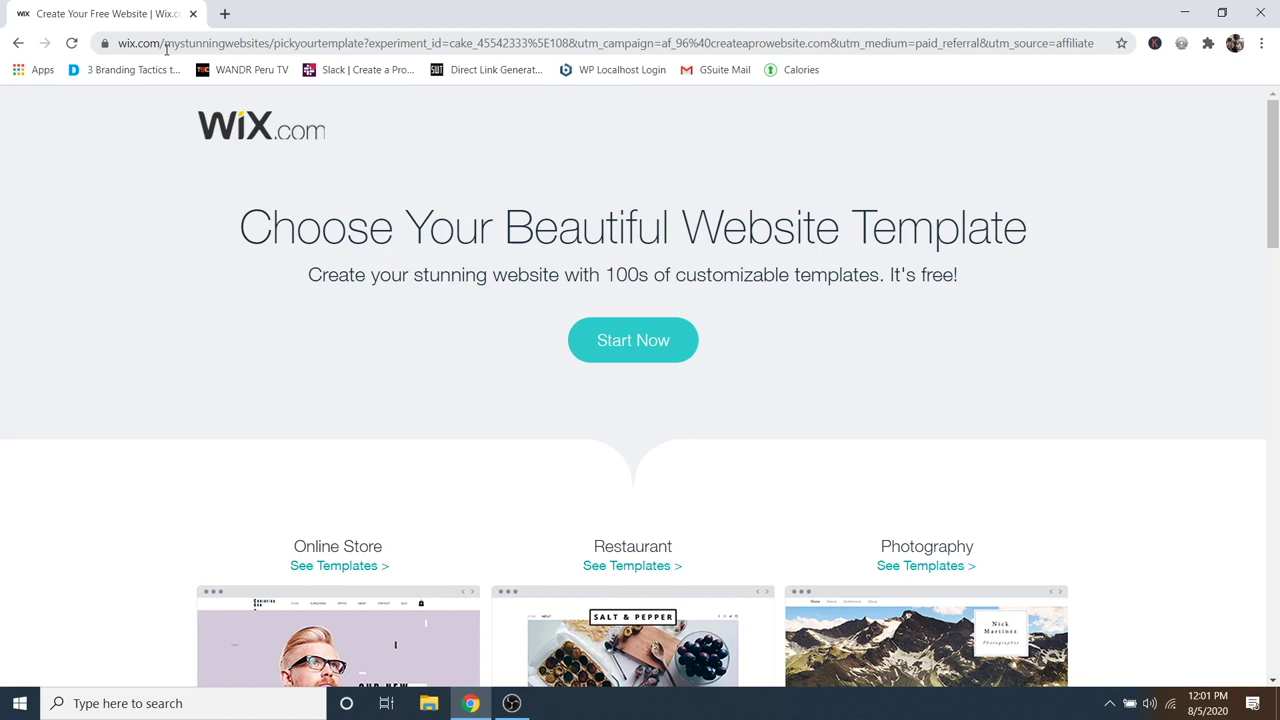
click(633, 348)
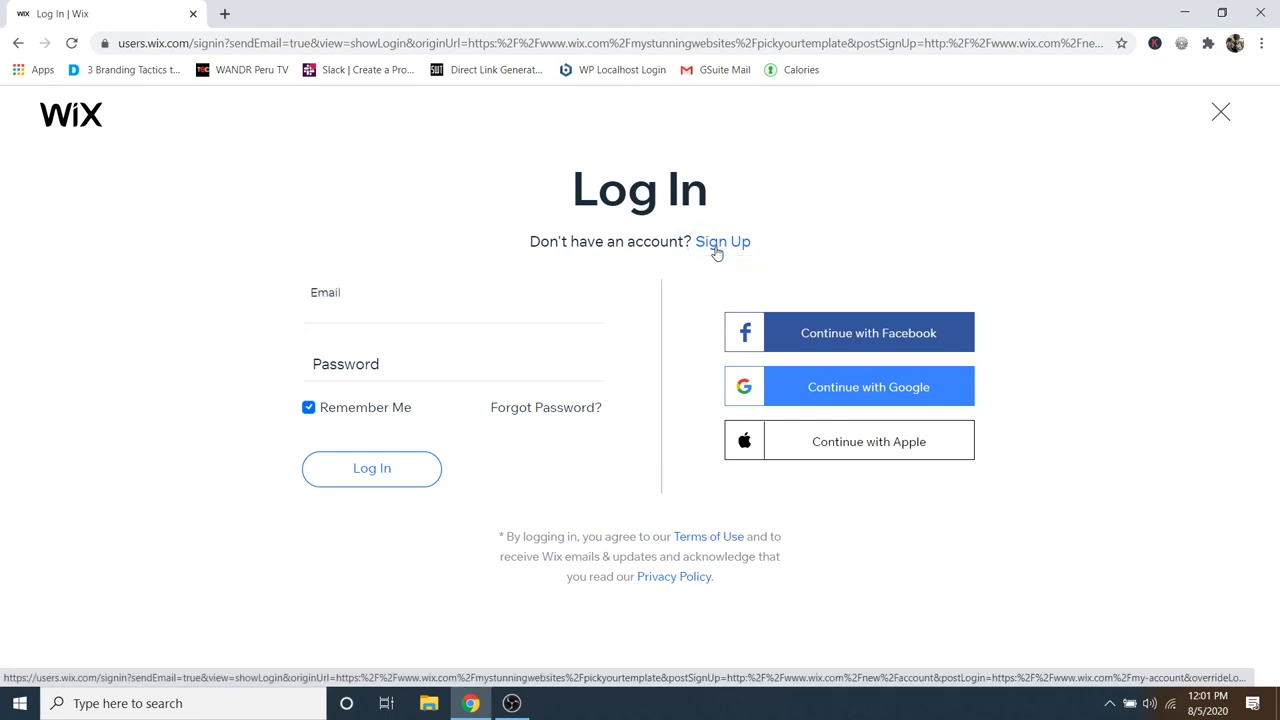
Step: Sign up for a new Wix account, entering and confirming an e-mail address and password
click(717, 251)
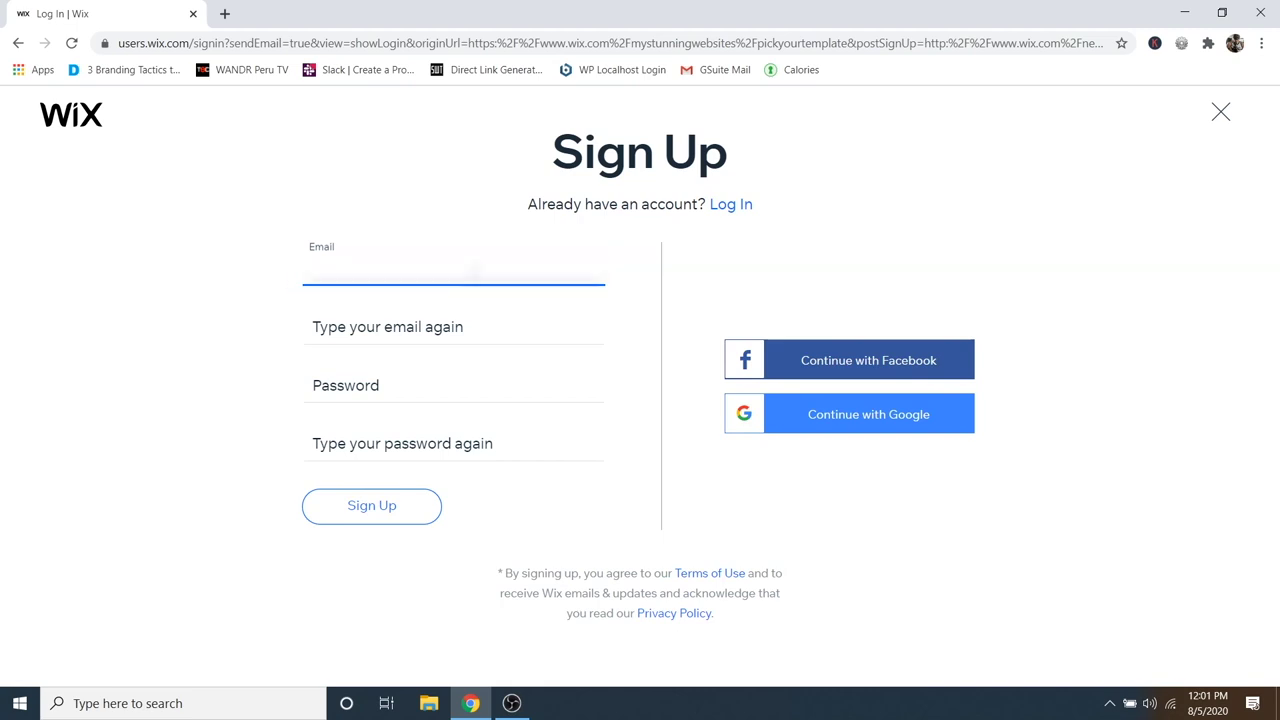
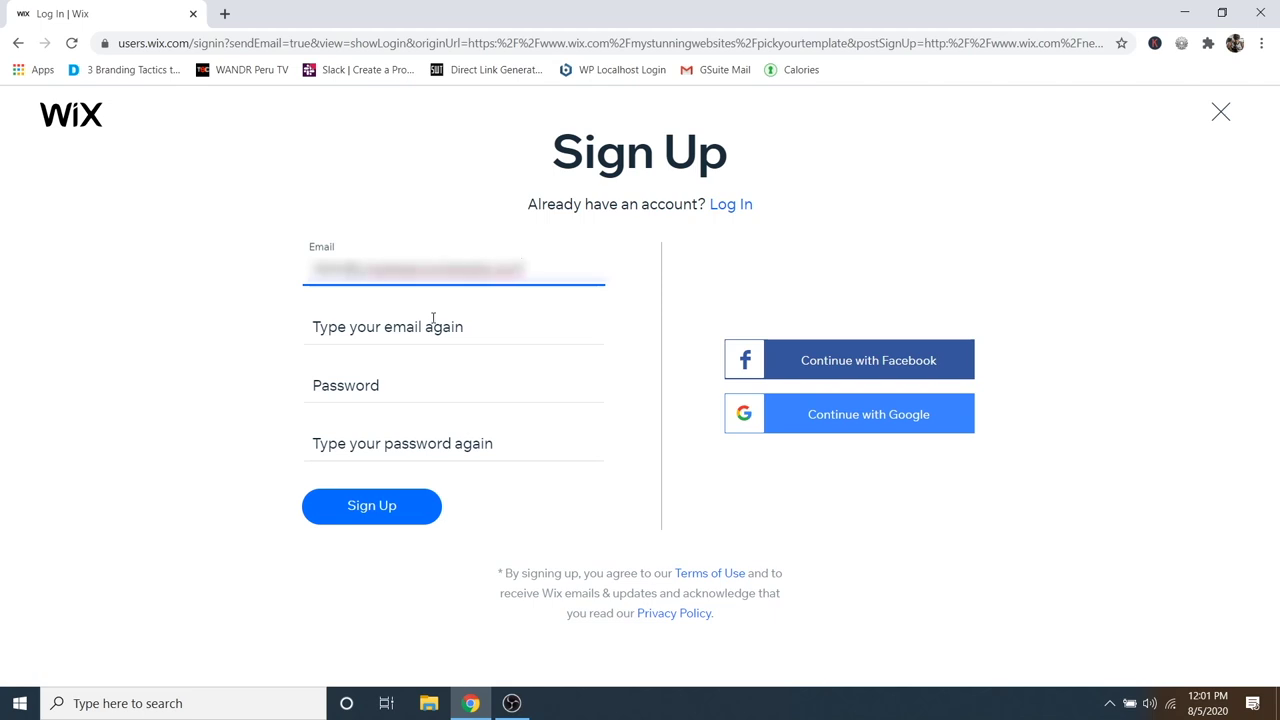
click(412, 328)
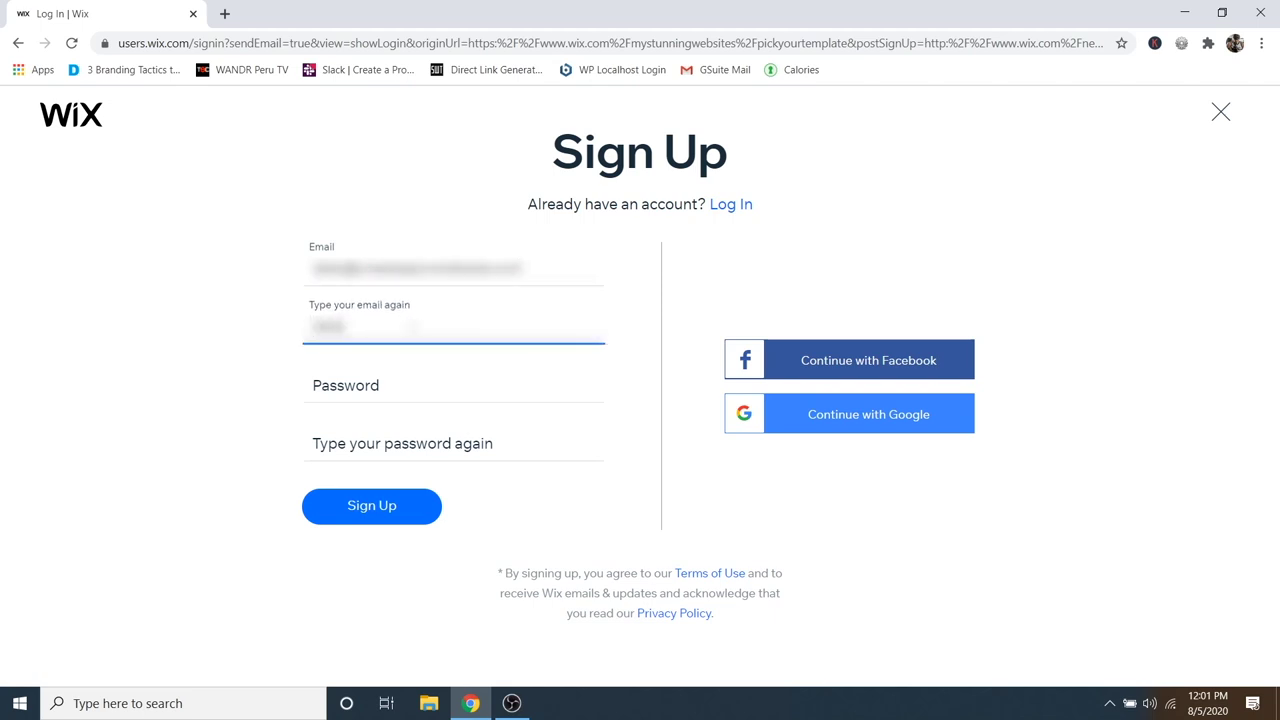
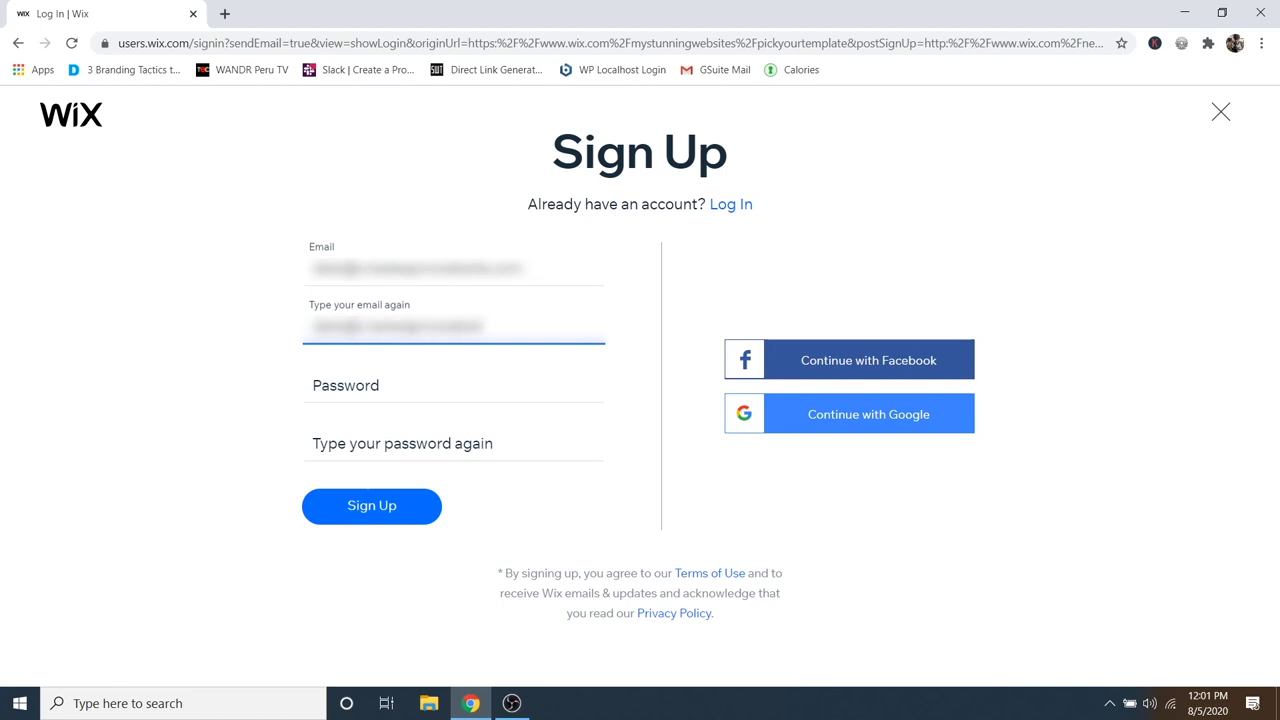
click(364, 384)
text(***)
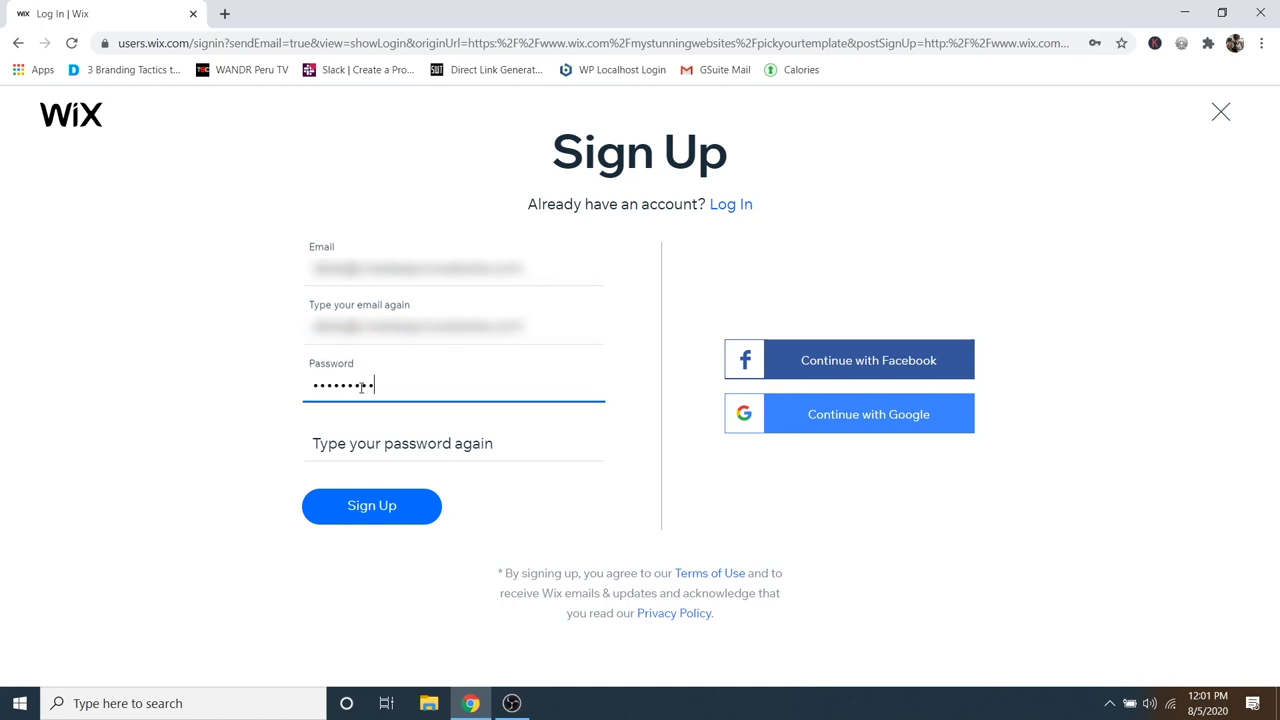
click(365, 443)
text(*)
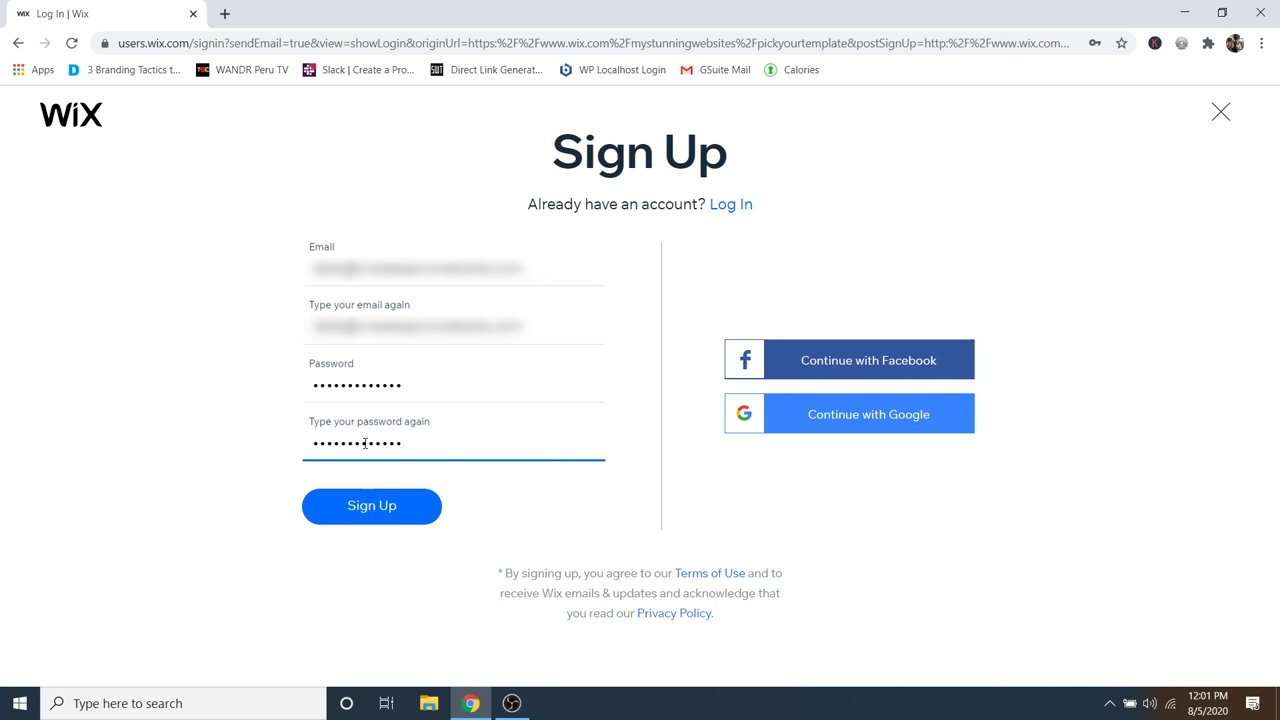
click(369, 517)
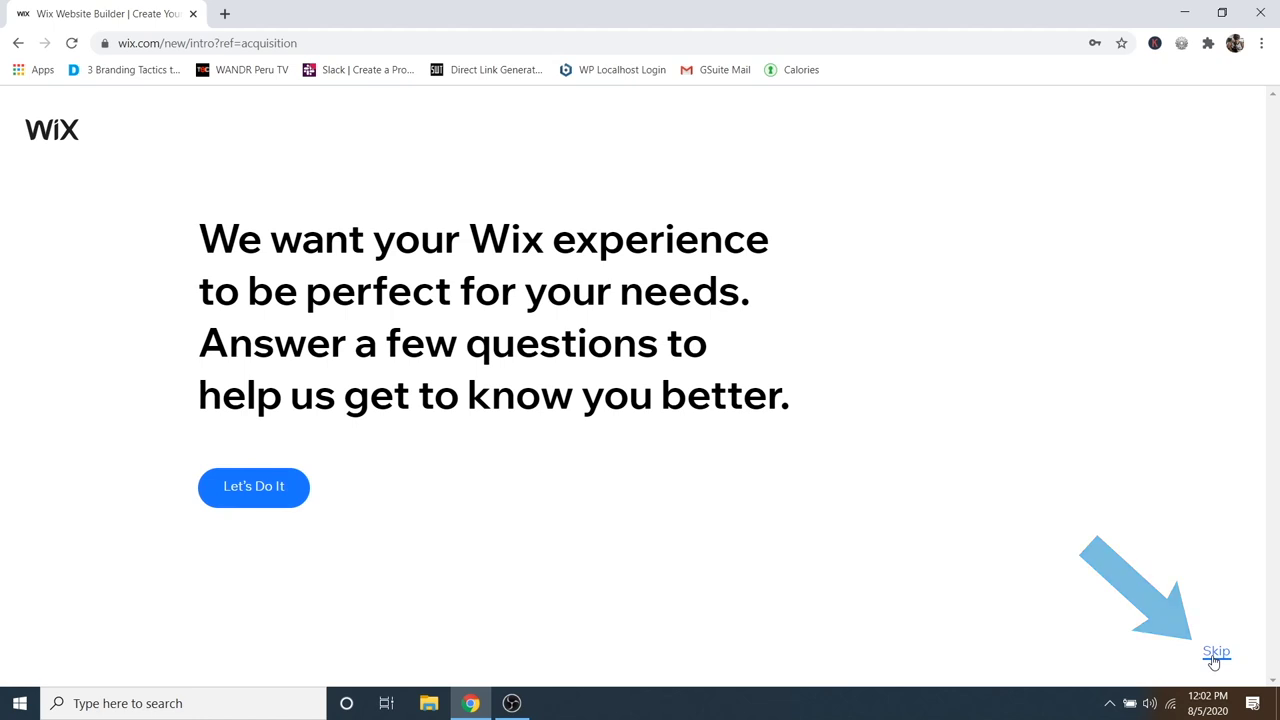
Step: Skip the setup questionnaire and choose to build from a template
click(1215, 655)
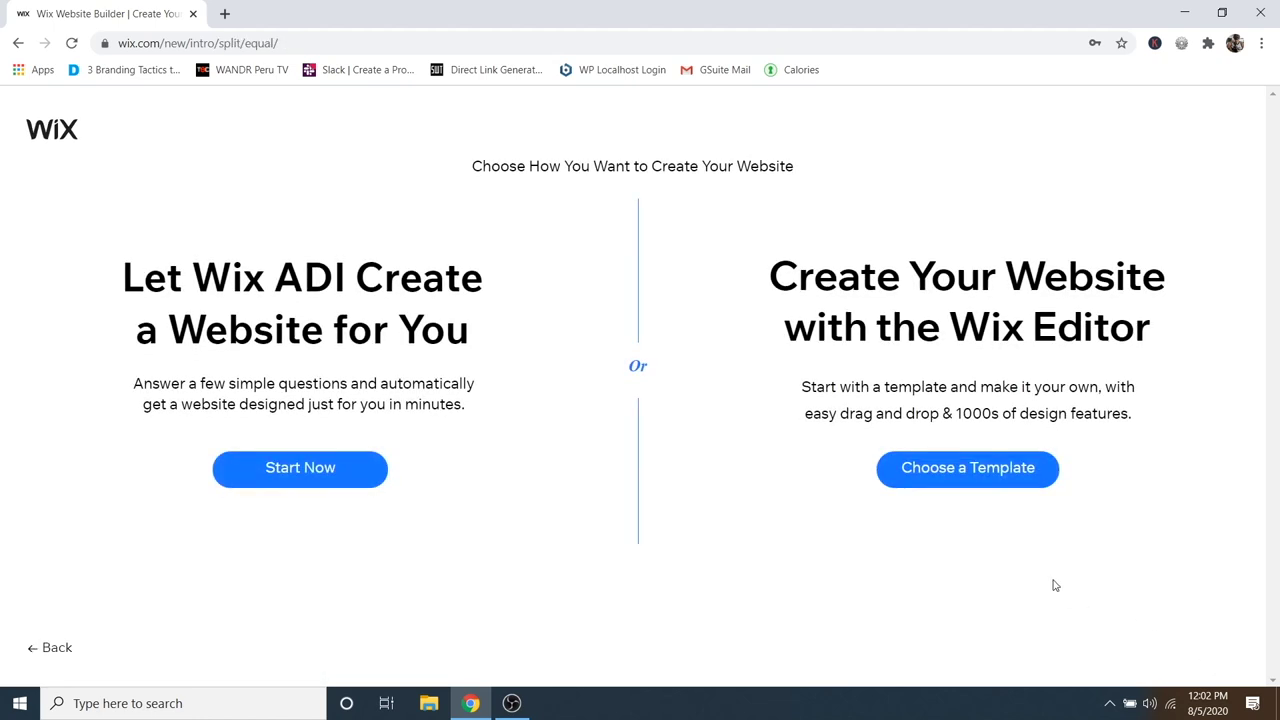
click(963, 479)
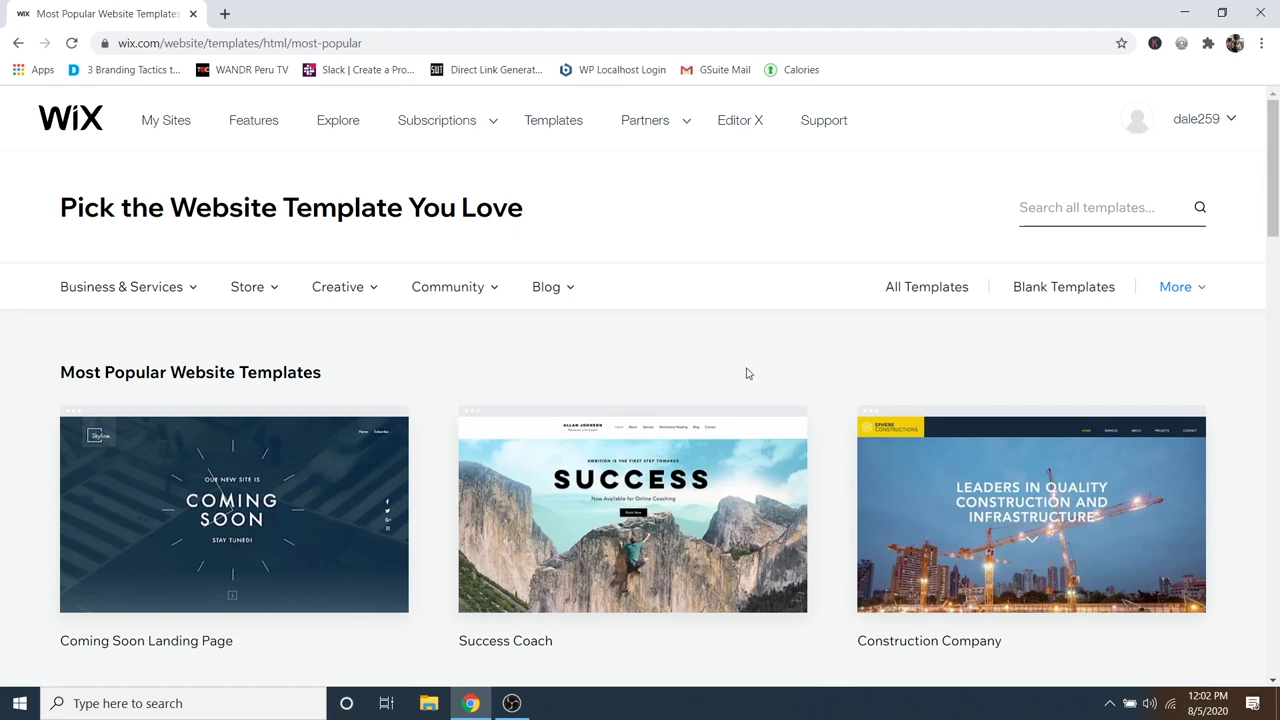
scroll(431, 386, down, 5)
scroll(431, 409, down, 1)
scroll(430, 412, up, 4)
scroll(429, 415, up, 2)
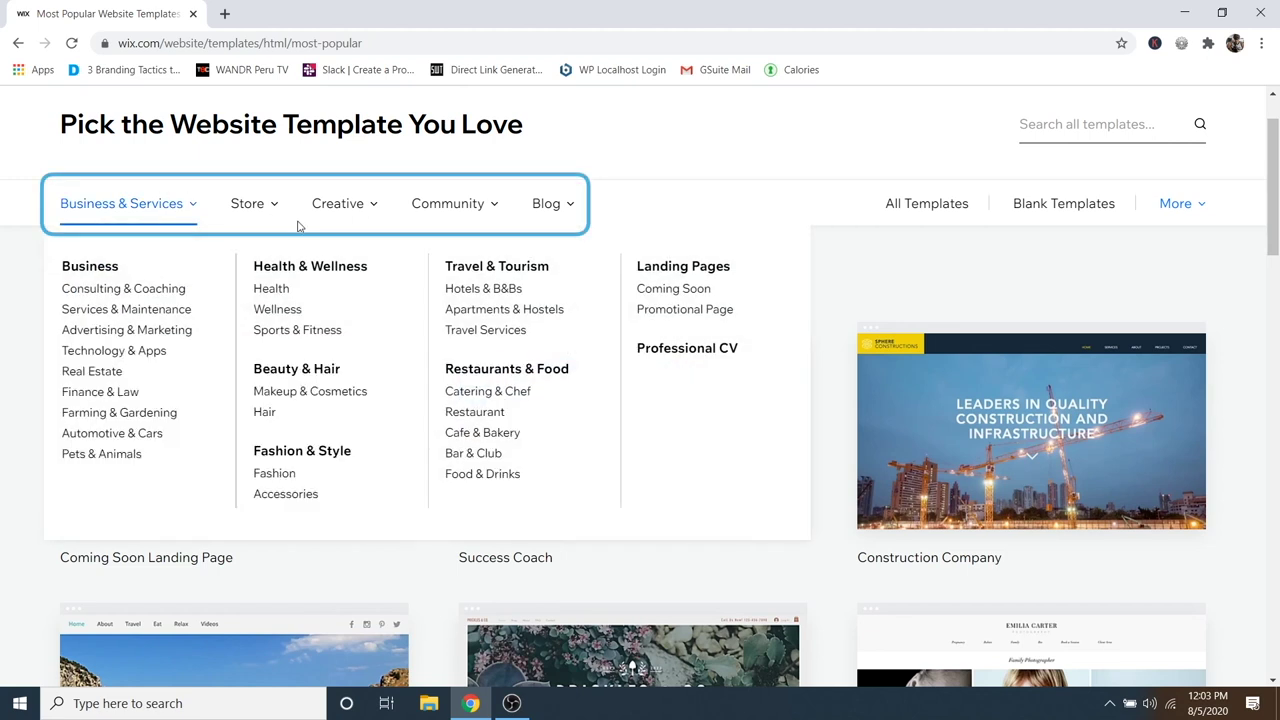
Step: Filter the template gallery to Creative > Portfolio & CV
mouse_move(325, 215)
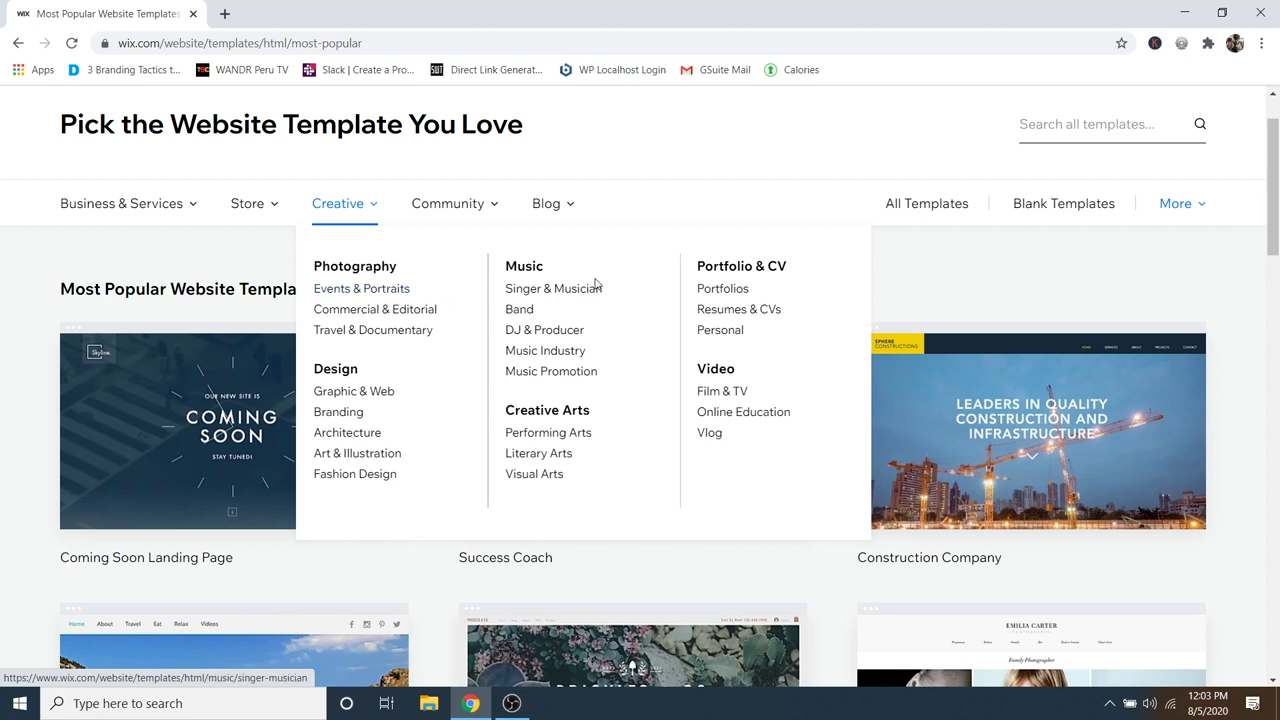
click(922, 214)
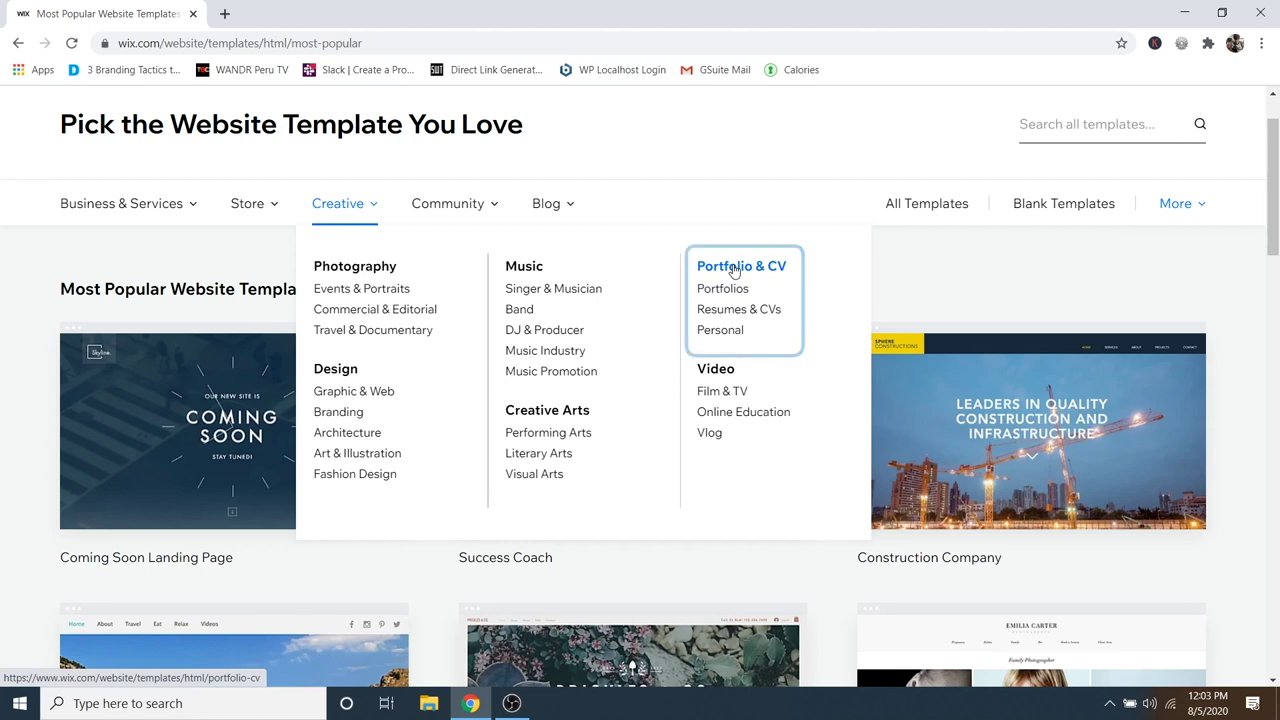
click(735, 268)
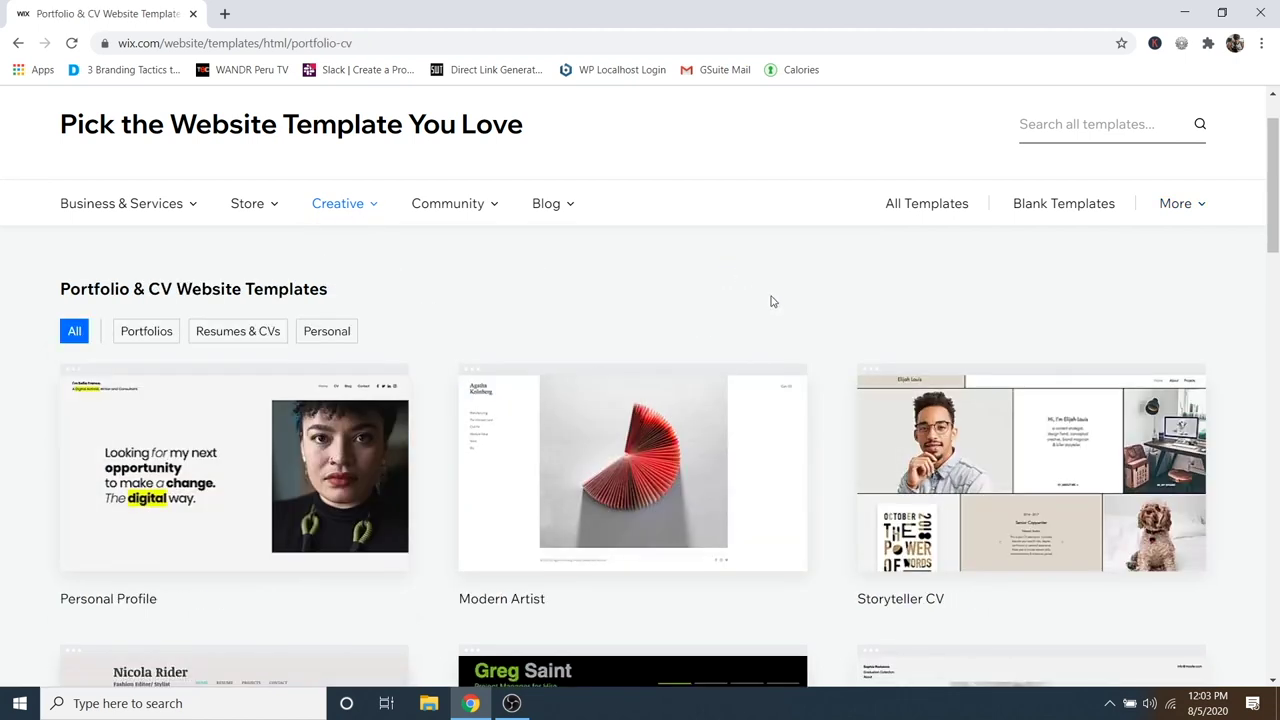
Step: Preview the Business CV template and open it in the Wix Editor
scroll(818, 325, down, 6)
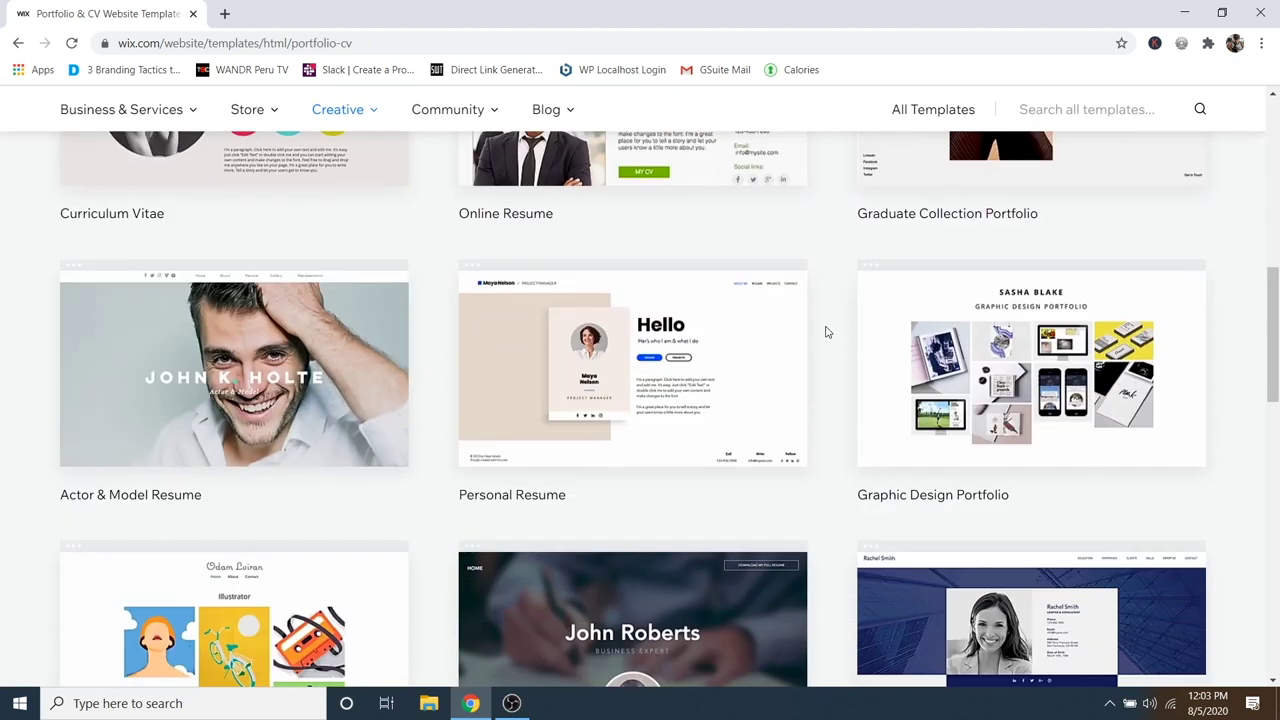
scroll(826, 332, down, 3)
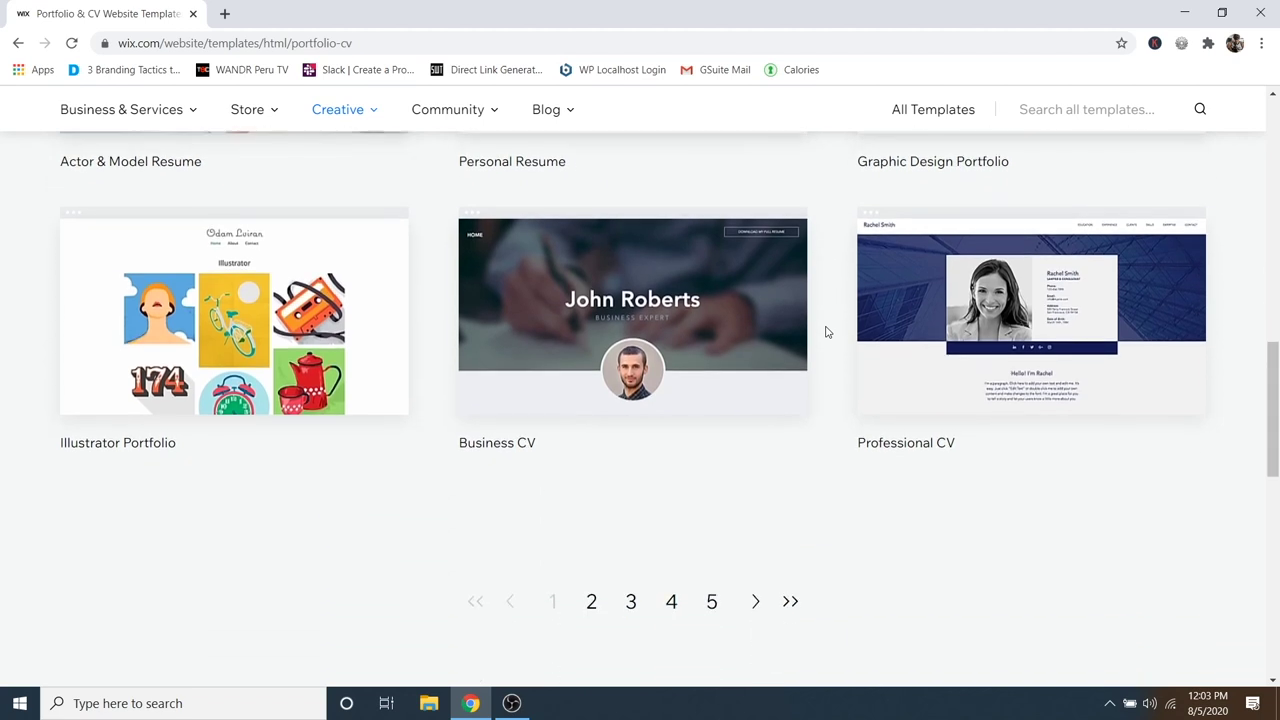
mouse_move(722, 273)
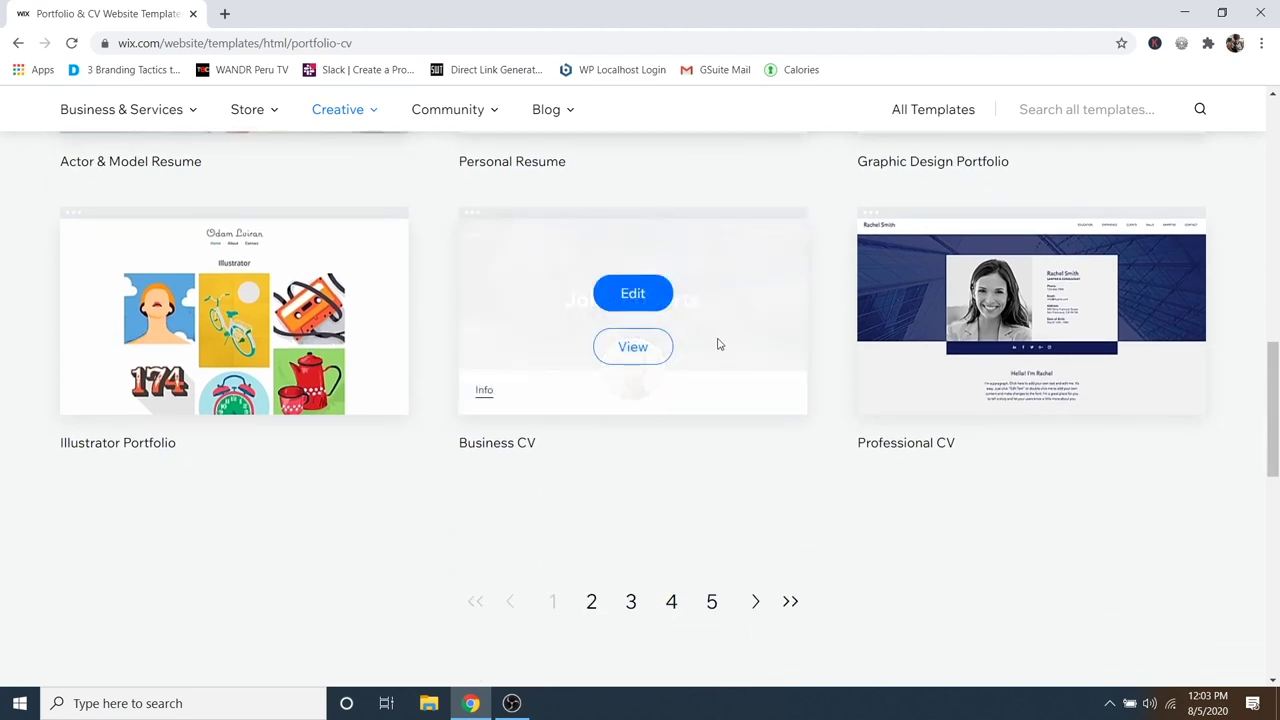
click(633, 348)
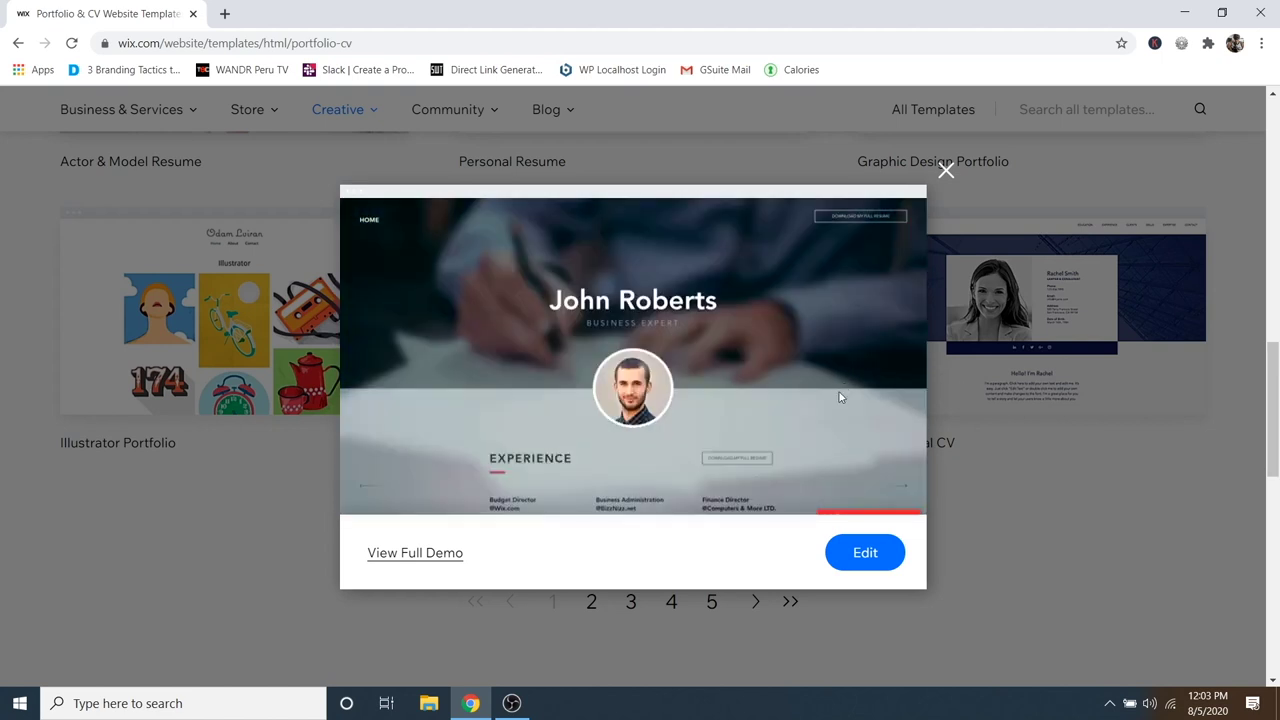
click(865, 560)
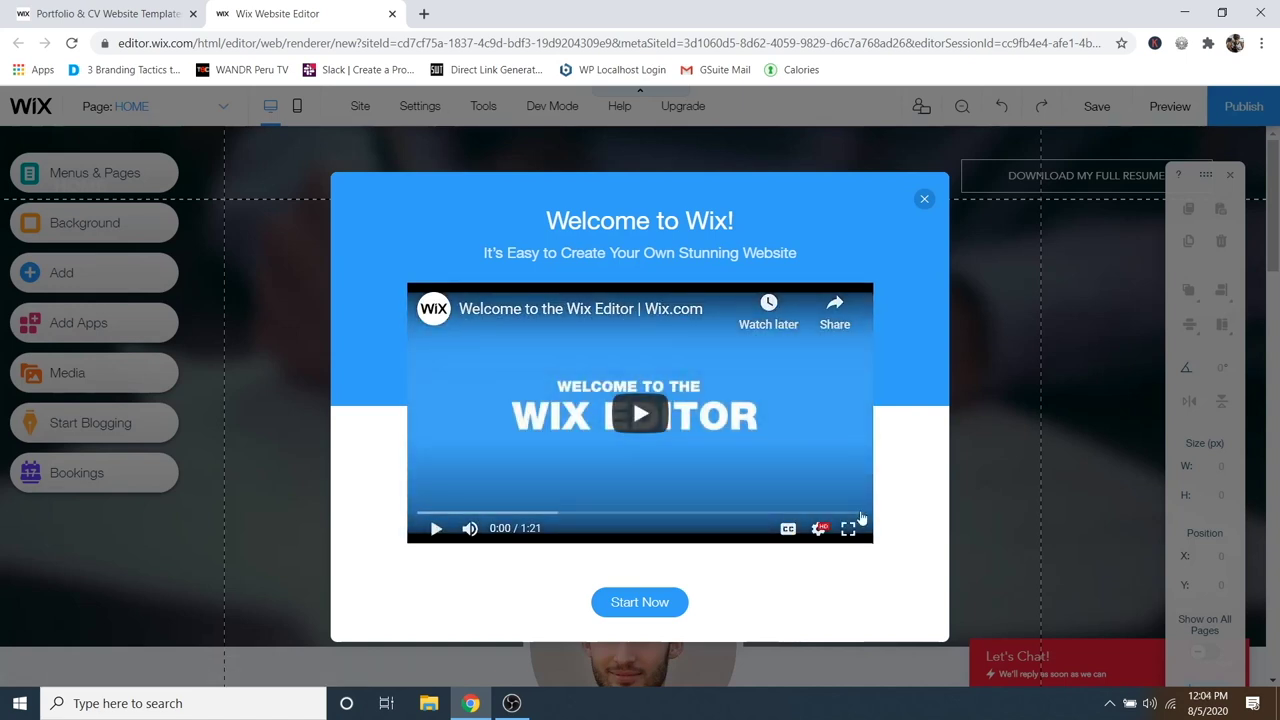
Step: Close the Welcome to Wix dialog to reveal the Business CV home page
click(925, 201)
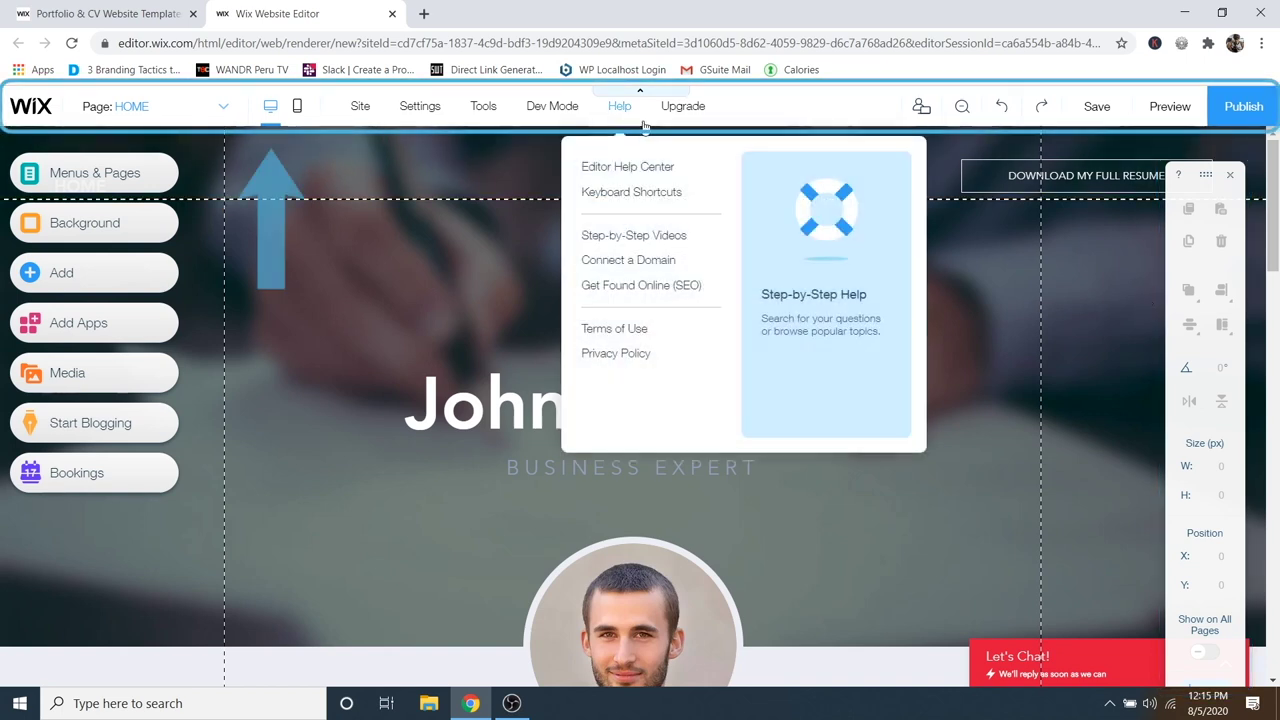
mouse_move(719, 121)
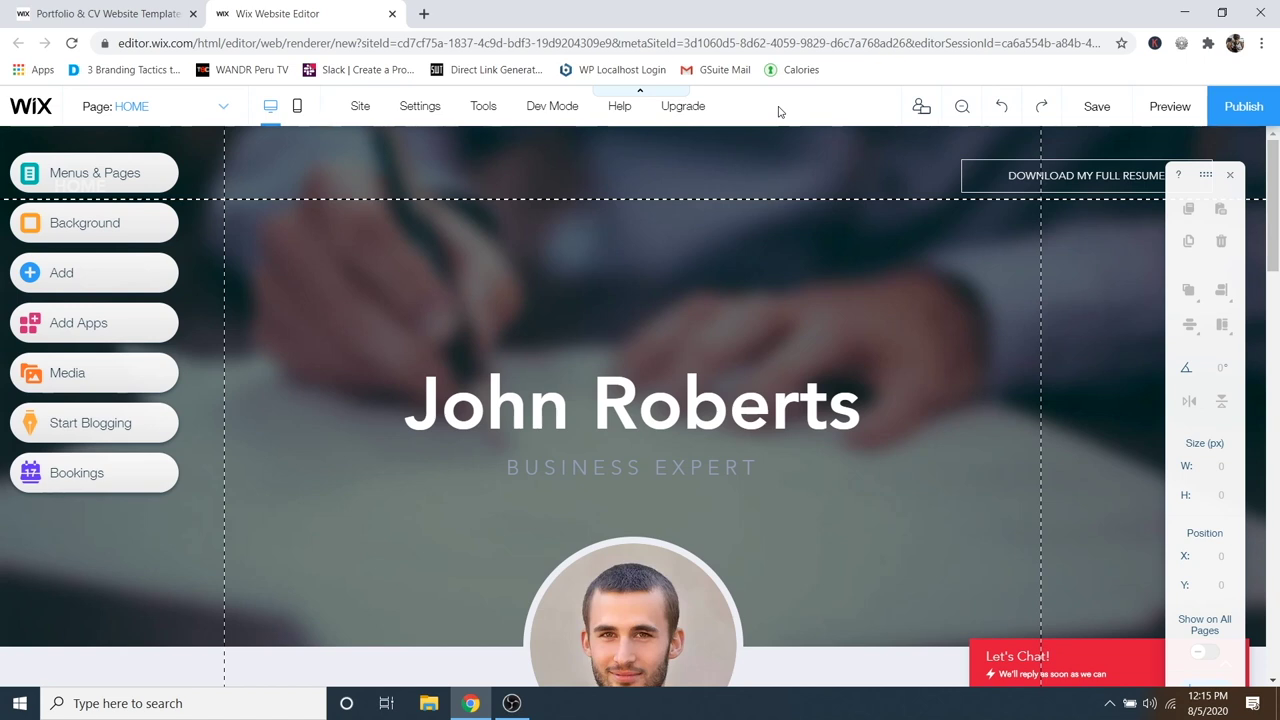
Step: Replace the name heading with the owner's full name, keeping Heading 1 Avenir at 88 px
double_click(601, 403)
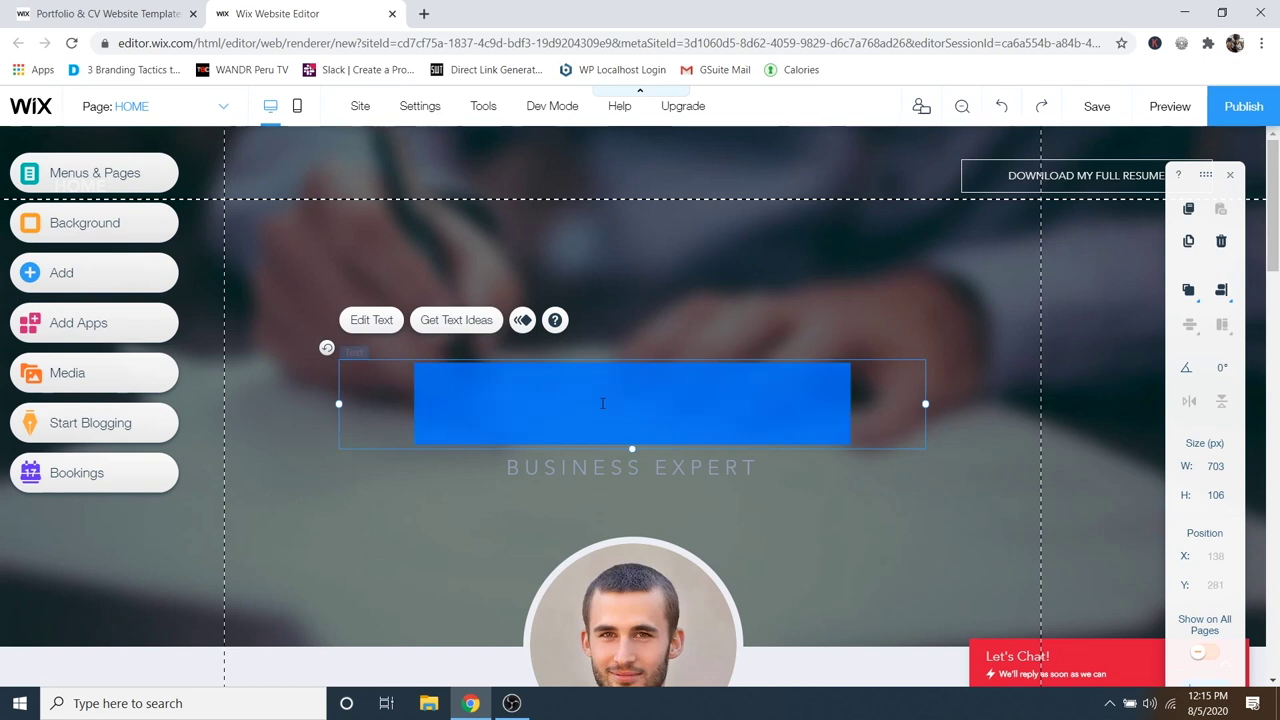
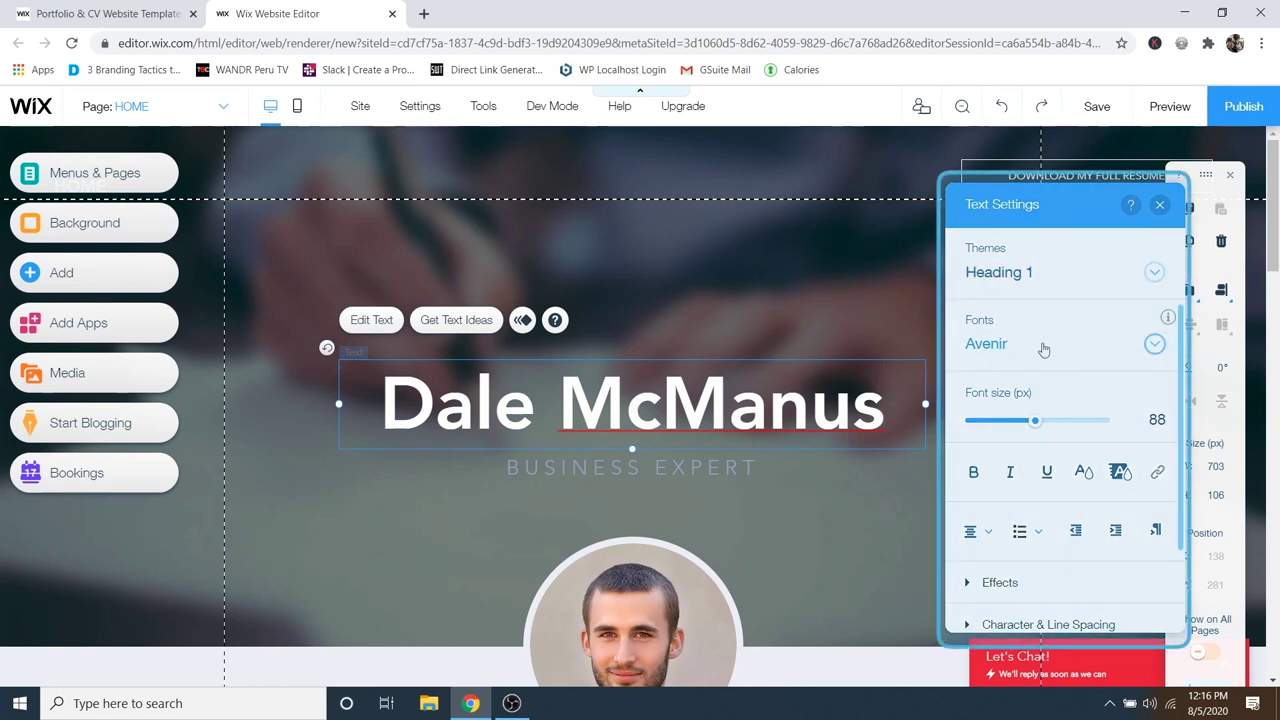
double_click(691, 402)
triple_click(691, 402)
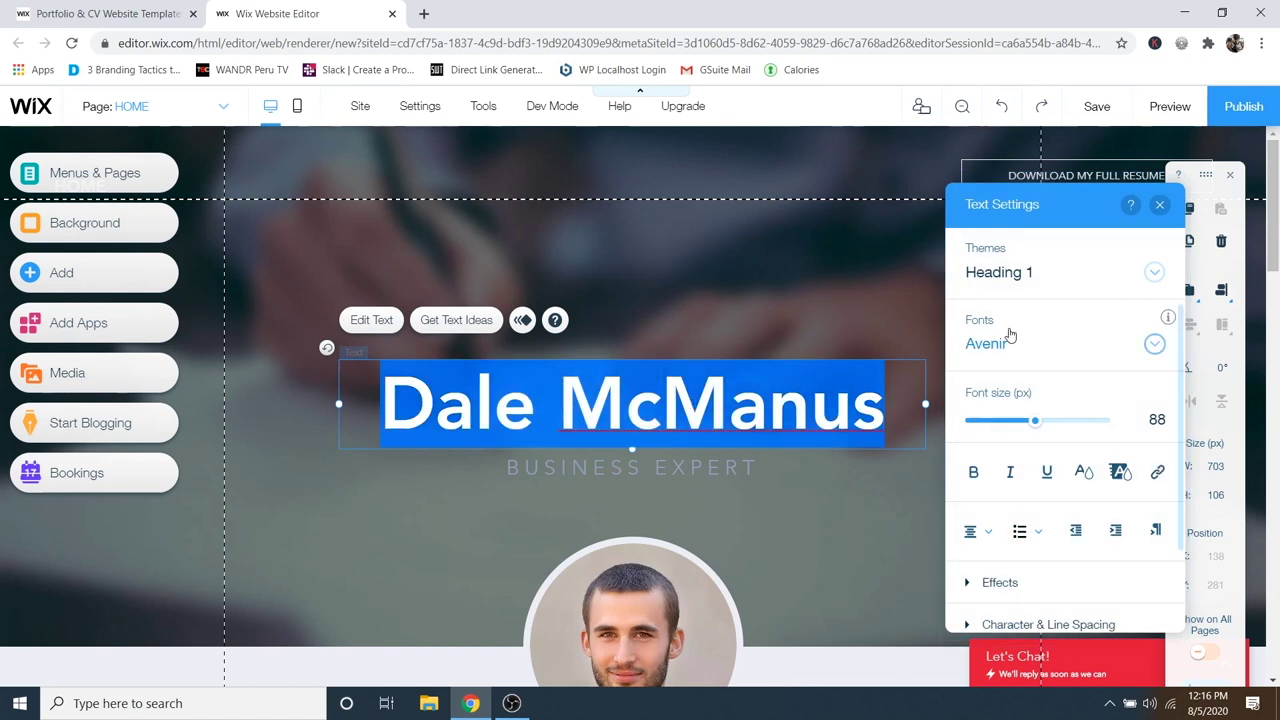
click(1154, 347)
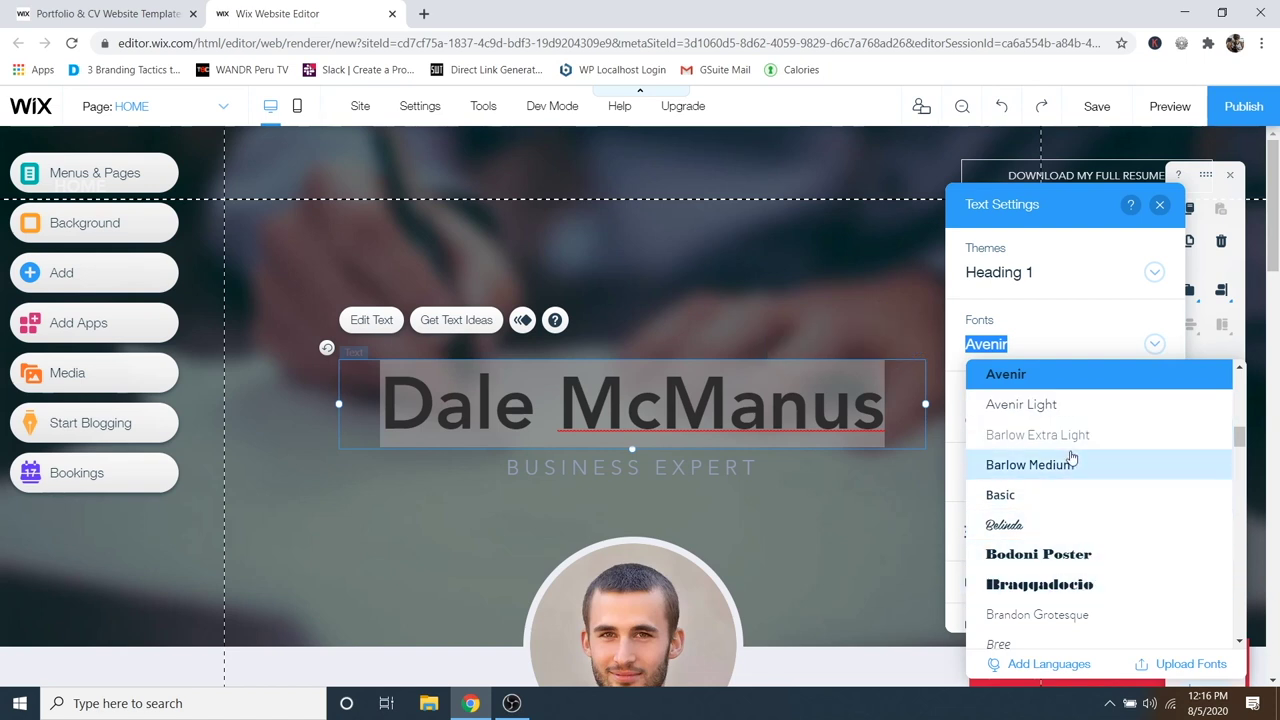
click(1073, 343)
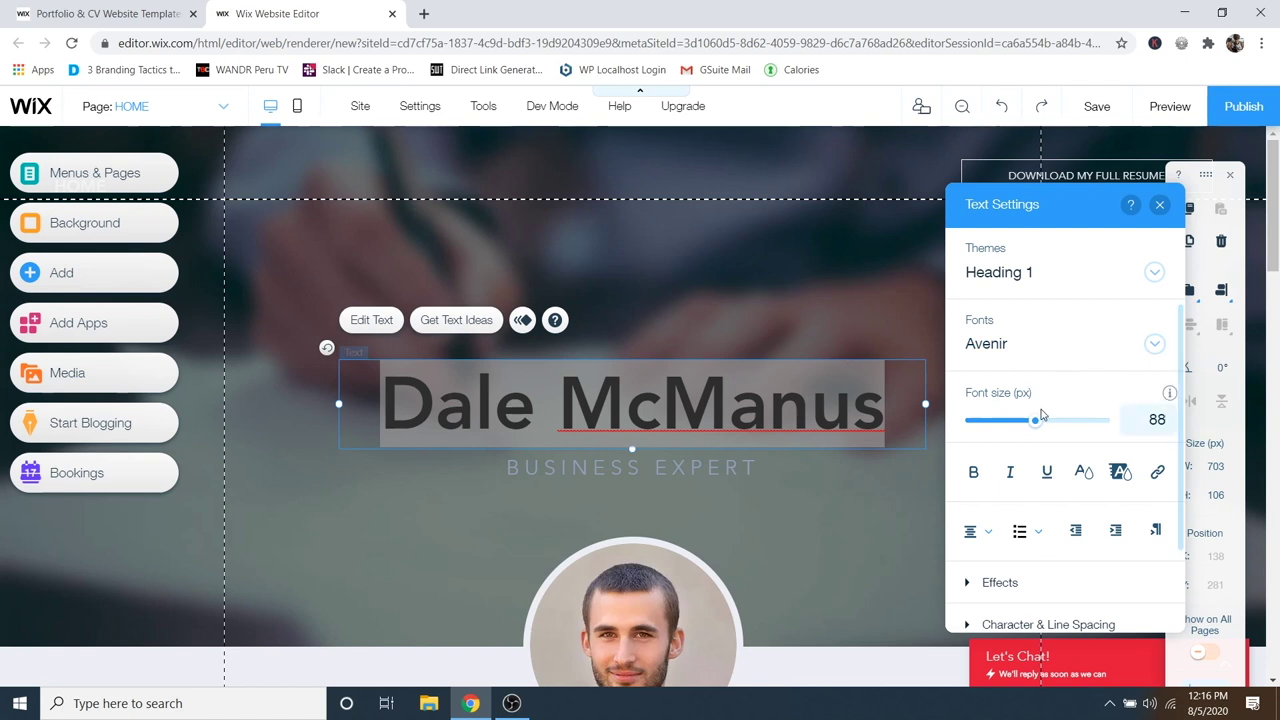
drag(1036, 424, 1036, 421)
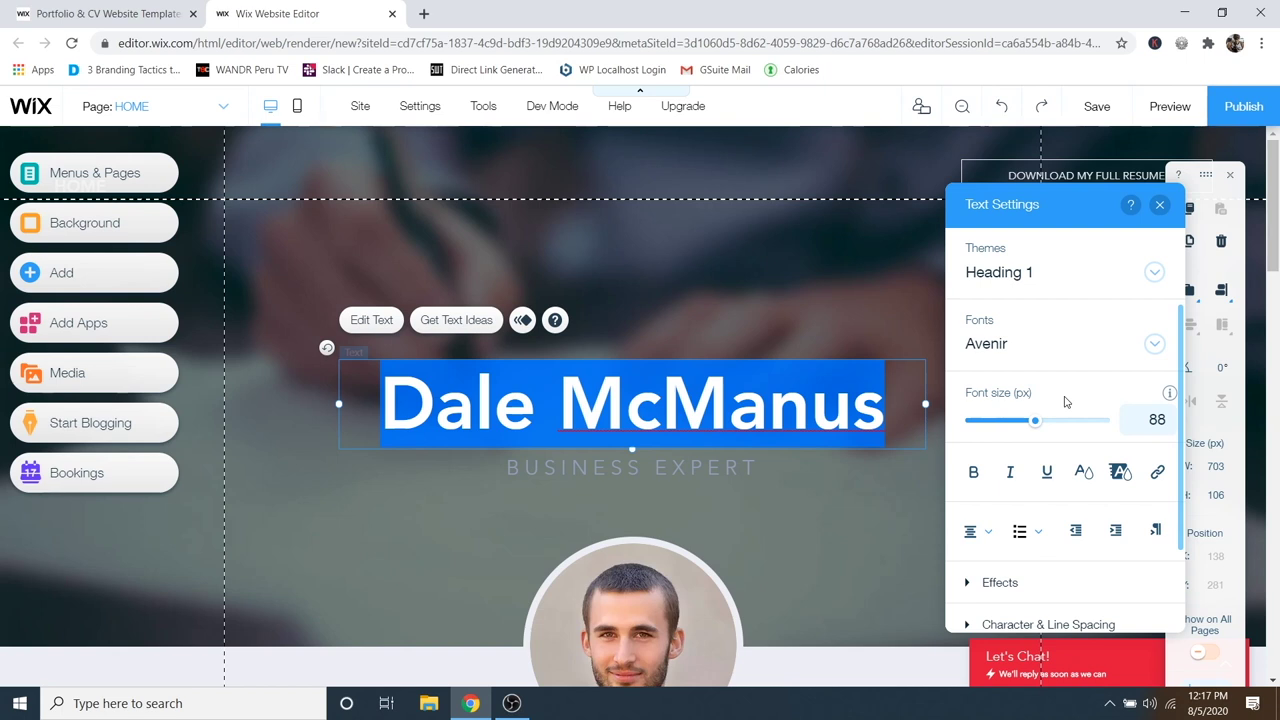
click(1084, 476)
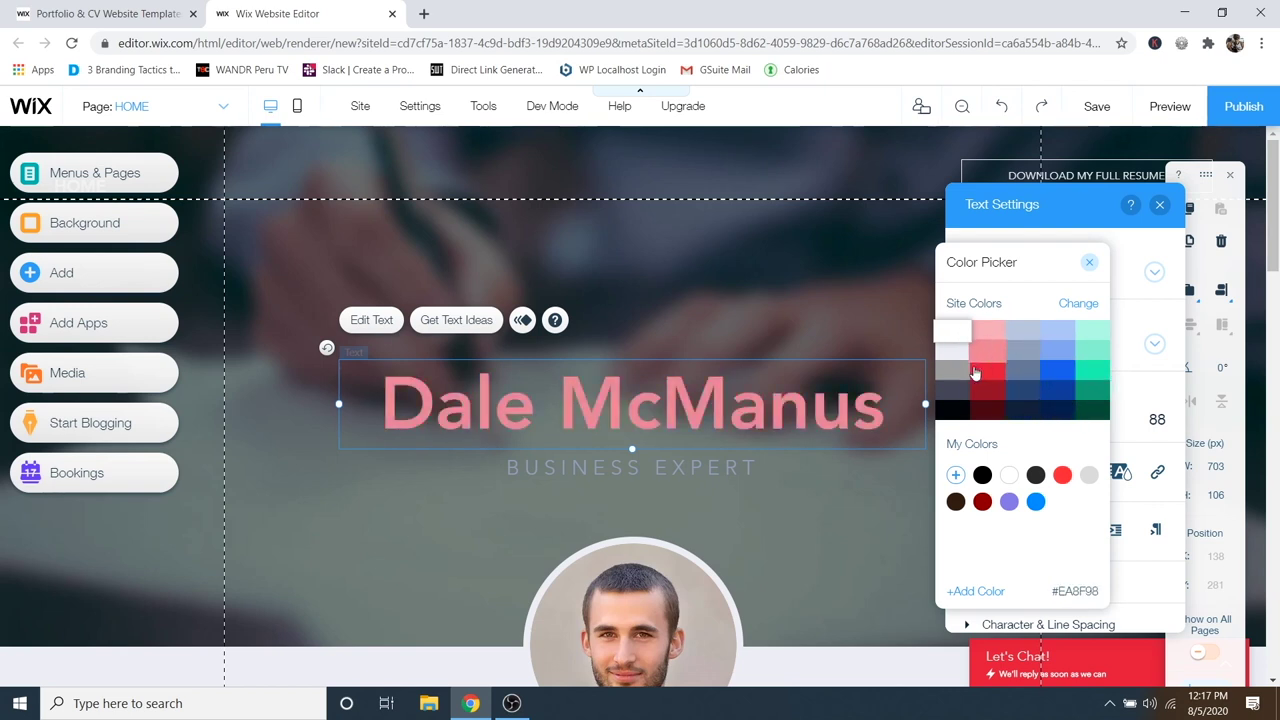
click(975, 595)
mouse_move(1040, 412)
mouse_down()
mouse_move(1049, 366)
mouse_move(1114, 357)
mouse_up()
drag(1024, 450, 1073, 447)
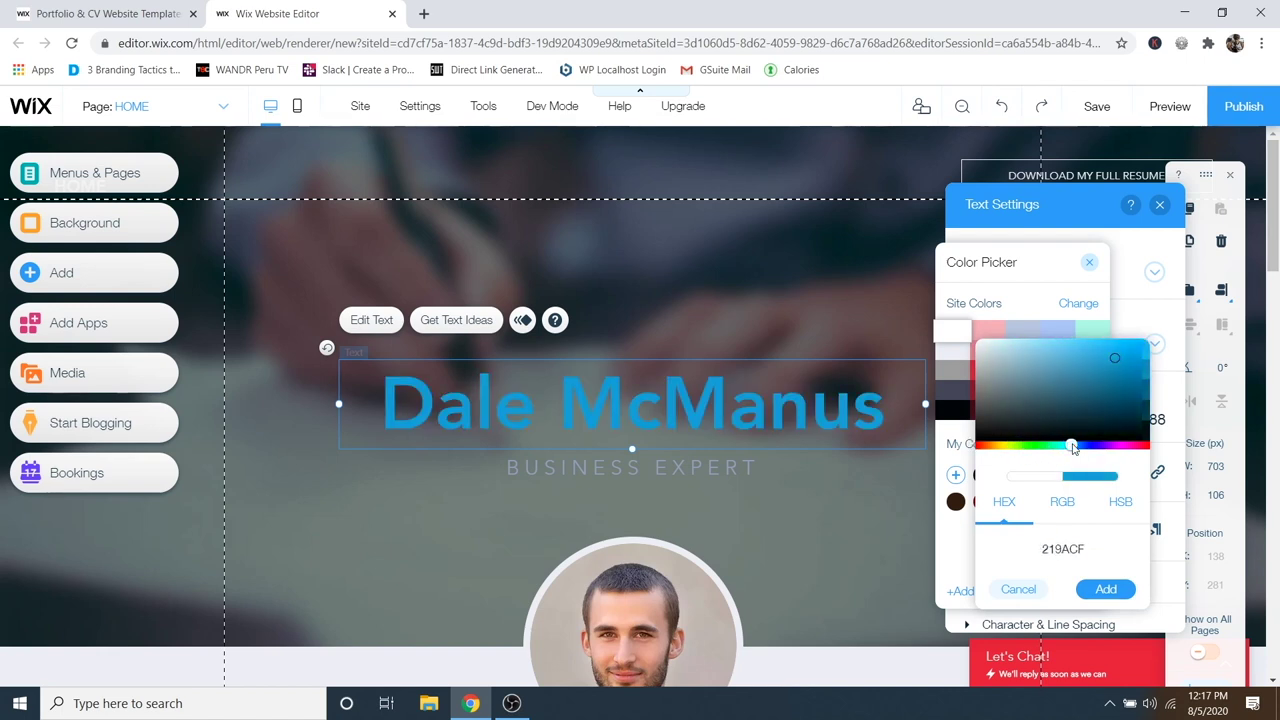
click(952, 336)
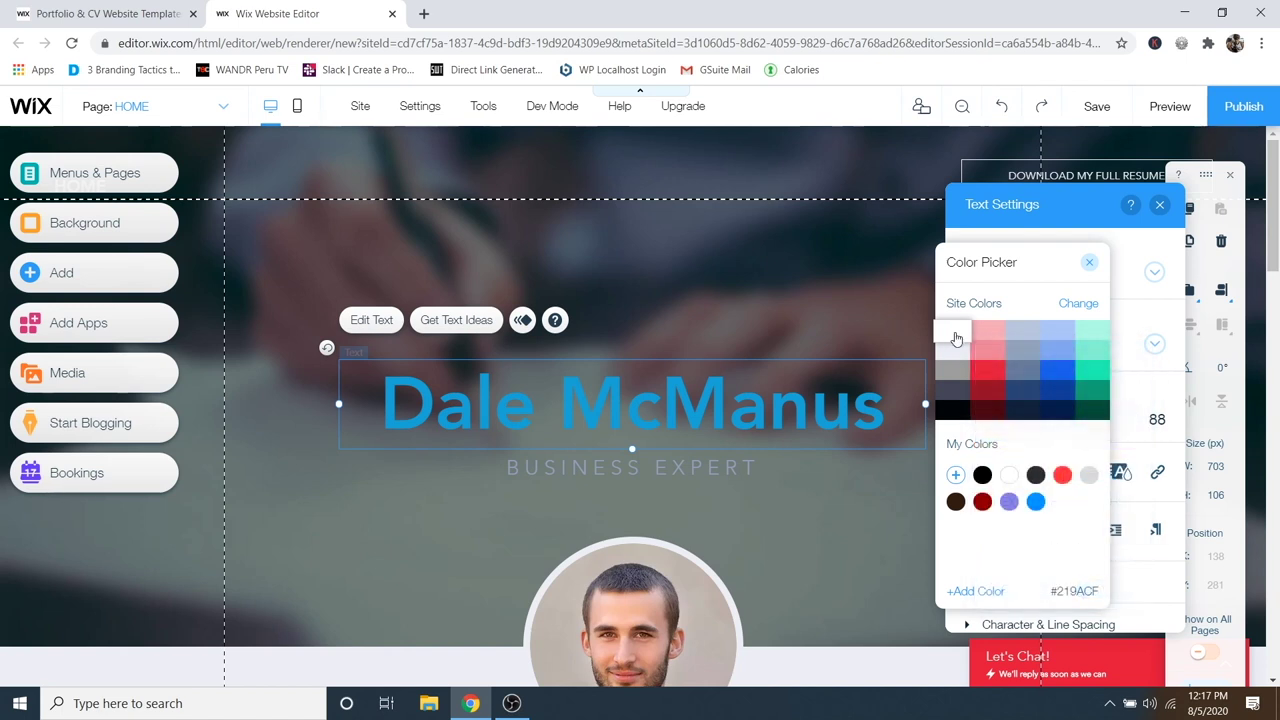
click(1090, 264)
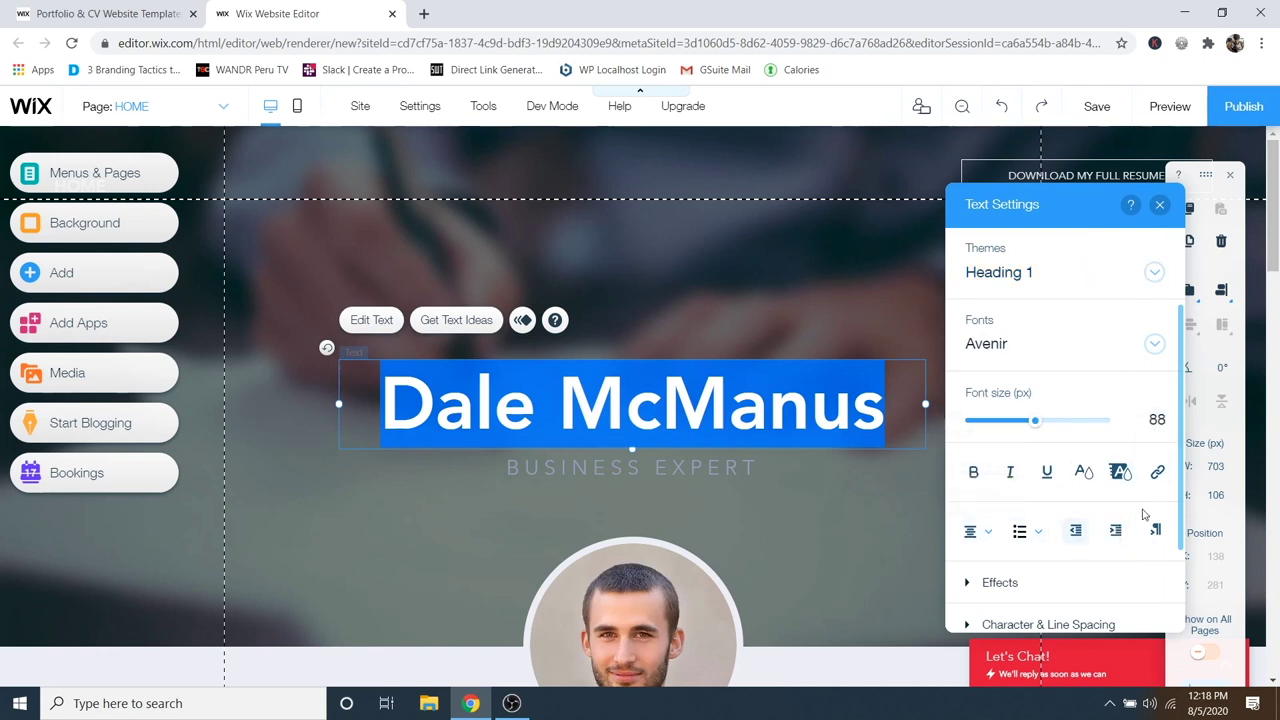
scroll(1078, 510, down, 1)
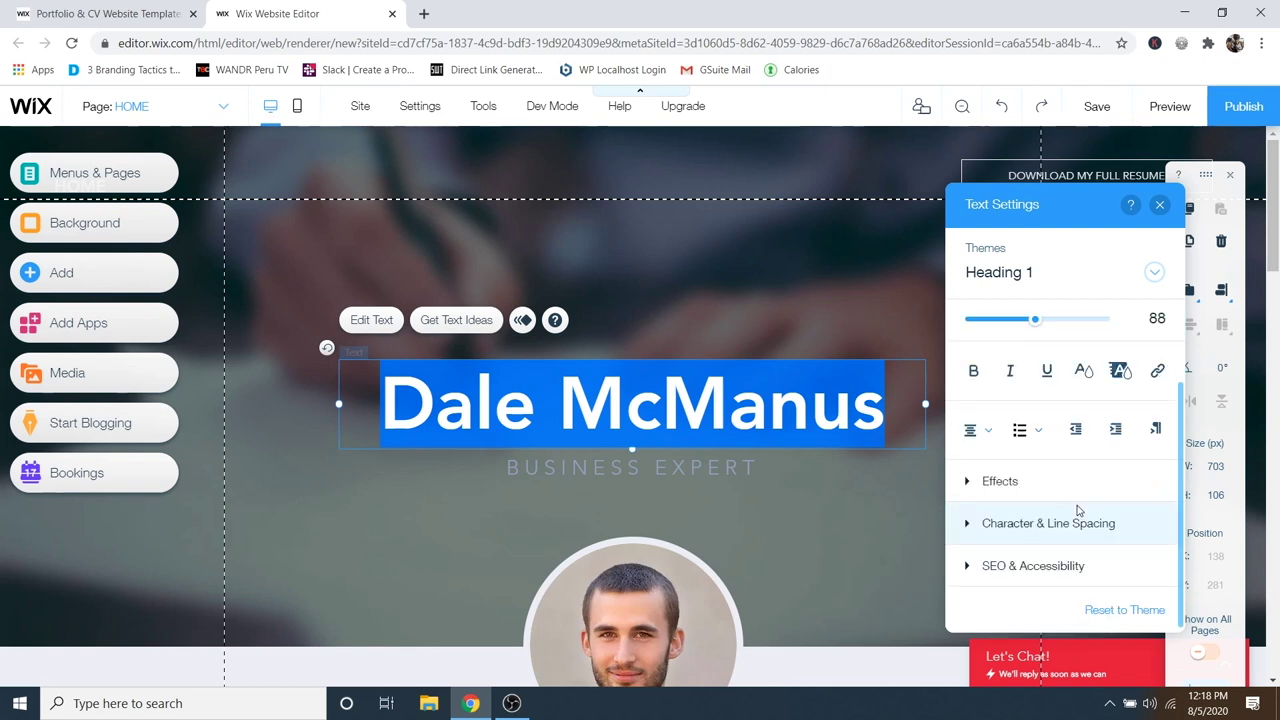
click(967, 483)
scroll(1068, 500, down, 1)
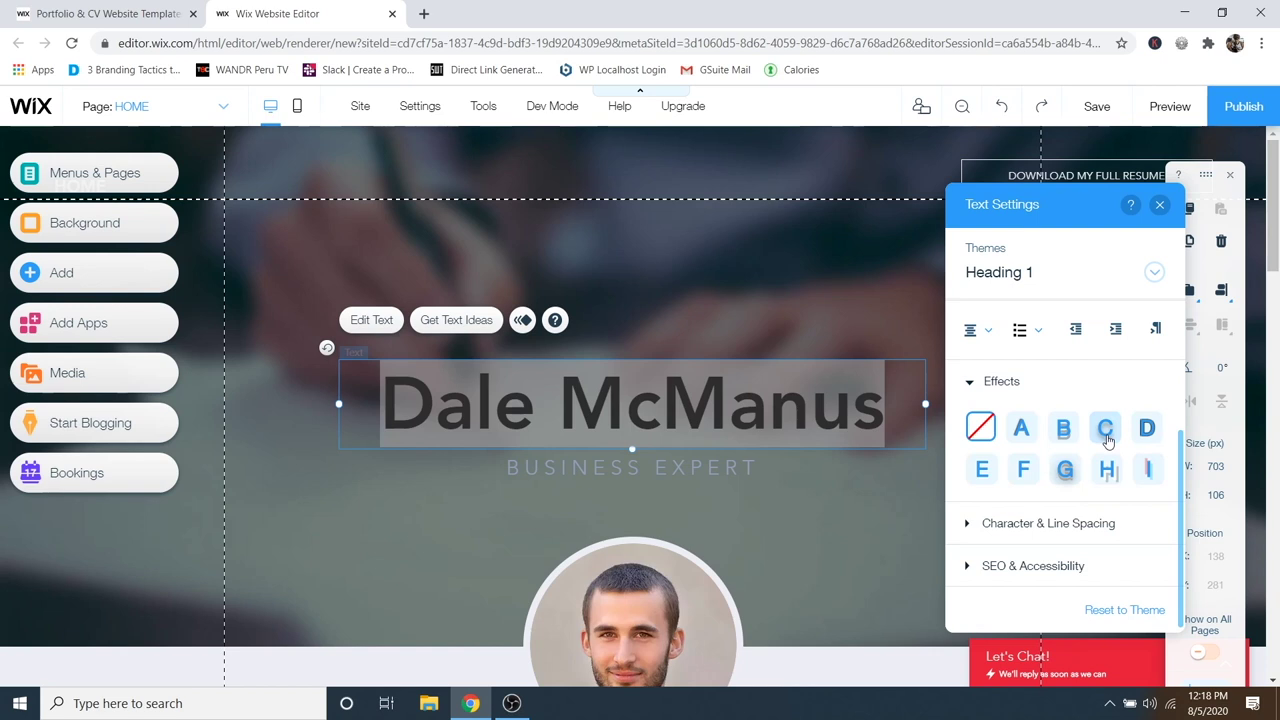
click(1033, 391)
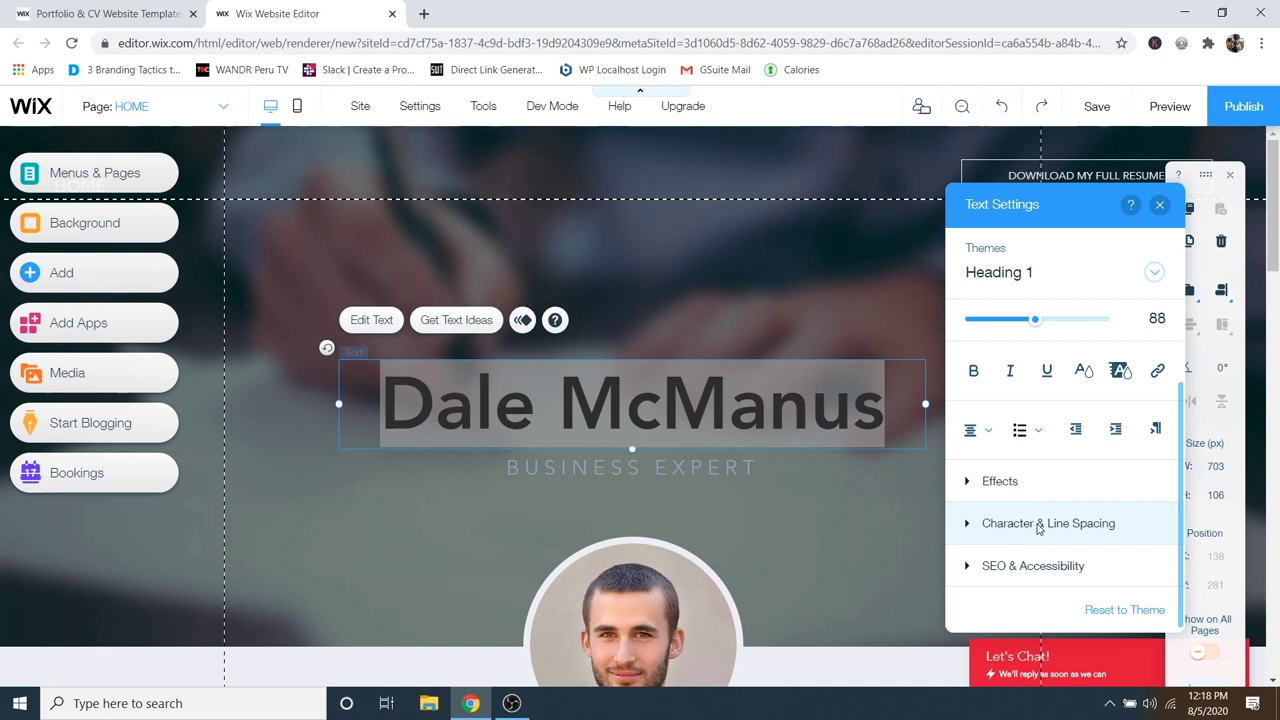
Step: Change the BUSINESS EXPERT subtitle to 'Create a Pro Website' in the light grey site colour
double_click(680, 468)
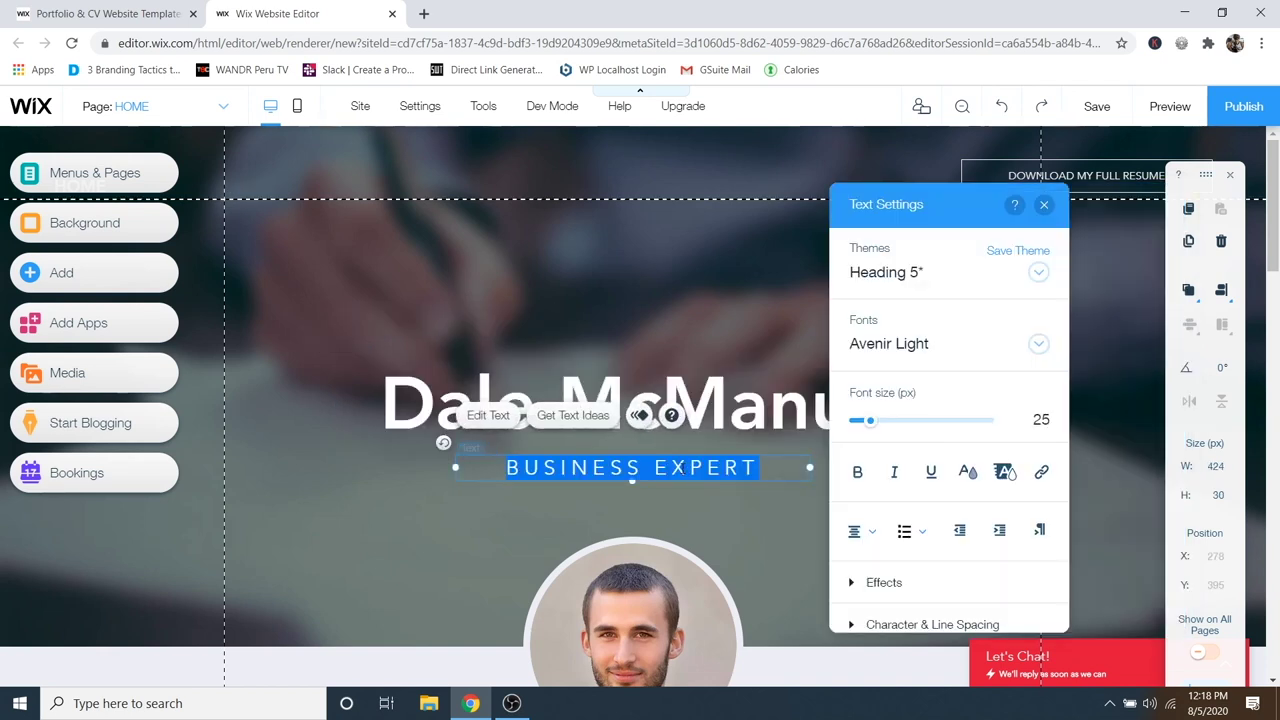
text(Create)
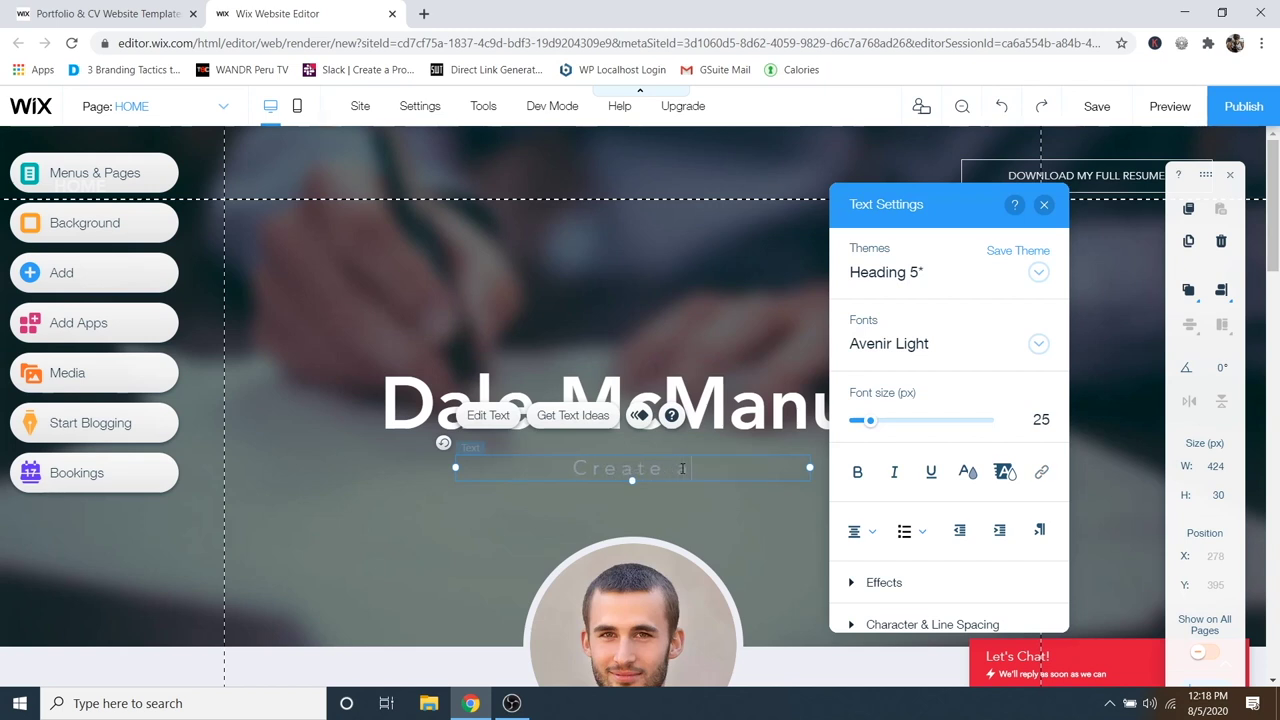
text( a Pro Website)
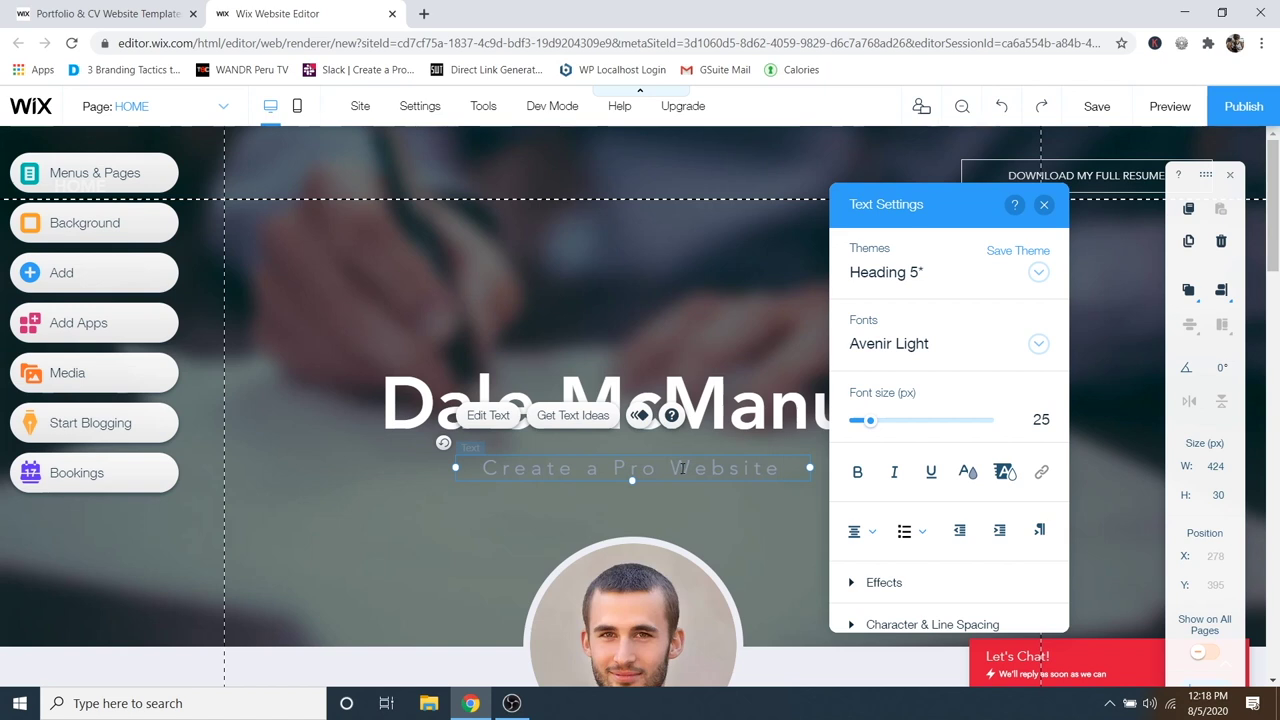
click(969, 475)
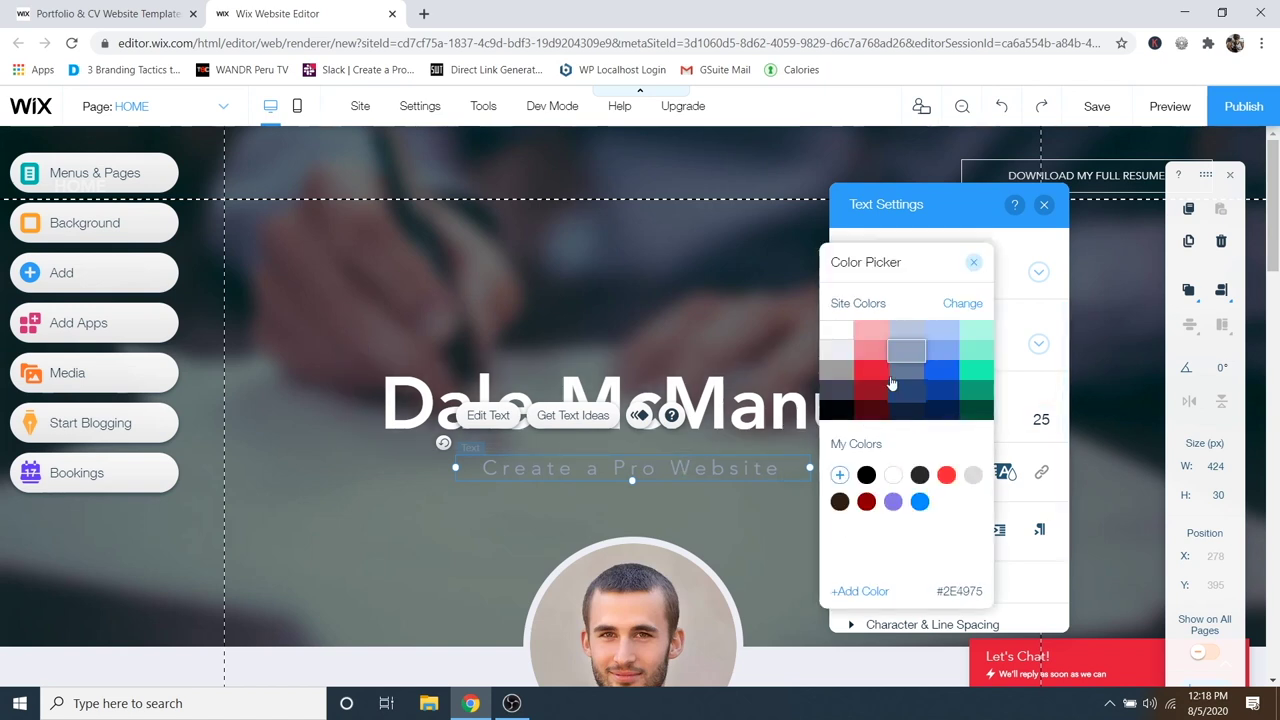
click(836, 355)
click(973, 264)
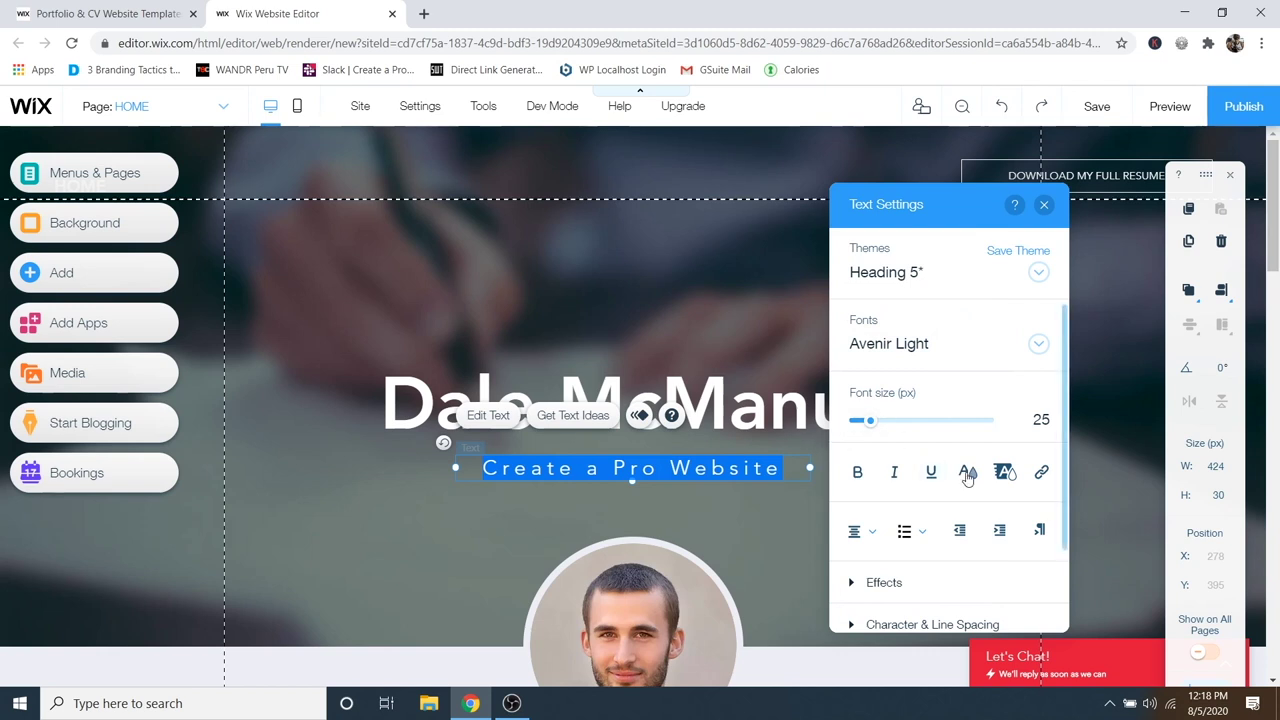
click(968, 471)
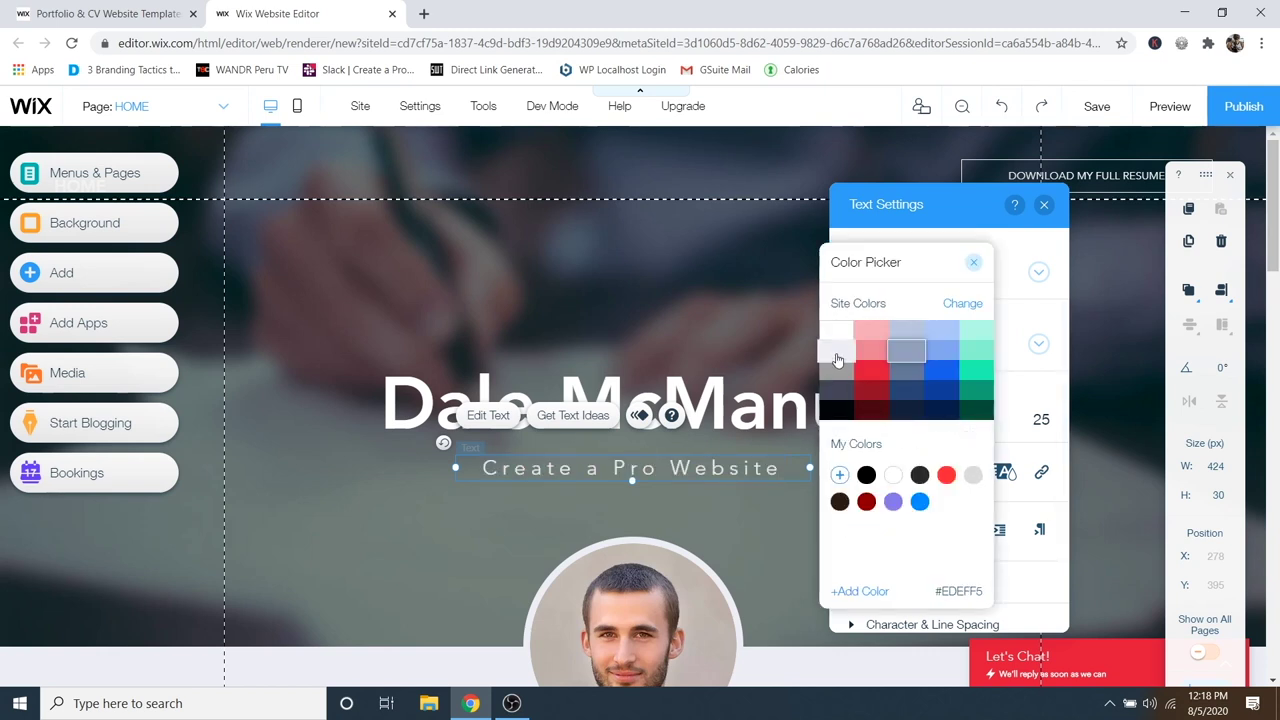
click(838, 358)
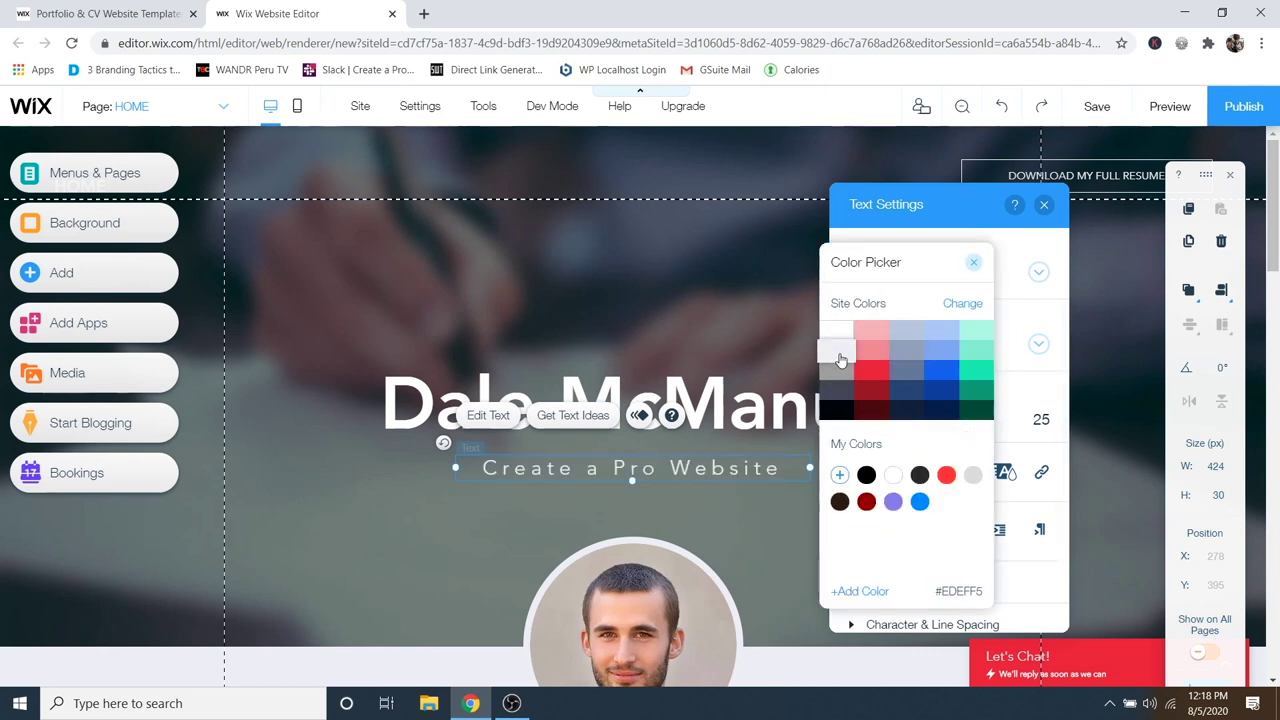
click(975, 266)
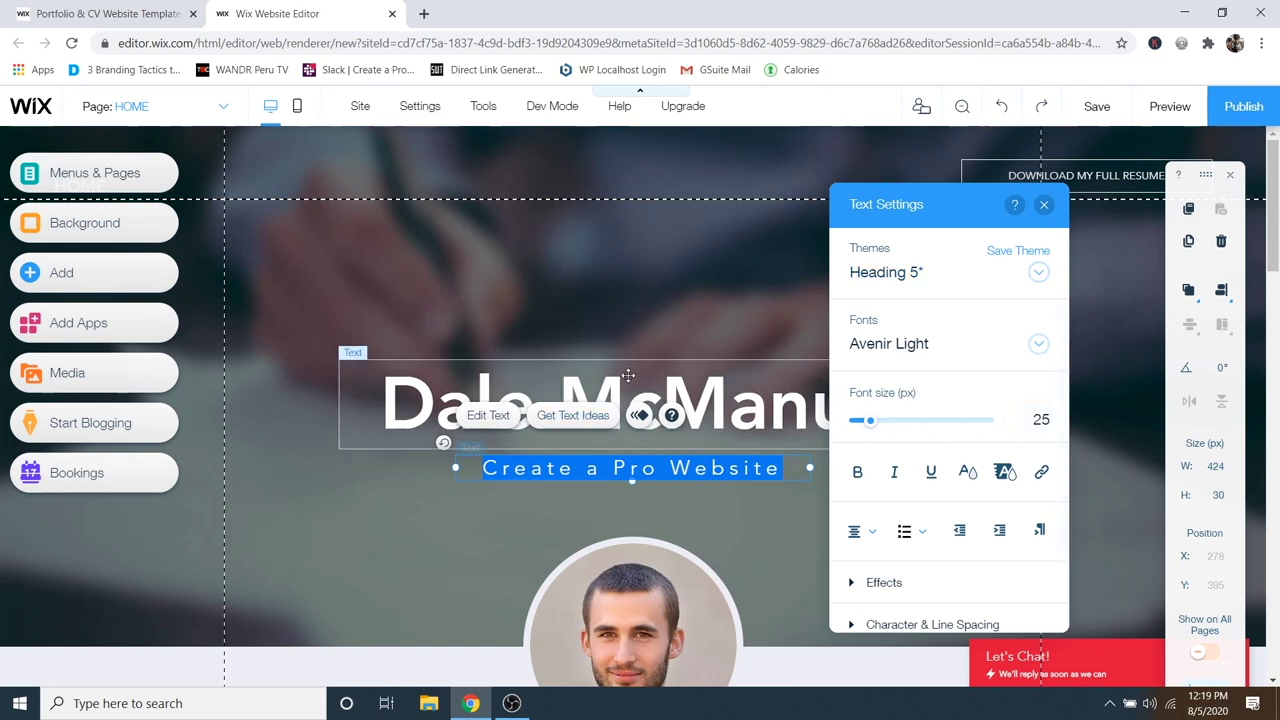
Step: Add a test Heading 2 text box below the subtitle, then delete it
click(116, 273)
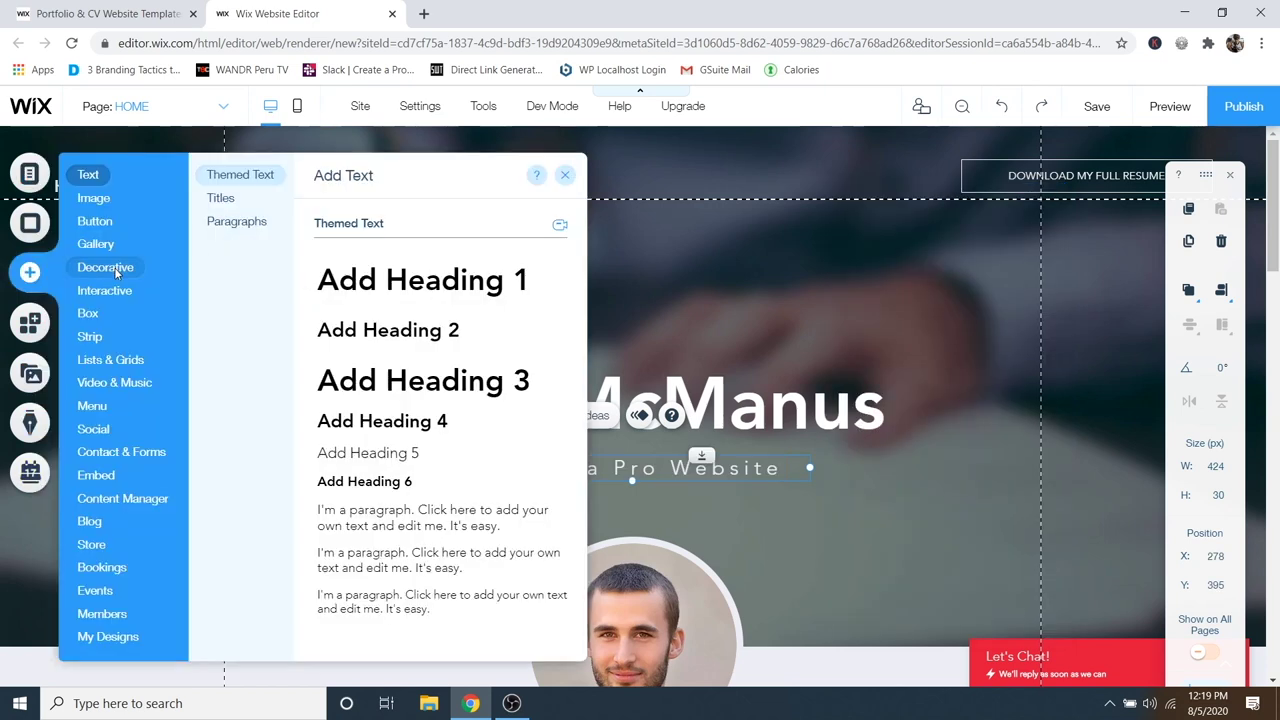
mouse_move(96, 179)
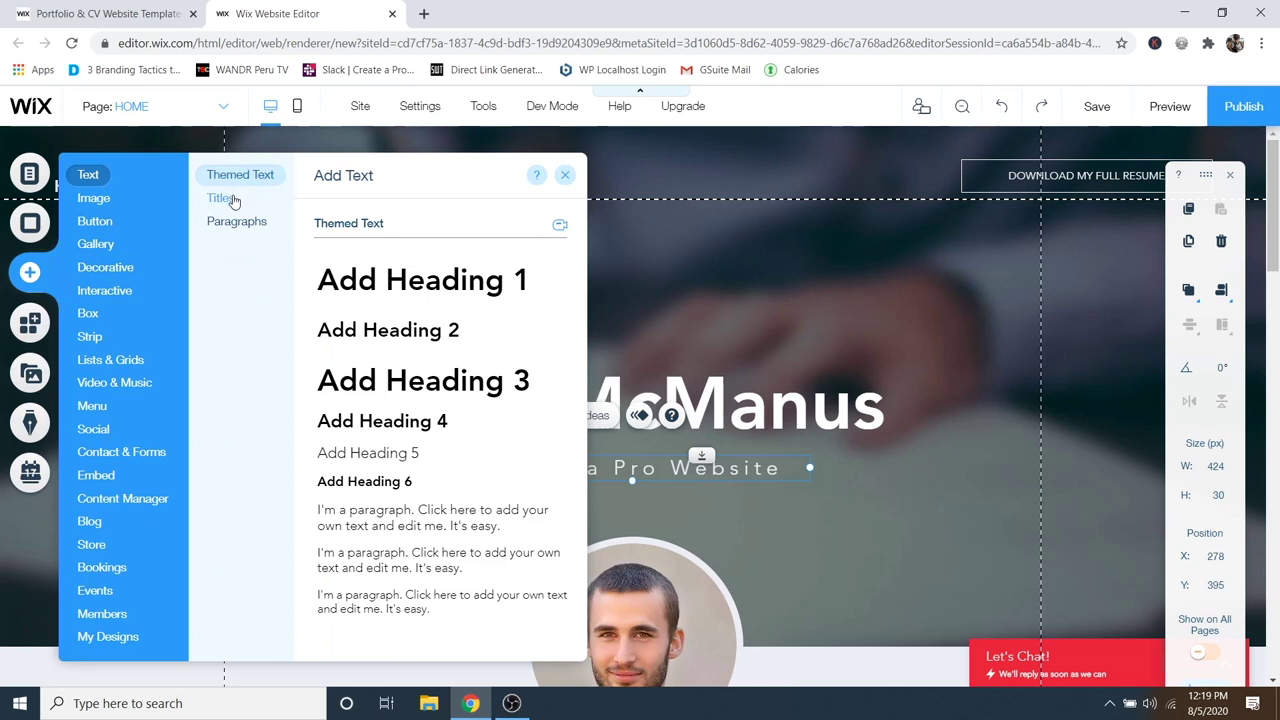
mouse_move(231, 222)
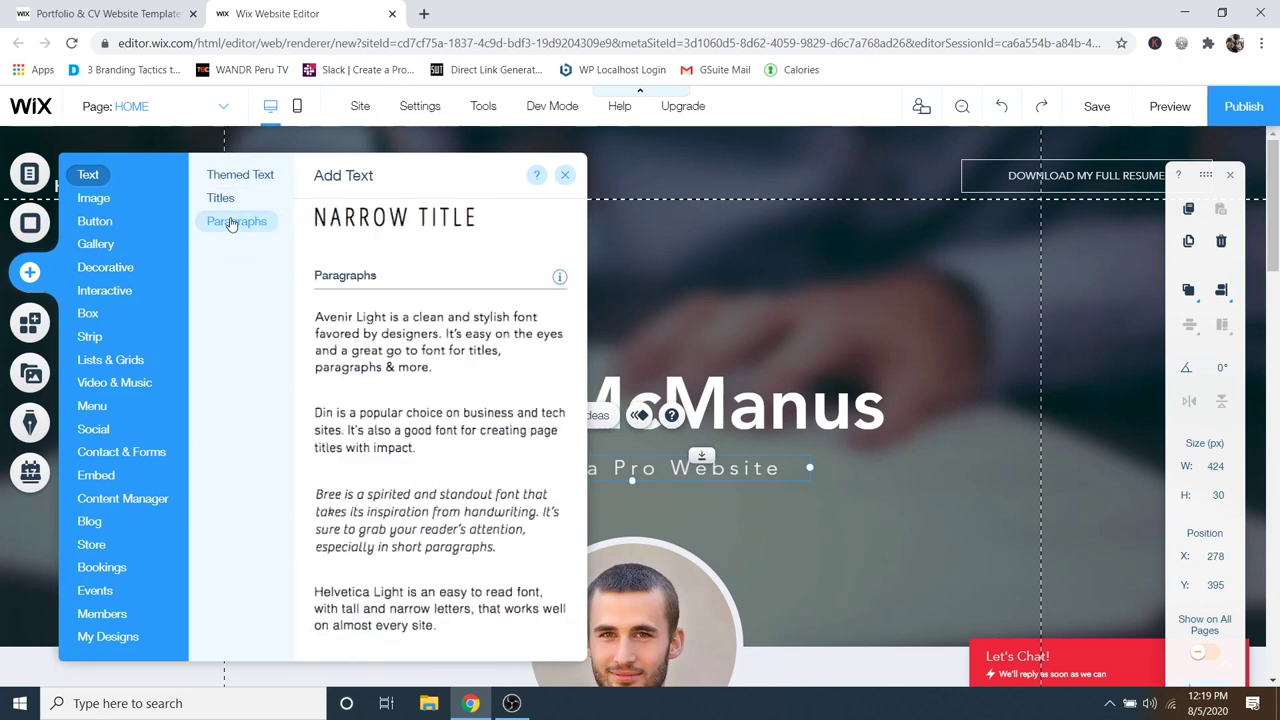
mouse_move(235, 176)
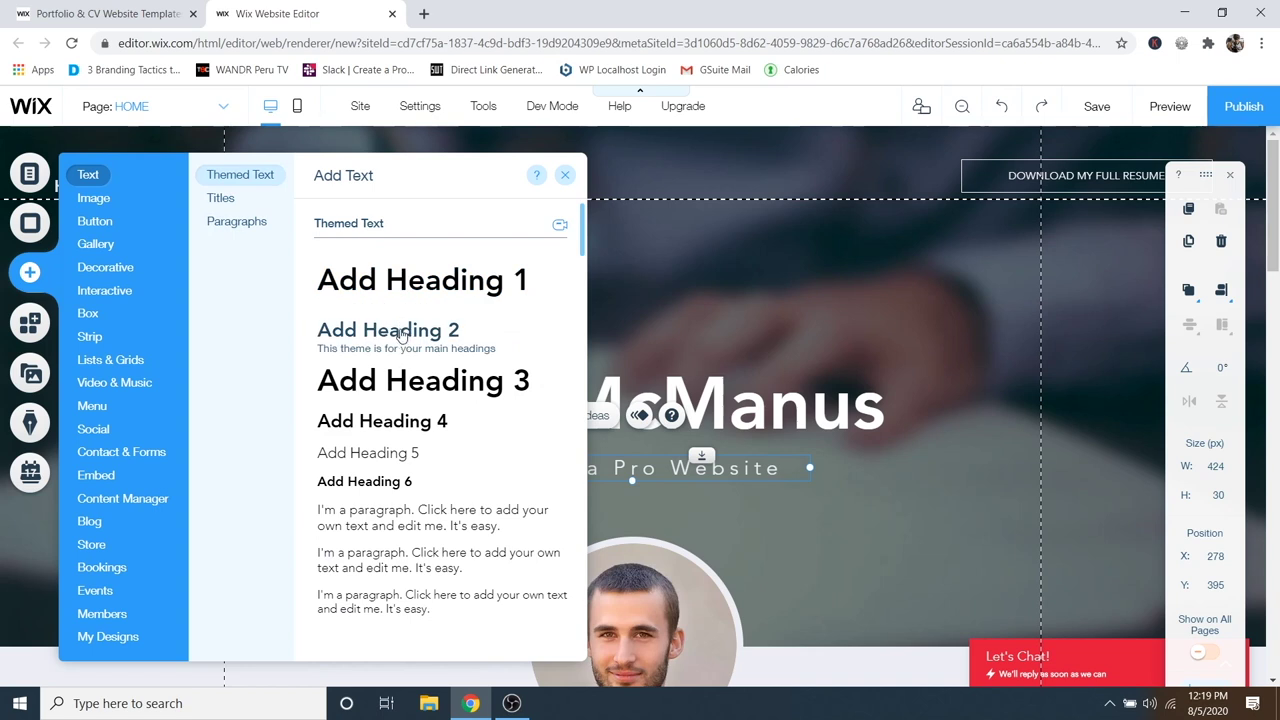
drag(400, 333, 617, 510)
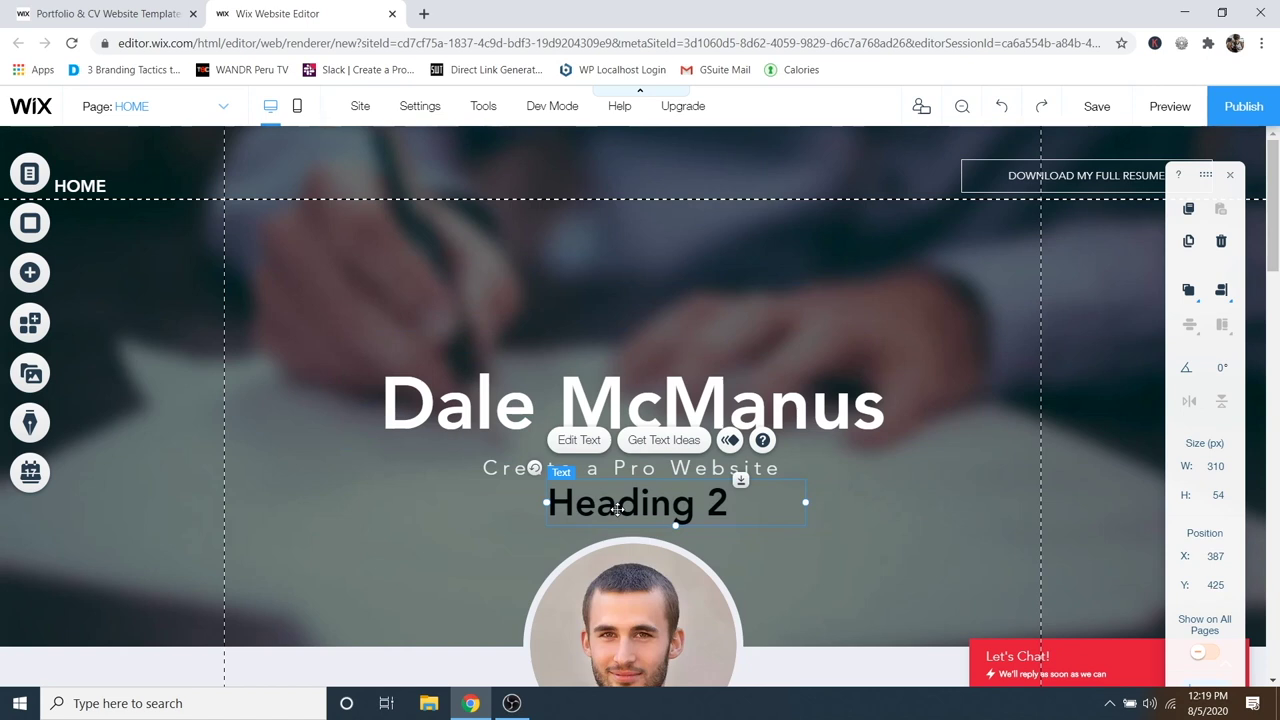
key(BackSpace)
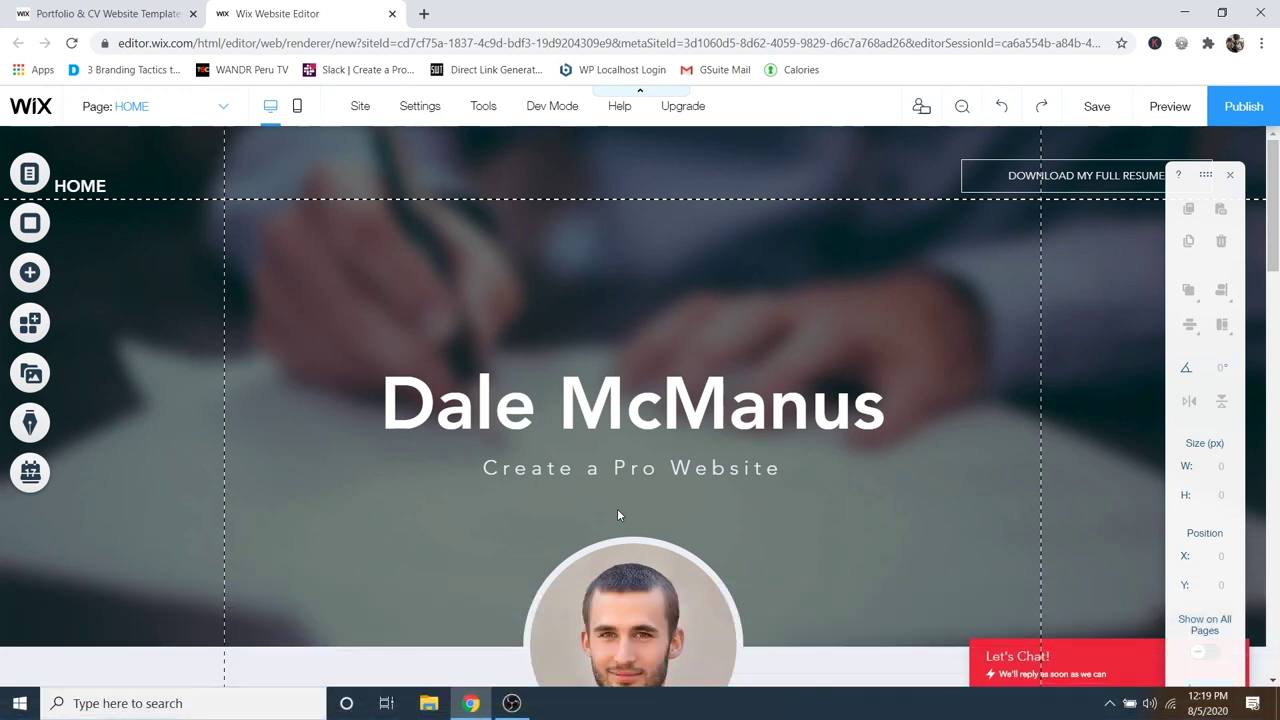
Step: Replace the round profile image with About Photo uploaded from the computer
scroll(617, 515, down, 3)
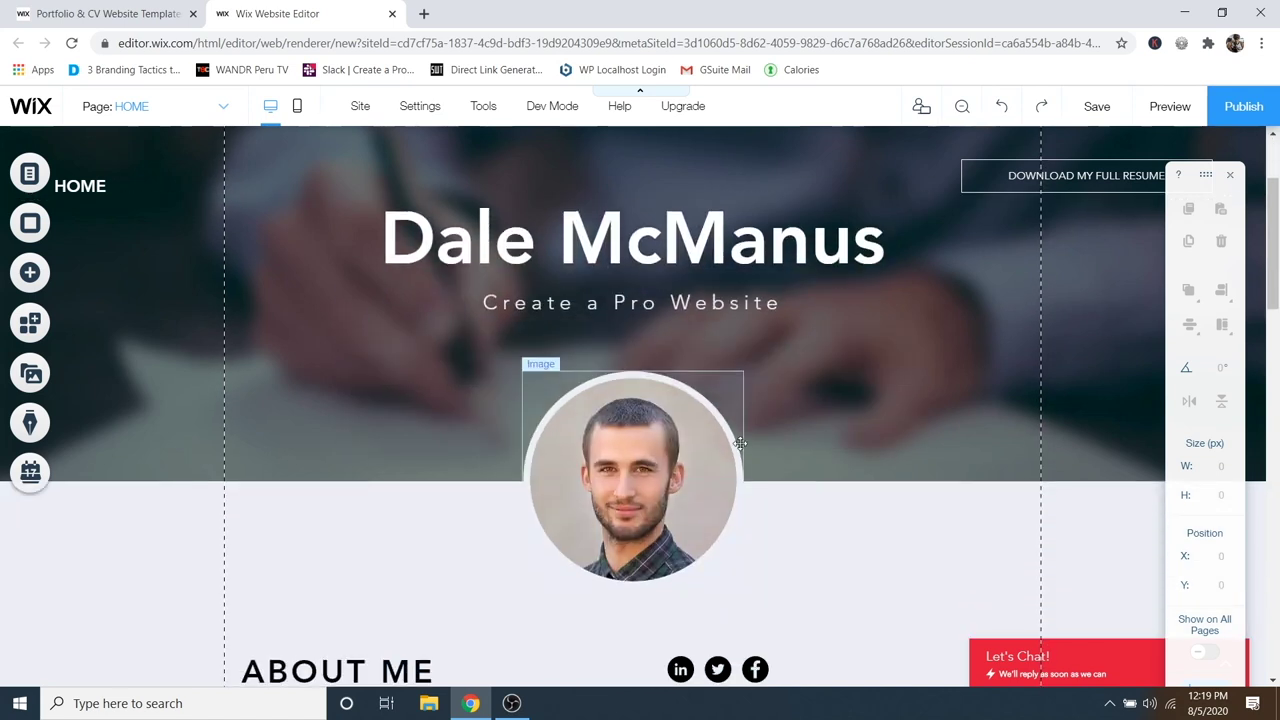
click(636, 385)
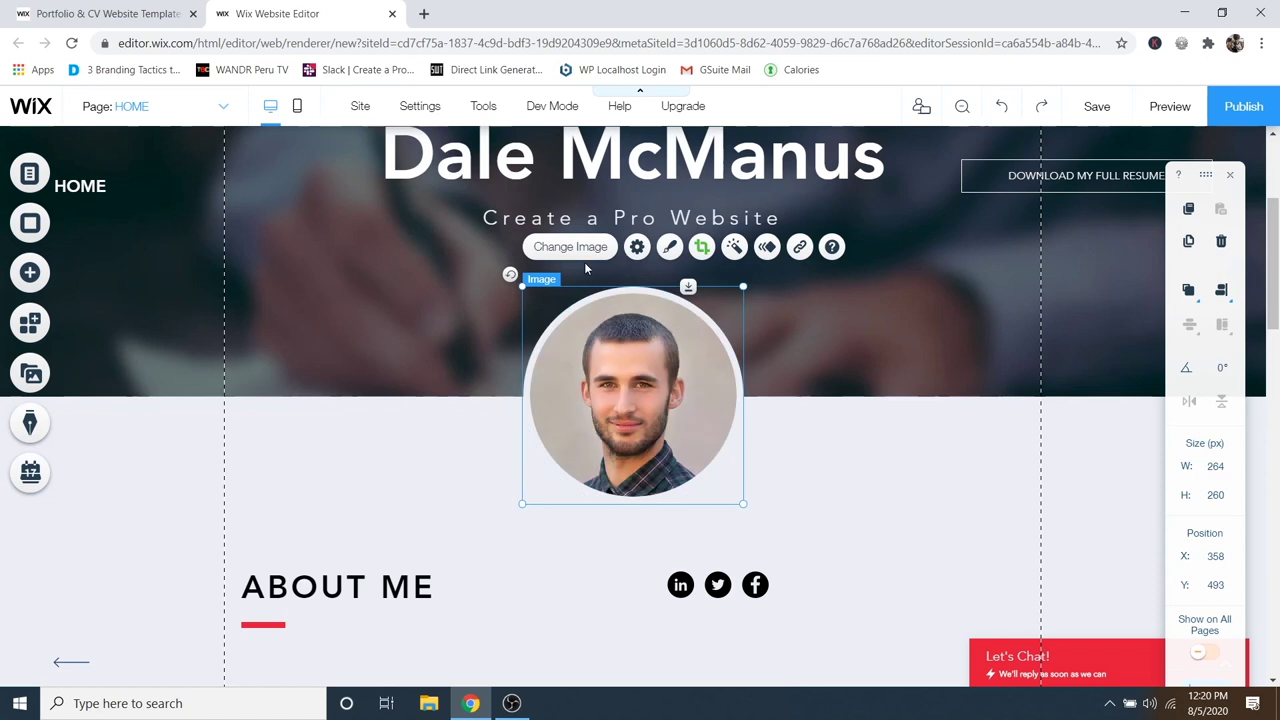
click(577, 252)
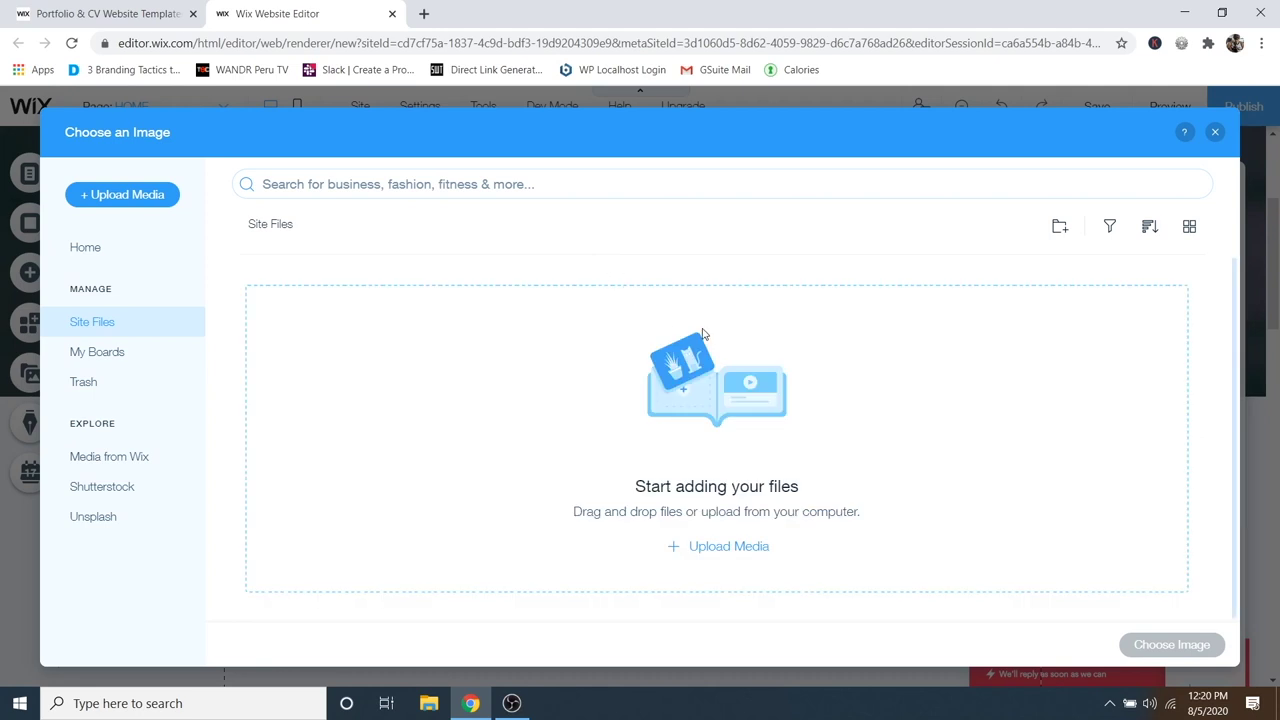
click(711, 560)
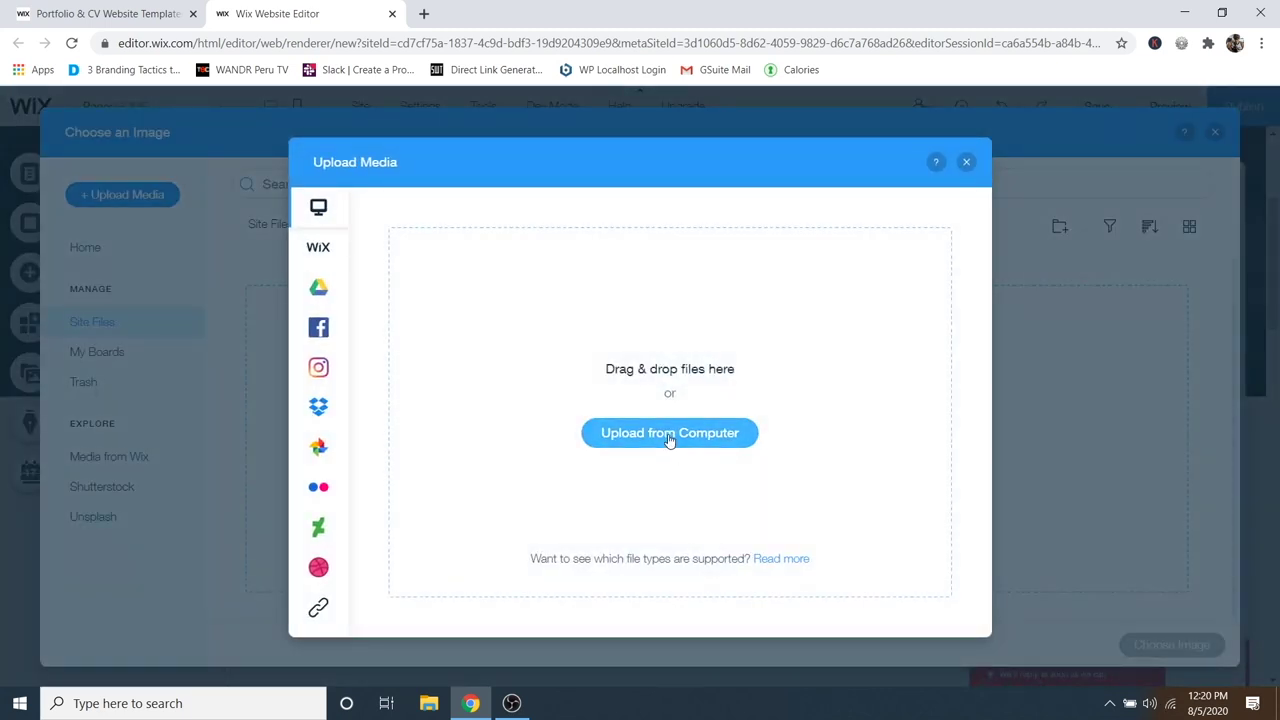
click(672, 440)
click(680, 440)
click(208, 128)
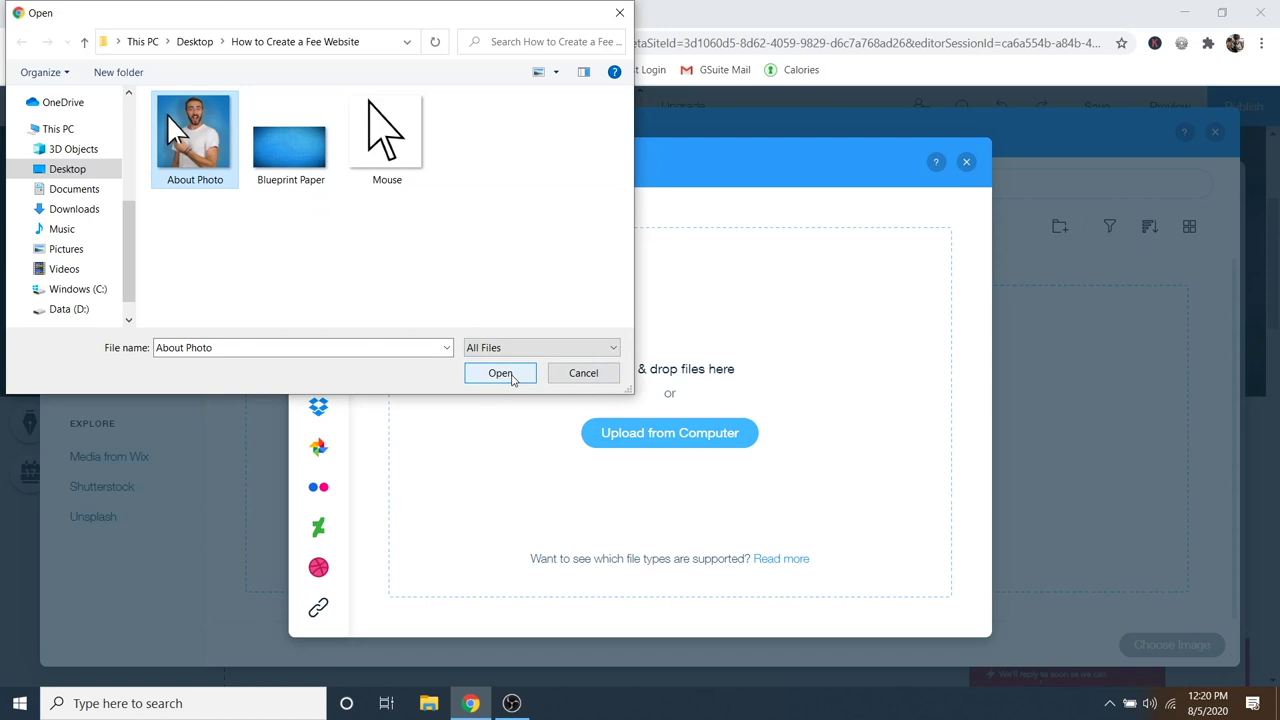
click(500, 373)
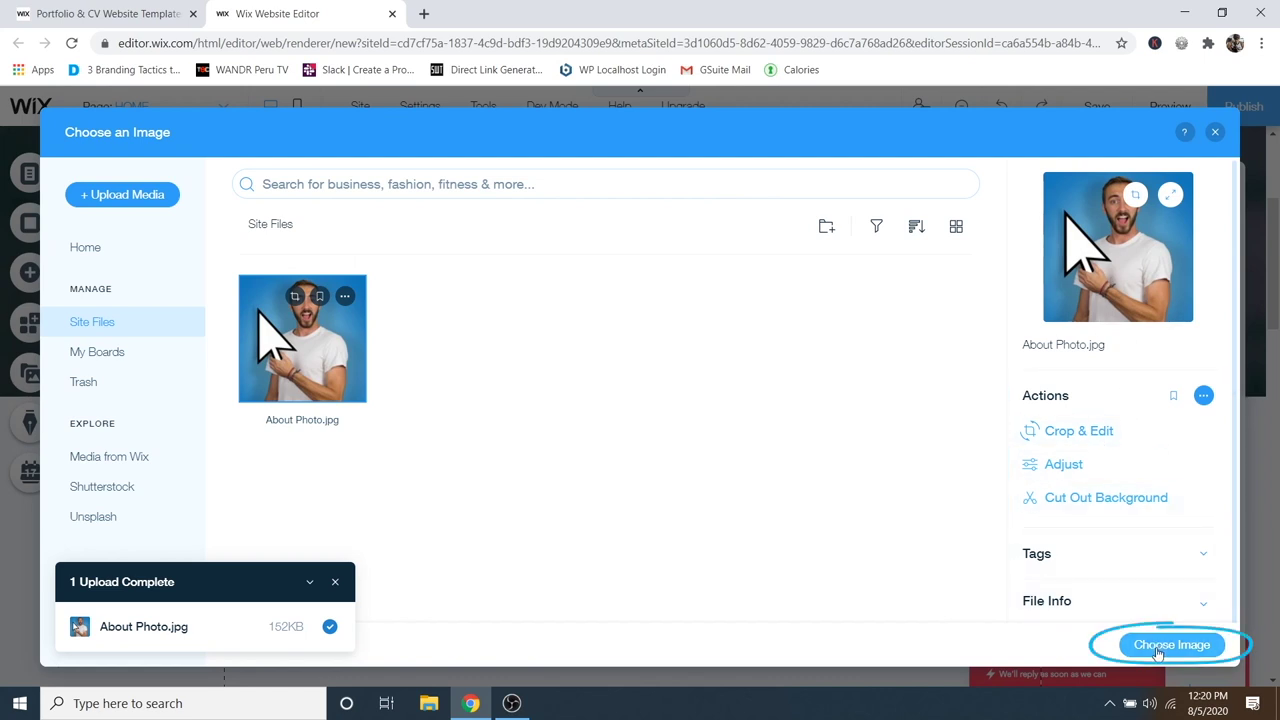
click(1158, 652)
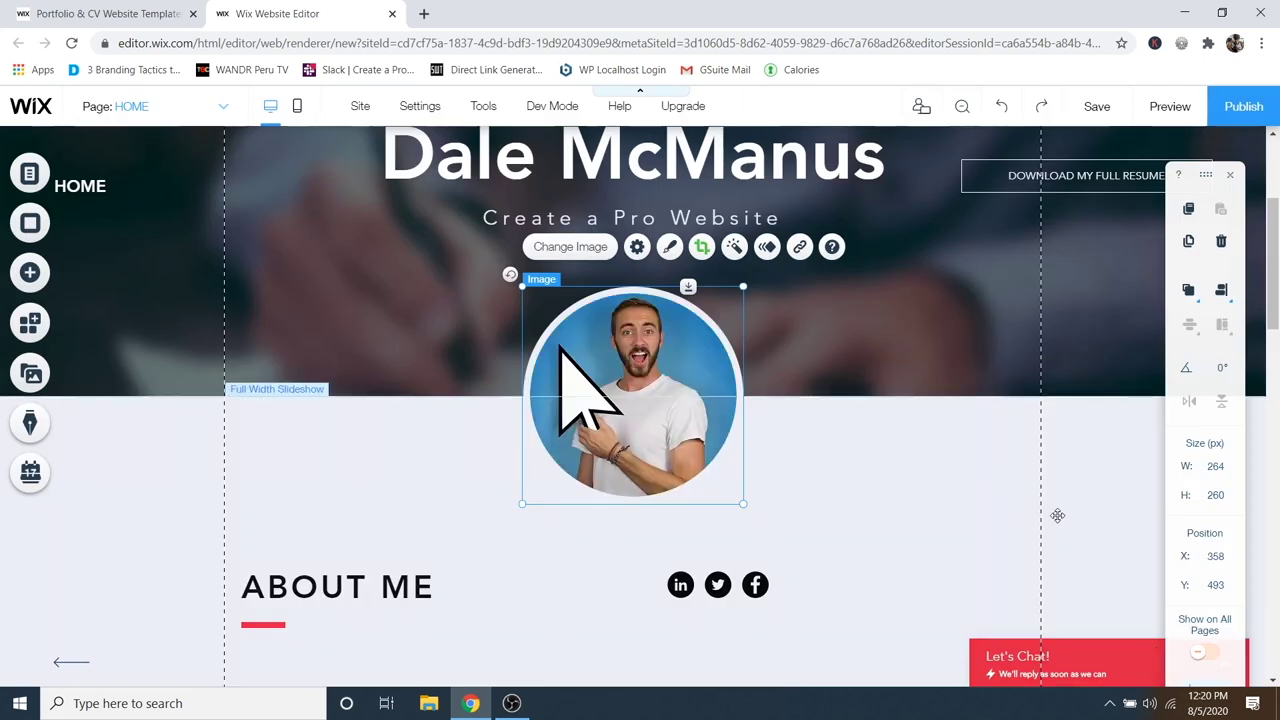
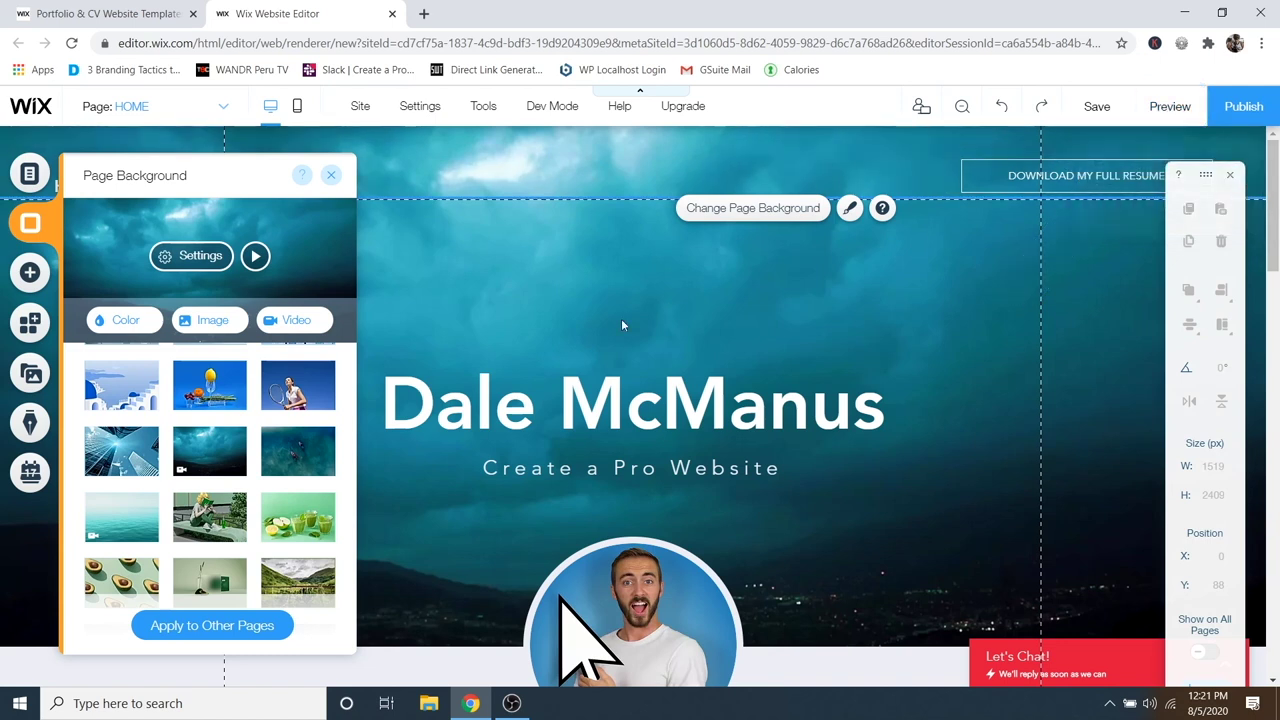
Step: Upload Blueprint Paper from the computer and apply it as the HOME page background
scroll(239, 461, up, 3)
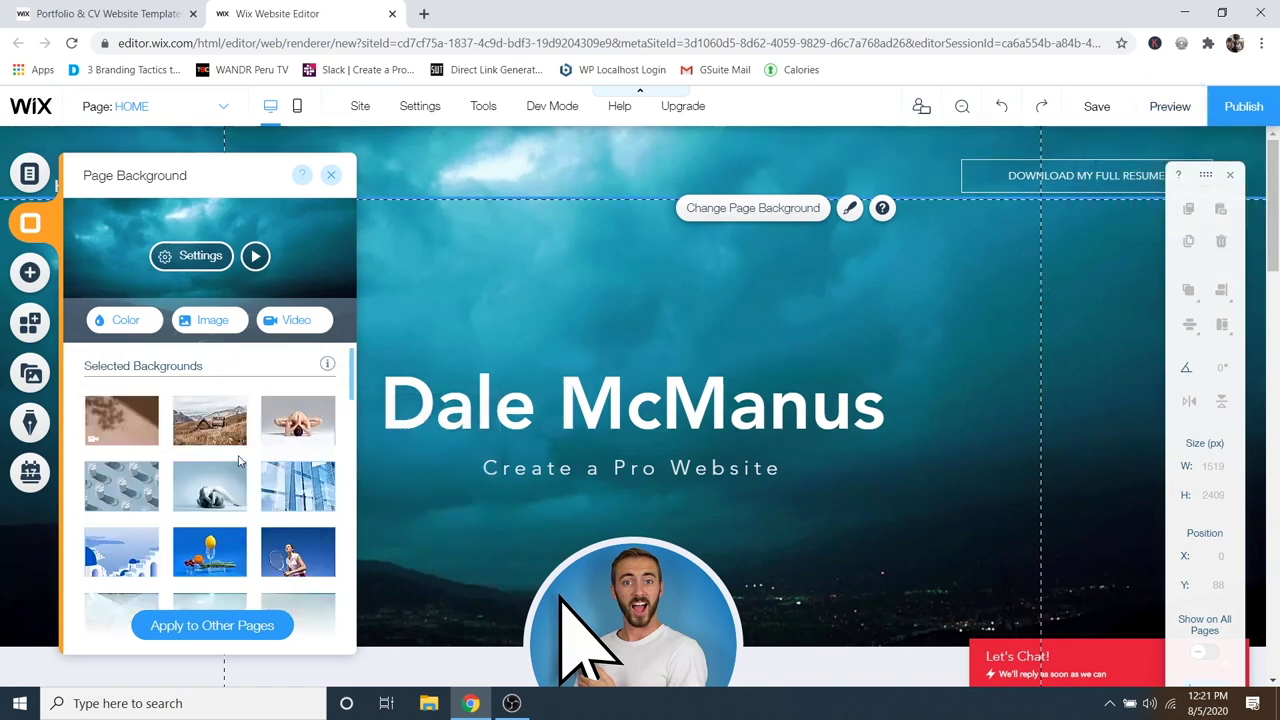
click(208, 326)
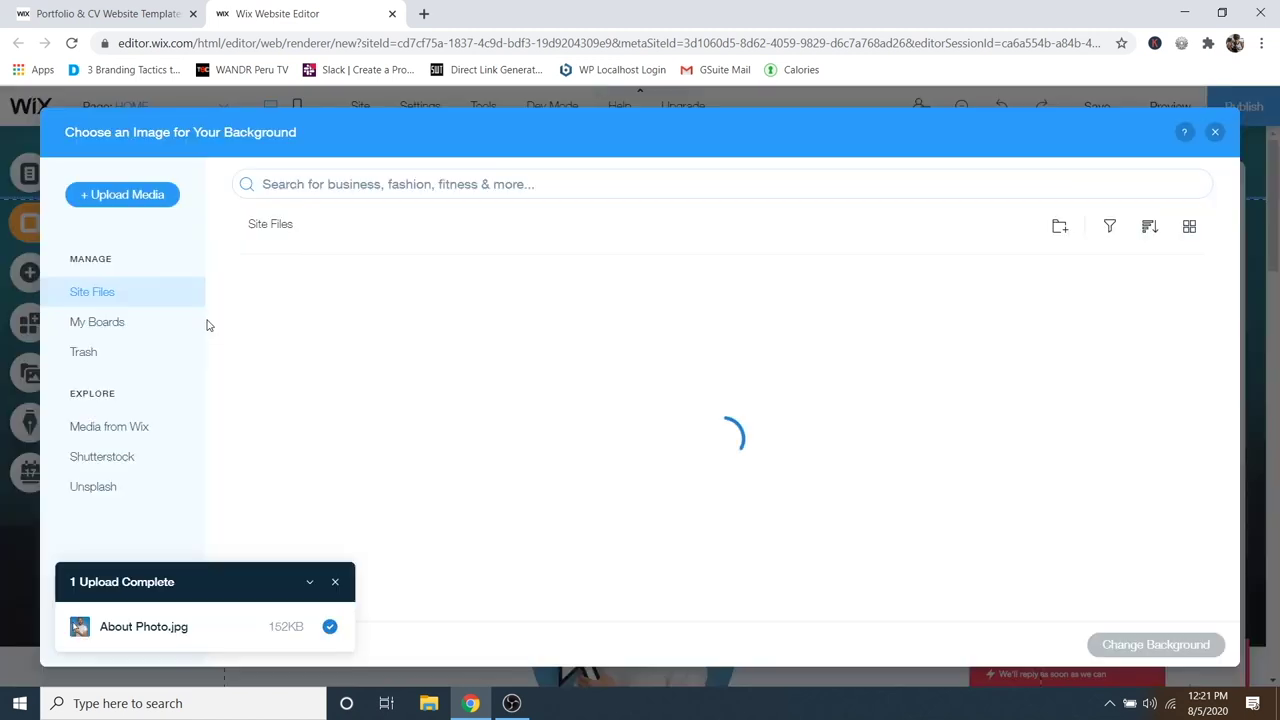
click(138, 196)
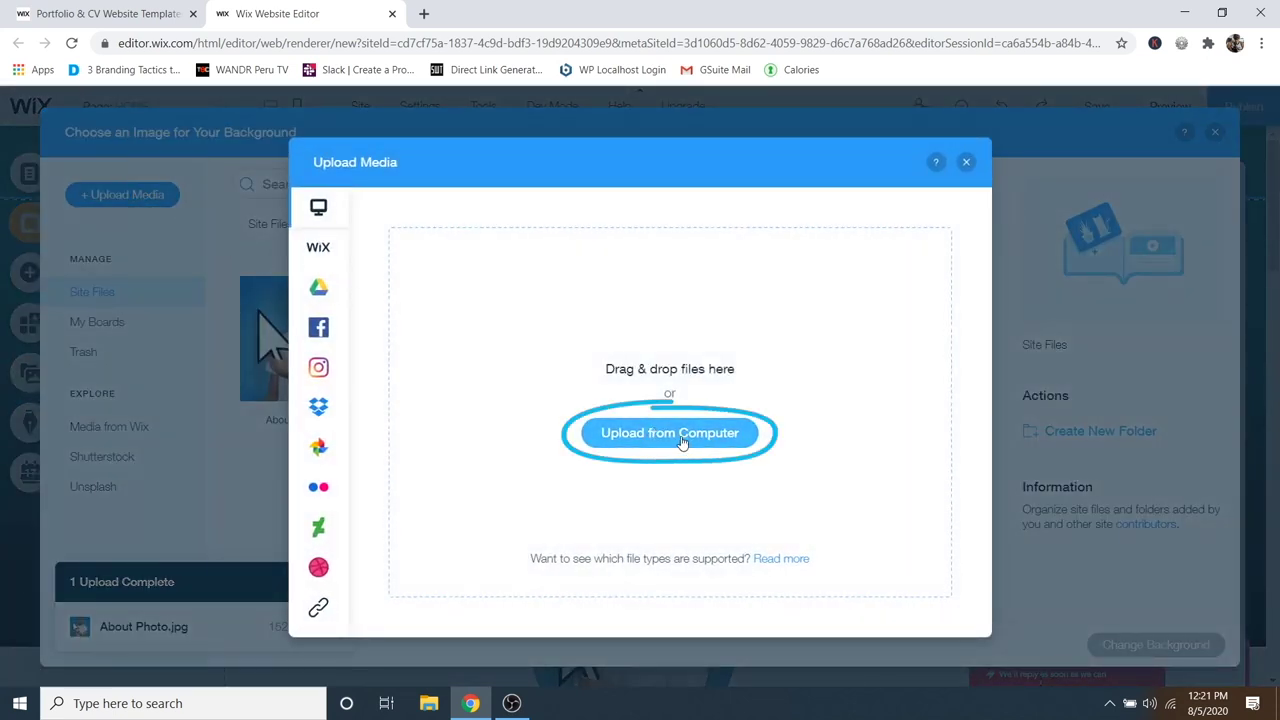
click(683, 443)
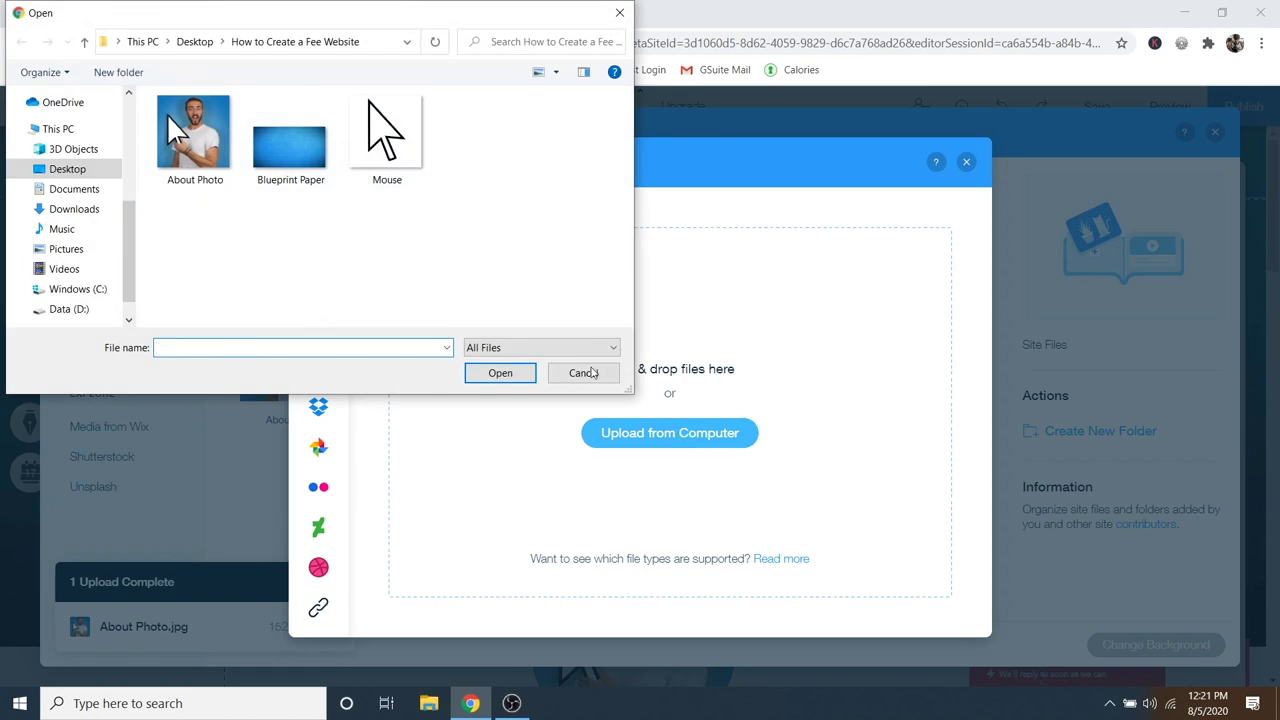
click(298, 167)
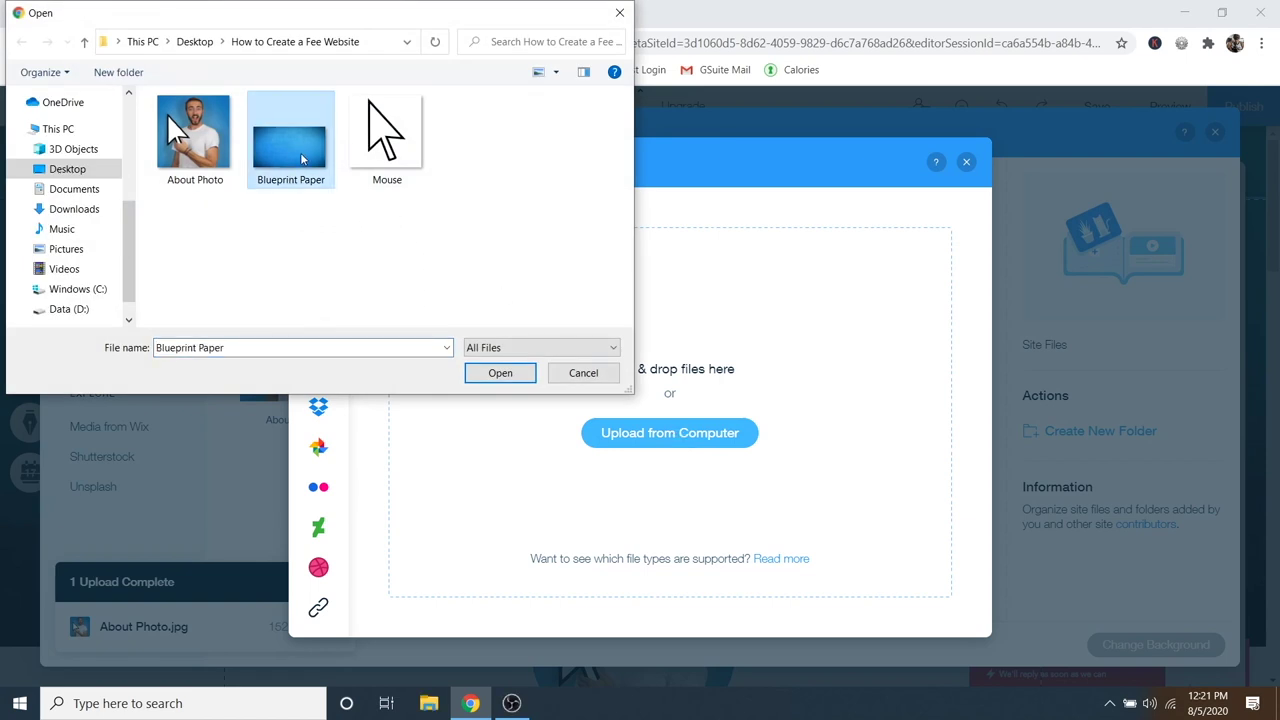
click(500, 373)
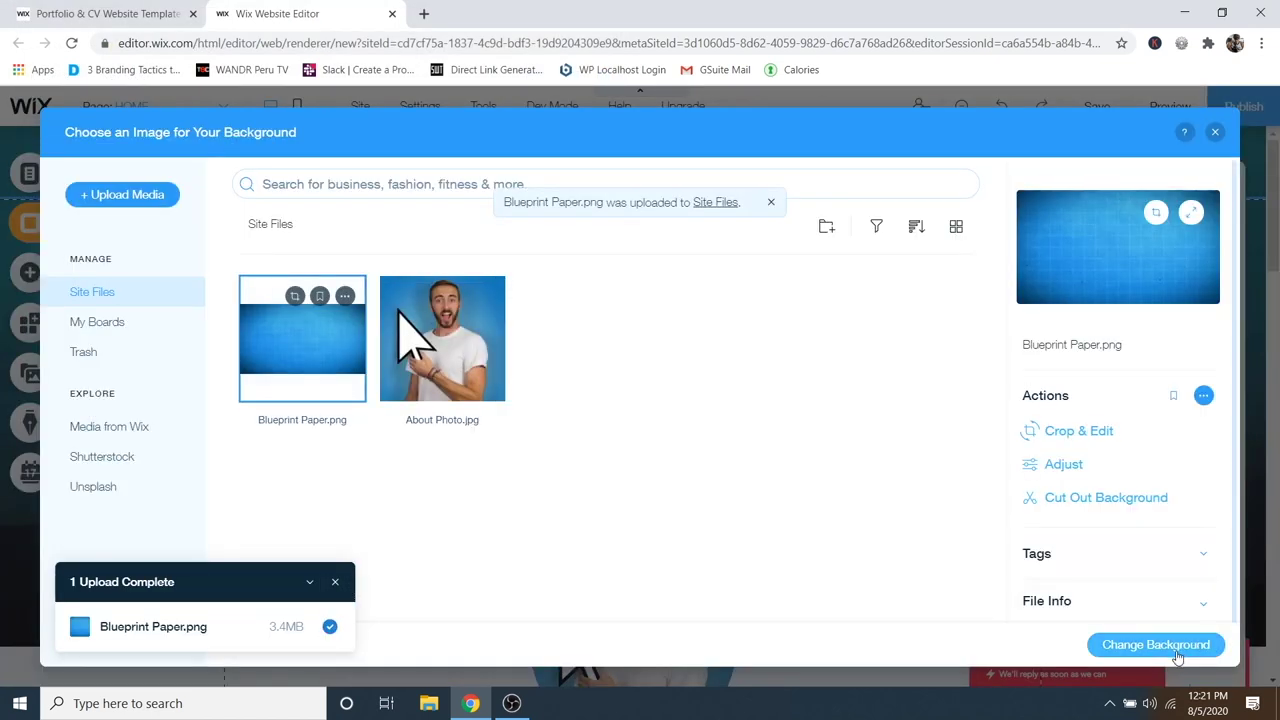
click(1157, 645)
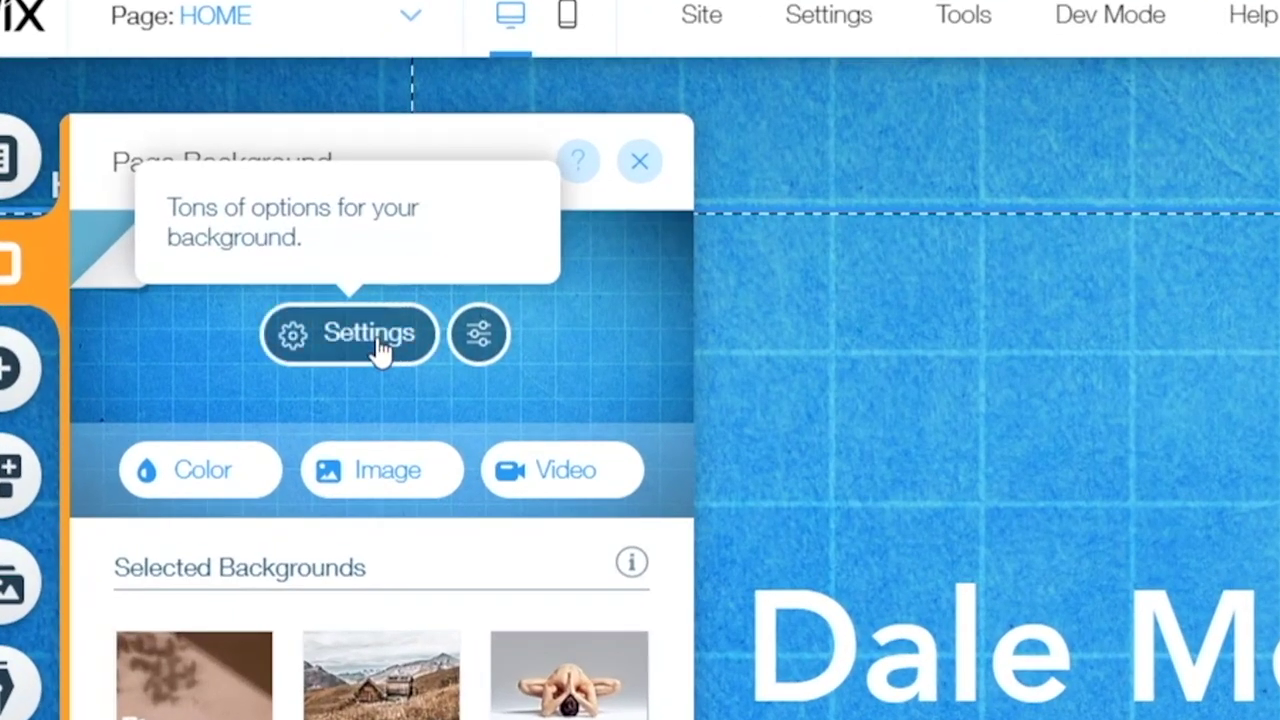
Step: Put near-black #070A0E behind the Blueprint Paper image and lower its opacity to 63%
click(380, 345)
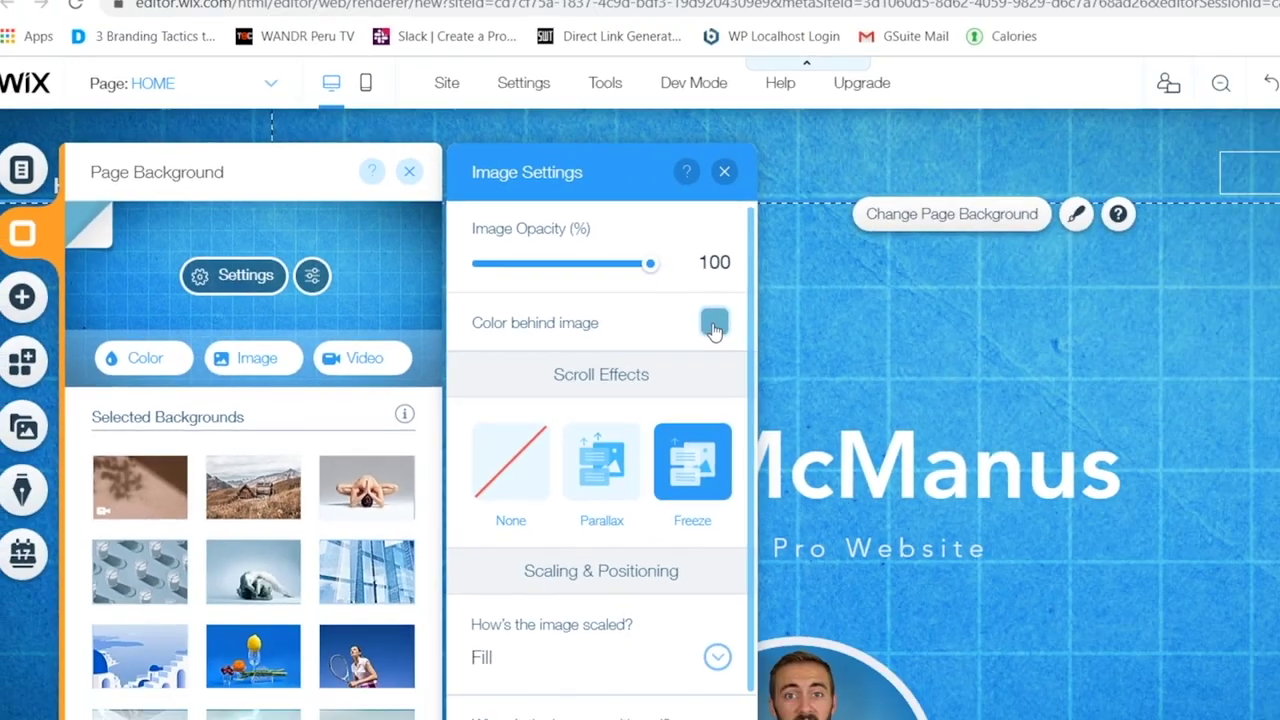
click(1145, 412)
click(1244, 603)
click(585, 460)
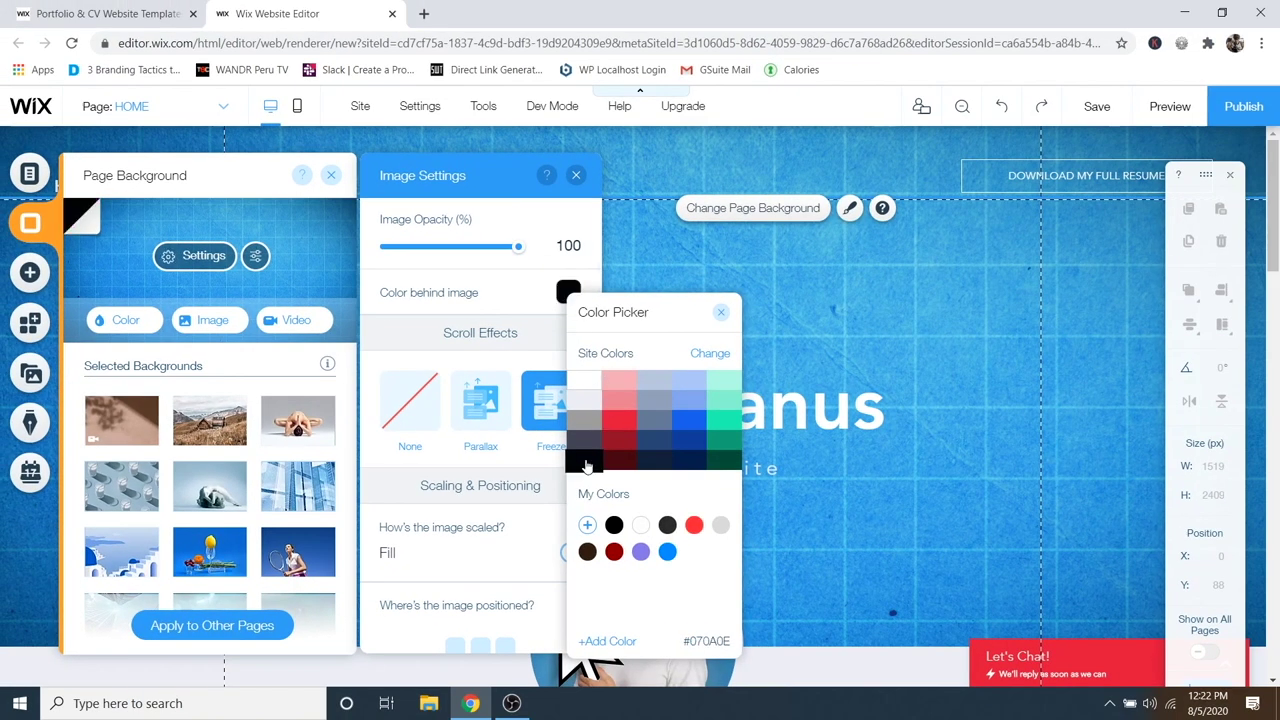
click(722, 316)
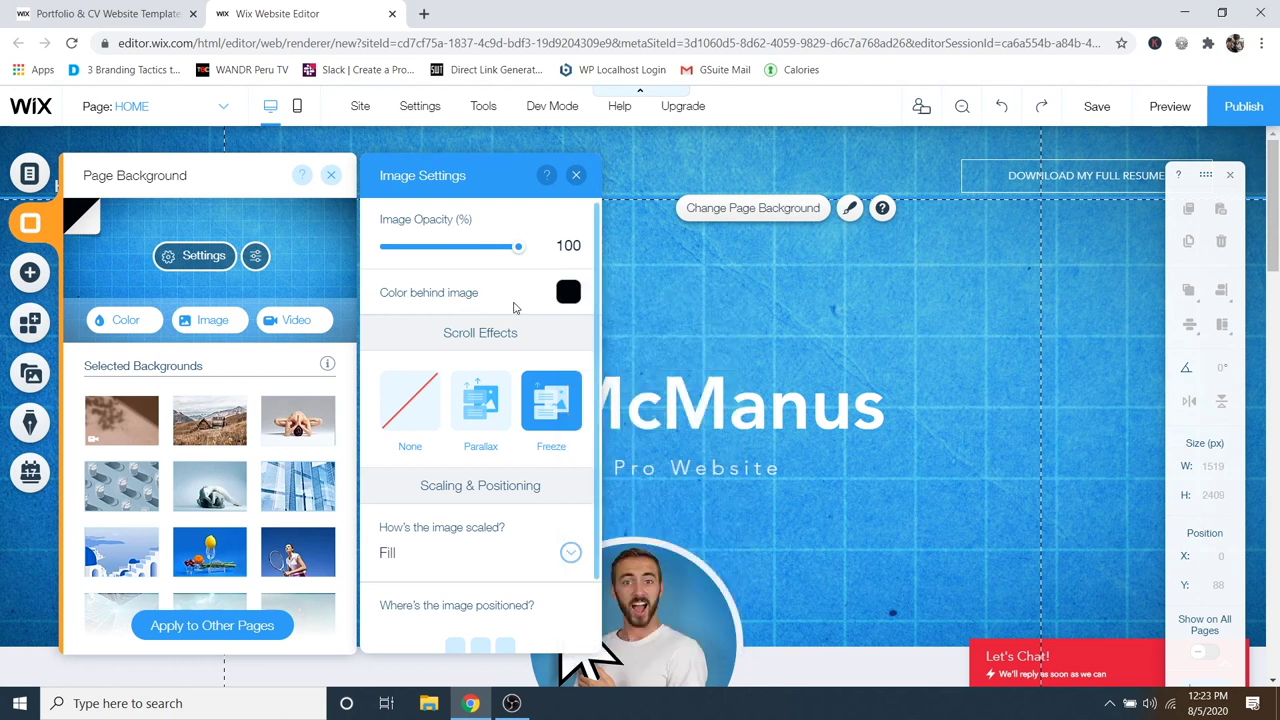
drag(515, 250, 470, 255)
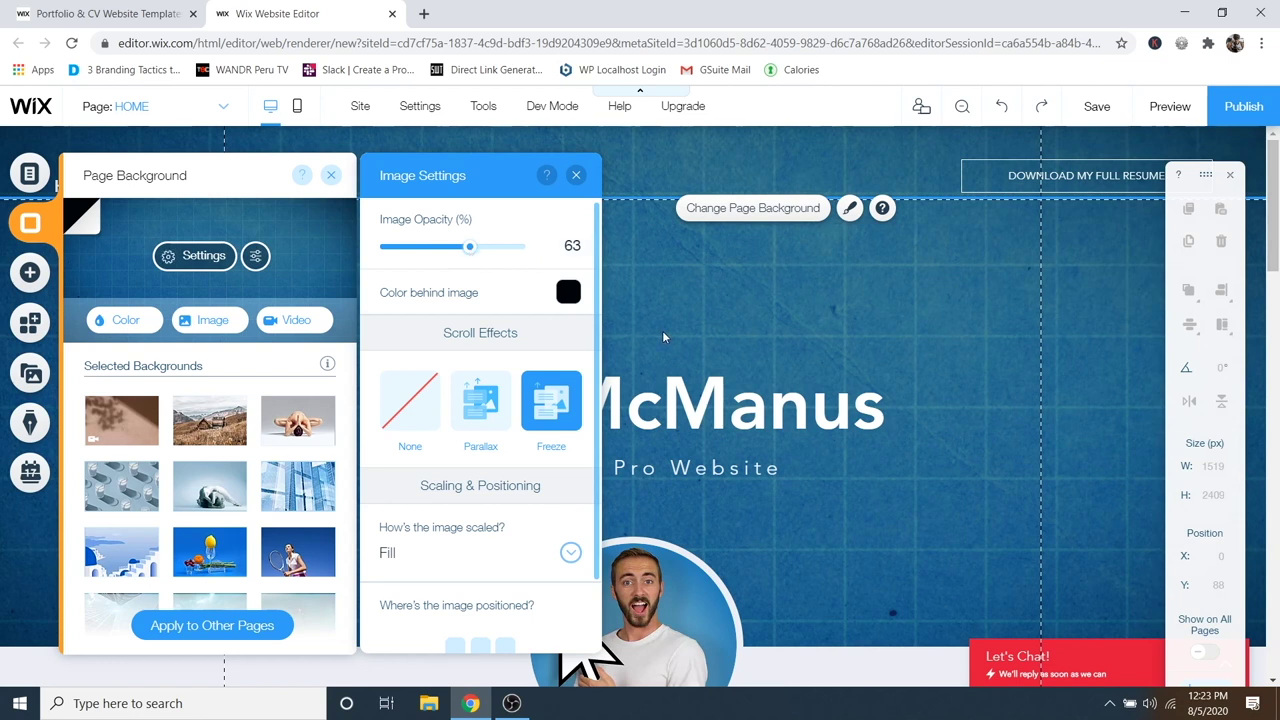
click(577, 177)
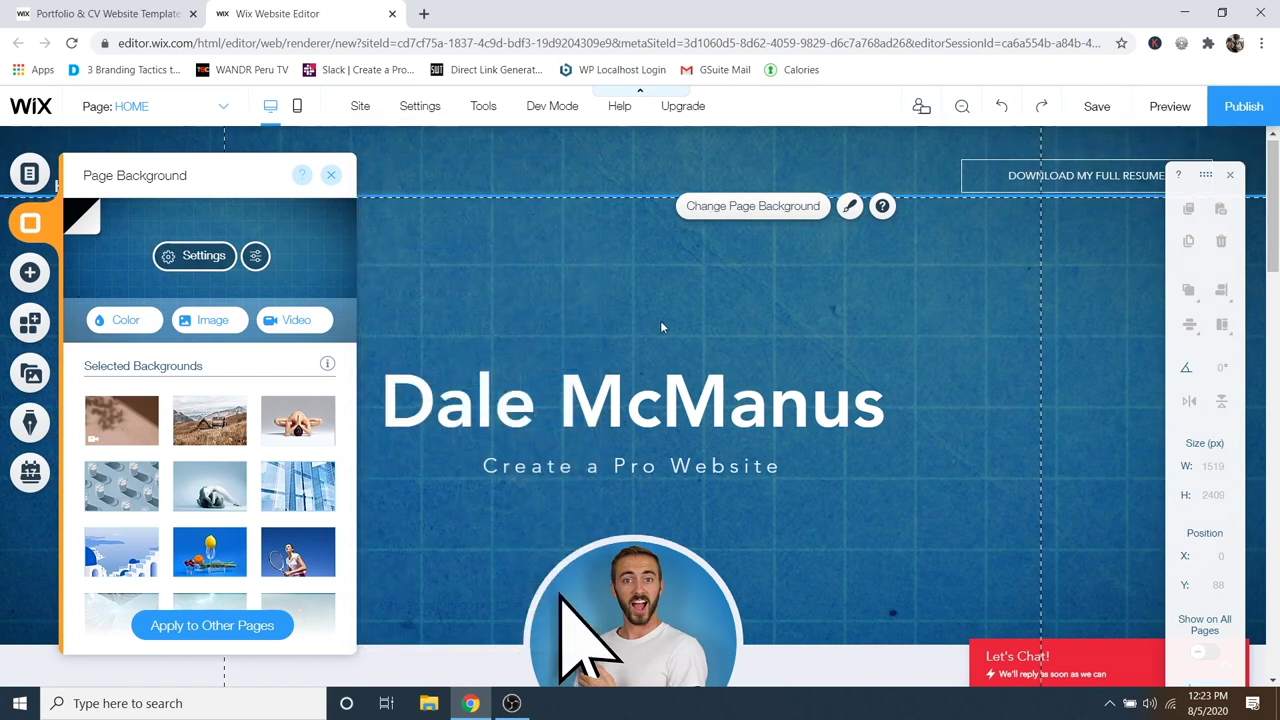
scroll(660, 327, down, 3)
scroll(757, 357, up, 3)
scroll(788, 374, down, 1)
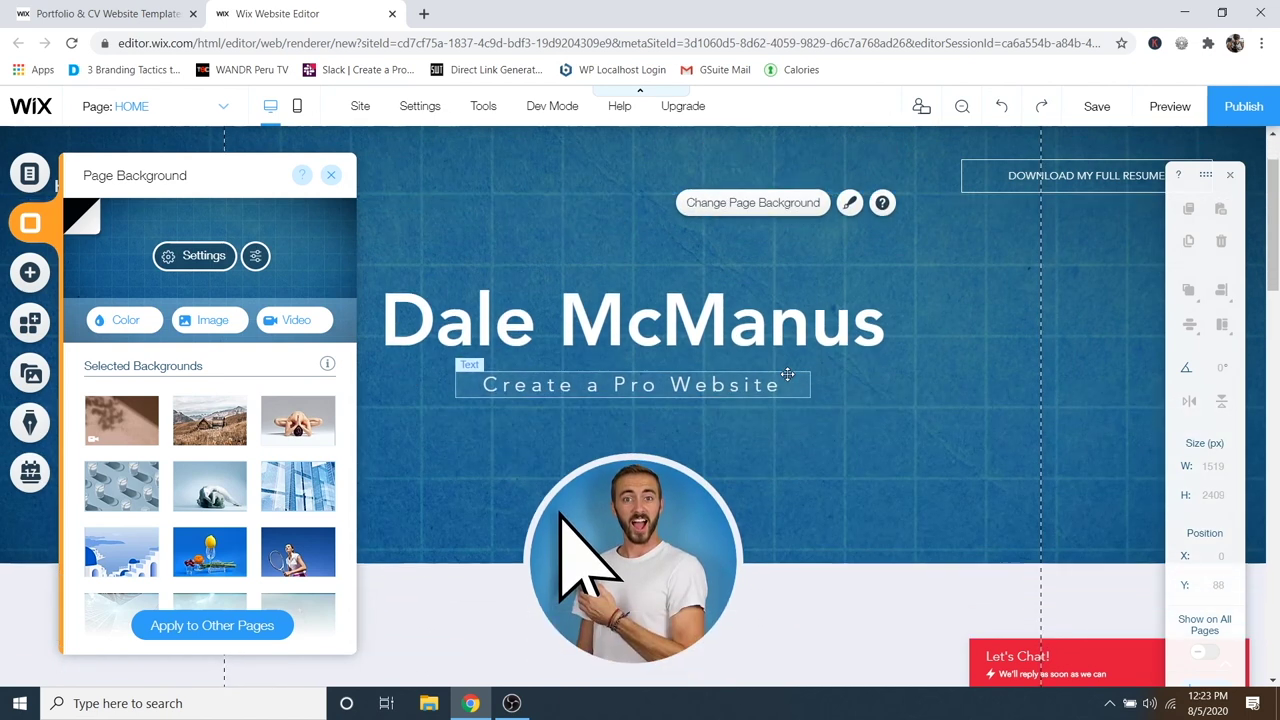
scroll(788, 374, up, 1)
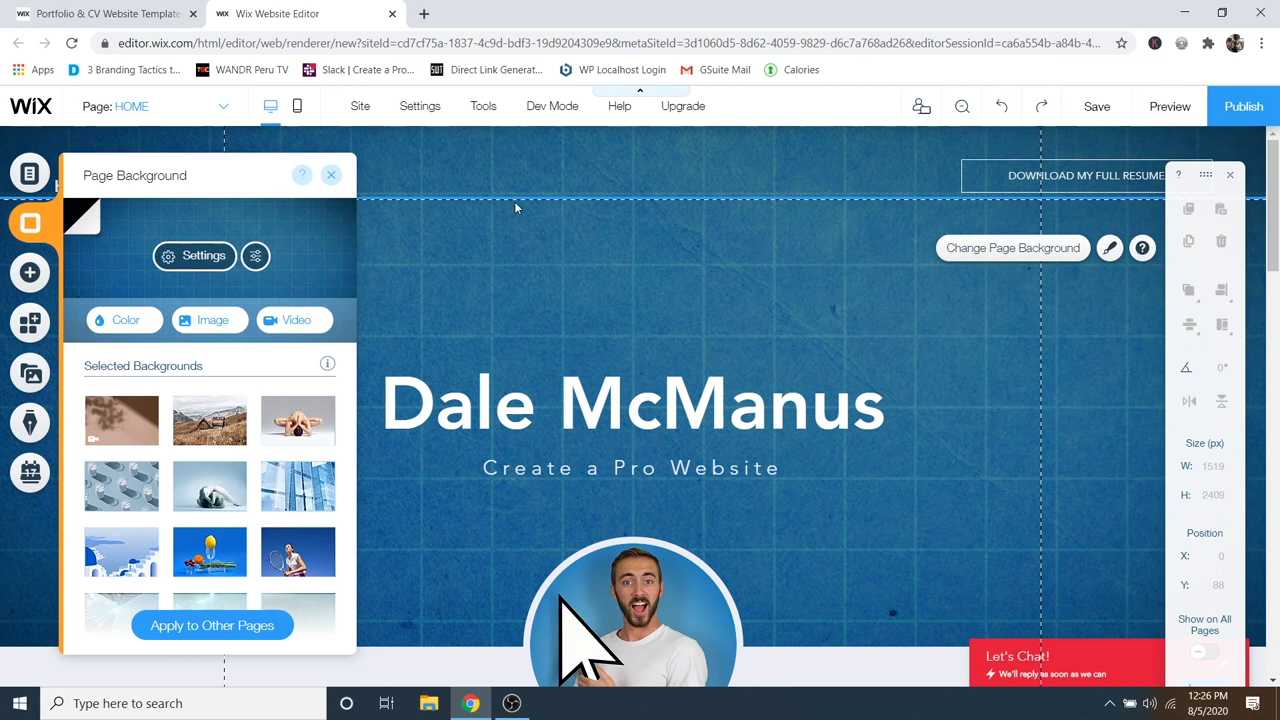
Step: Review the DOWNLOAD MY FULL RESUME button's link types, keeping its link to PDF.pdf
click(1028, 193)
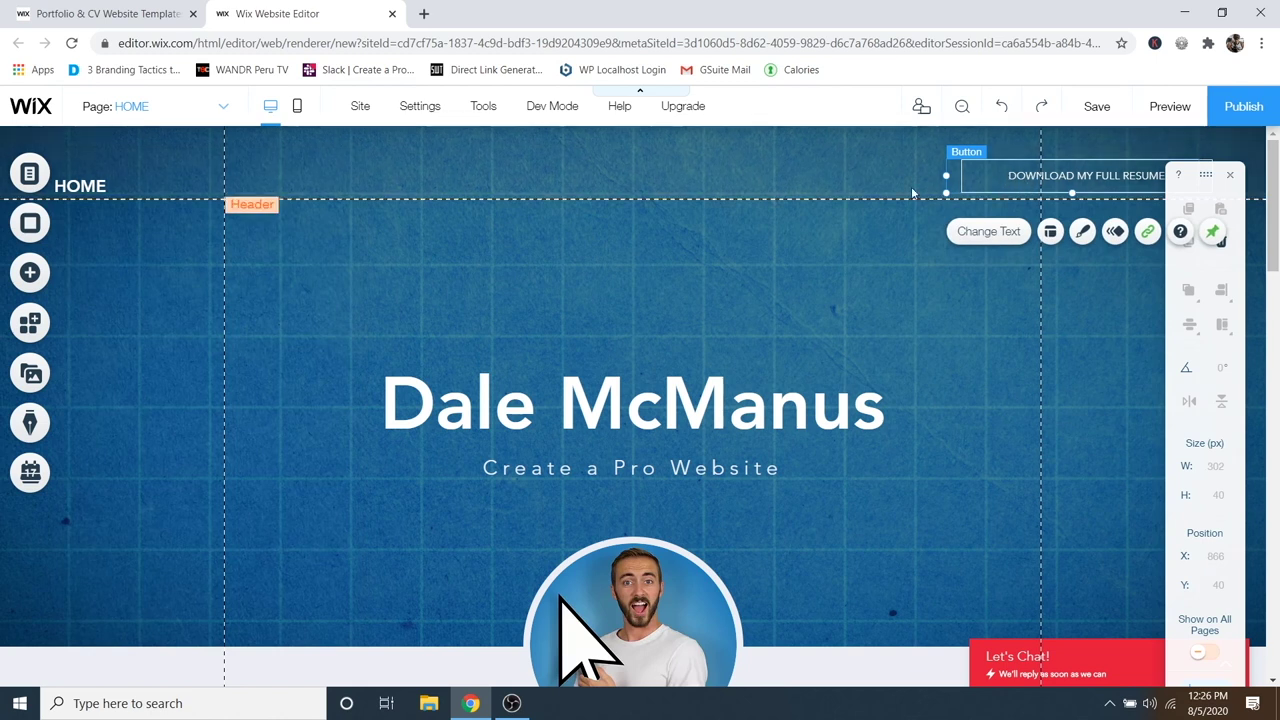
click(33, 273)
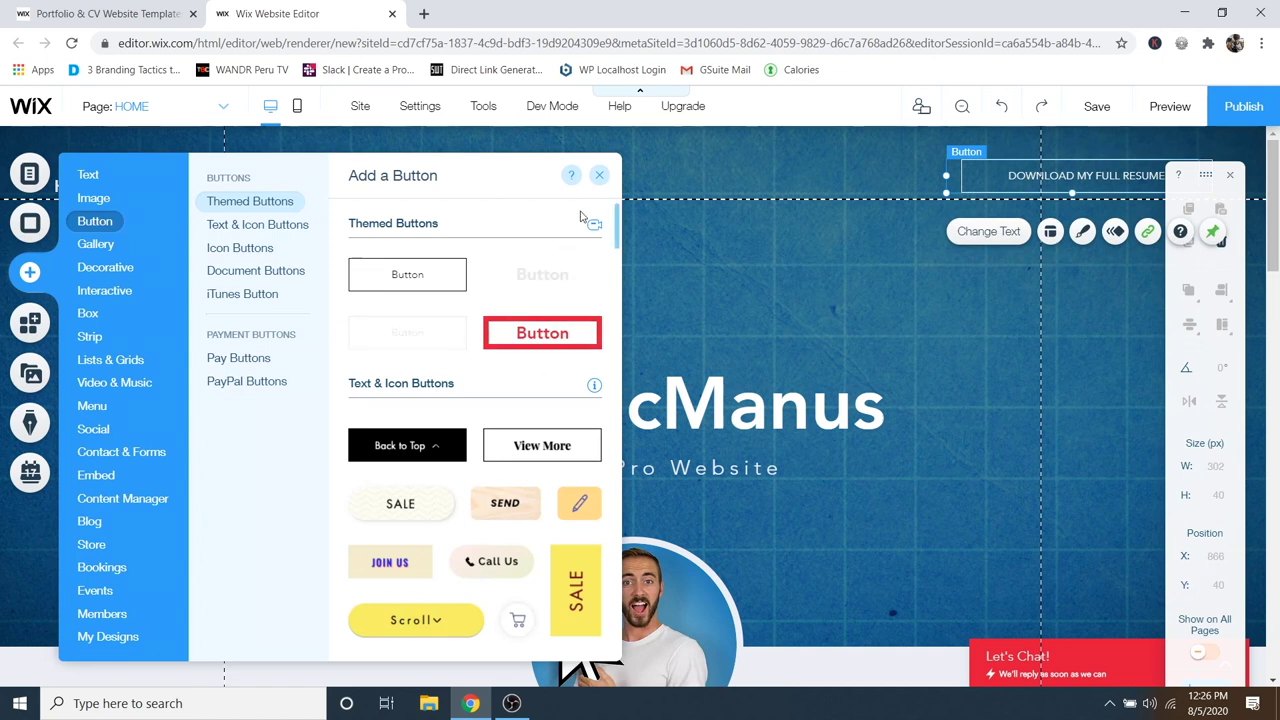
click(599, 177)
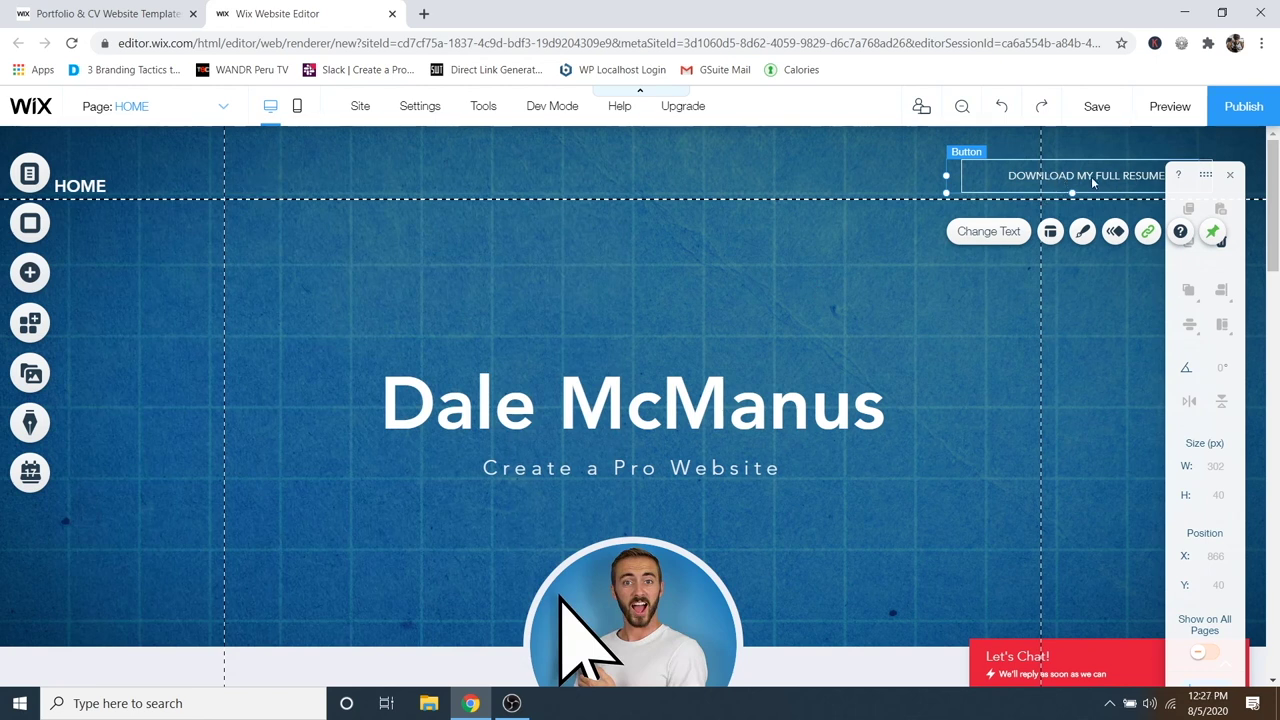
click(989, 232)
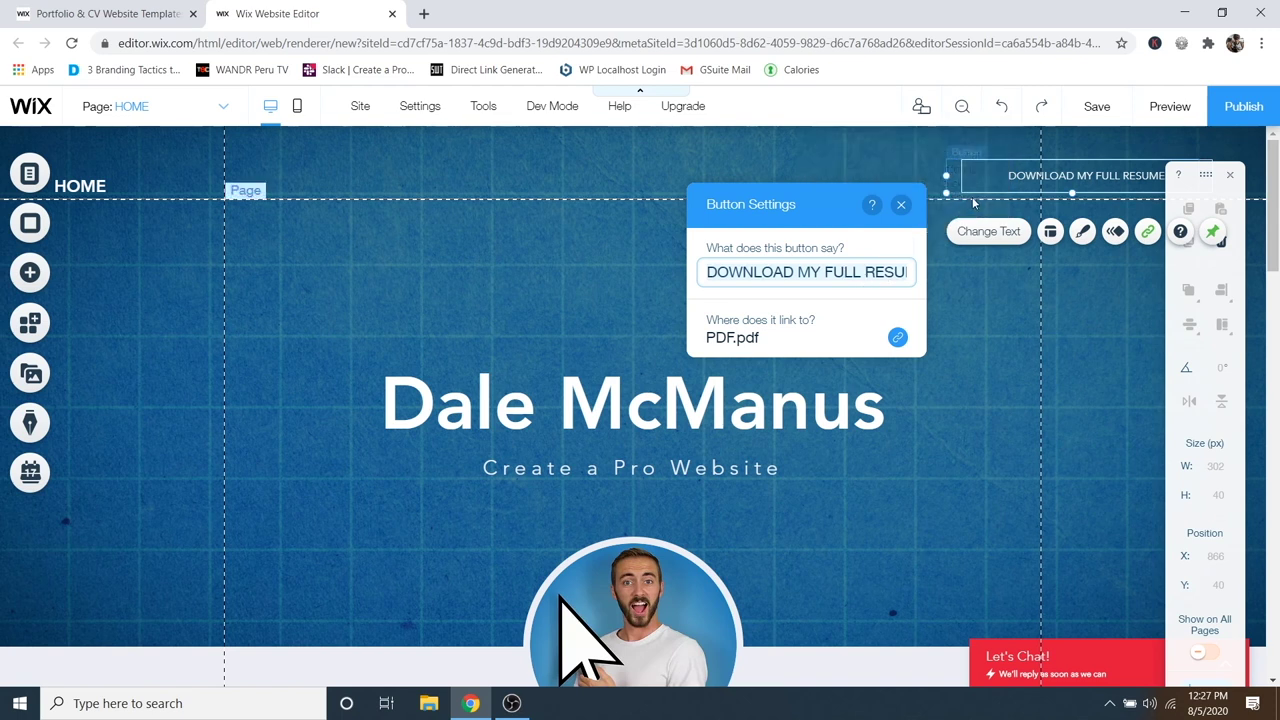
click(898, 340)
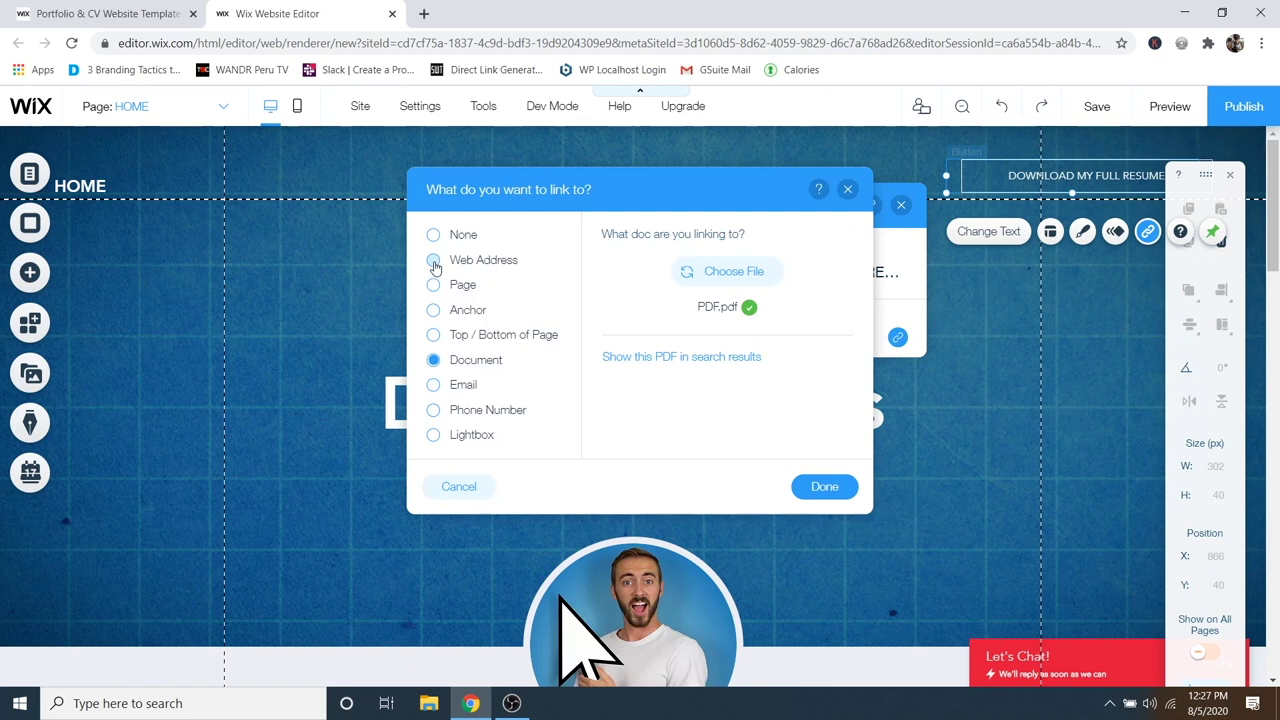
click(434, 262)
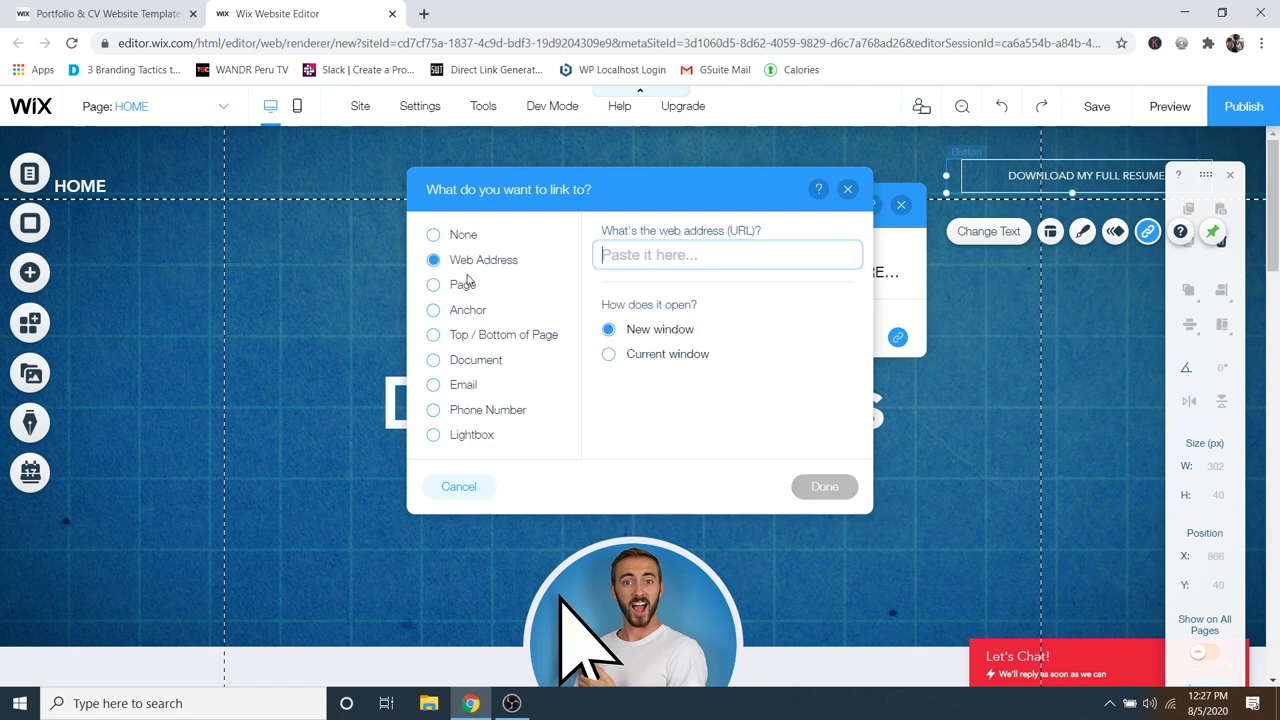
click(655, 254)
click(435, 287)
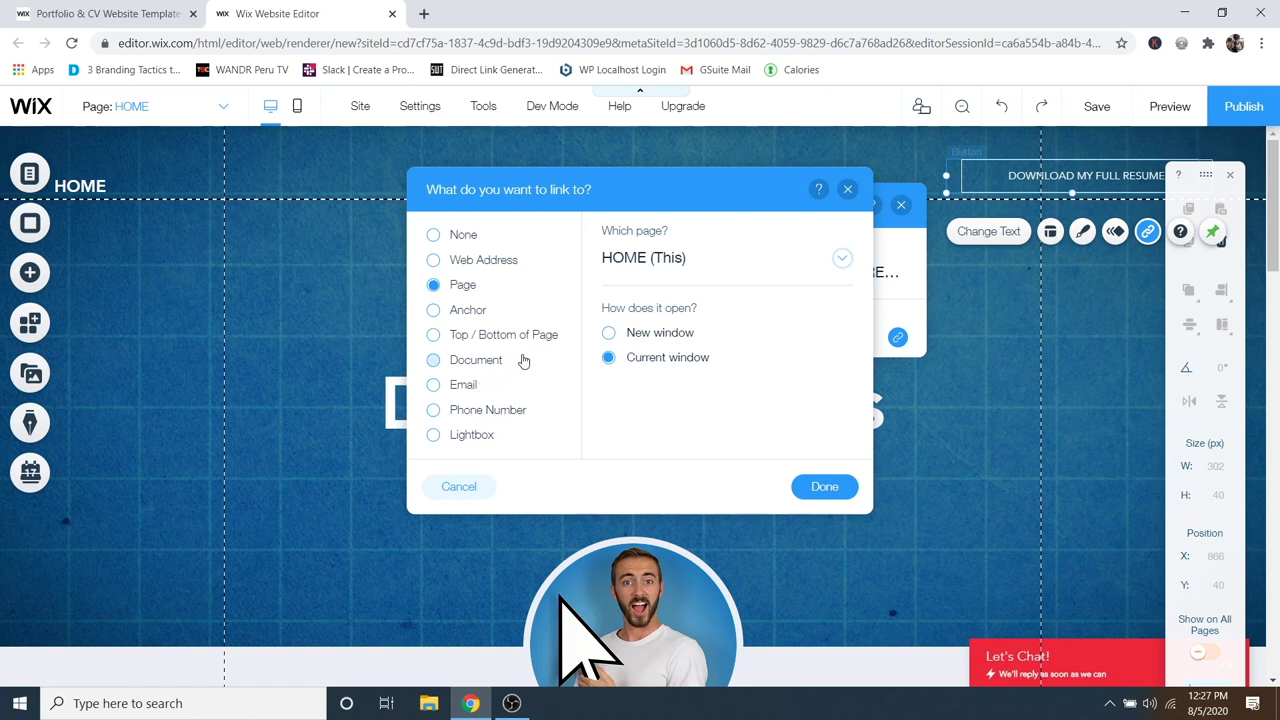
click(434, 262)
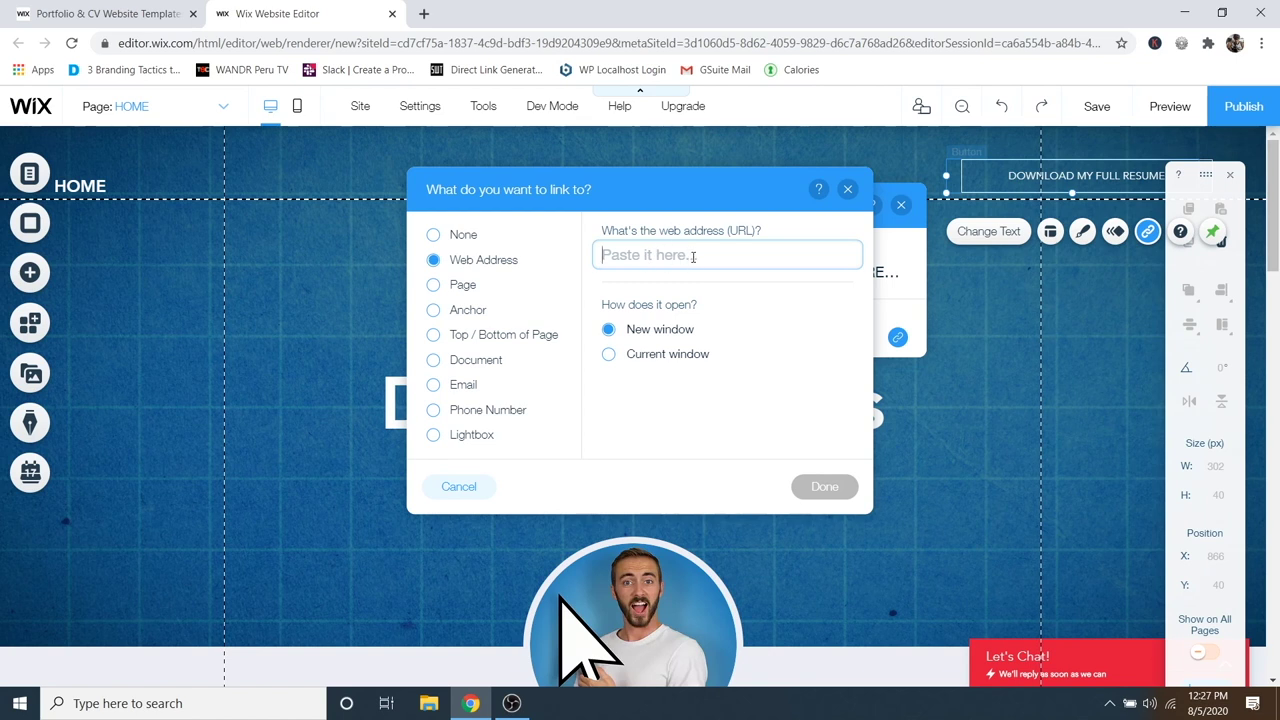
click(848, 190)
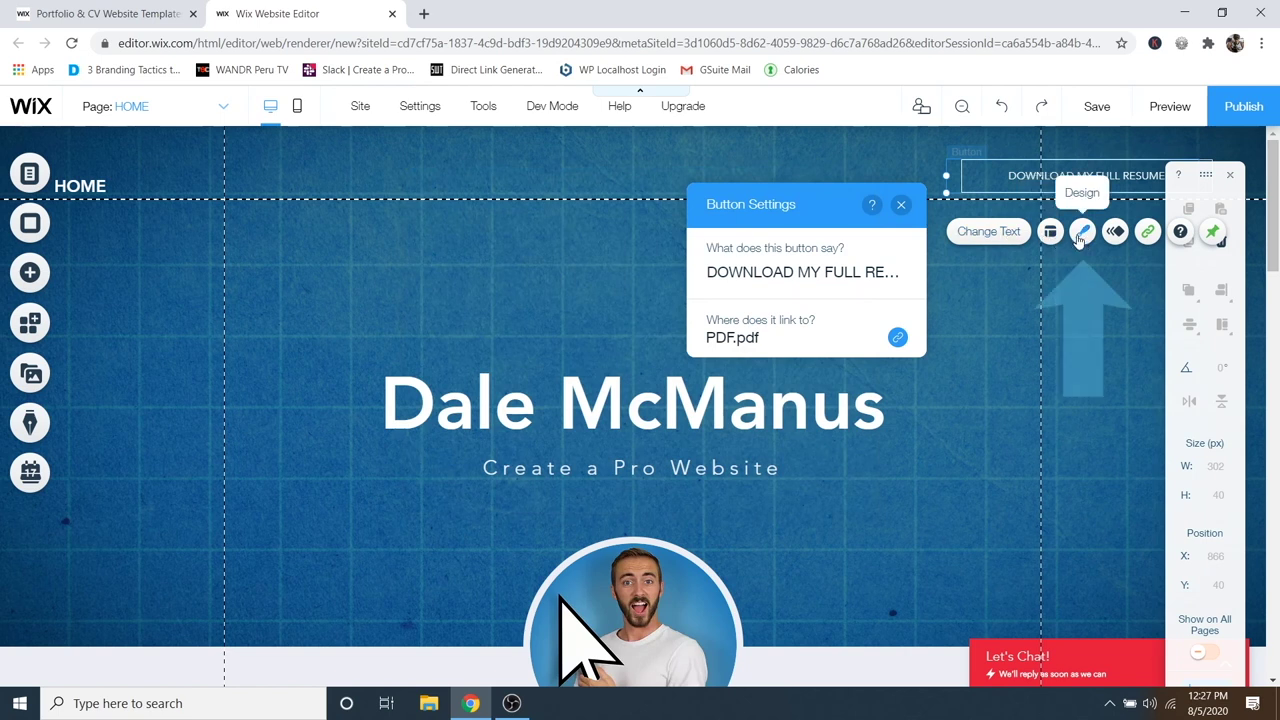
Step: Apply the first preset style to the resume button's design
click(1083, 233)
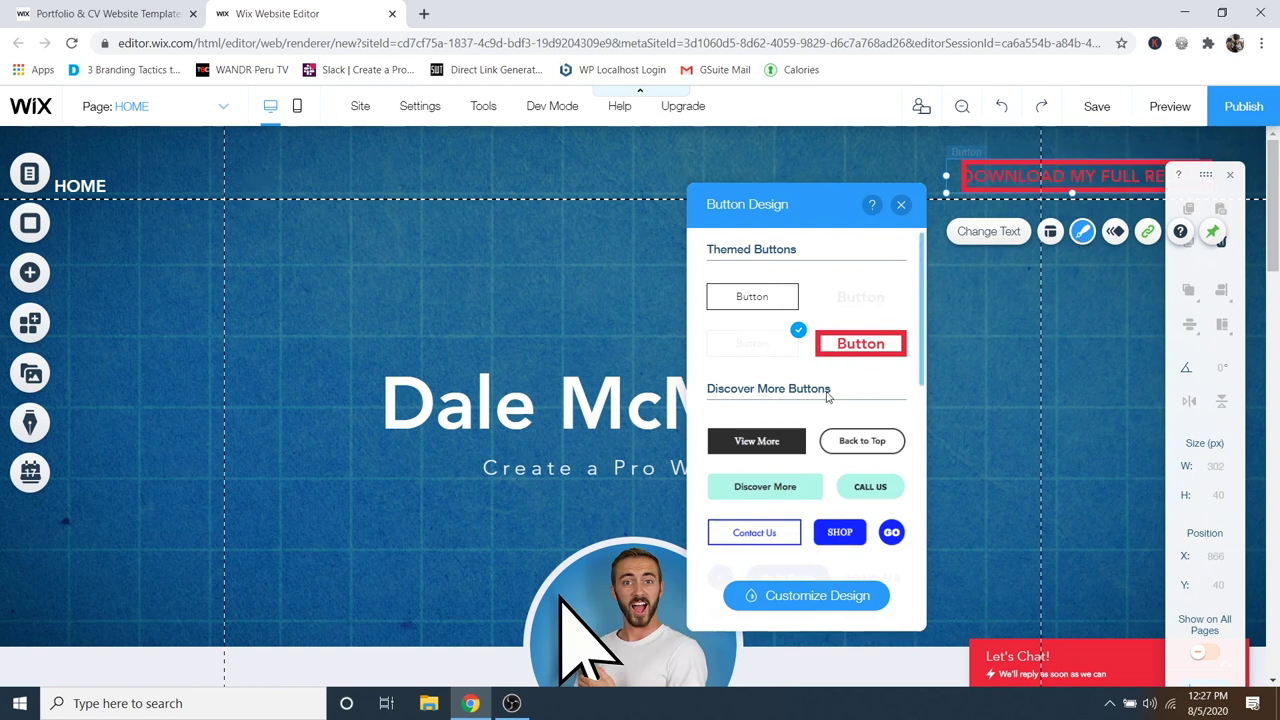
click(806, 596)
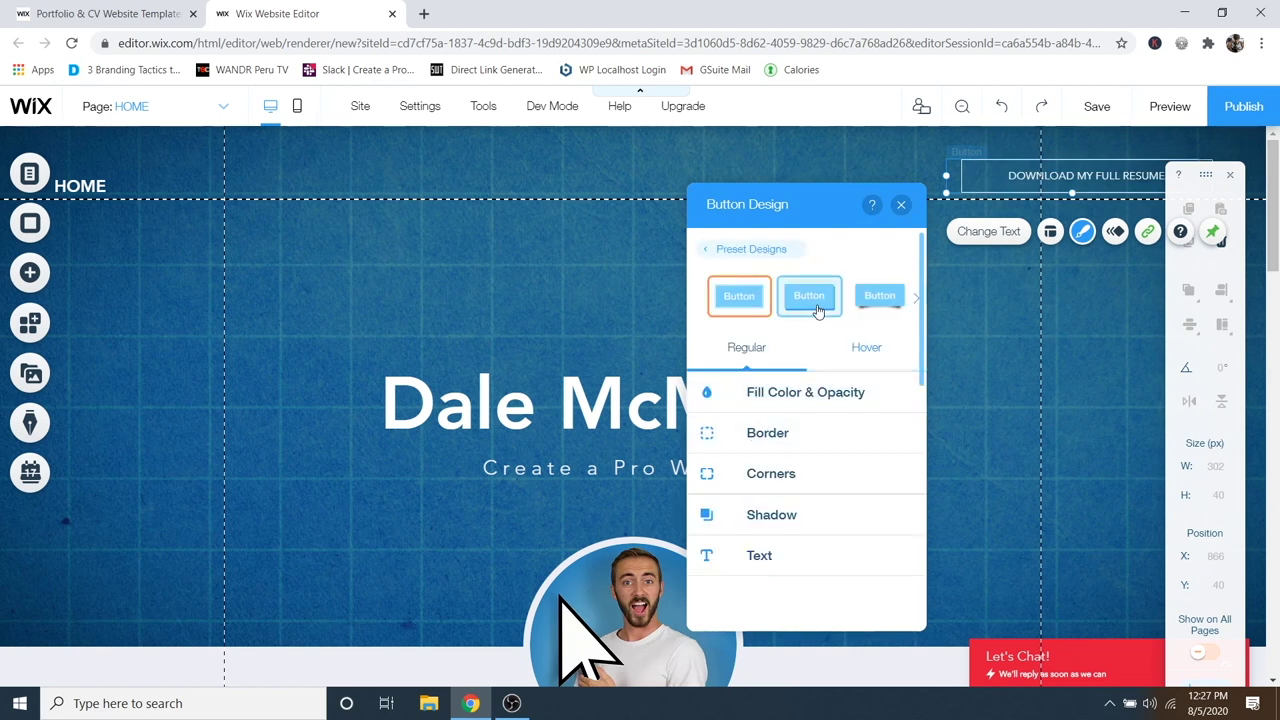
click(877, 296)
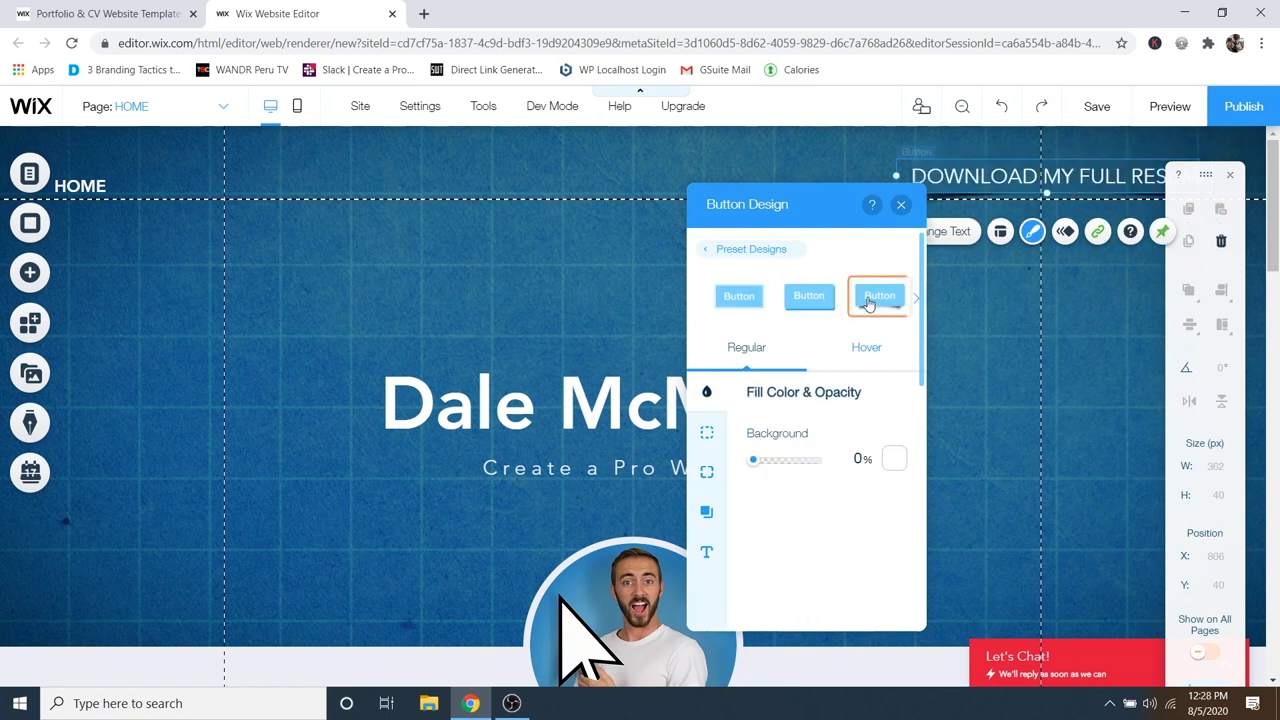
click(821, 302)
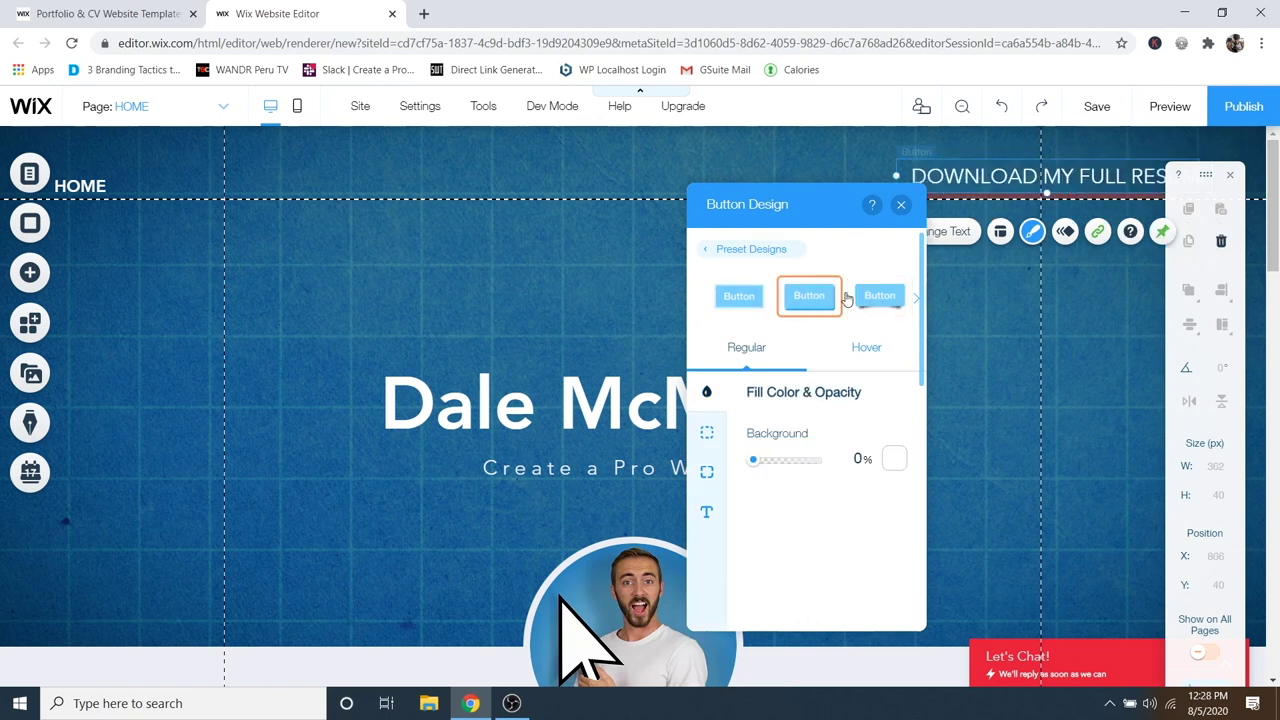
click(740, 296)
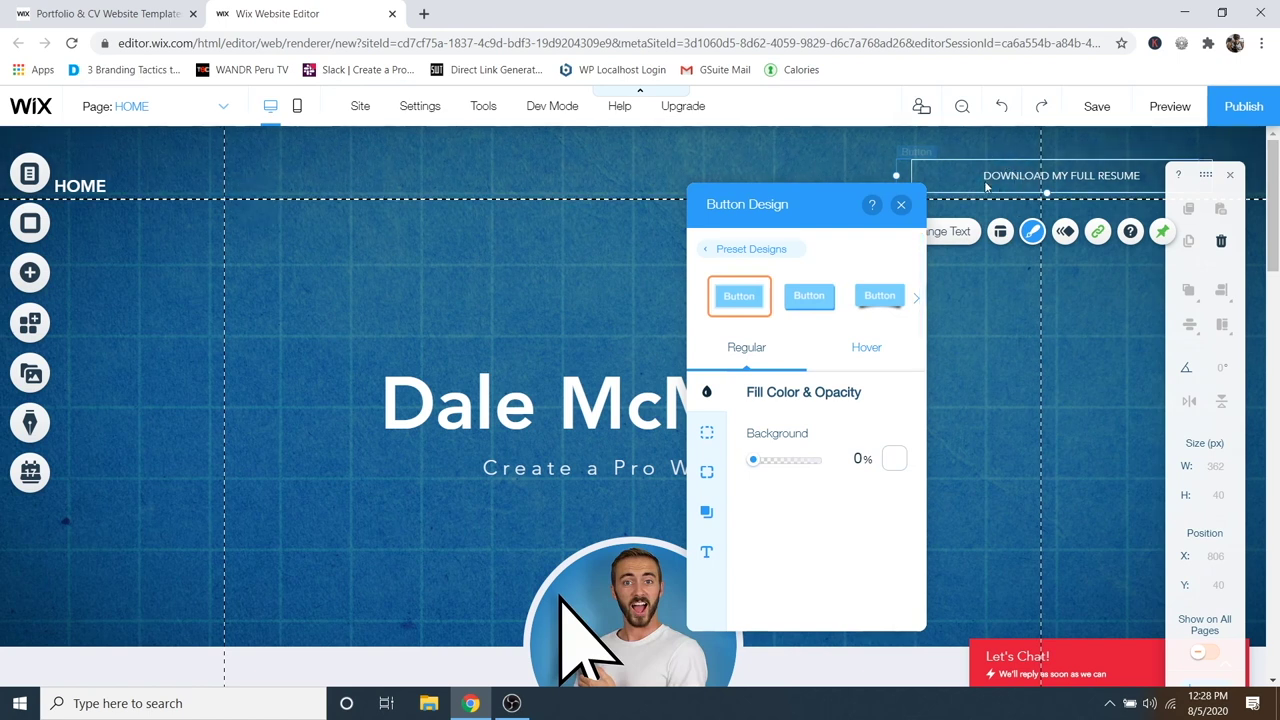
Step: Give the button a Regular fill of custom bright blue 21B1FF
click(893, 461)
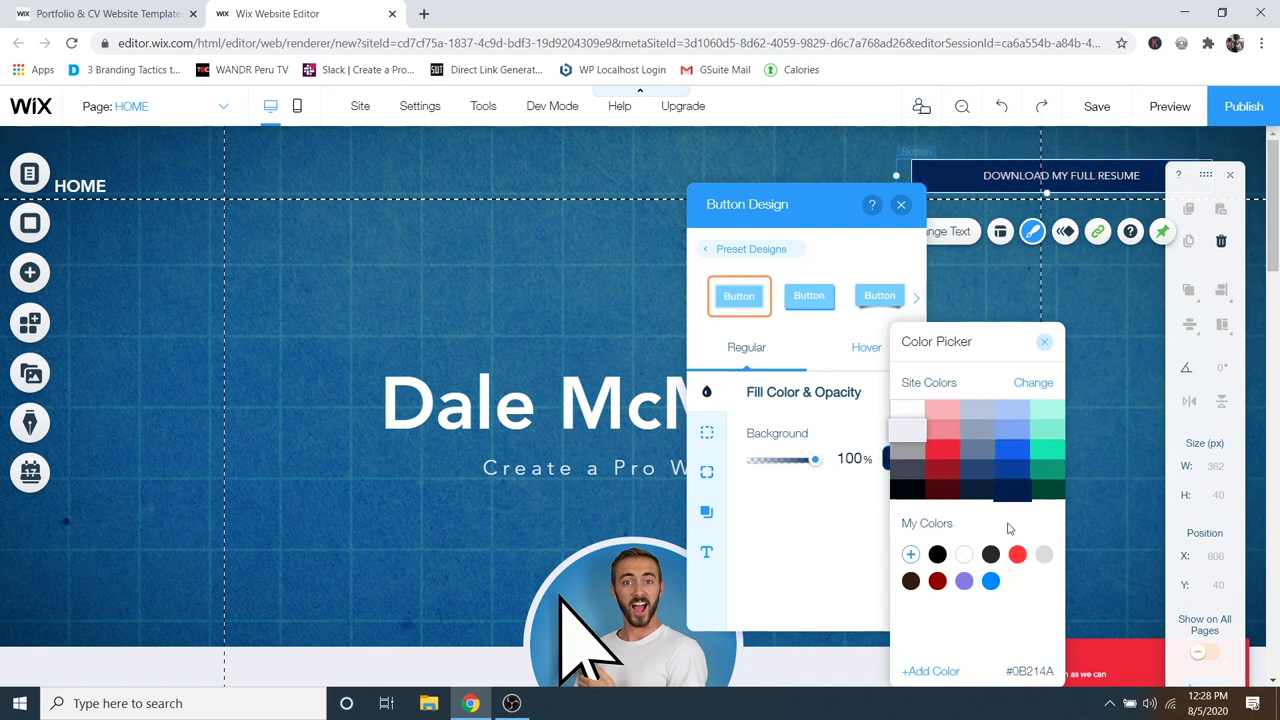
click(991, 582)
click(929, 673)
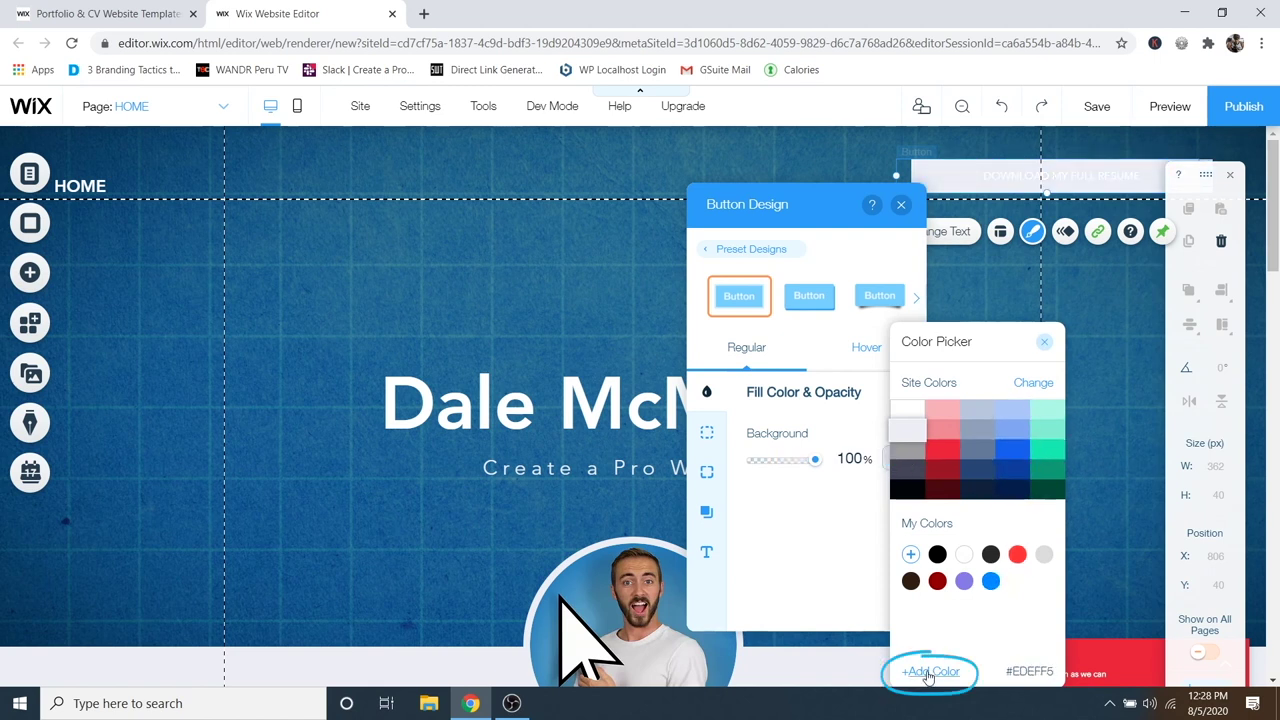
drag(1016, 530, 1028, 524)
click(1043, 451)
drag(1043, 451, 1075, 412)
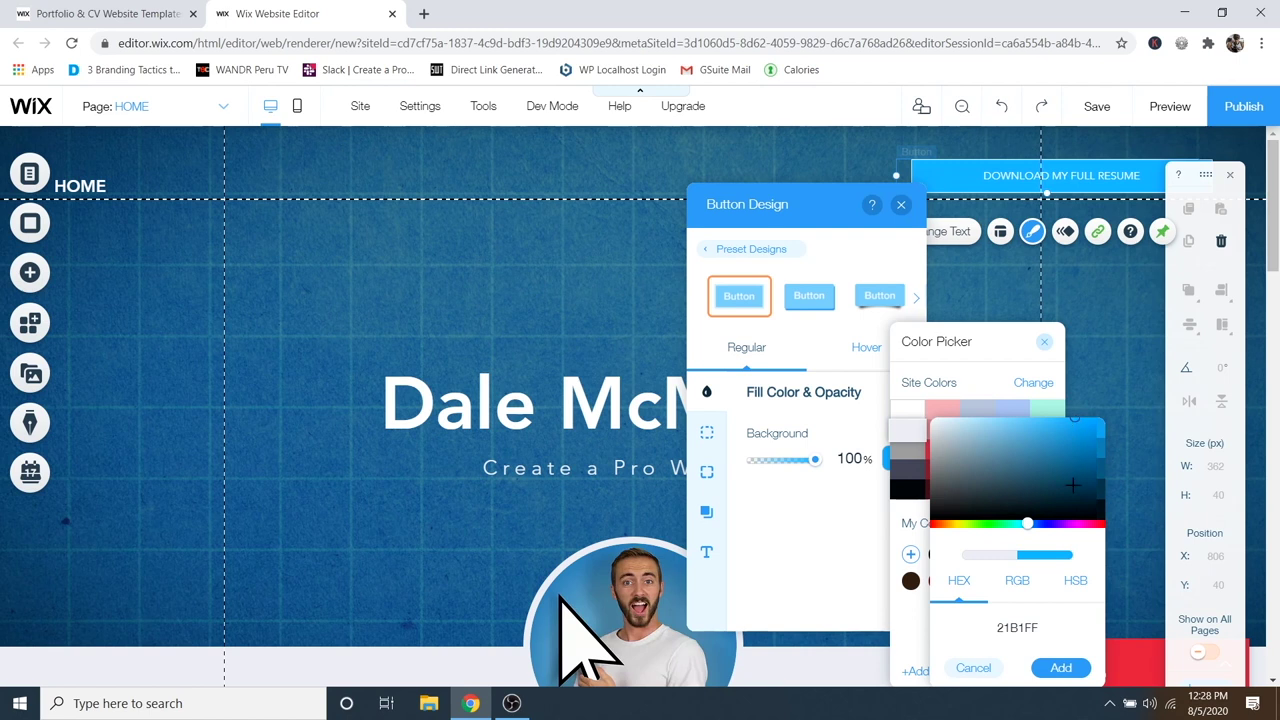
click(1060, 668)
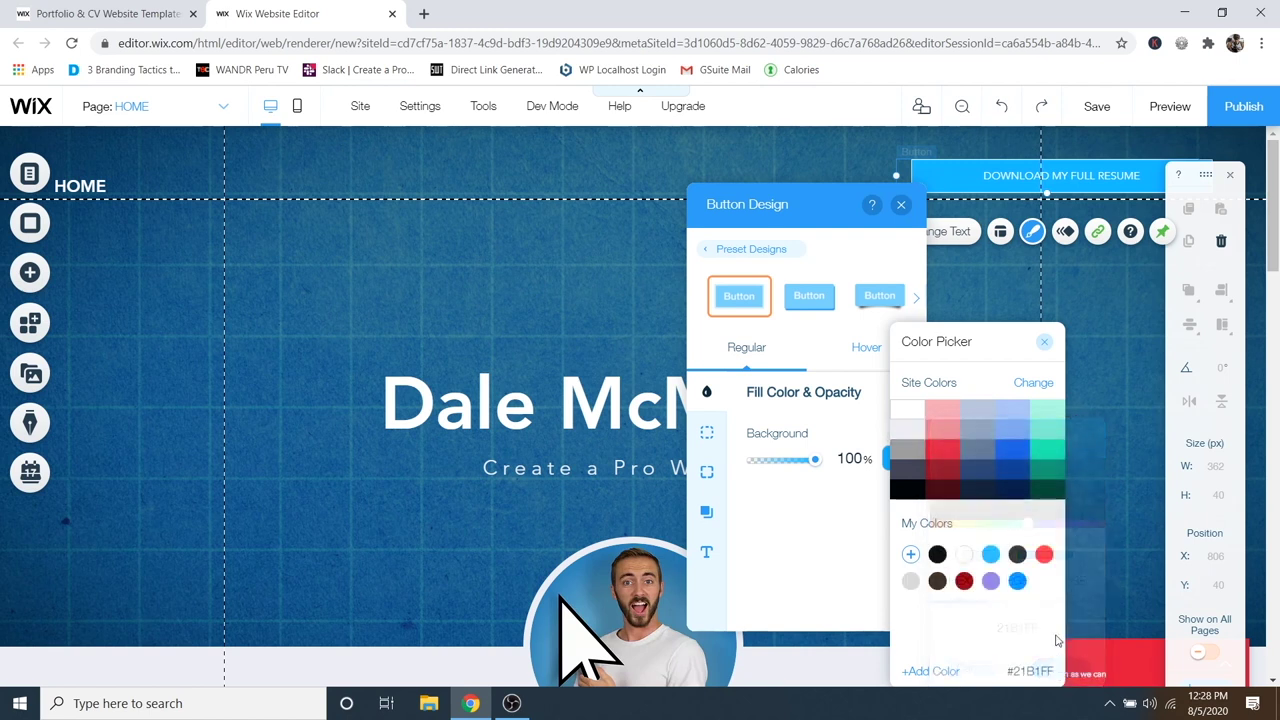
click(1046, 344)
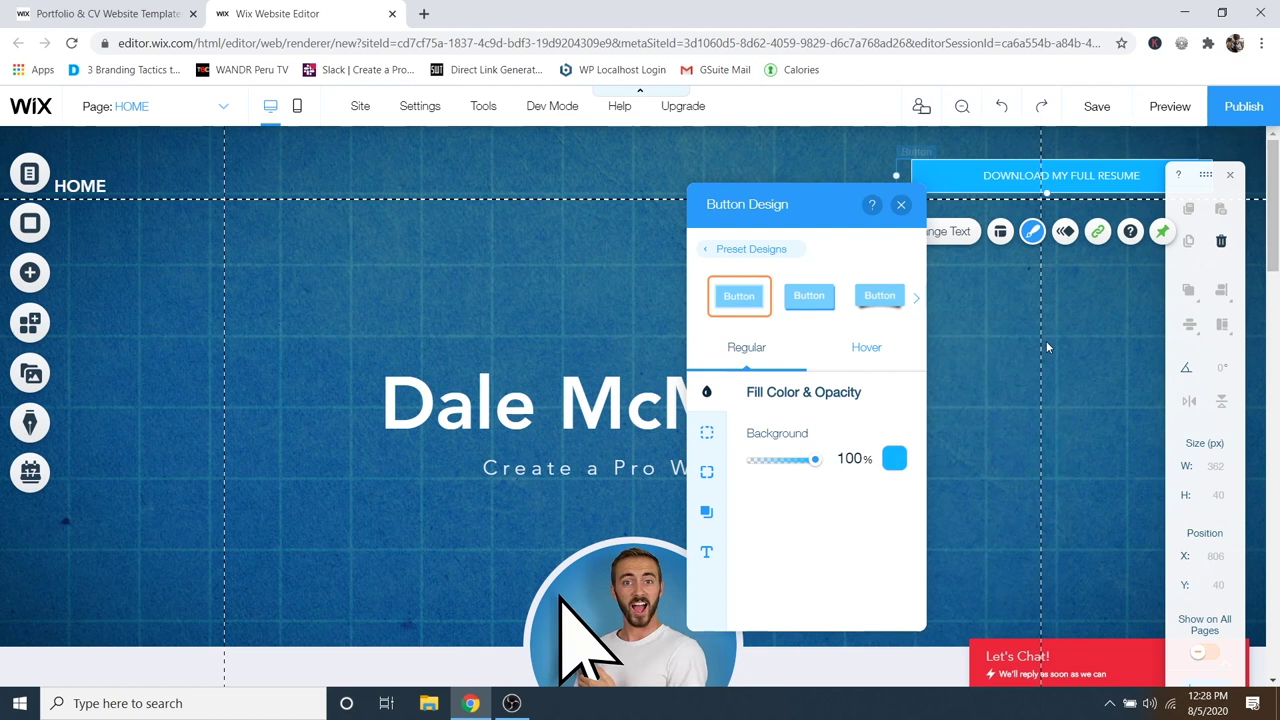
Step: Set the button's hover background opacity to 0%
click(862, 350)
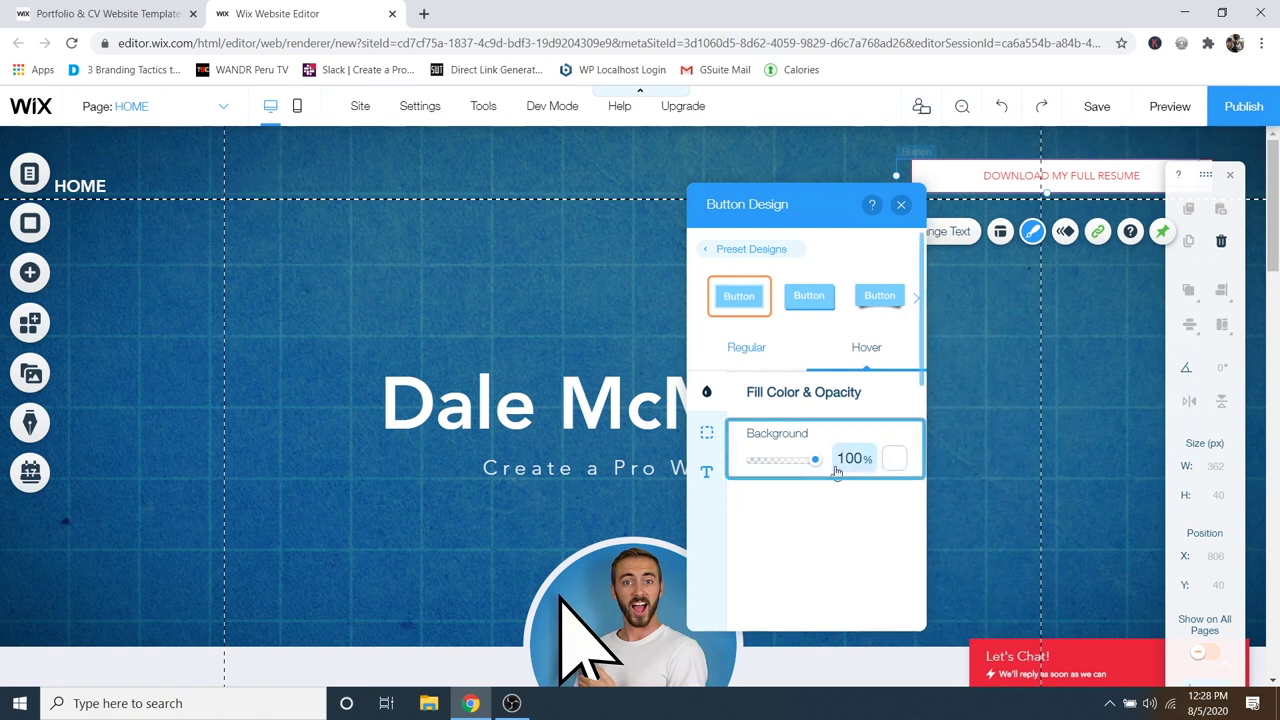
drag(815, 460, 741, 467)
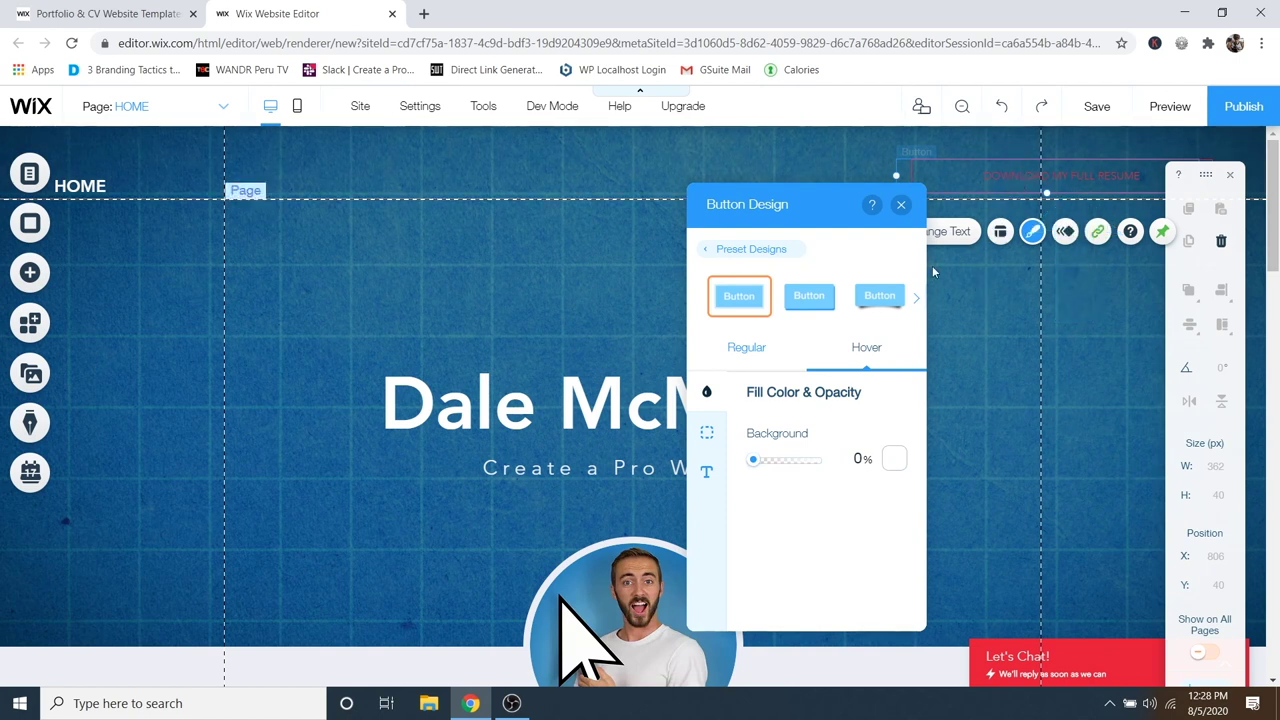
click(902, 207)
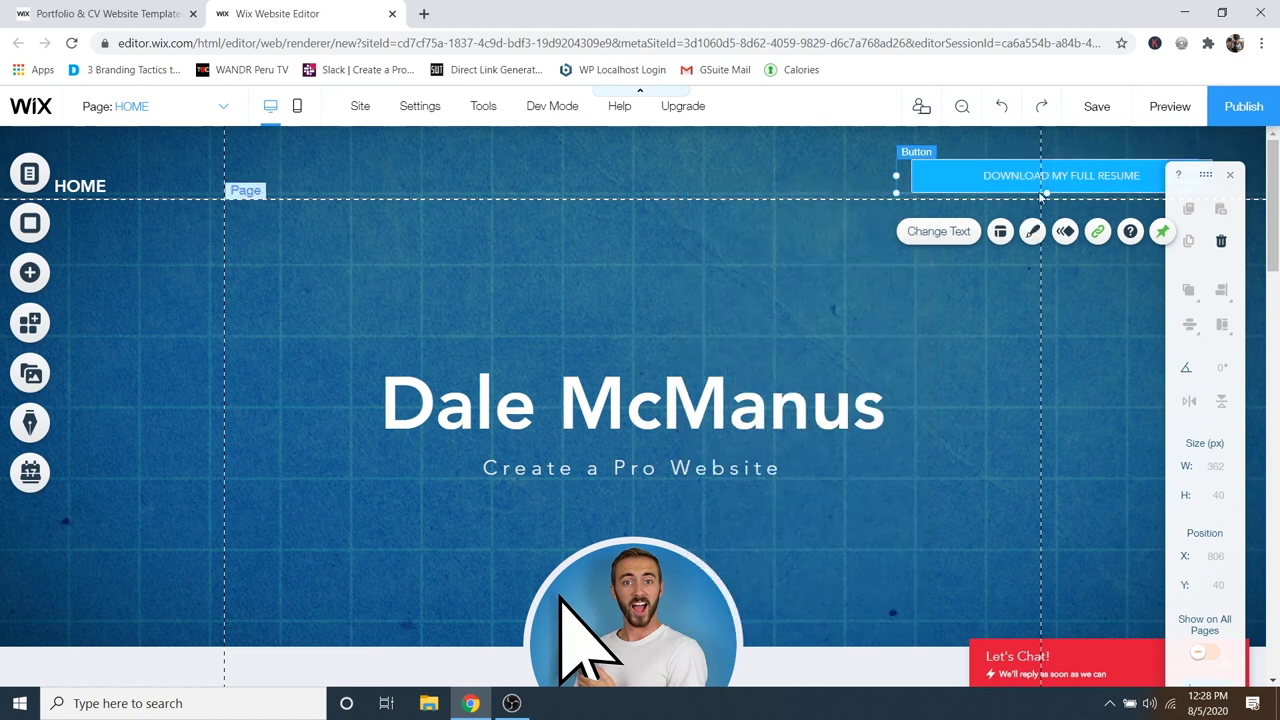
Step: Save the site under the free Wix address ending in /freewebsite
click(1096, 108)
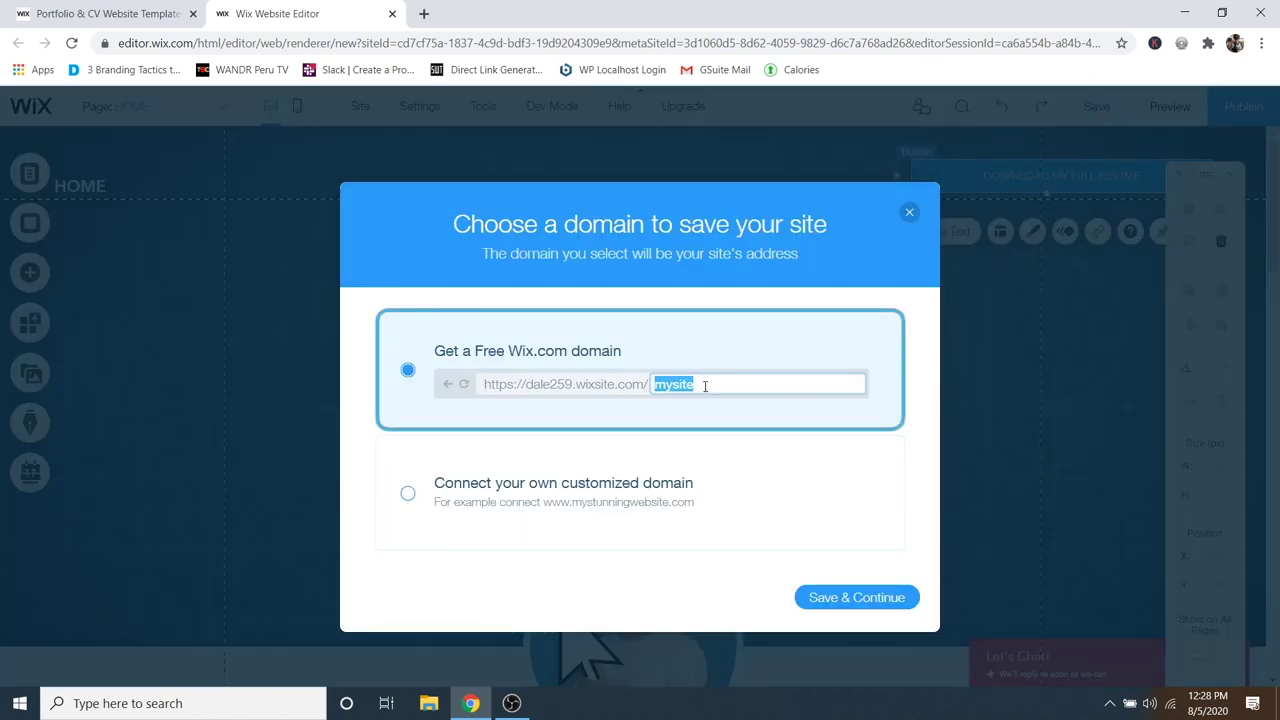
text(freeweb)
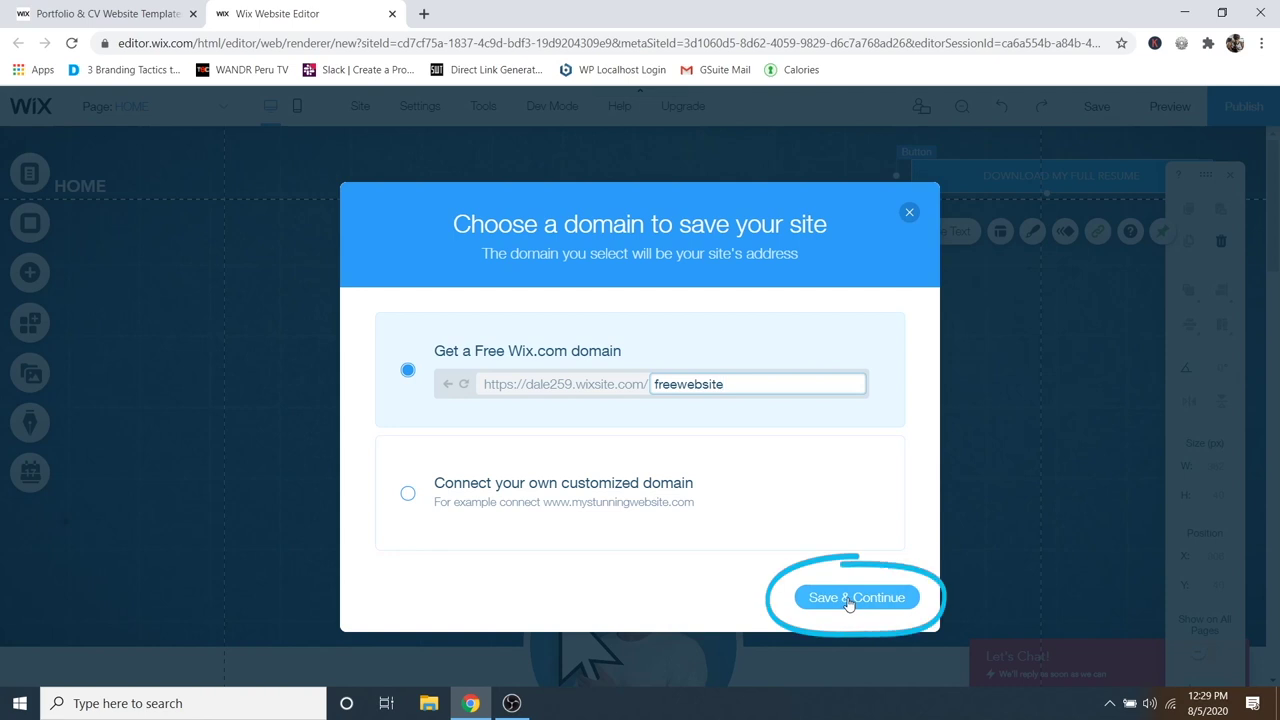
click(849, 598)
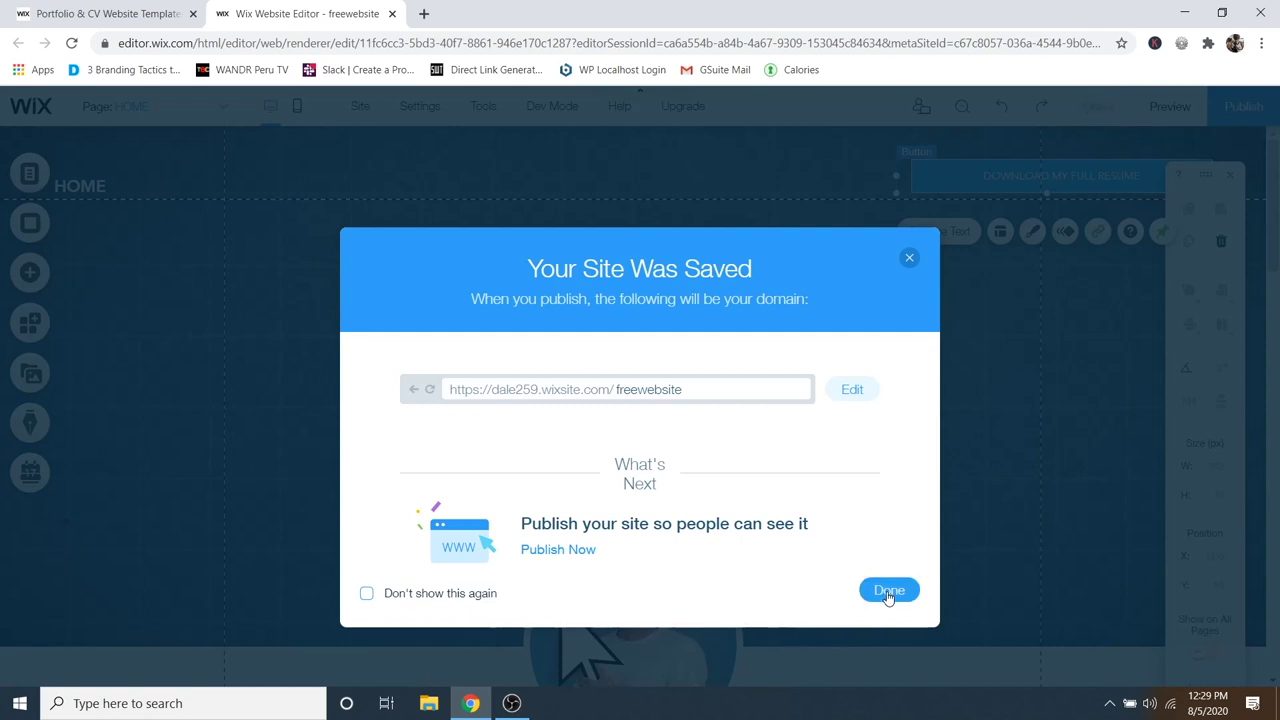
click(888, 592)
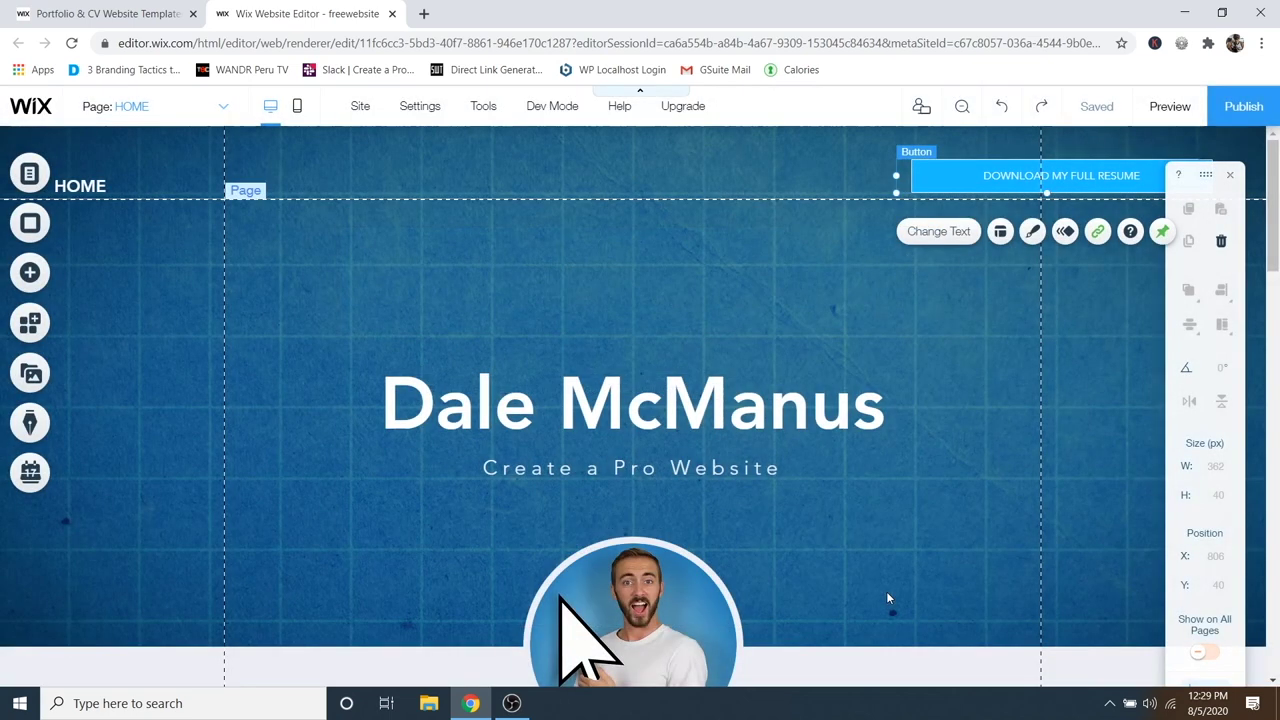
Step: Preview the site, then move the social bar level with the ABOUT ME heading
click(1170, 107)
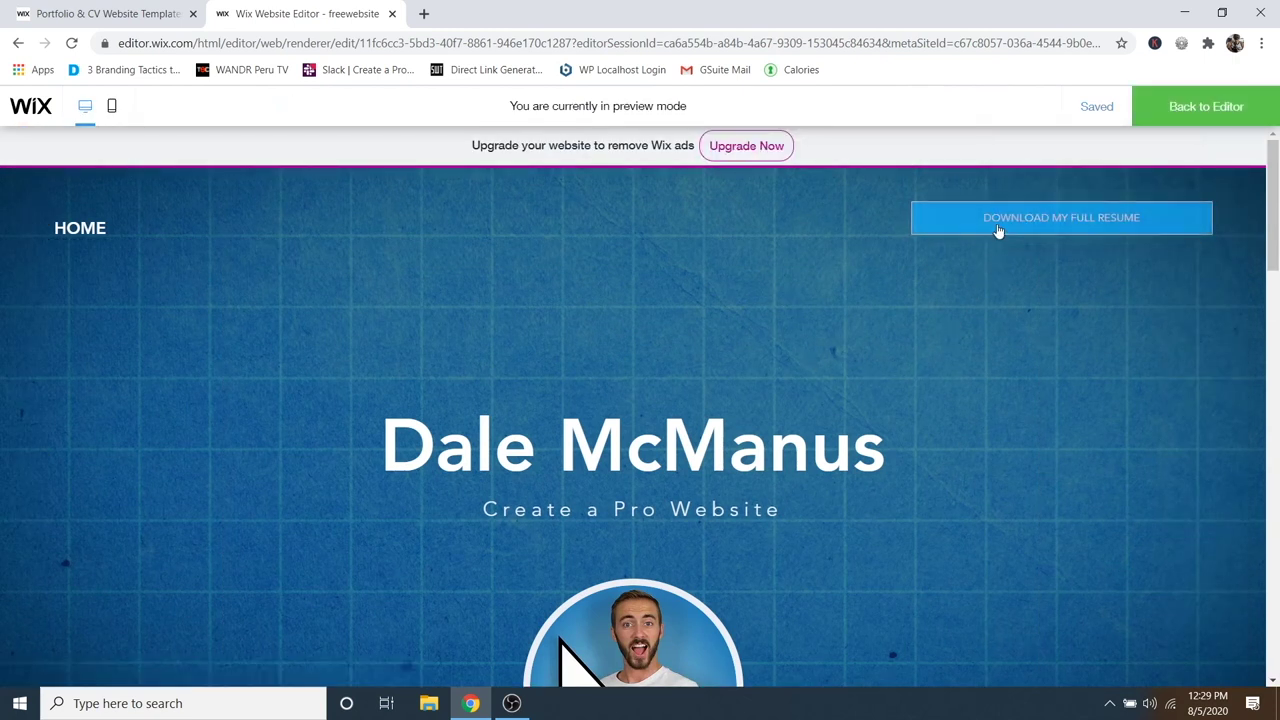
click(1204, 108)
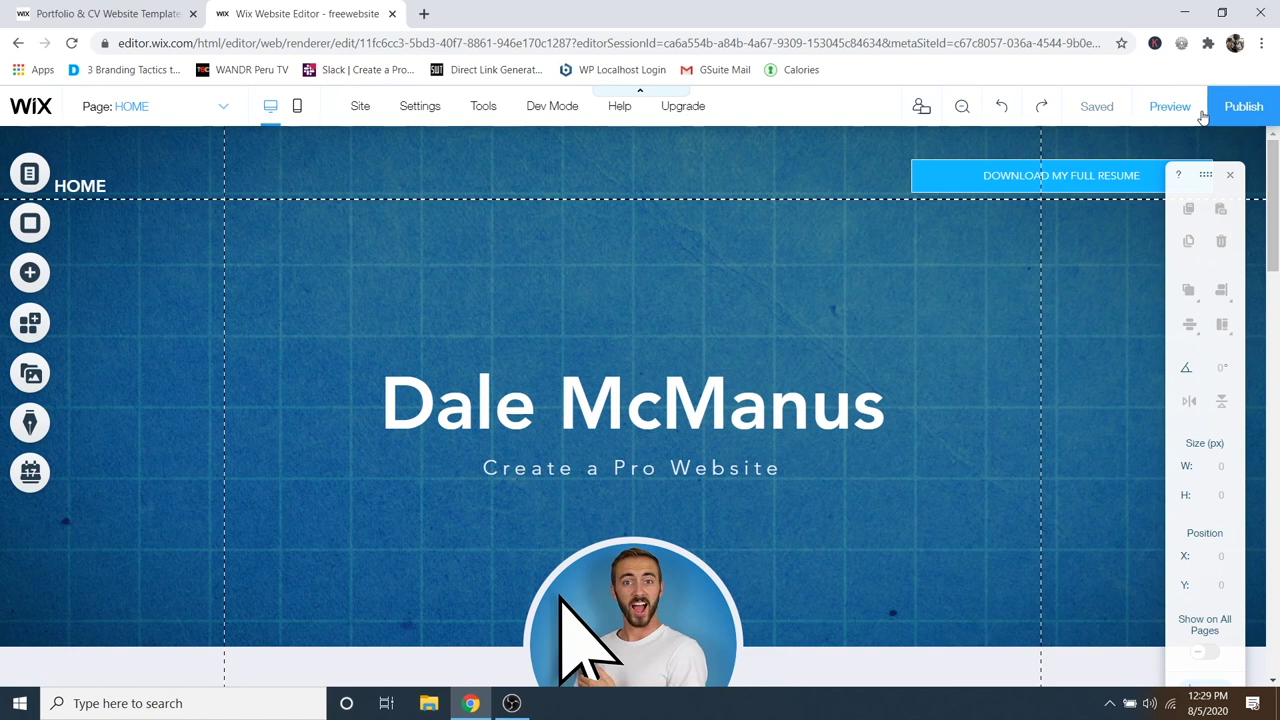
scroll(840, 300, down, 4)
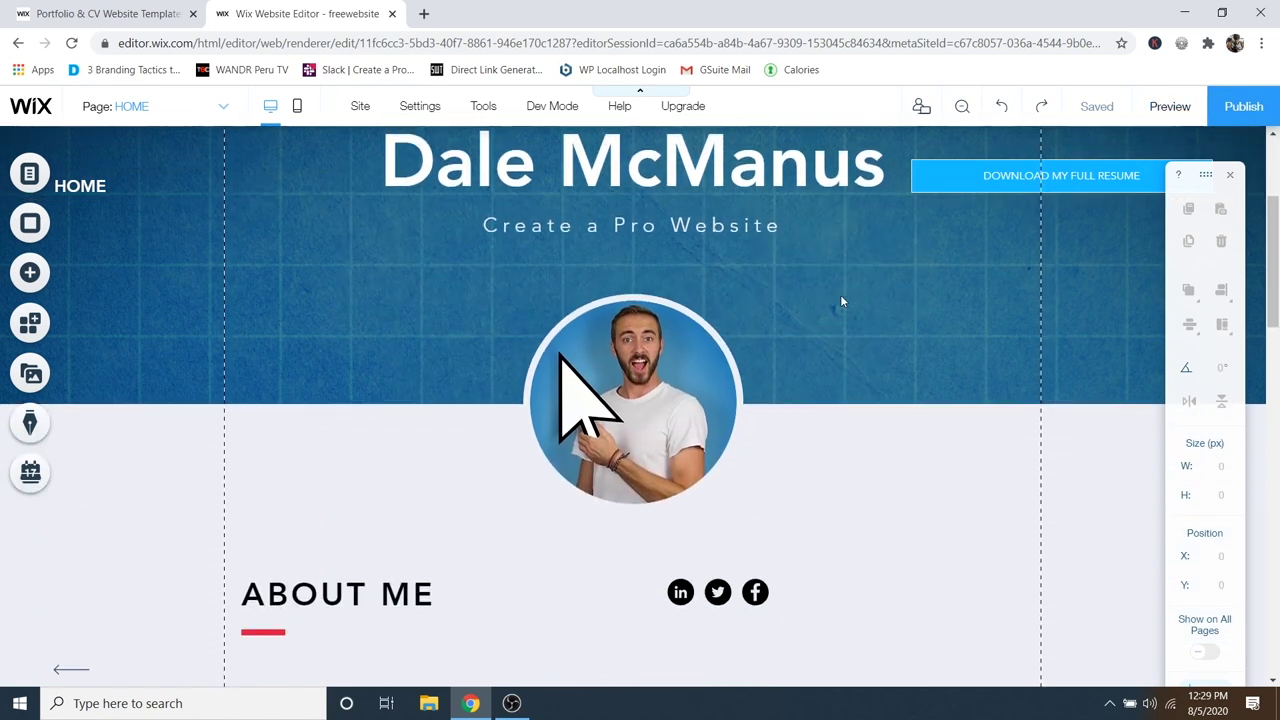
scroll(660, 362, down, 1)
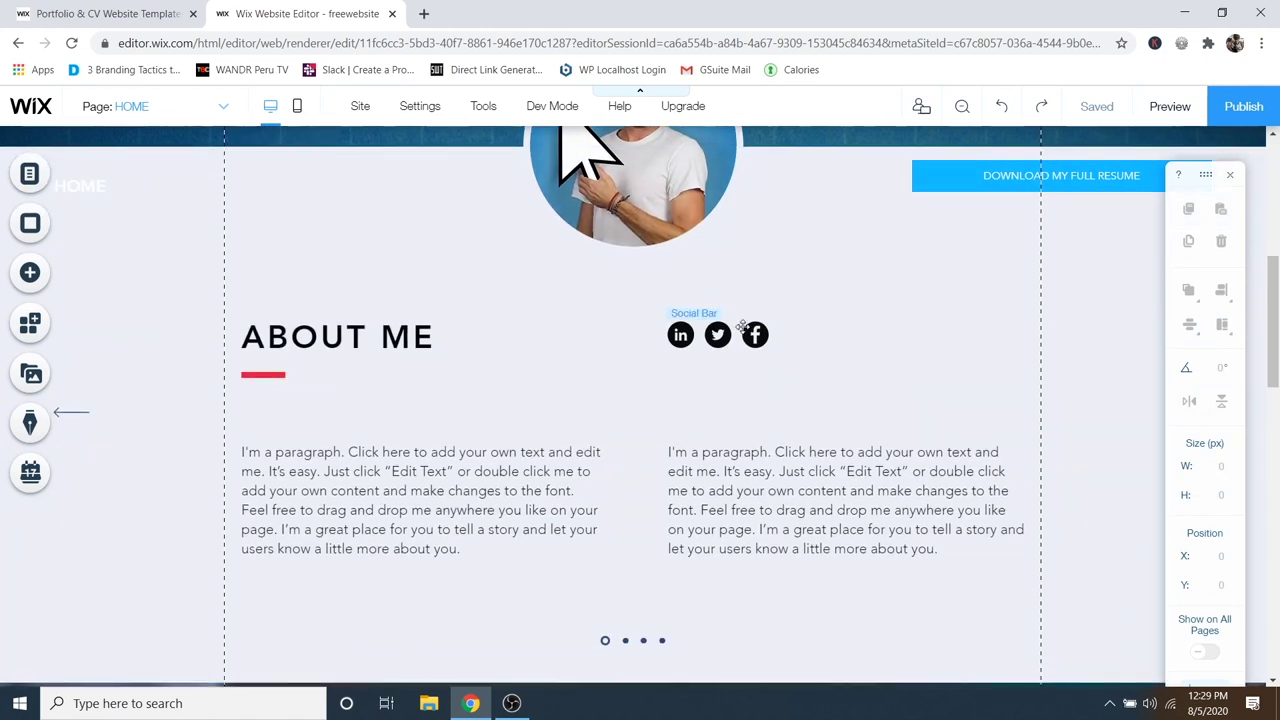
click(741, 325)
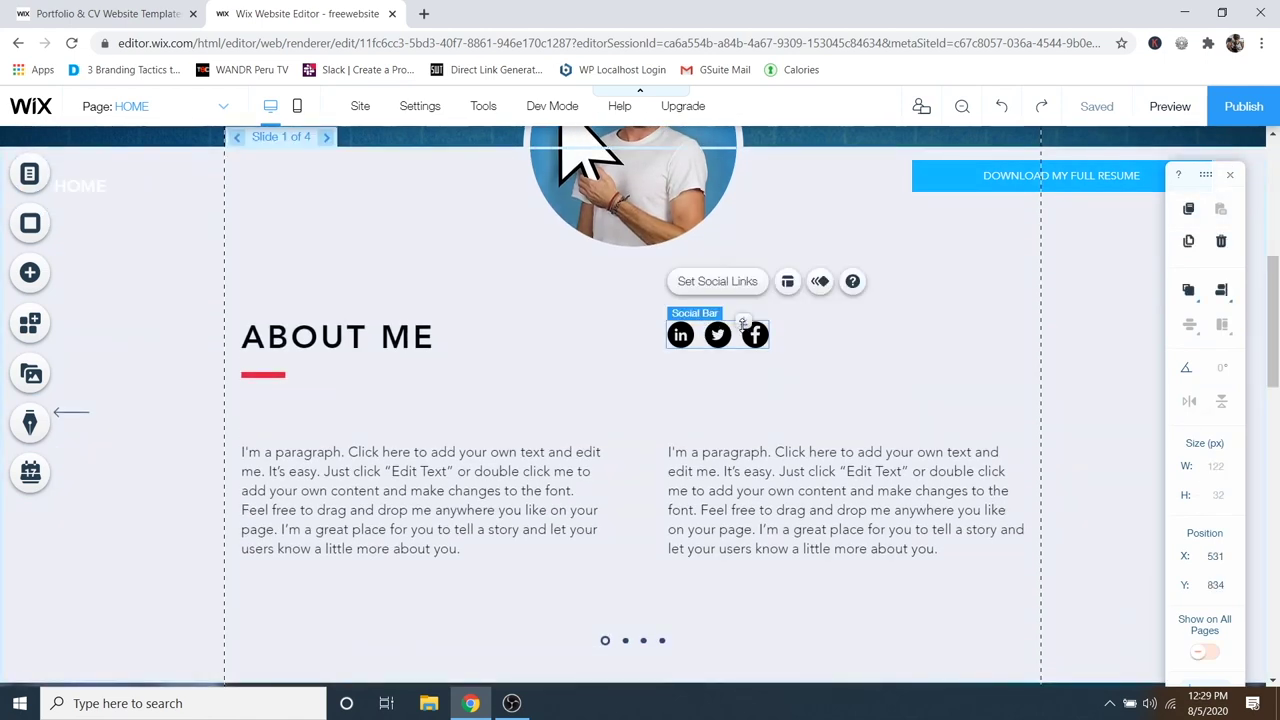
drag(766, 323, 756, 336)
scroll(637, 390, up, 3)
scroll(637, 390, up, 3)
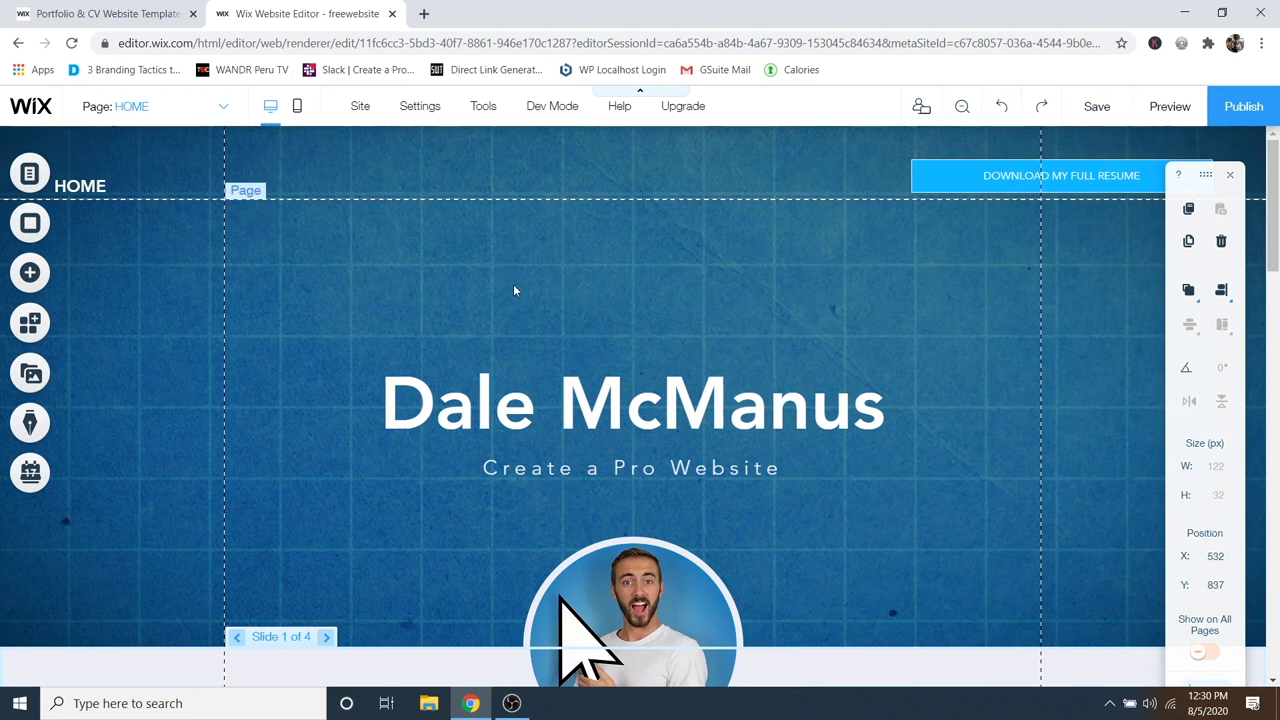
click(30, 273)
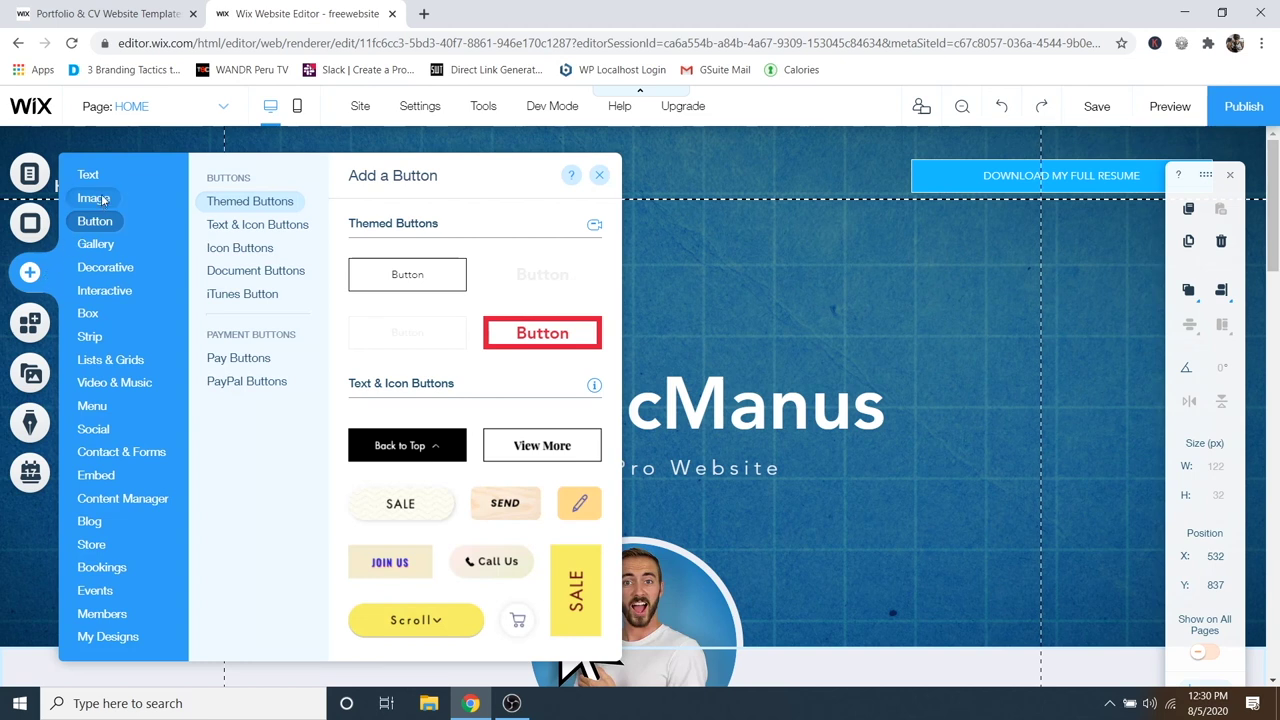
Step: Upload Mouse.png from the computer via My Image Uploads and add it to the home page
mouse_move(103, 199)
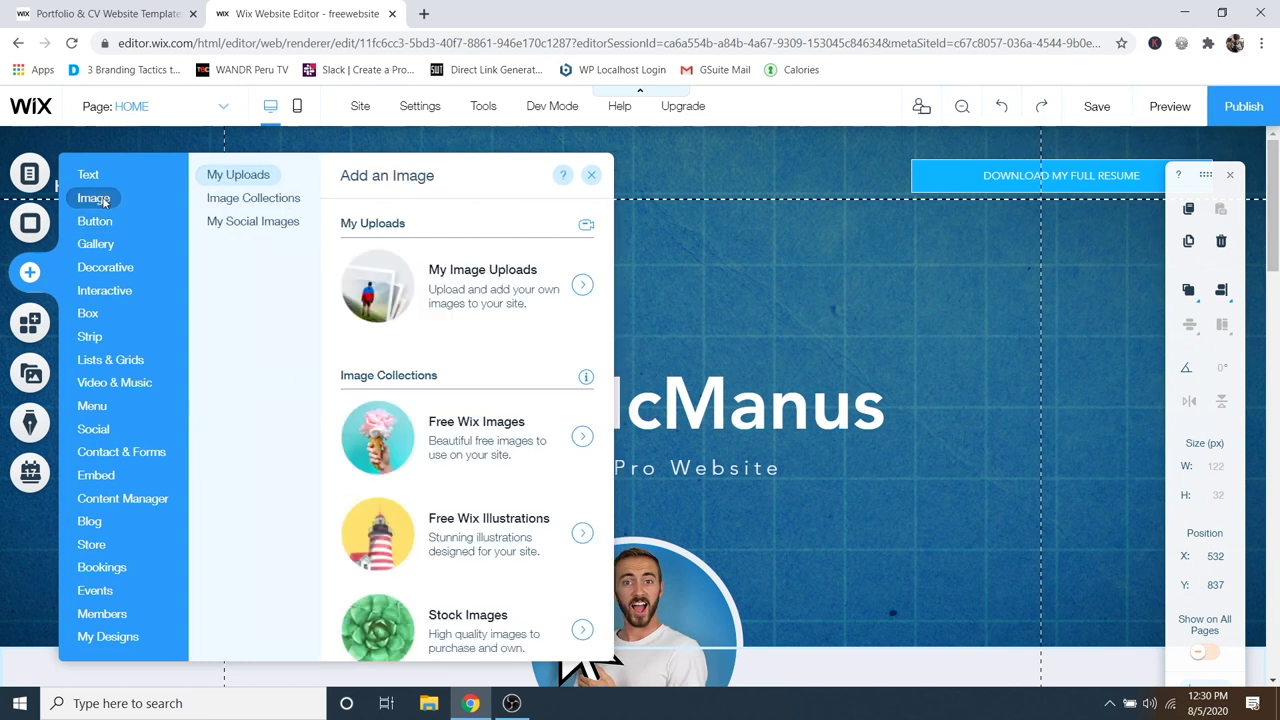
click(493, 303)
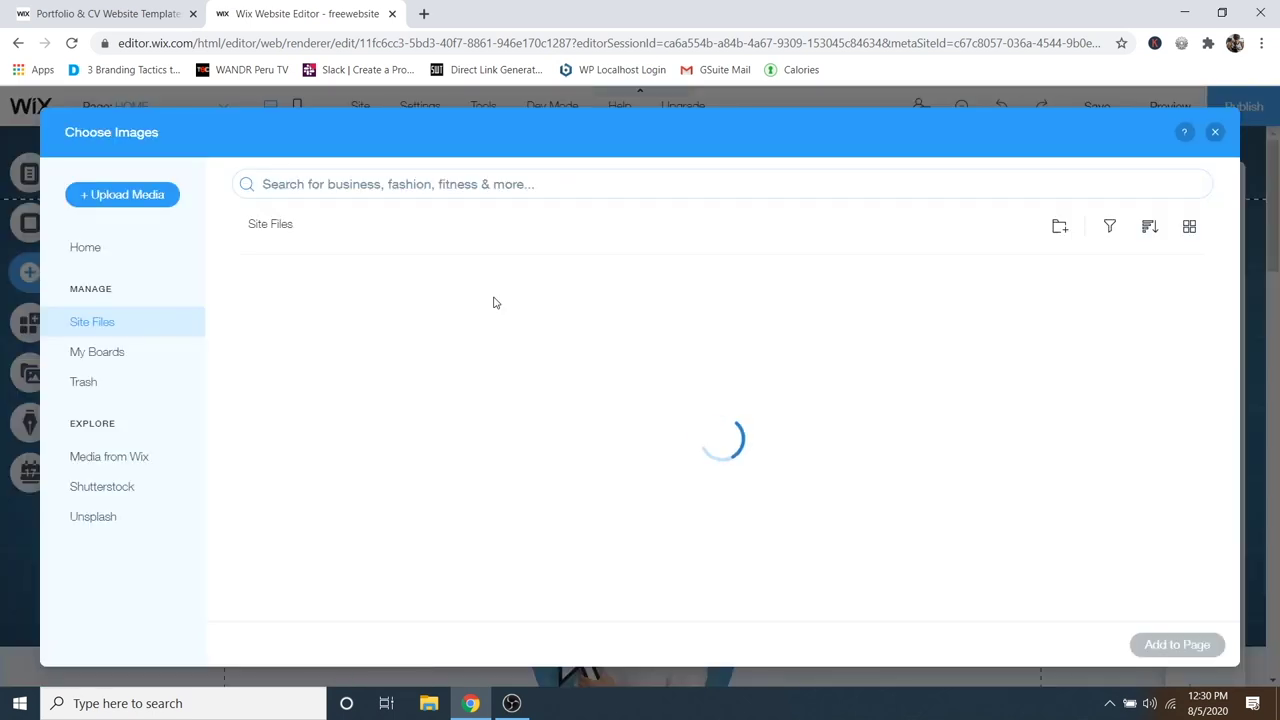
click(145, 200)
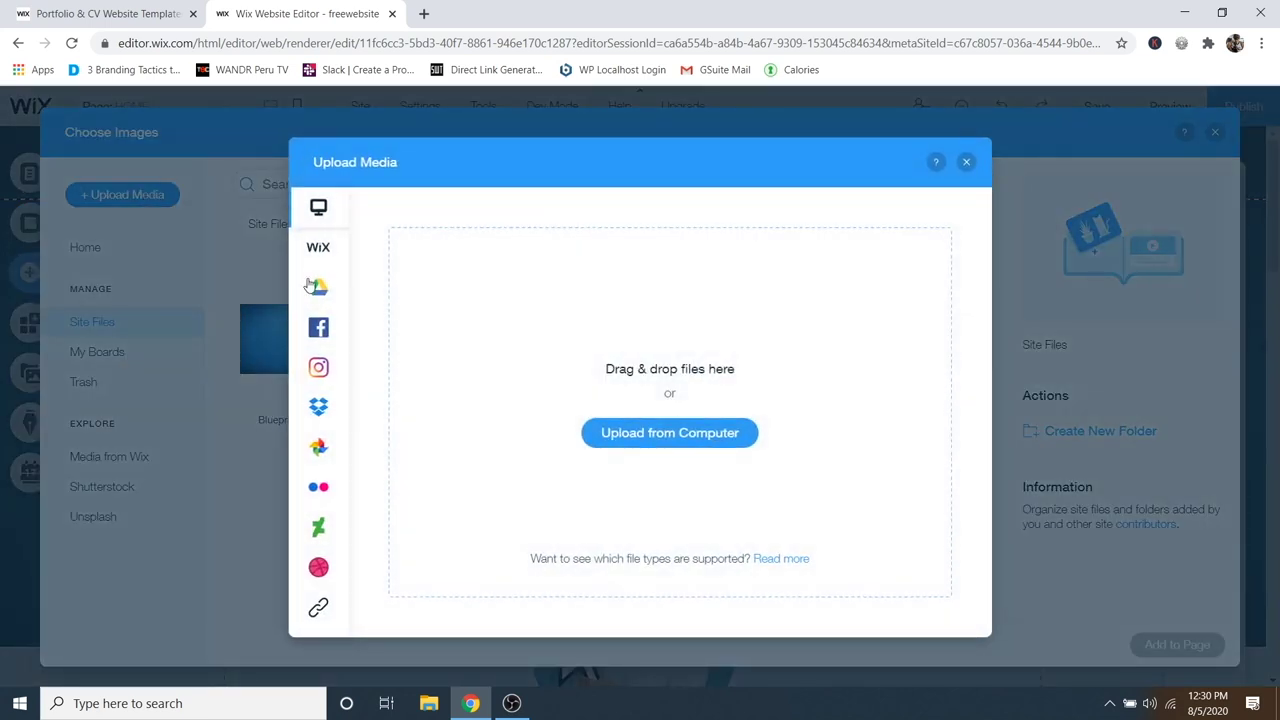
click(684, 444)
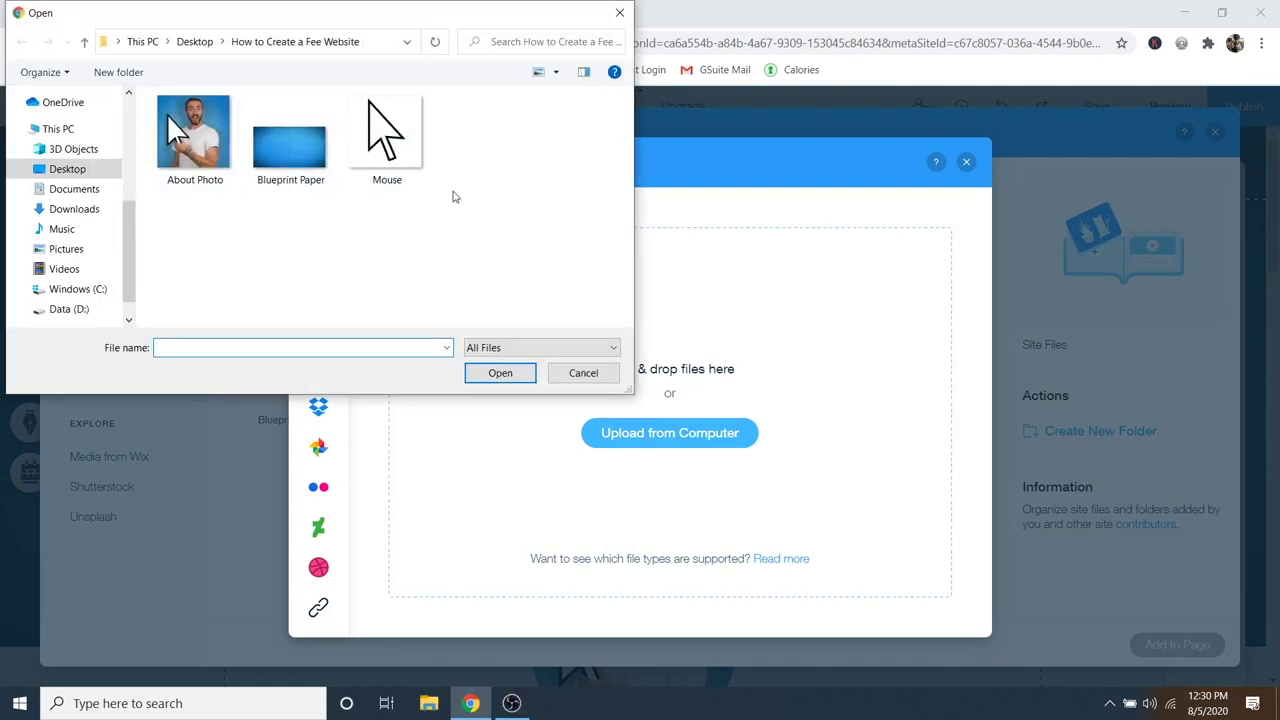
click(387, 133)
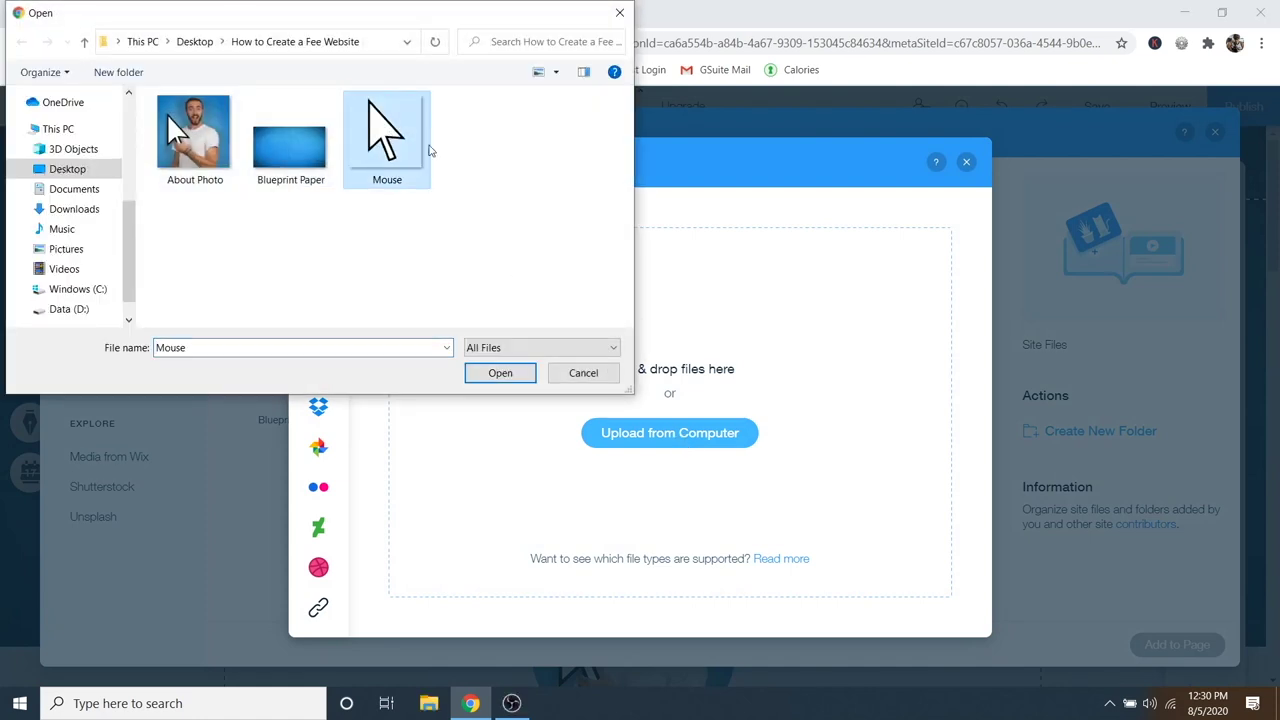
click(500, 373)
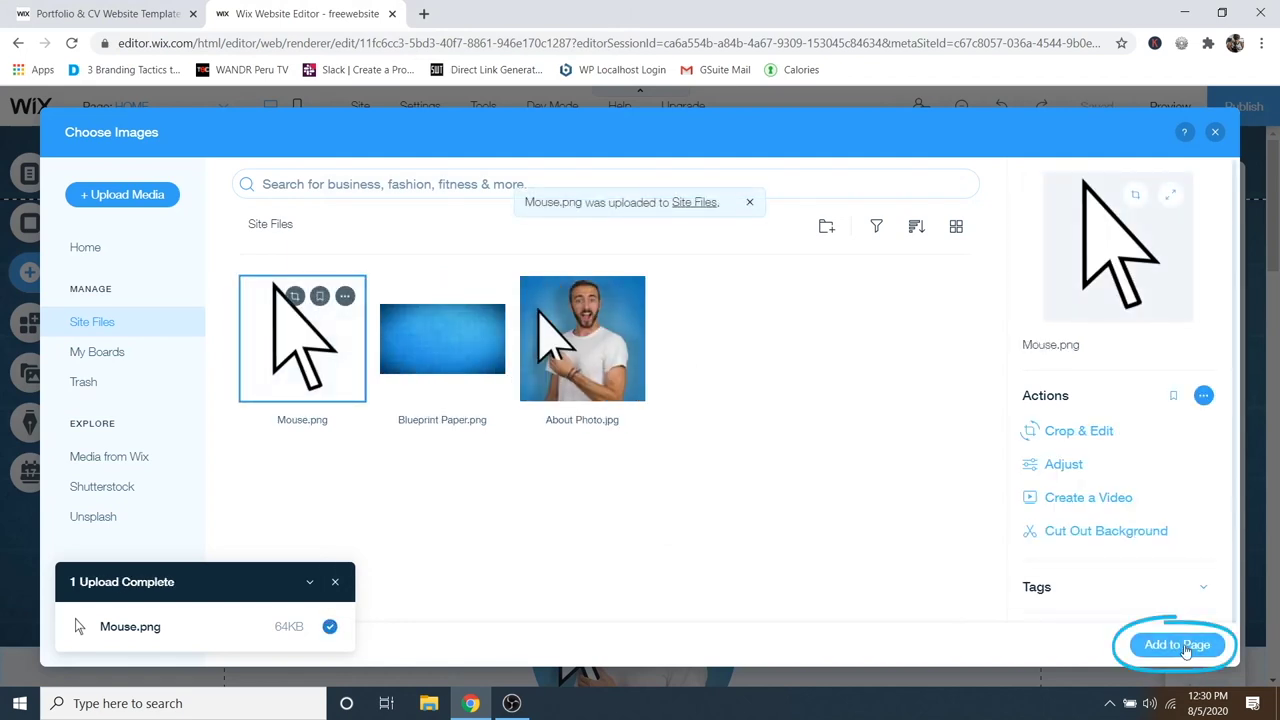
click(1180, 646)
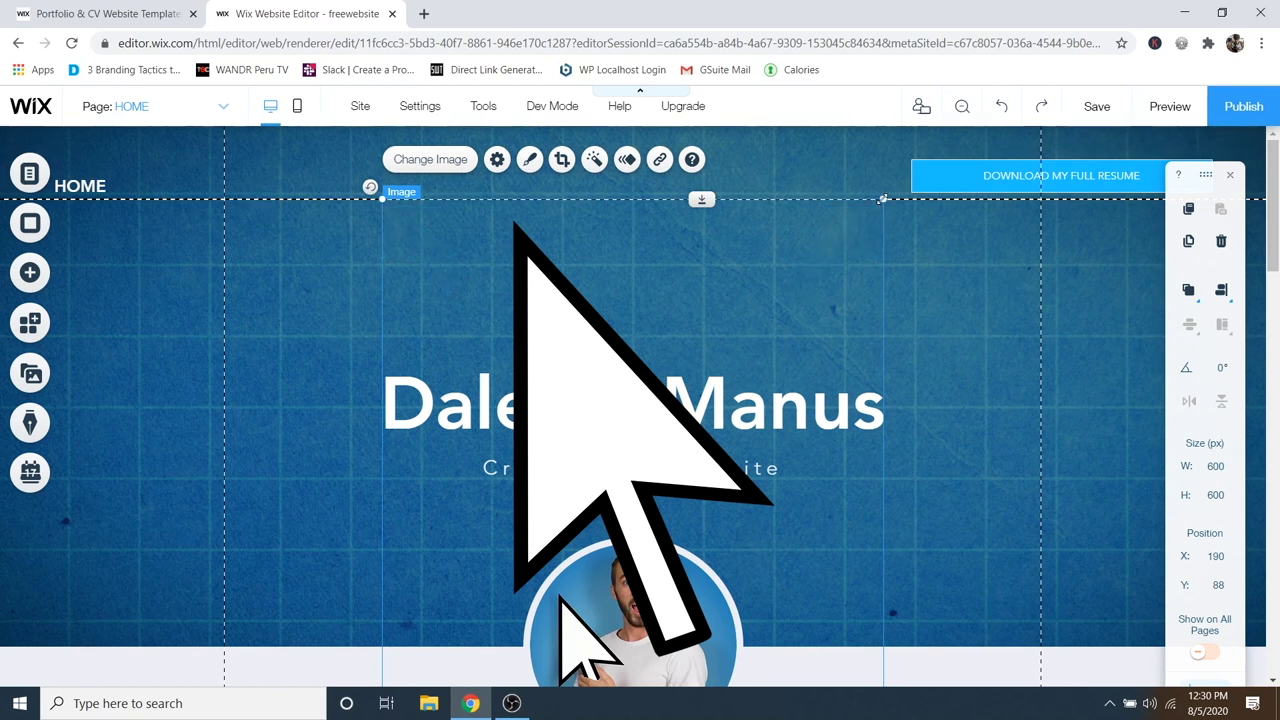
Step: Resize the Mouse image to 148×144 and place it at X 415, Y 1913 on the Skills/Contact border
drag(883, 199, 540, 509)
scroll(540, 509, down, 3)
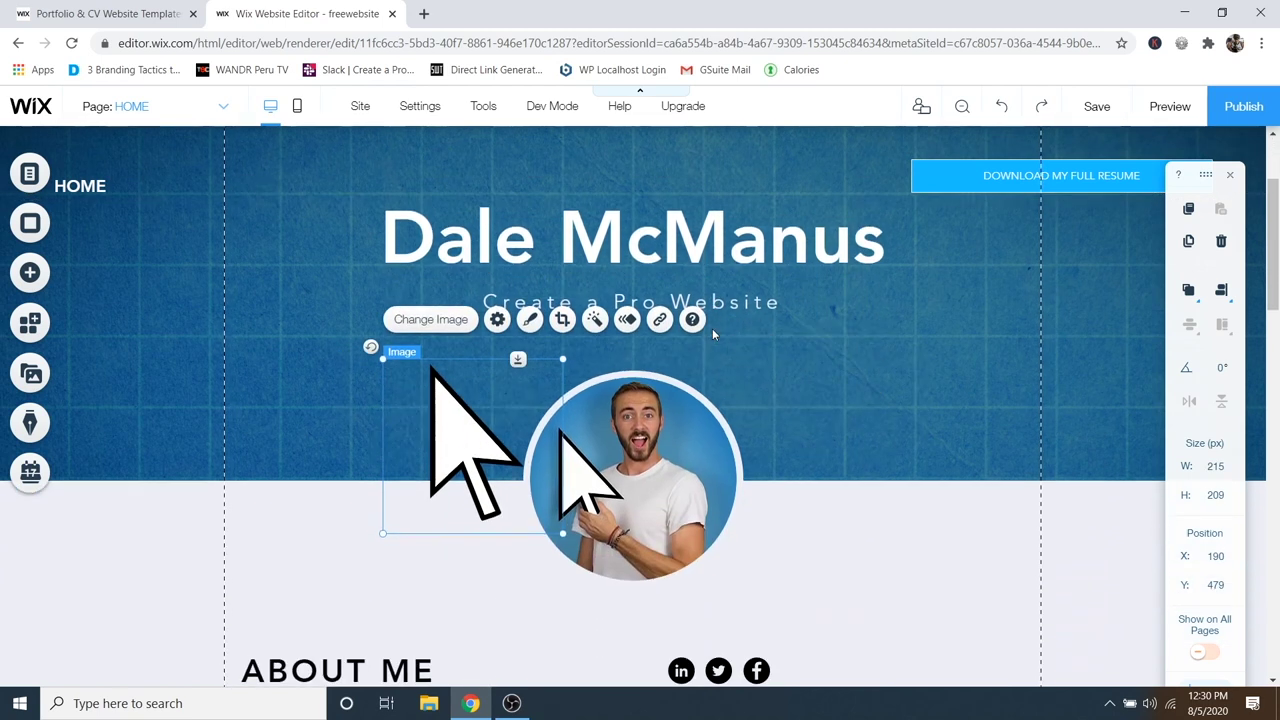
drag(491, 270, 618, 577)
drag(628, 527, 610, 118)
scroll(728, 250, up, 2)
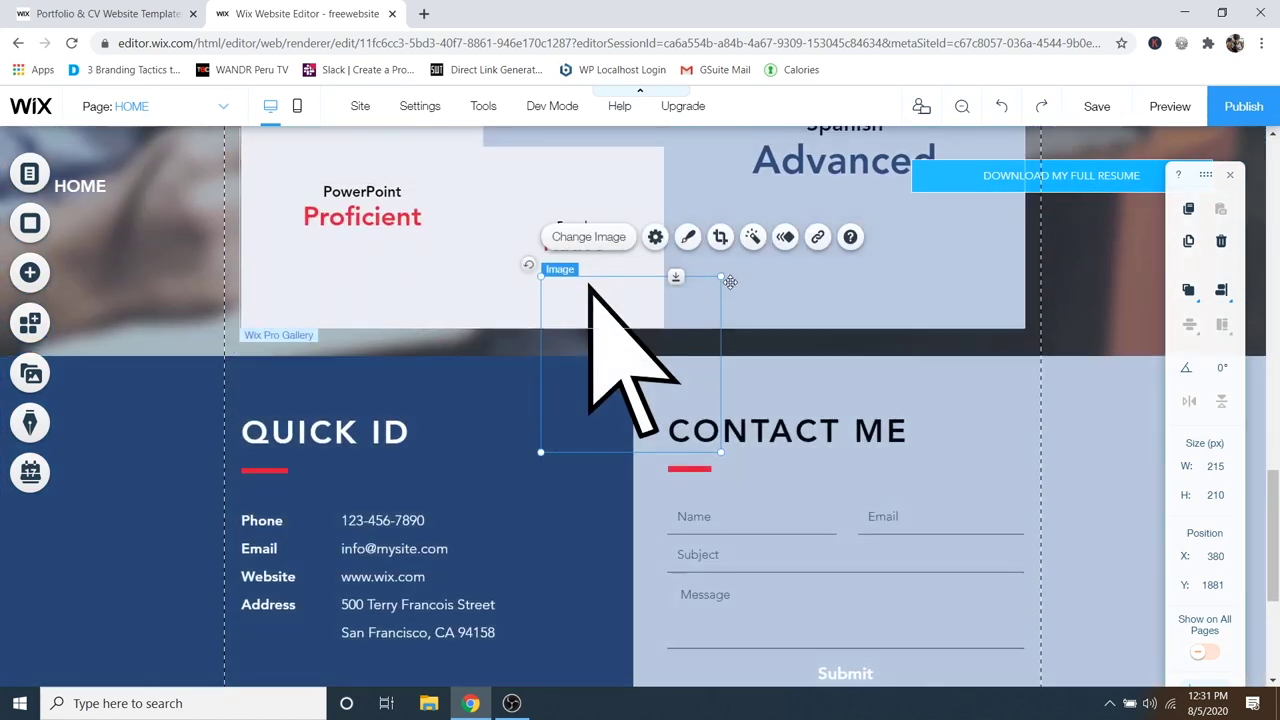
drag(722, 274, 665, 328)
drag(587, 377, 622, 358)
key(shift+Up)
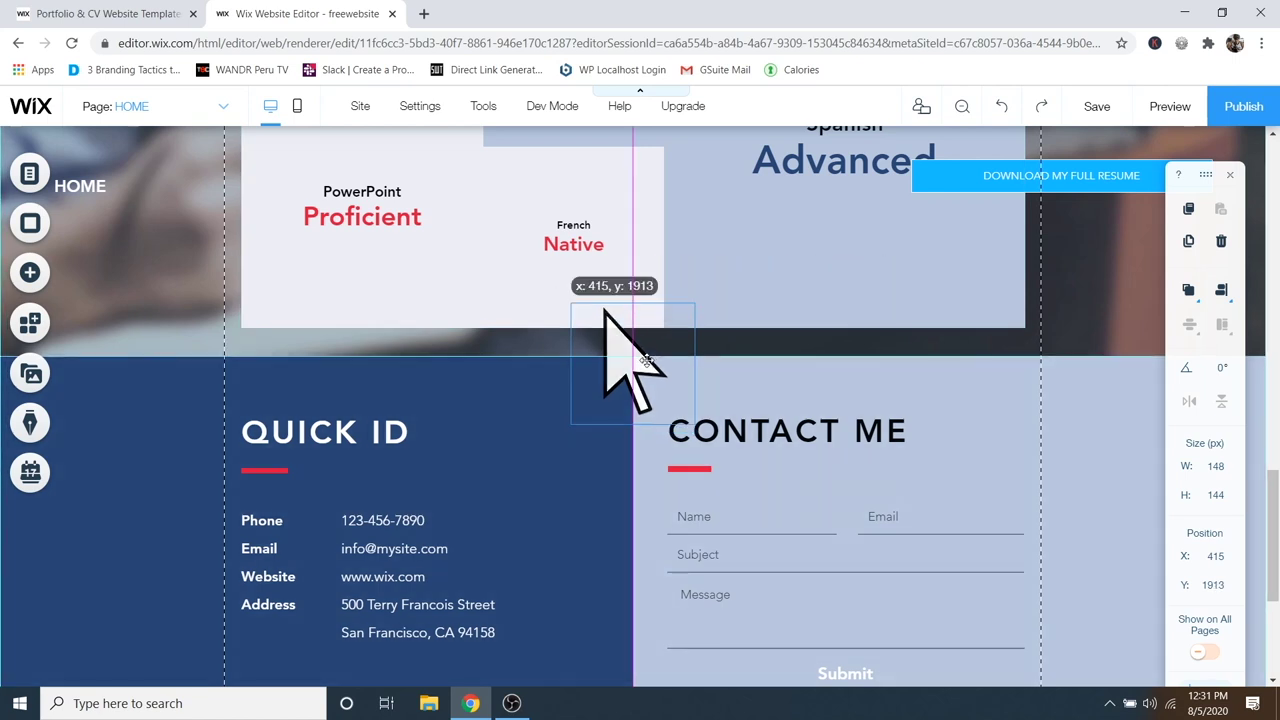
scroll(832, 360, up, 1)
scroll(832, 360, up, 18)
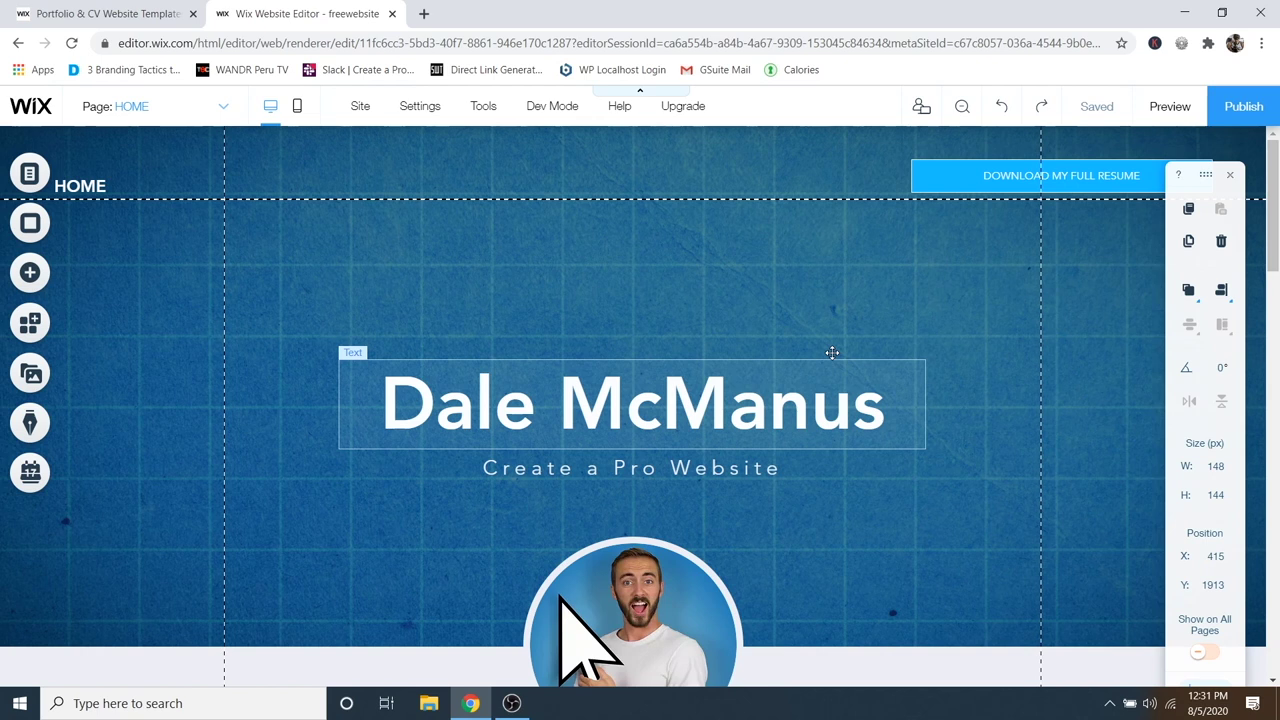
Step: Drag the Skills strip's bottom edge to an 822 px height and scroll to check the layout
scroll(832, 352, down, 10)
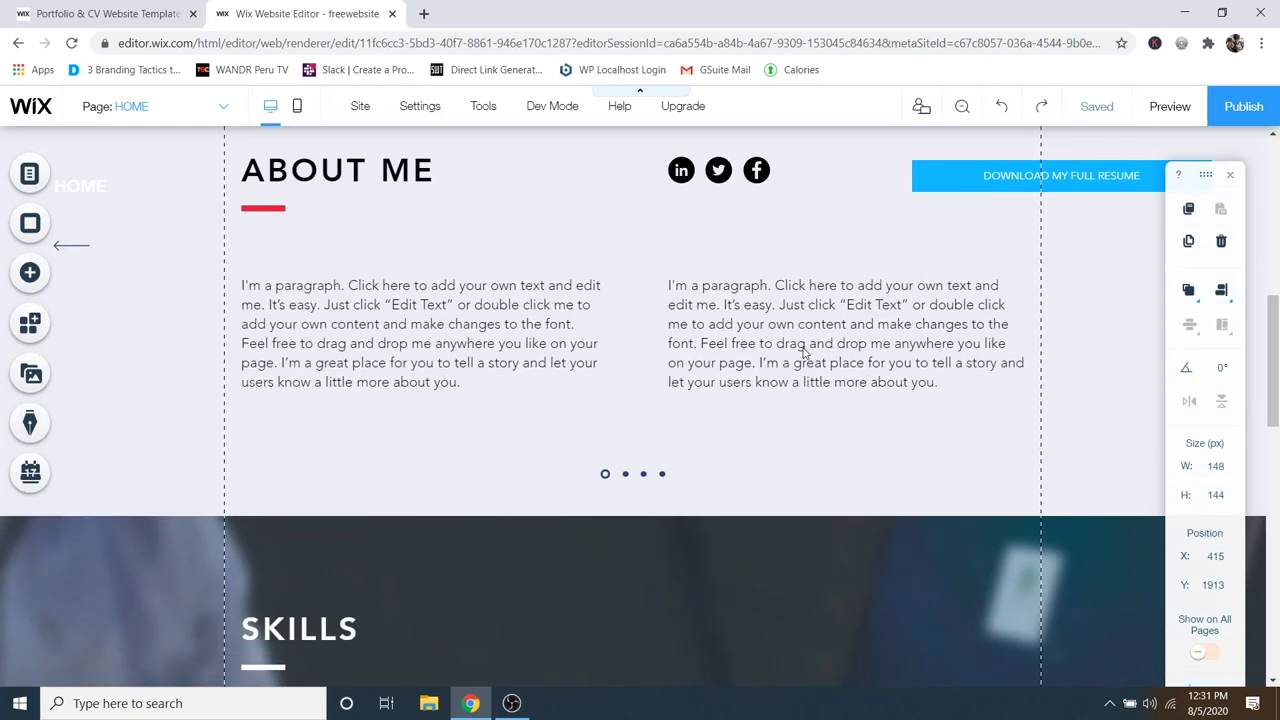
scroll(803, 353, down, 1)
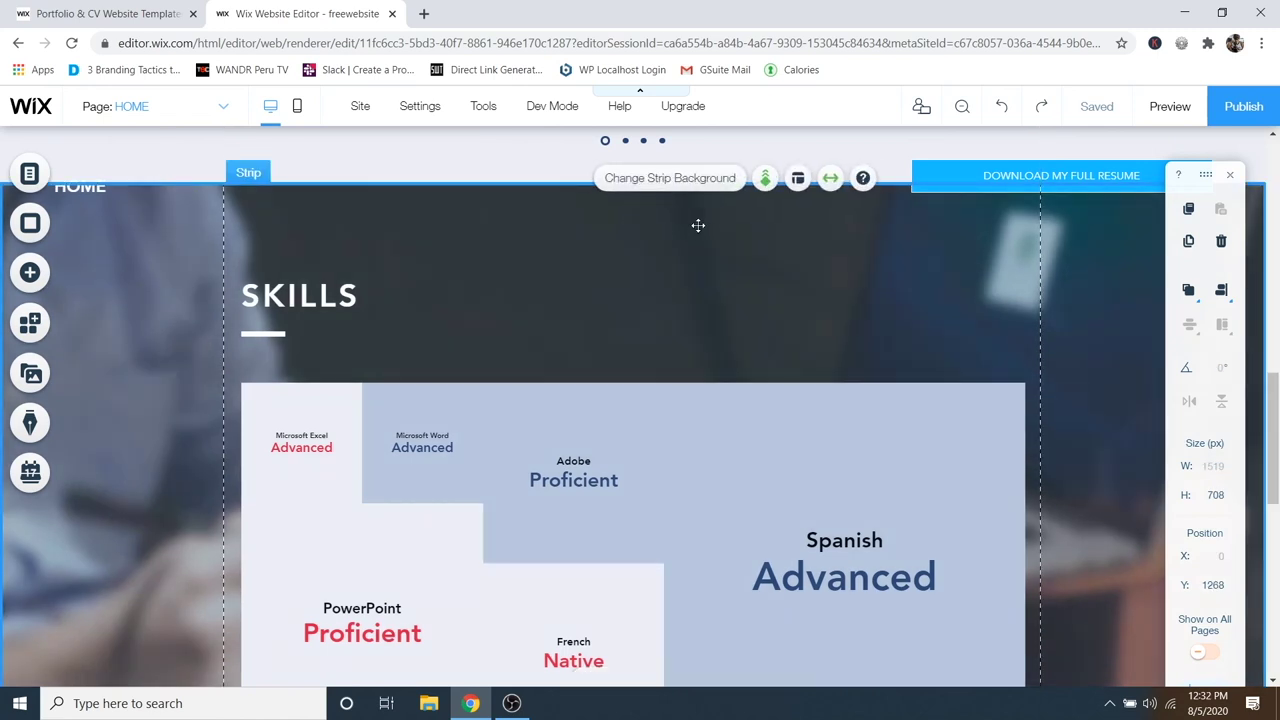
scroll(720, 274, down, 6)
scroll(605, 148, up, 2)
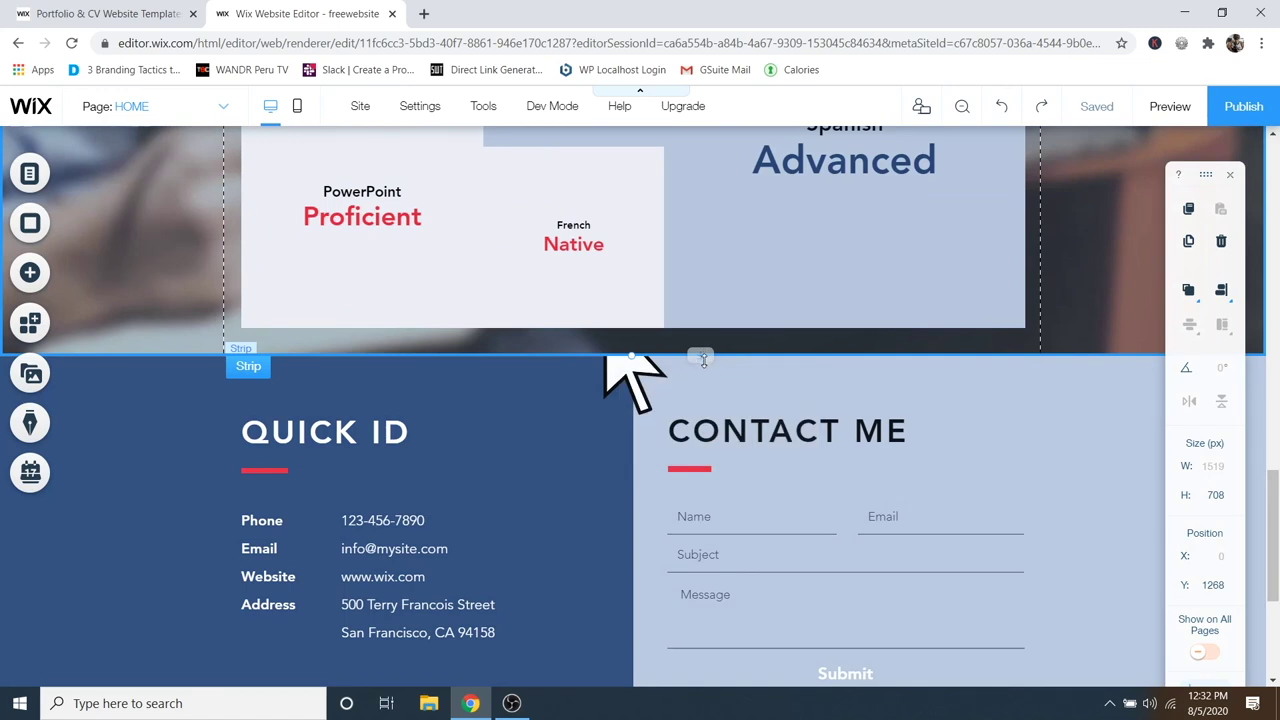
drag(703, 357, 708, 442)
scroll(720, 420, up, 6)
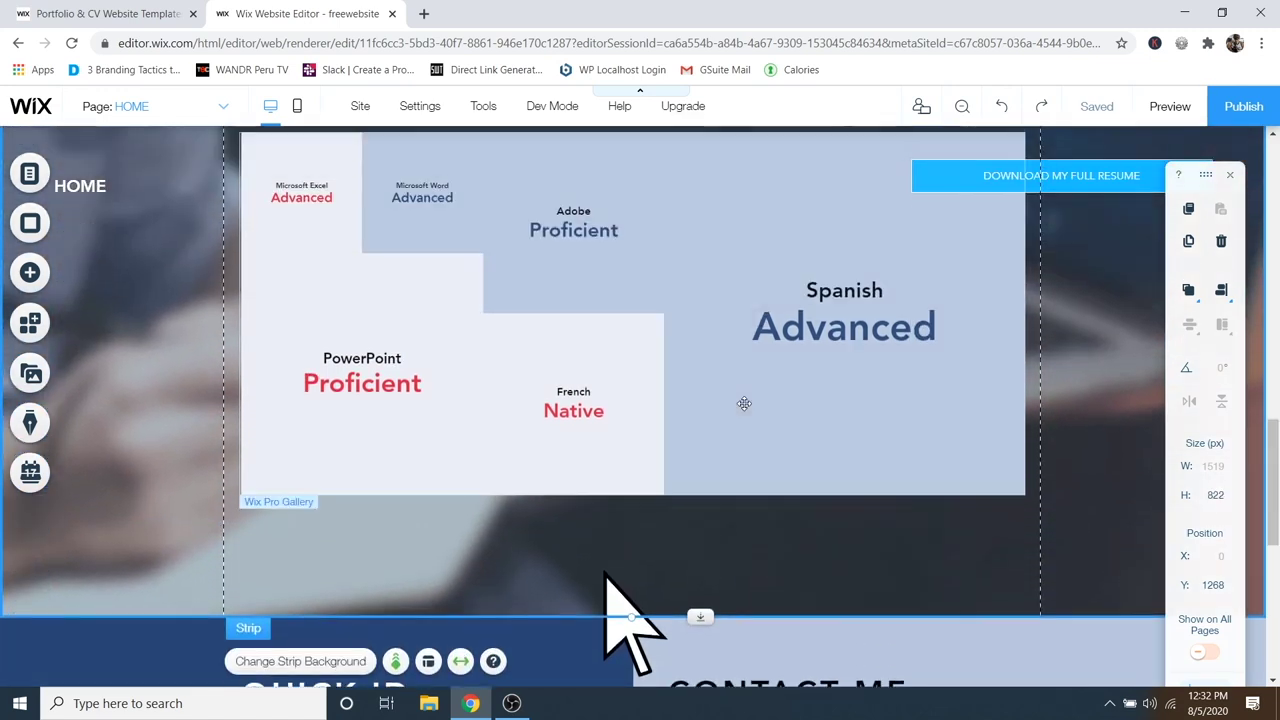
scroll(744, 395, down, 2)
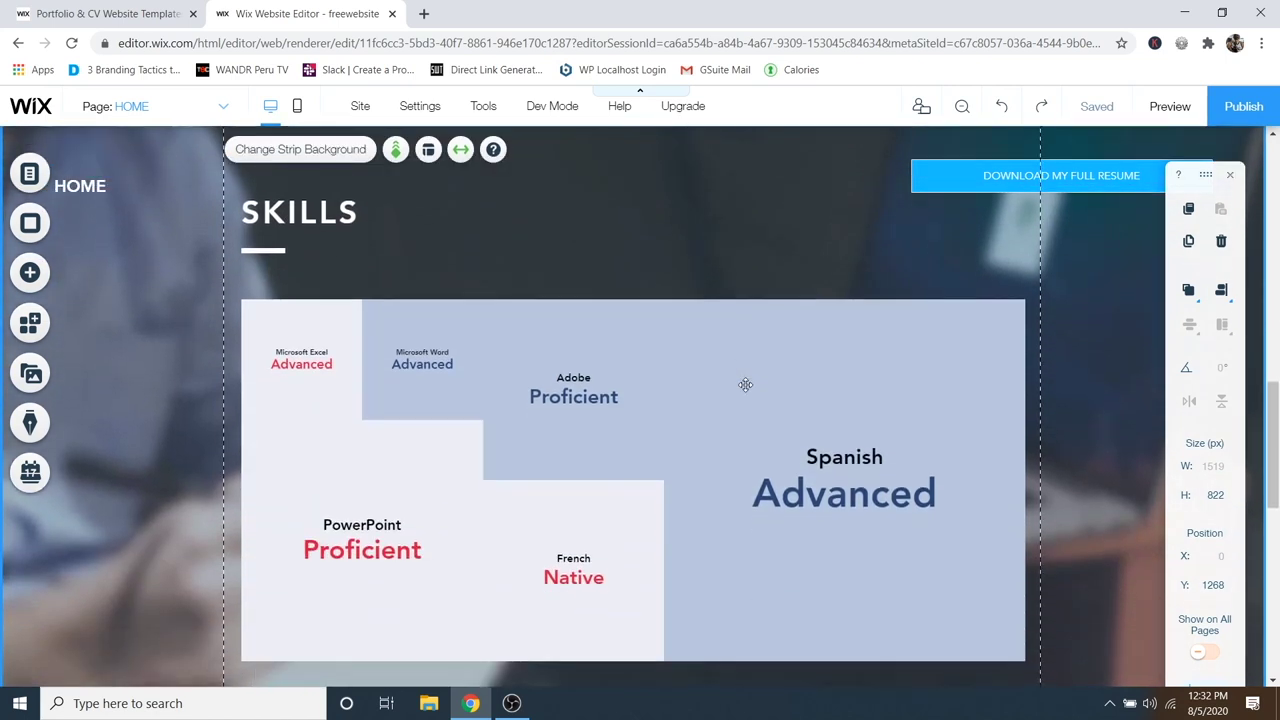
scroll(746, 383, down, 7)
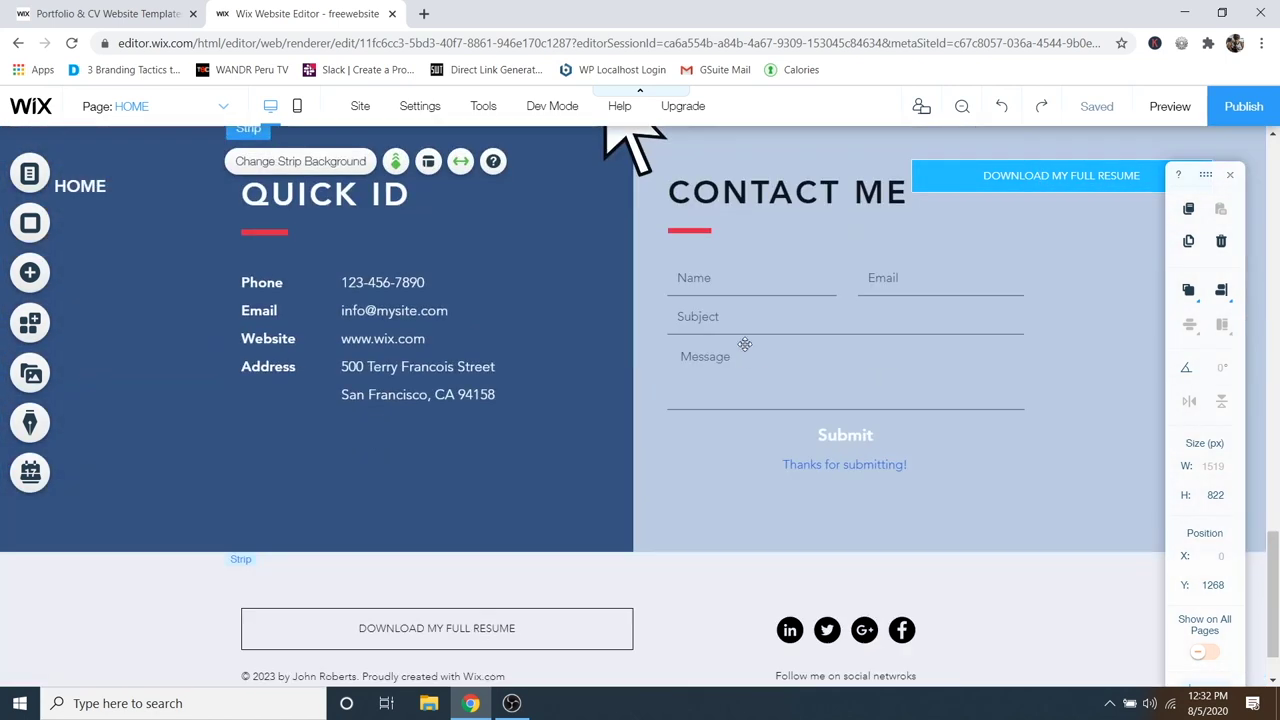
scroll(740, 321, up, 10)
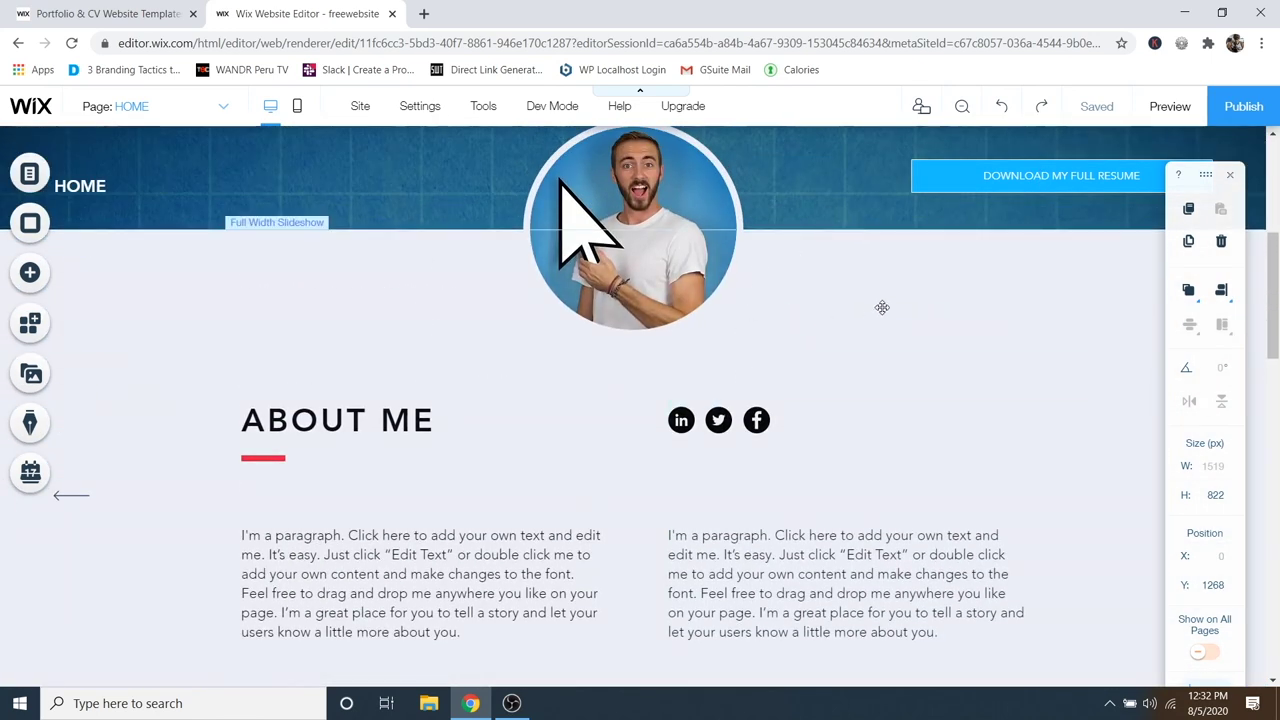
scroll(882, 307, down, 5)
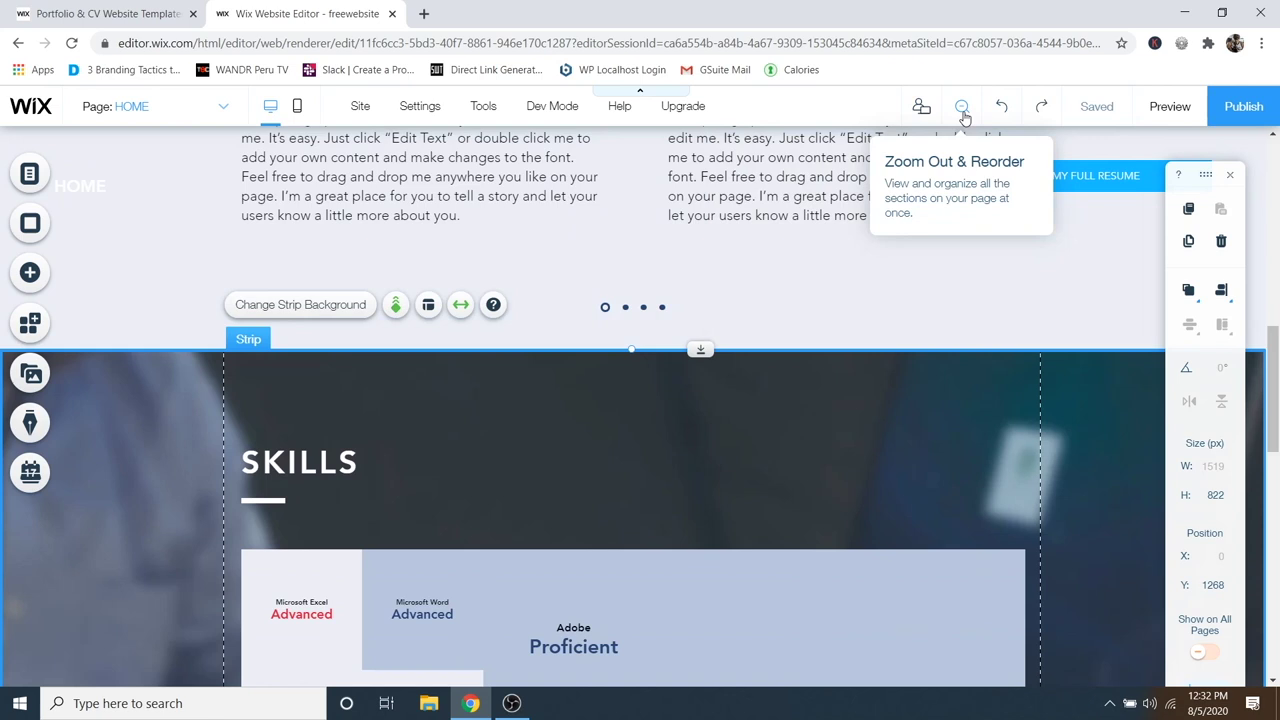
click(963, 110)
scroll(920, 256, down, 2)
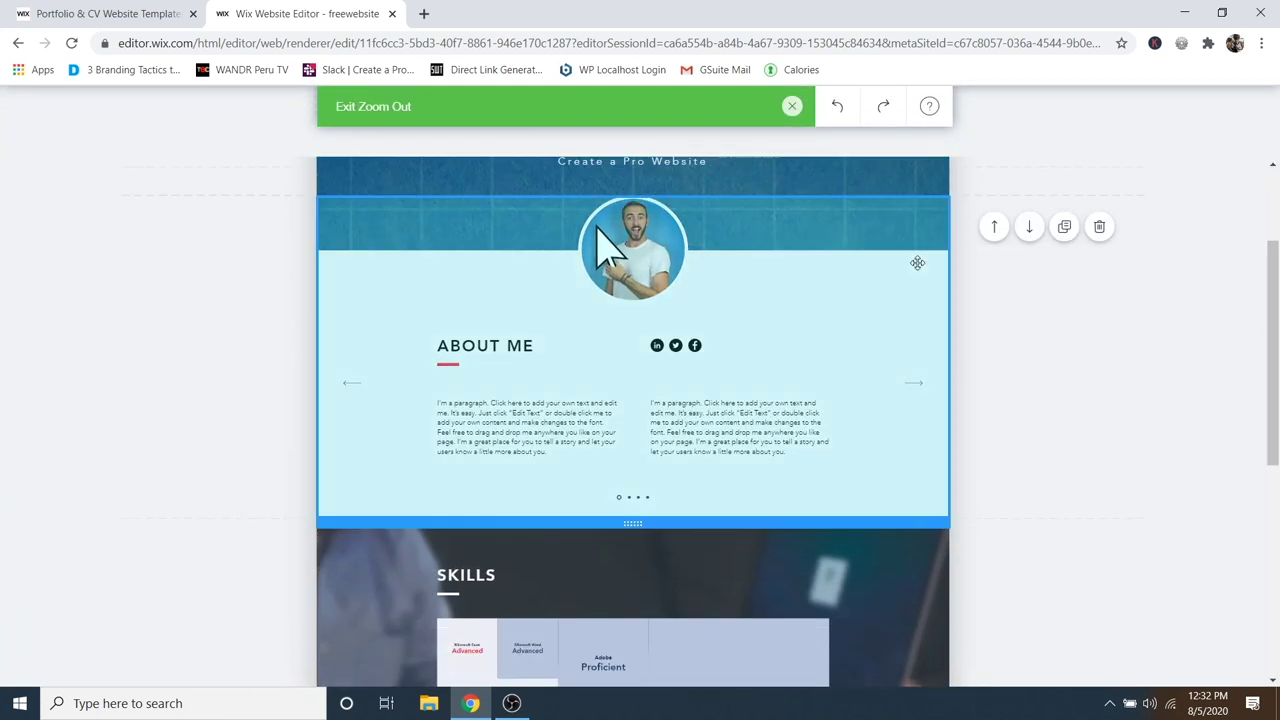
scroll(917, 262, down, 5)
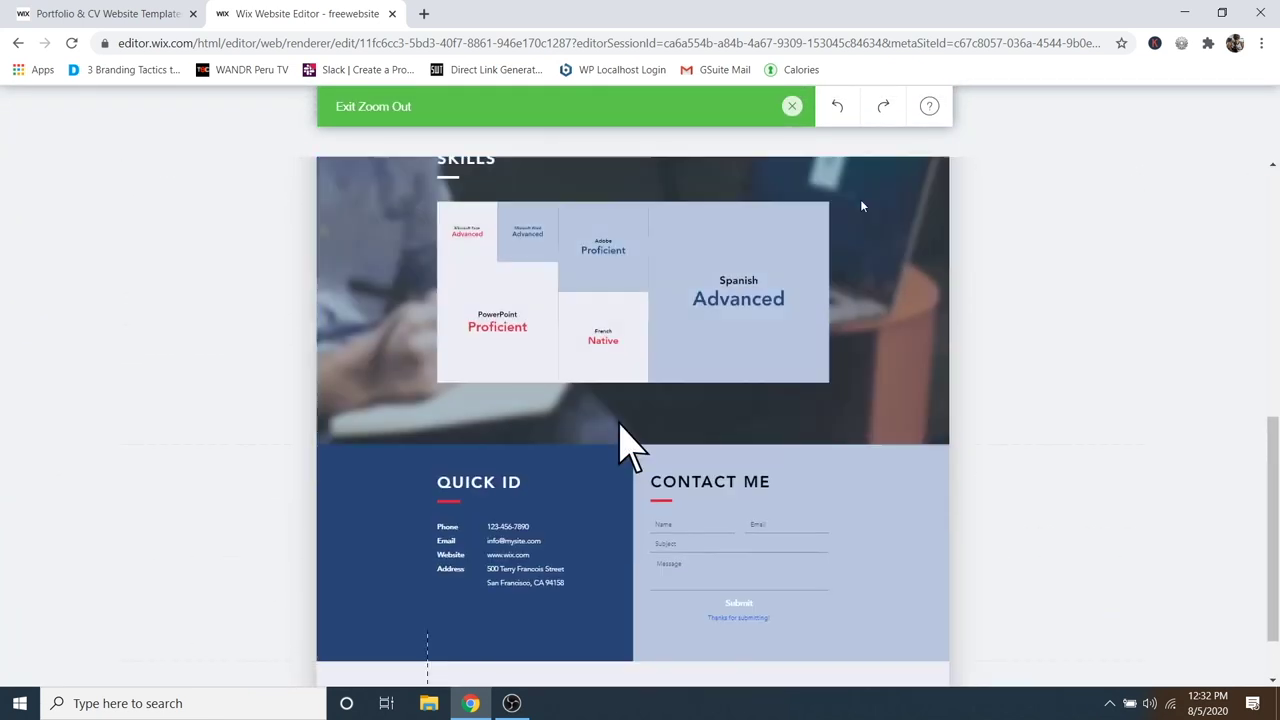
drag(861, 230, 829, 628)
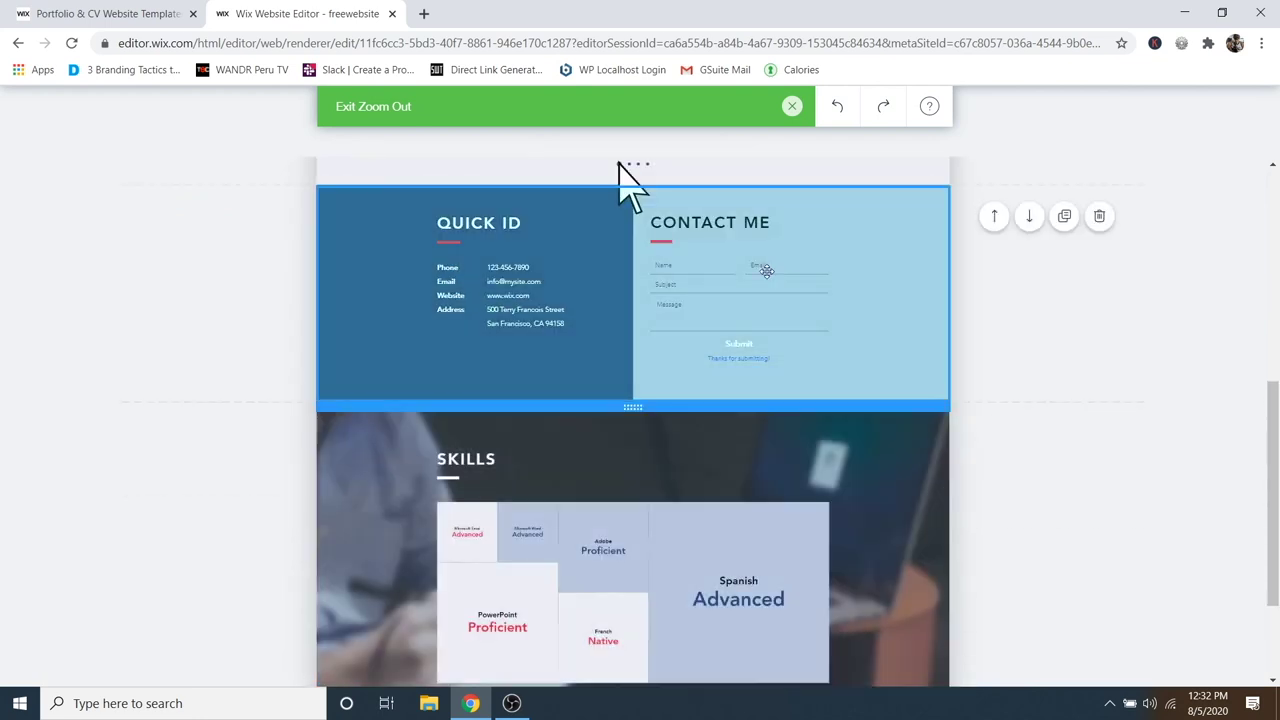
scroll(870, 420, down, 2)
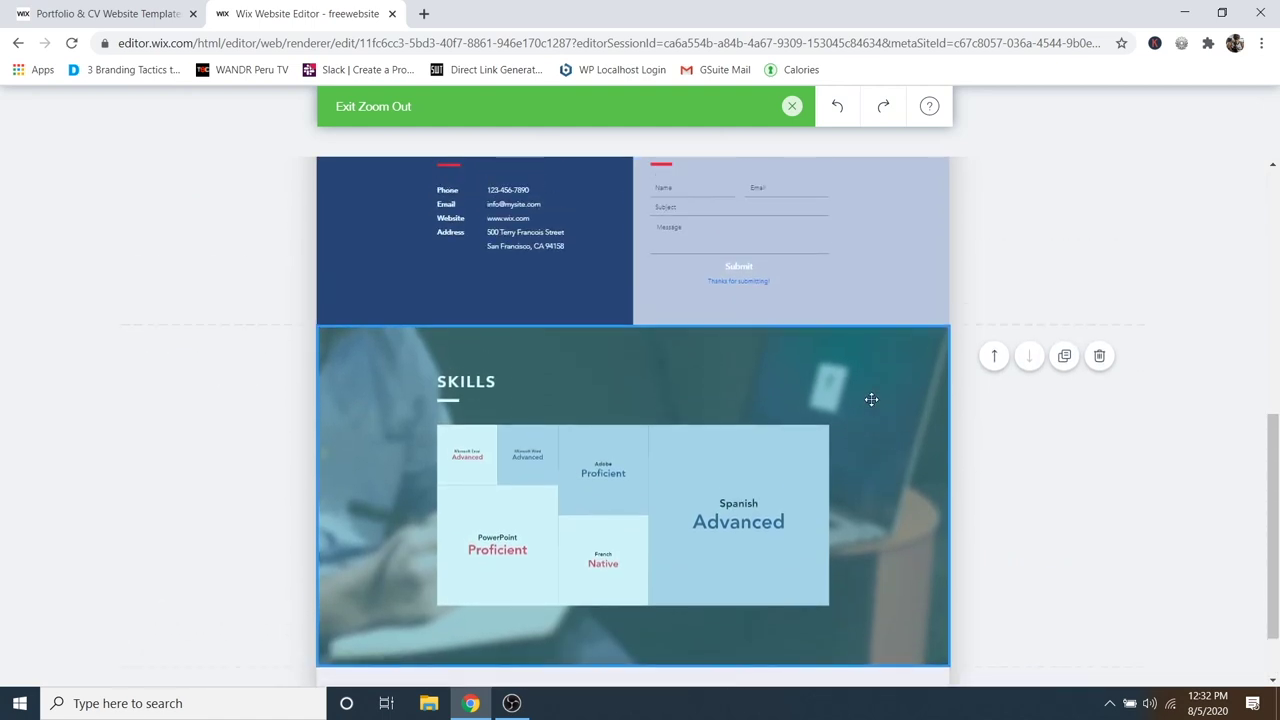
drag(871, 397, 848, 205)
scroll(889, 371, up, 3)
scroll(890, 370, up, 3)
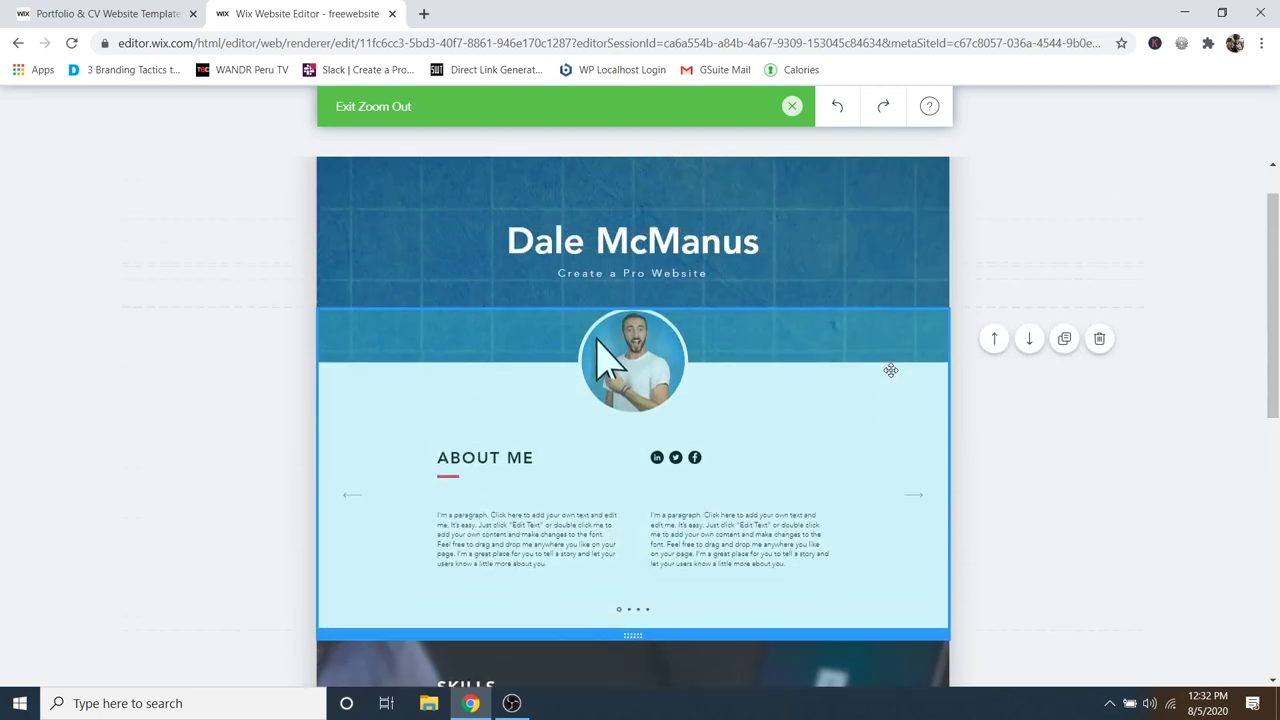
click(792, 107)
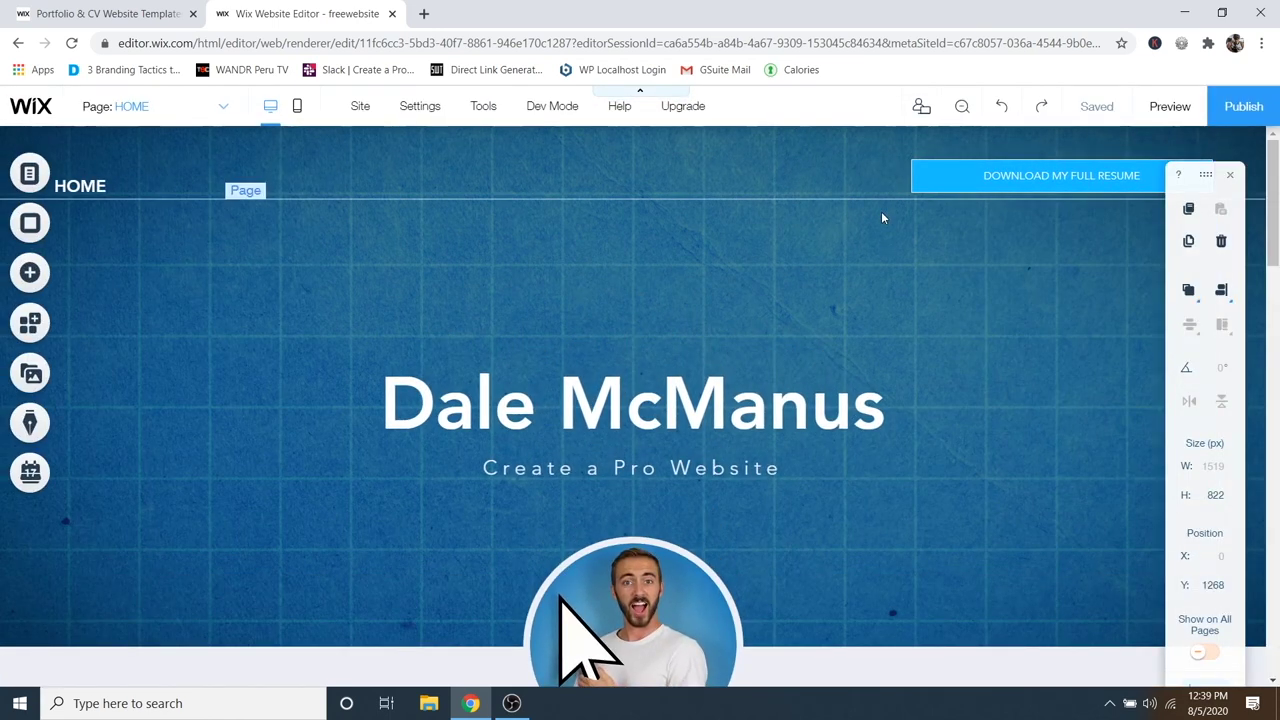
Step: Add the four-column Services strip (Branding, Storytelling, Design, Consulting) below Contact Me
click(40, 283)
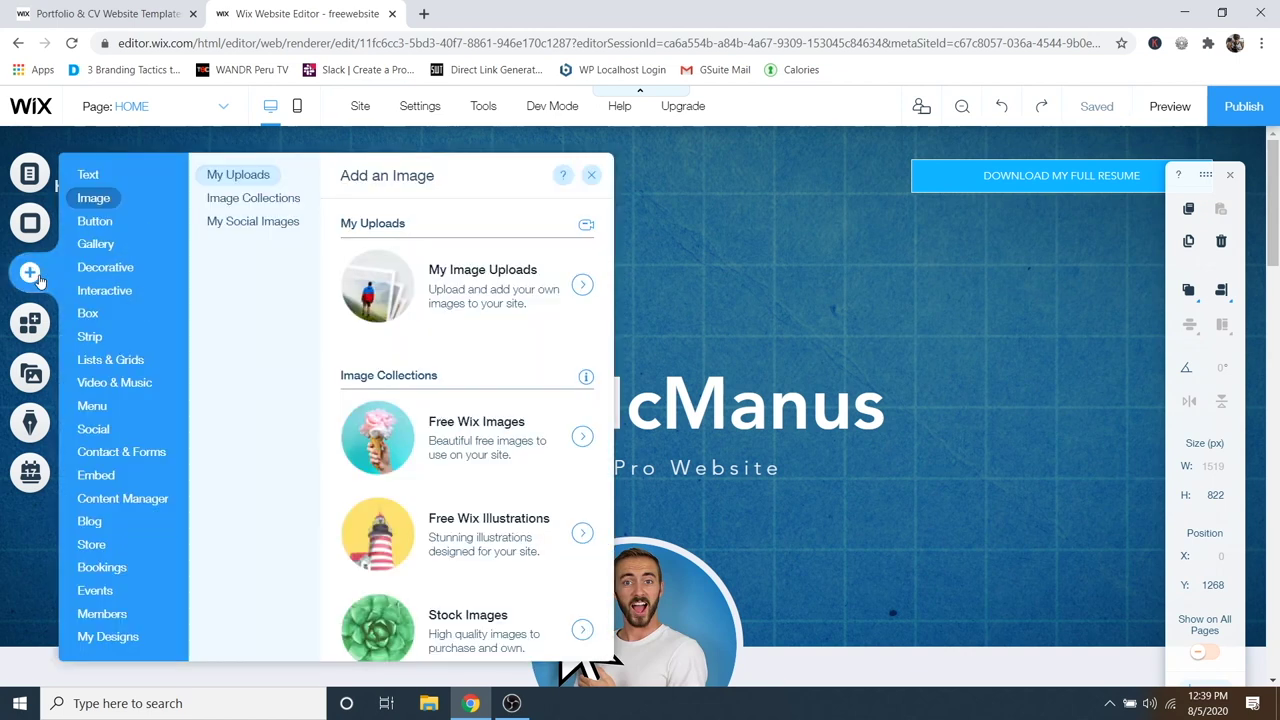
mouse_move(90, 338)
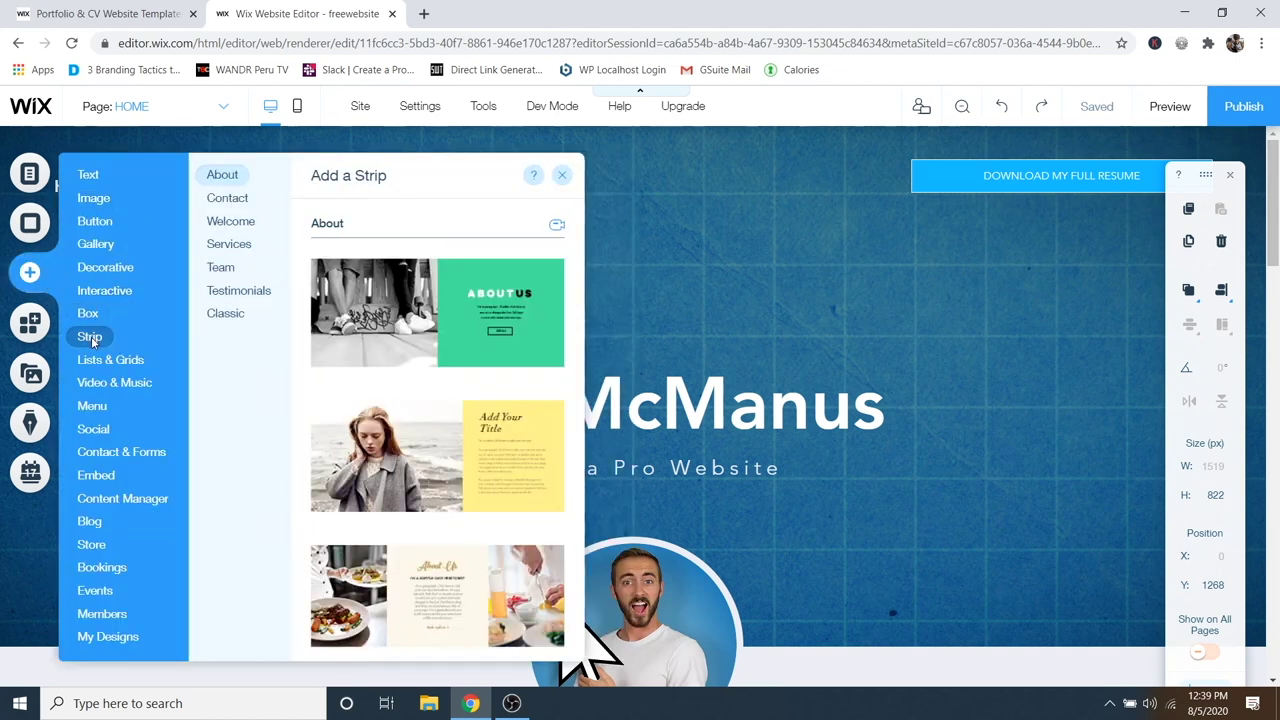
click(245, 272)
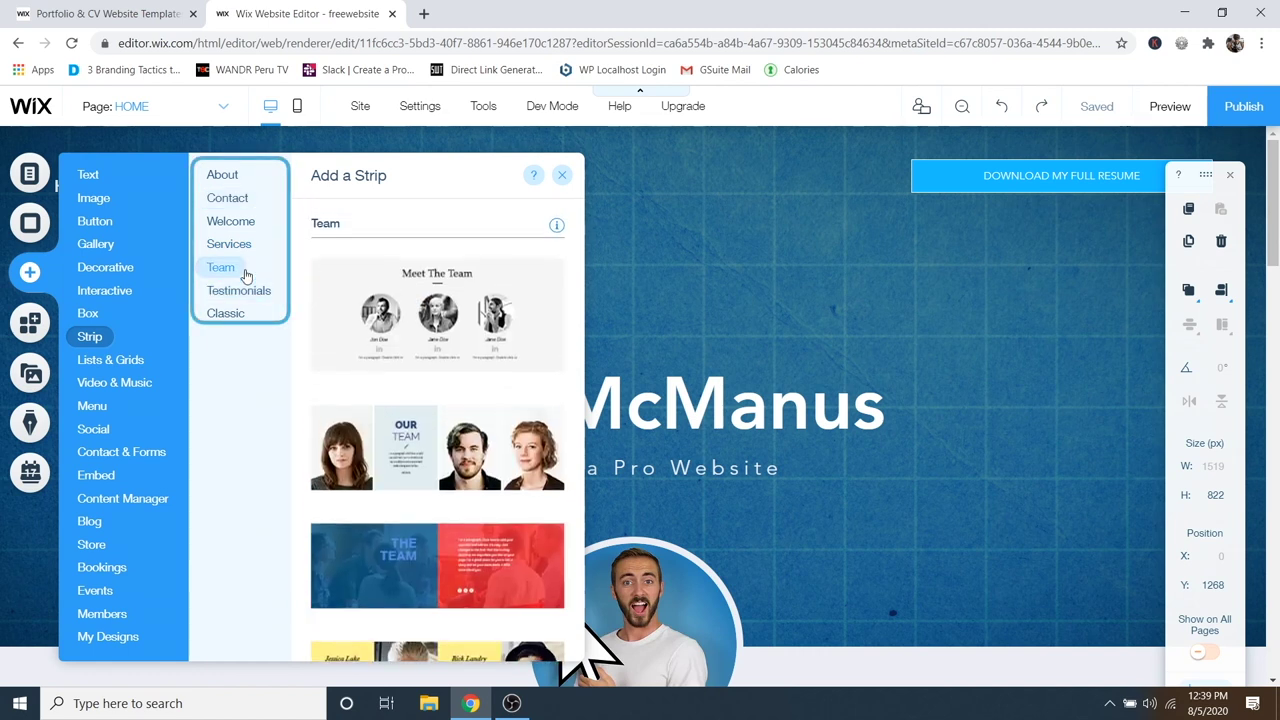
mouse_move(240, 246)
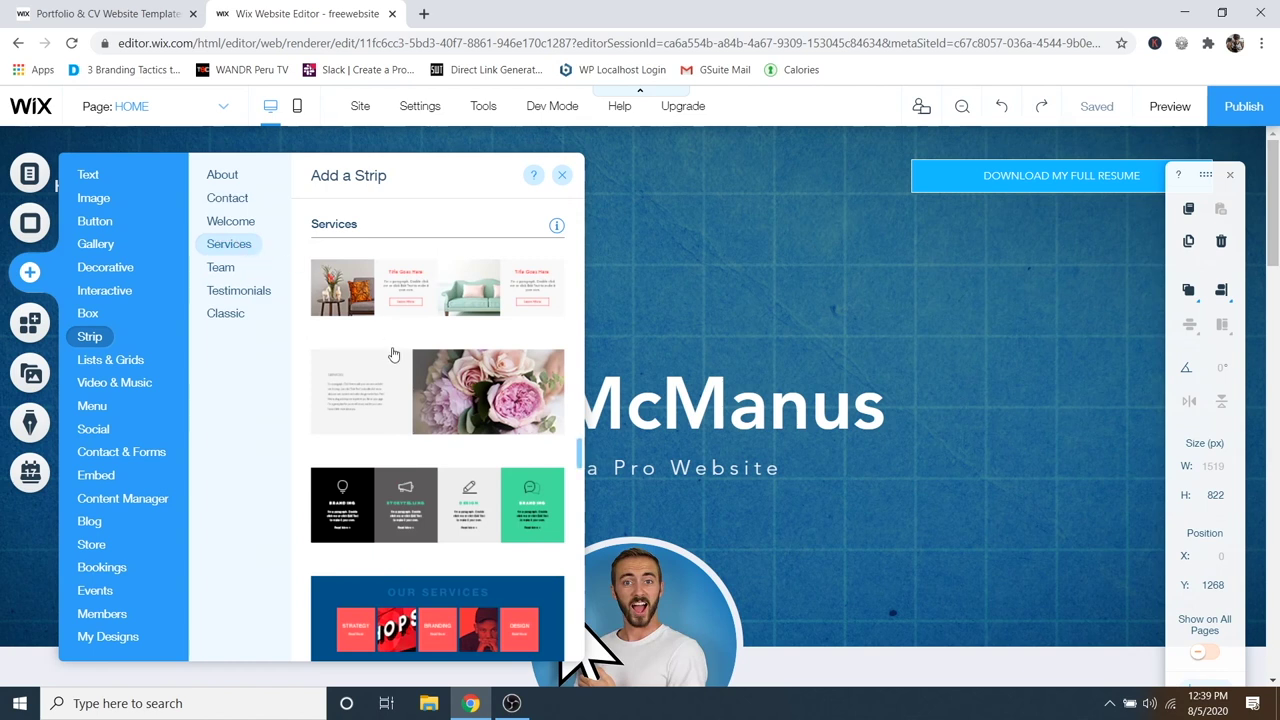
click(420, 507)
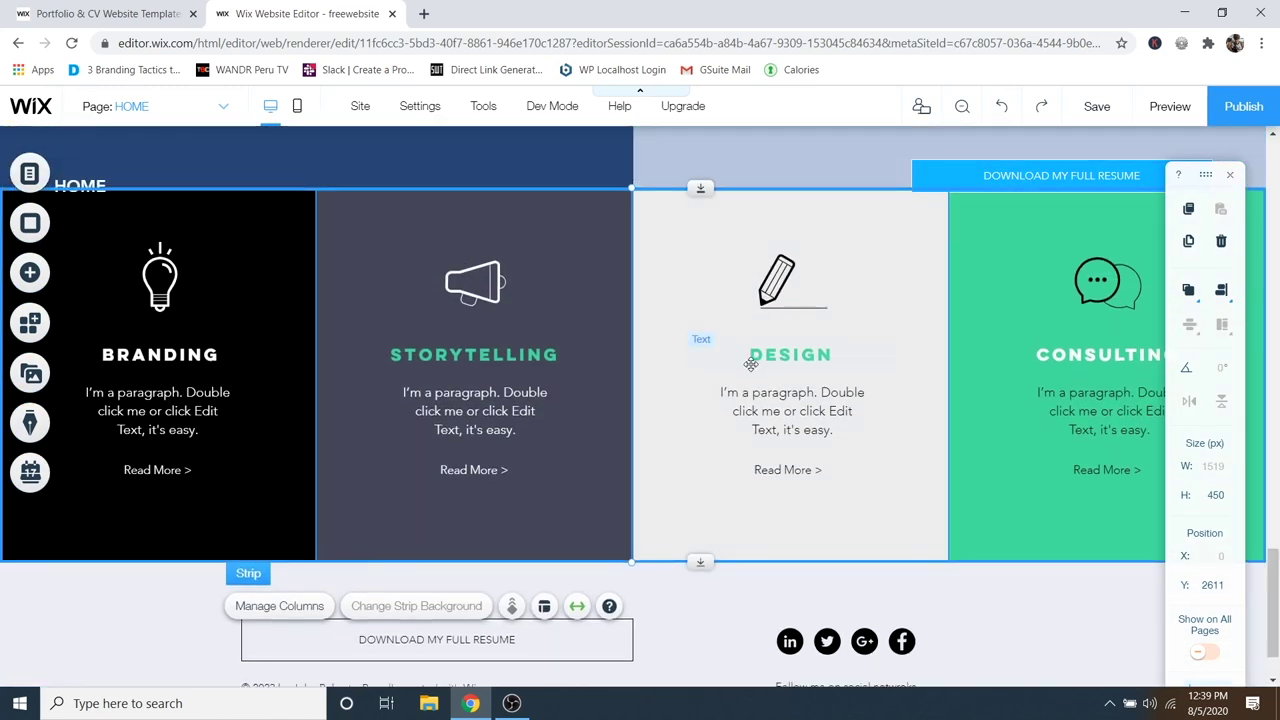
Step: In the zoomed-out view, drag the services strip to sit directly below About Me, above Skills
click(963, 110)
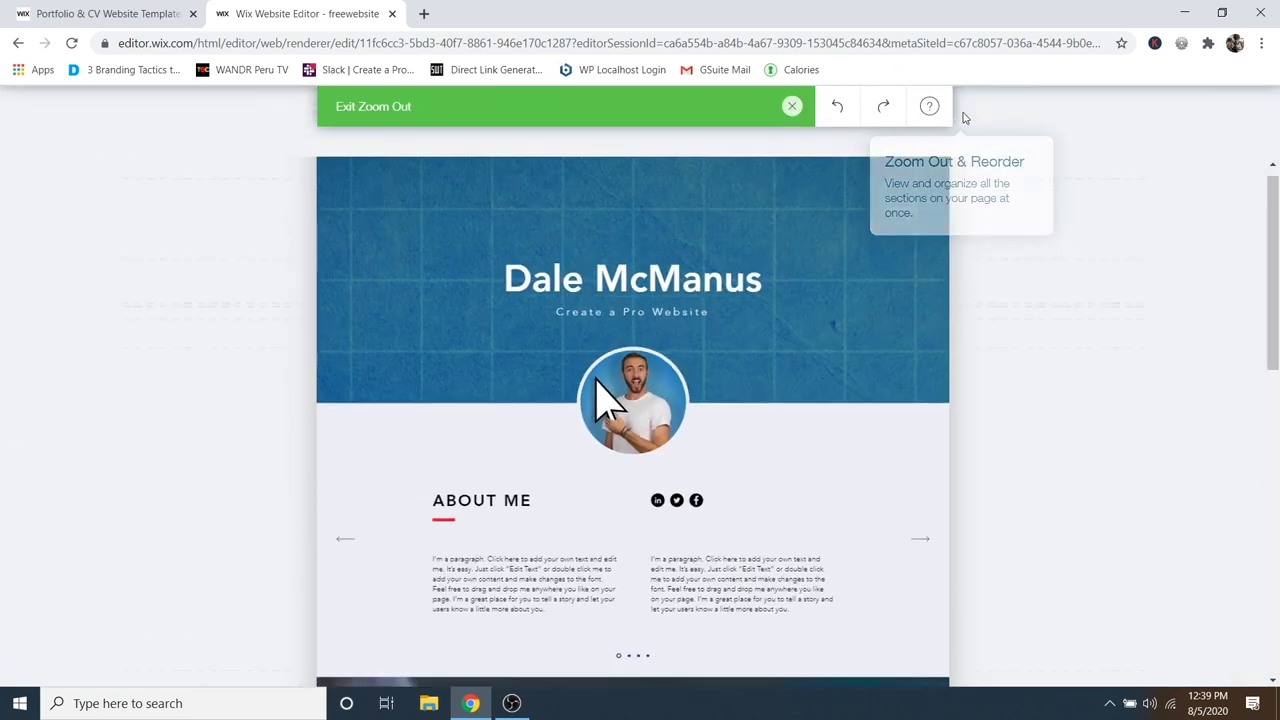
scroll(869, 375, down, 2)
scroll(868, 378, down, 3)
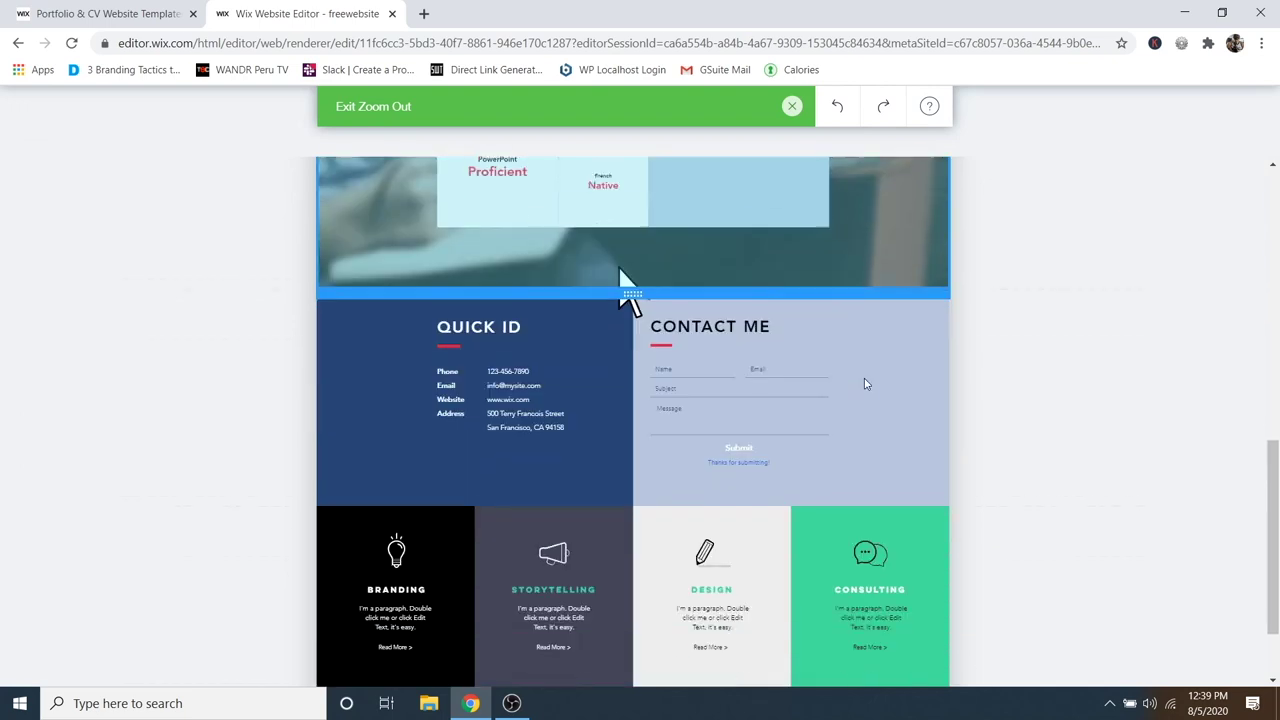
drag(620, 230, 623, 457)
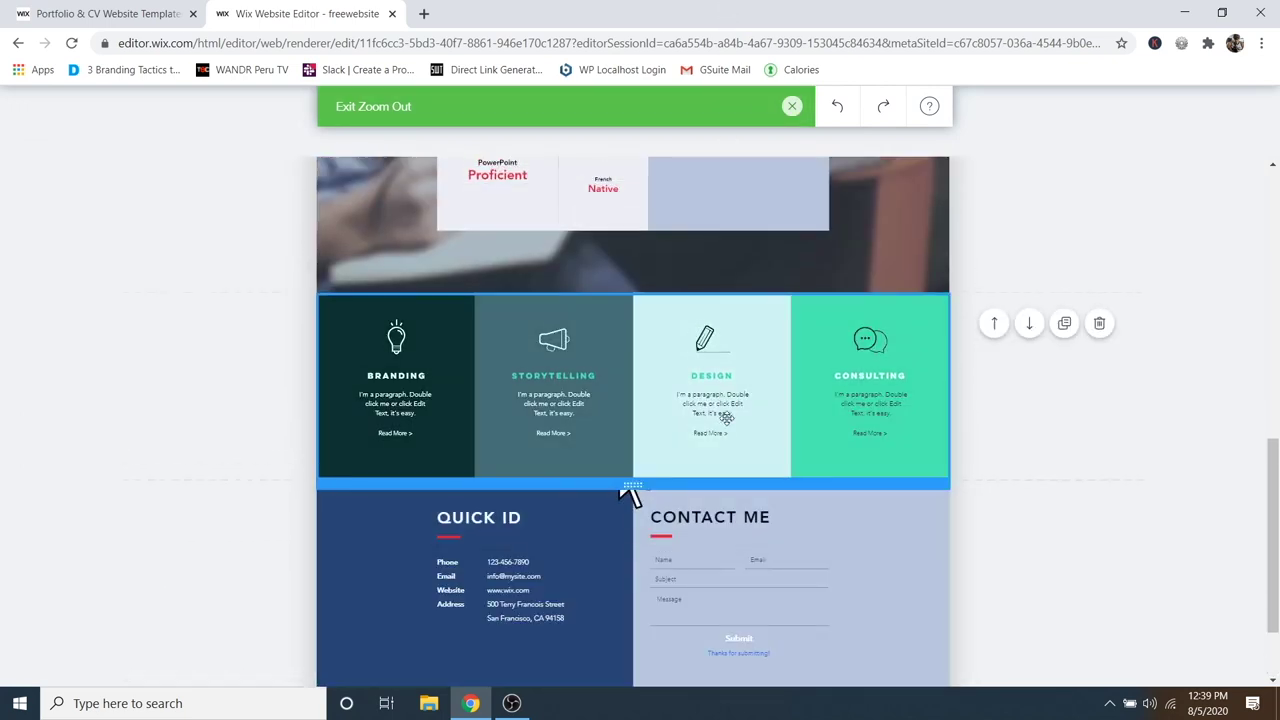
scroll(630, 485, up, 3)
drag(696, 640, 700, 268)
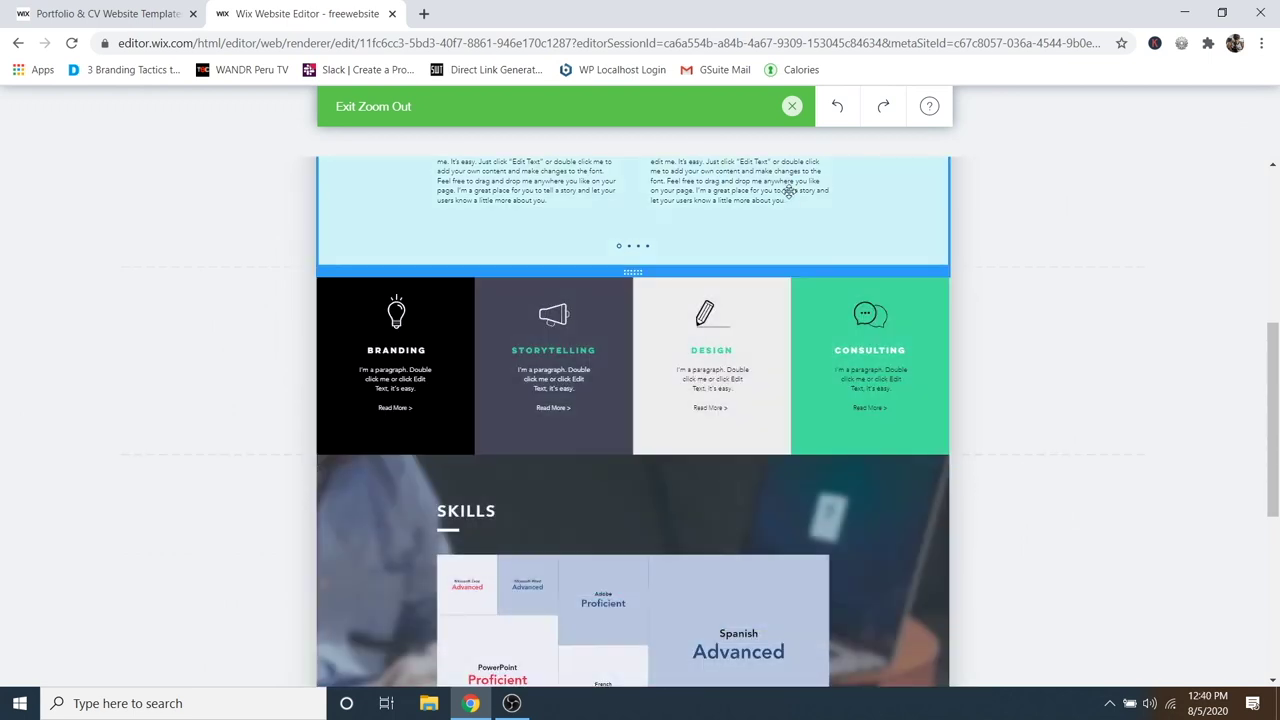
click(791, 107)
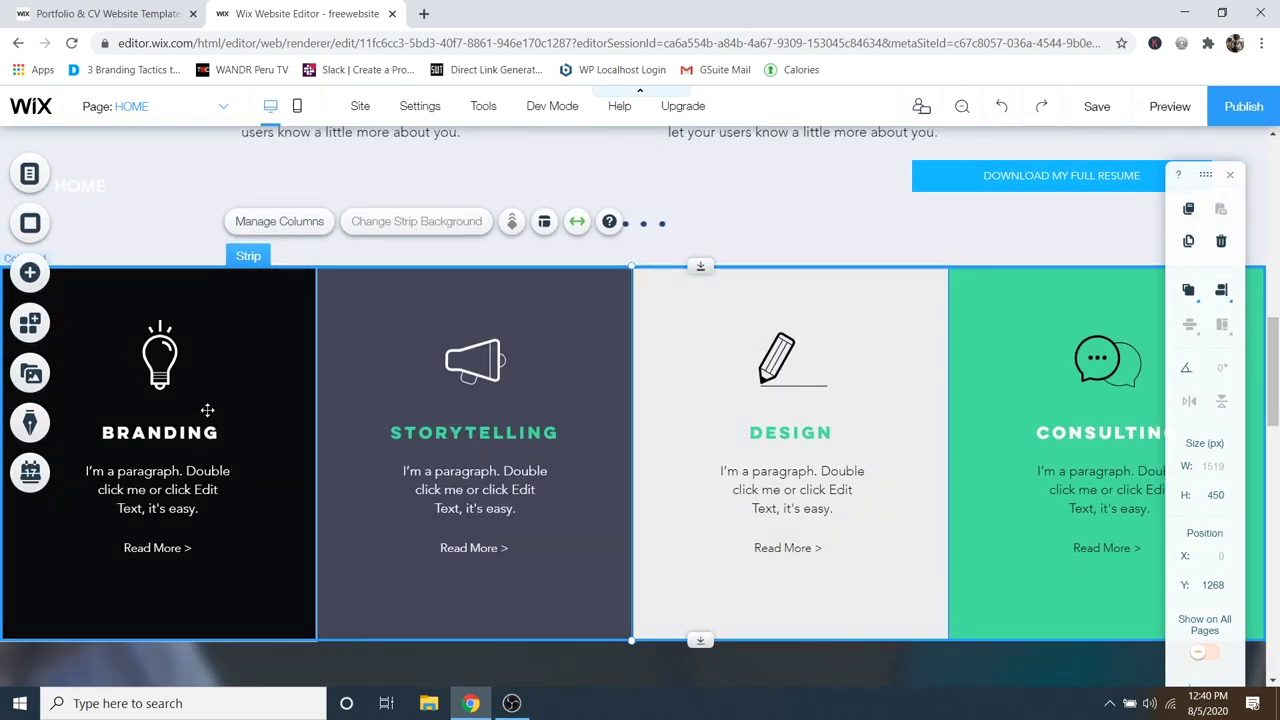
click(173, 360)
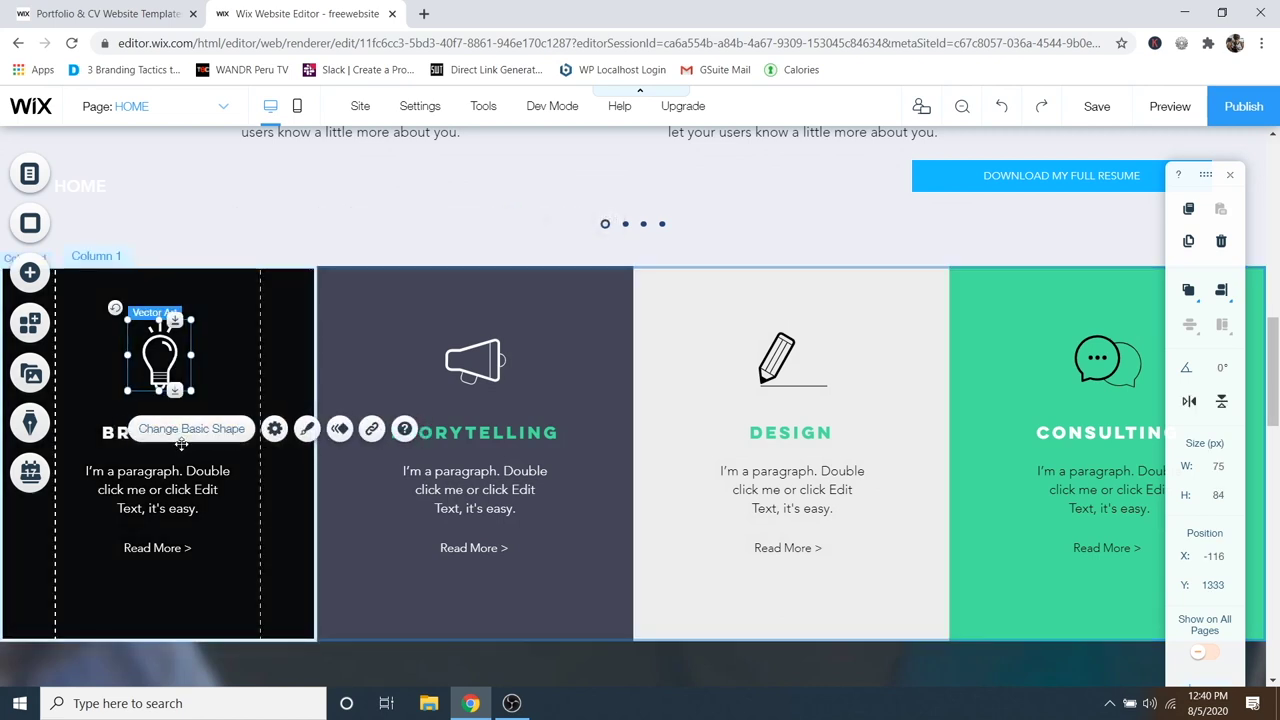
click(181, 473)
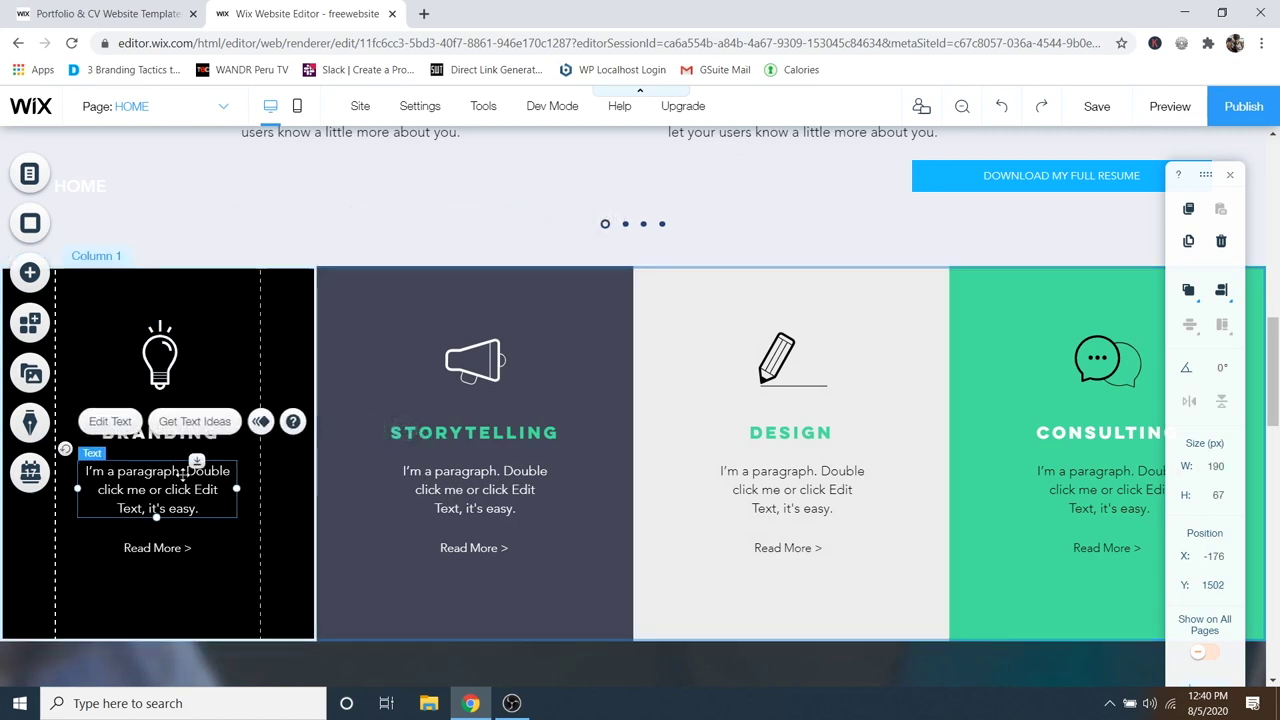
click(168, 359)
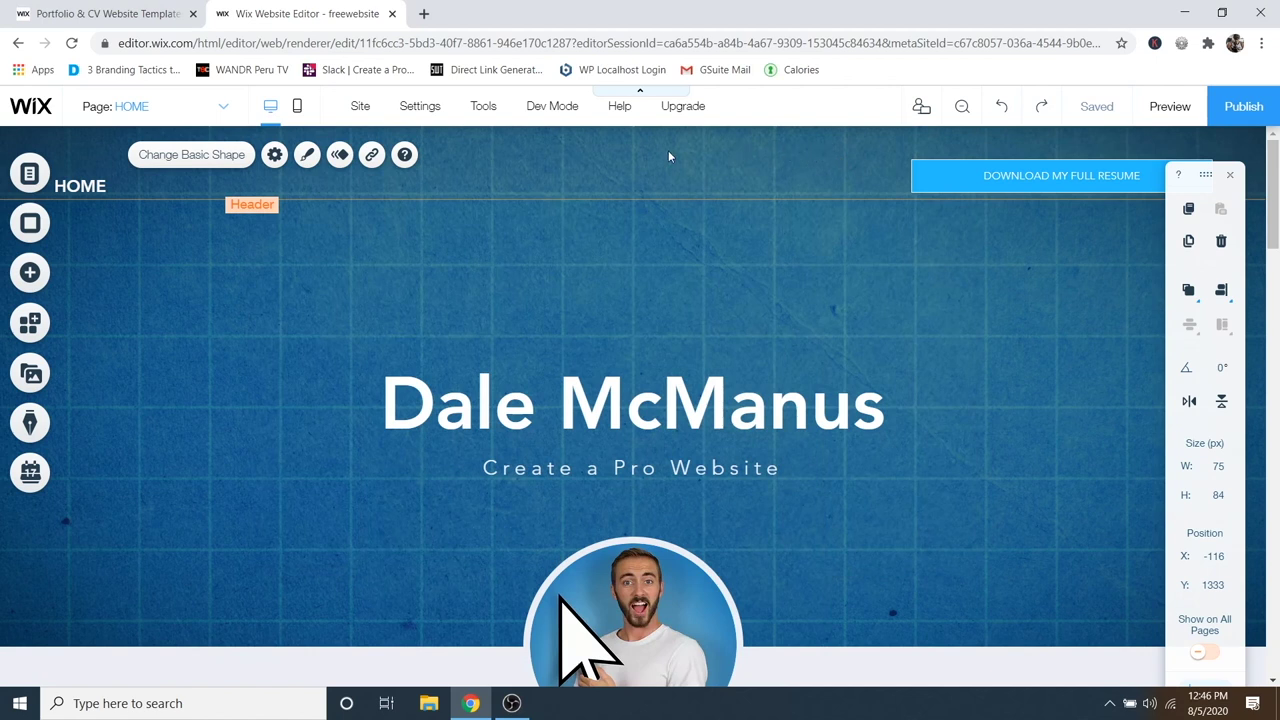
click(775, 159)
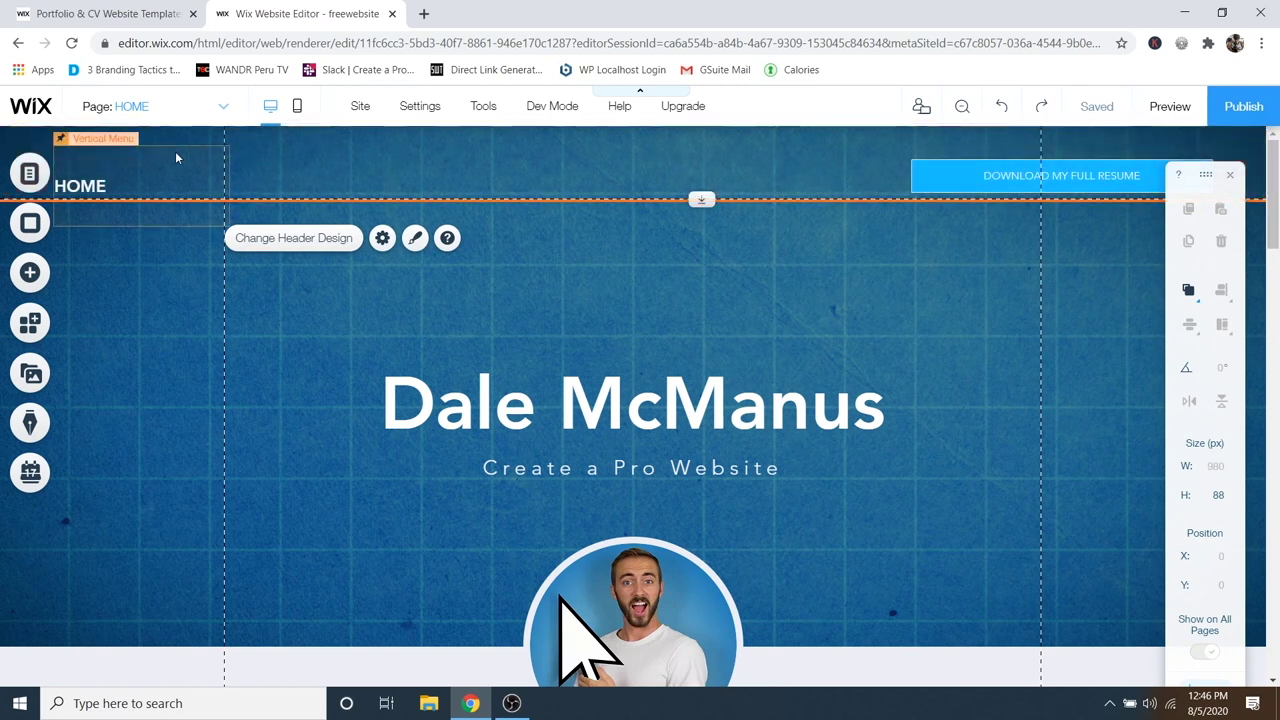
click(42, 176)
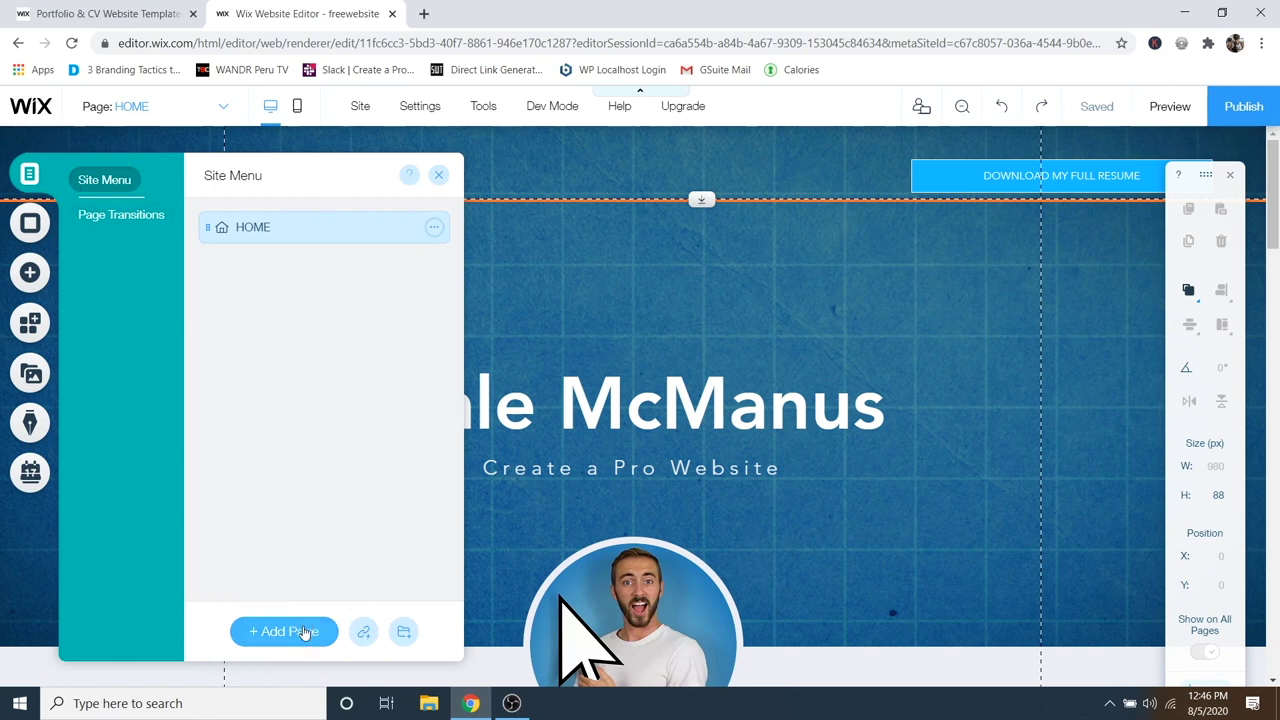
click(305, 633)
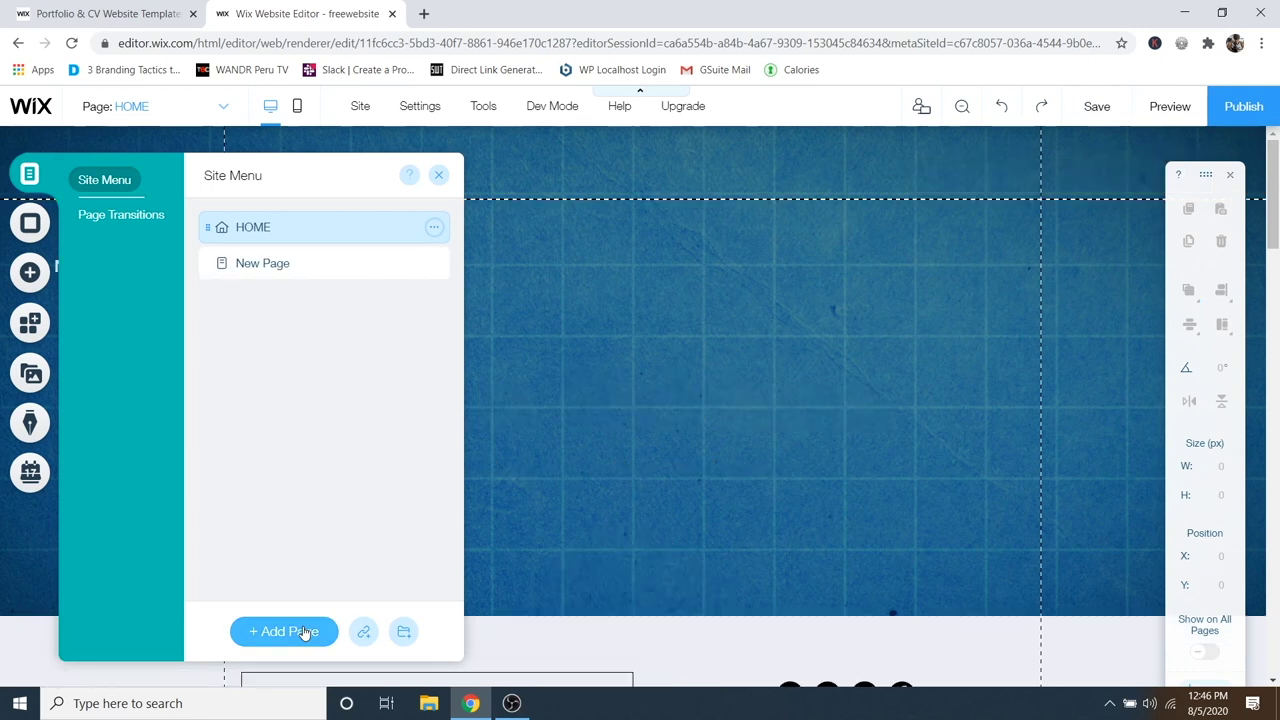
text(AB)
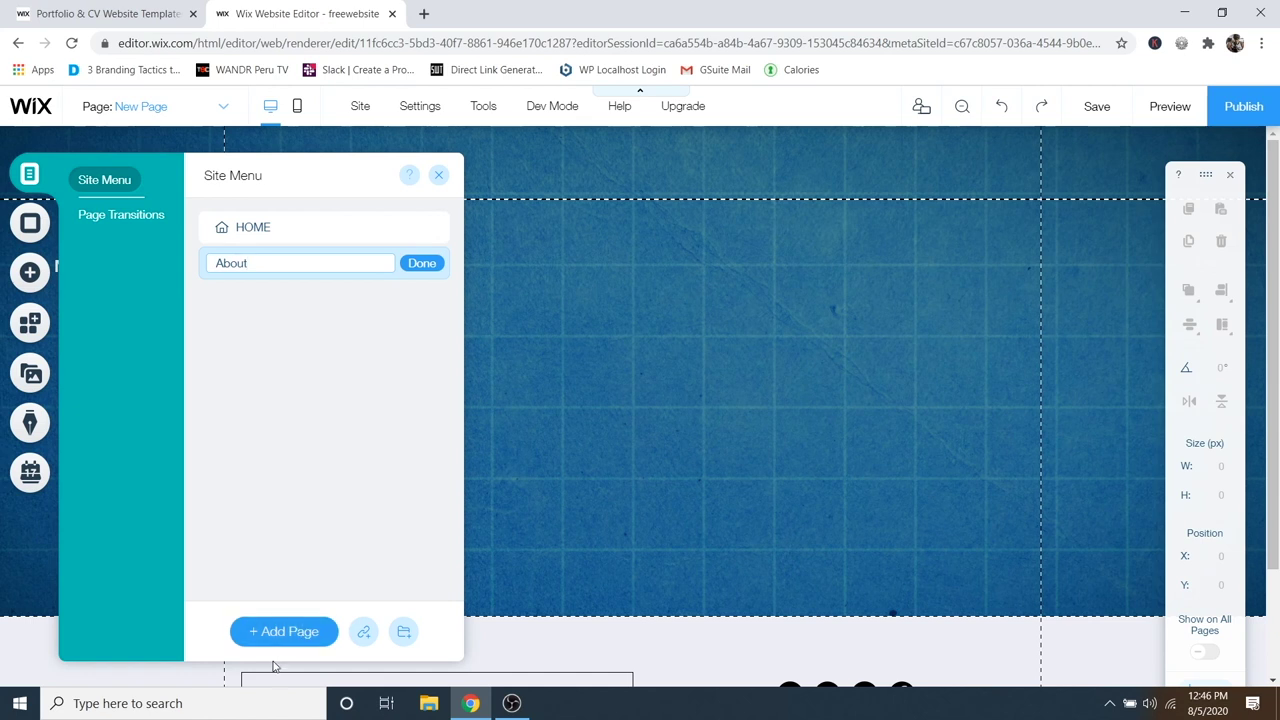
click(422, 268)
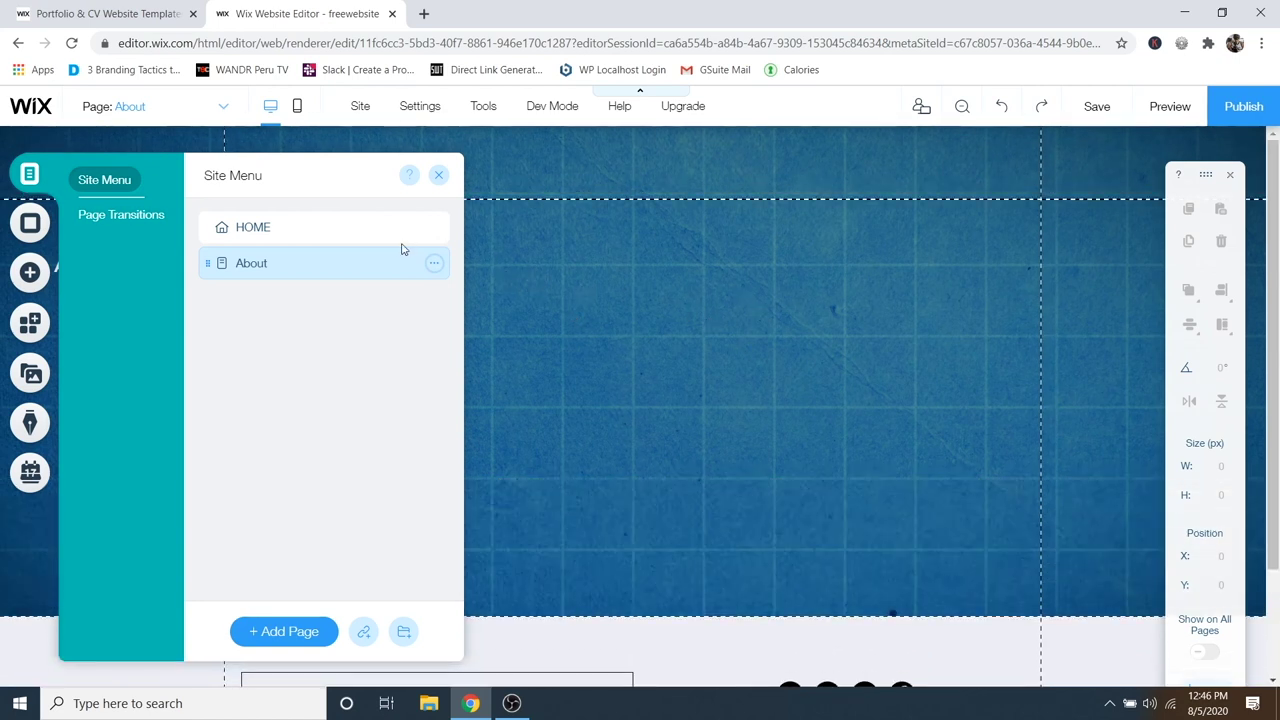
key(ctrl+z)
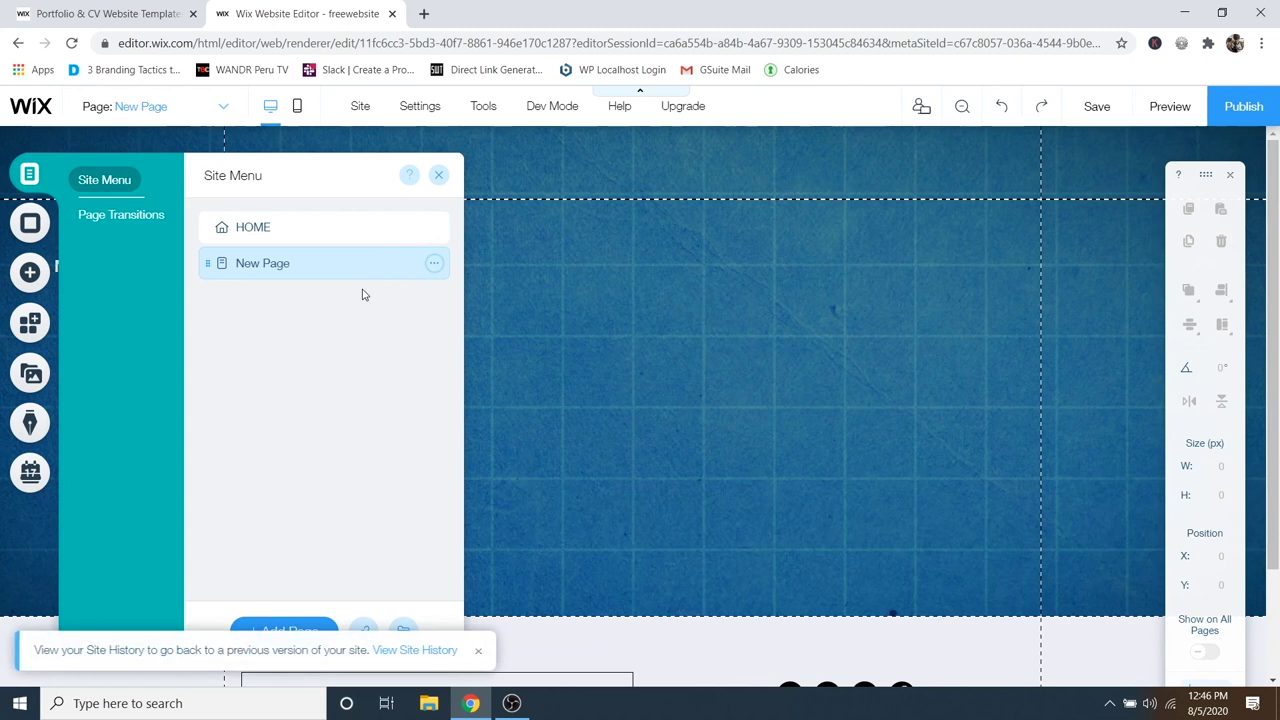
key(ctrl+z)
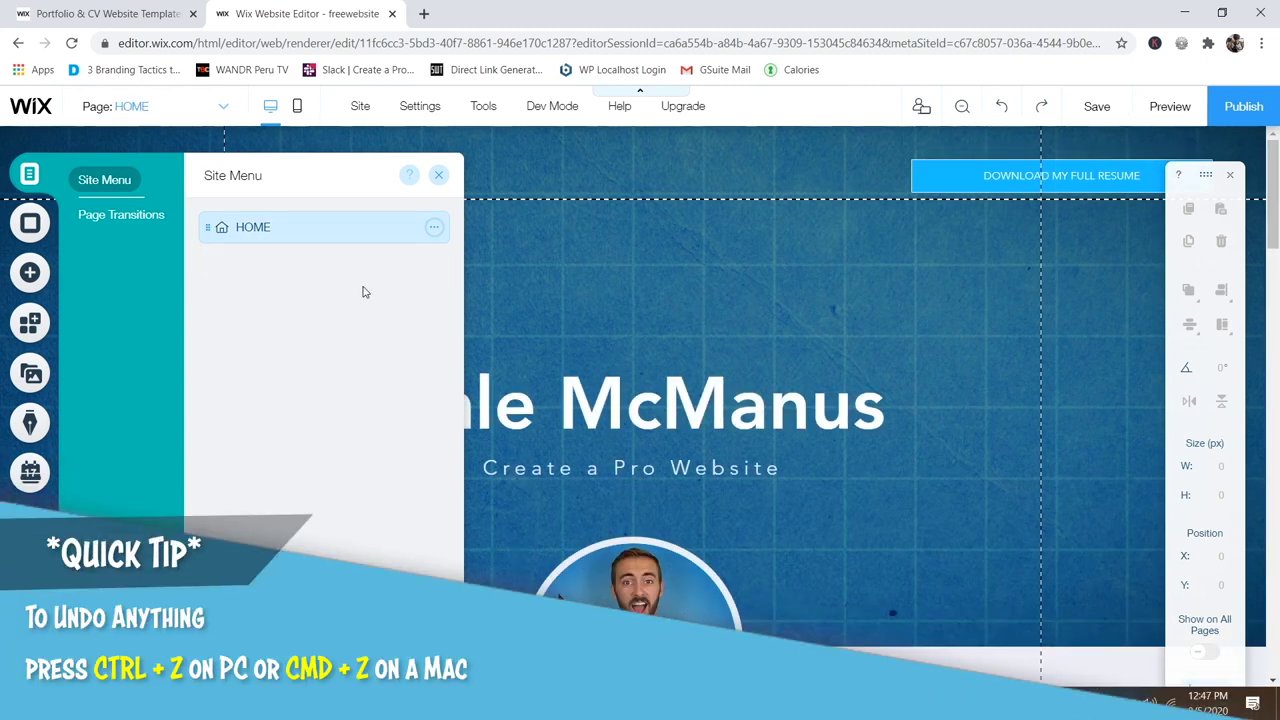
click(437, 176)
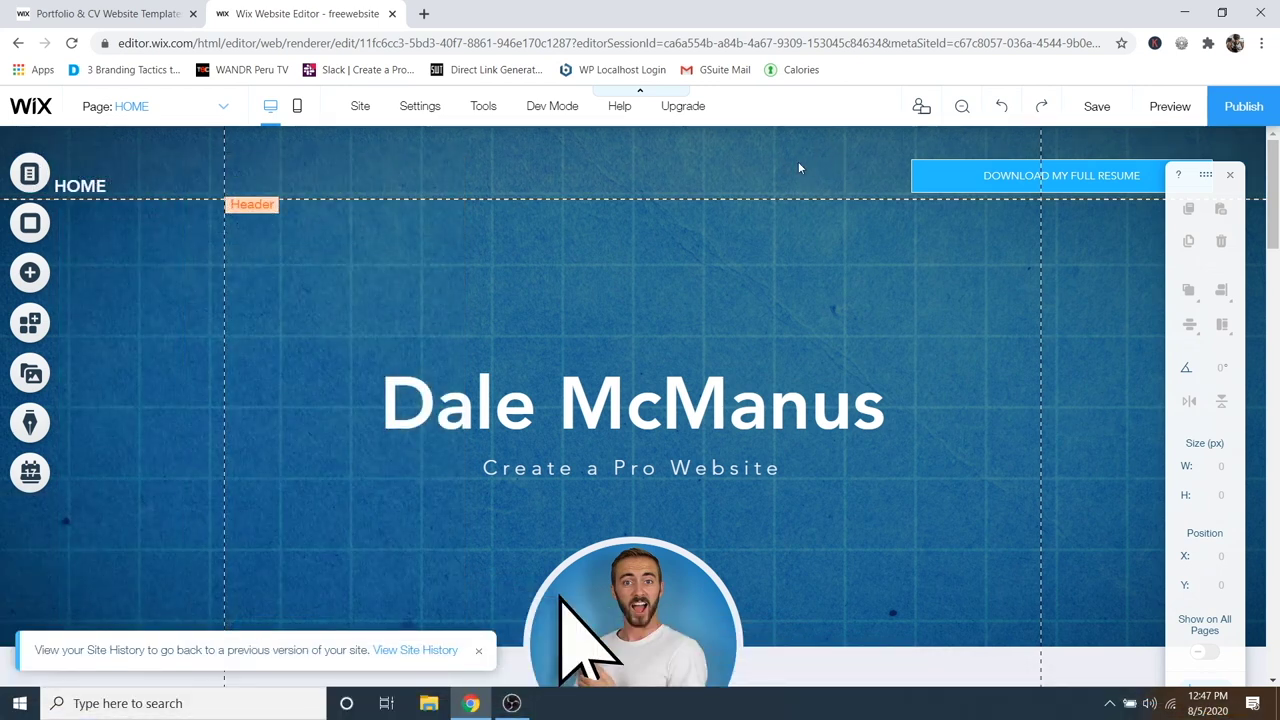
scroll(774, 291, down, 4)
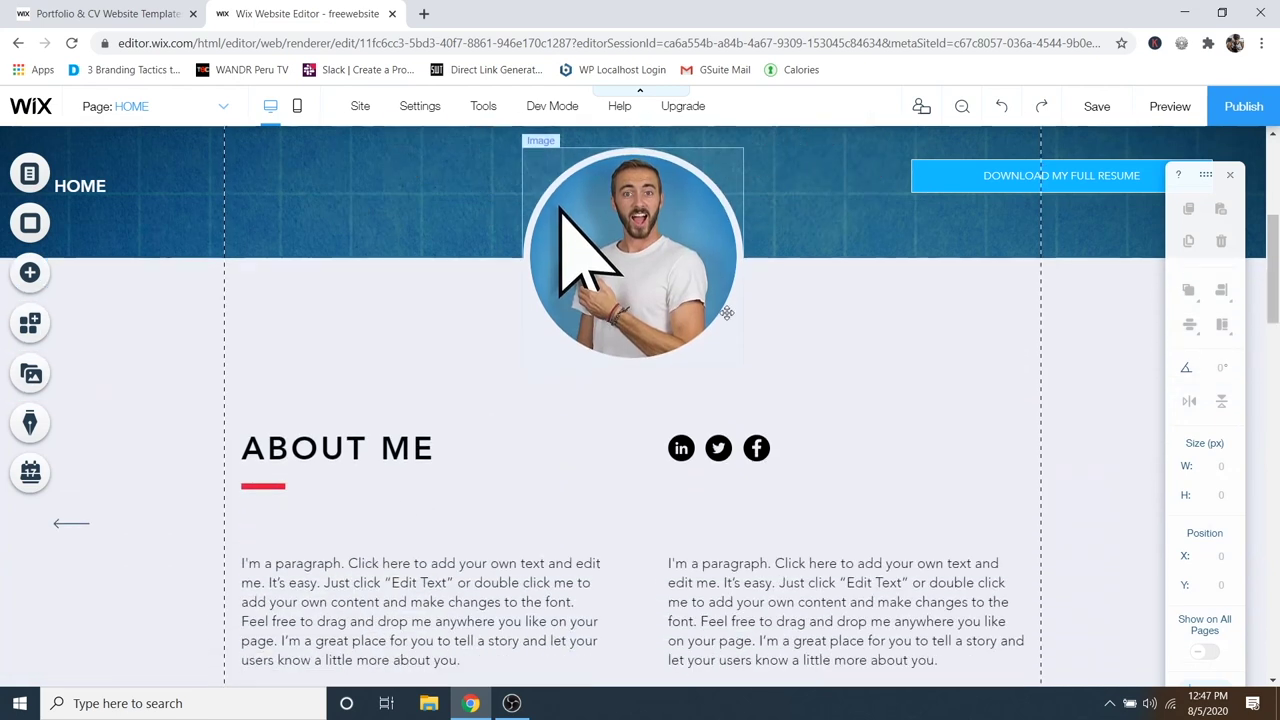
Step: Drop a new anchor at the top of the About Me section
scroll(727, 313, down, 2)
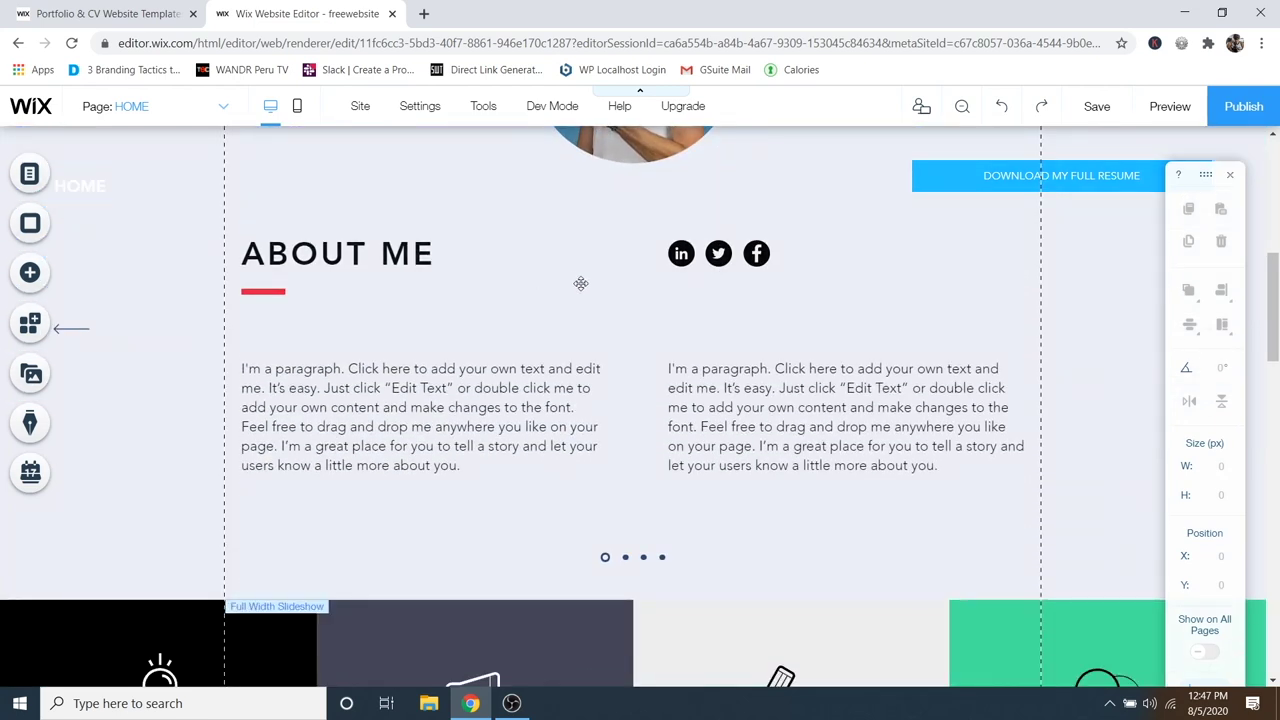
scroll(778, 284, down, 4)
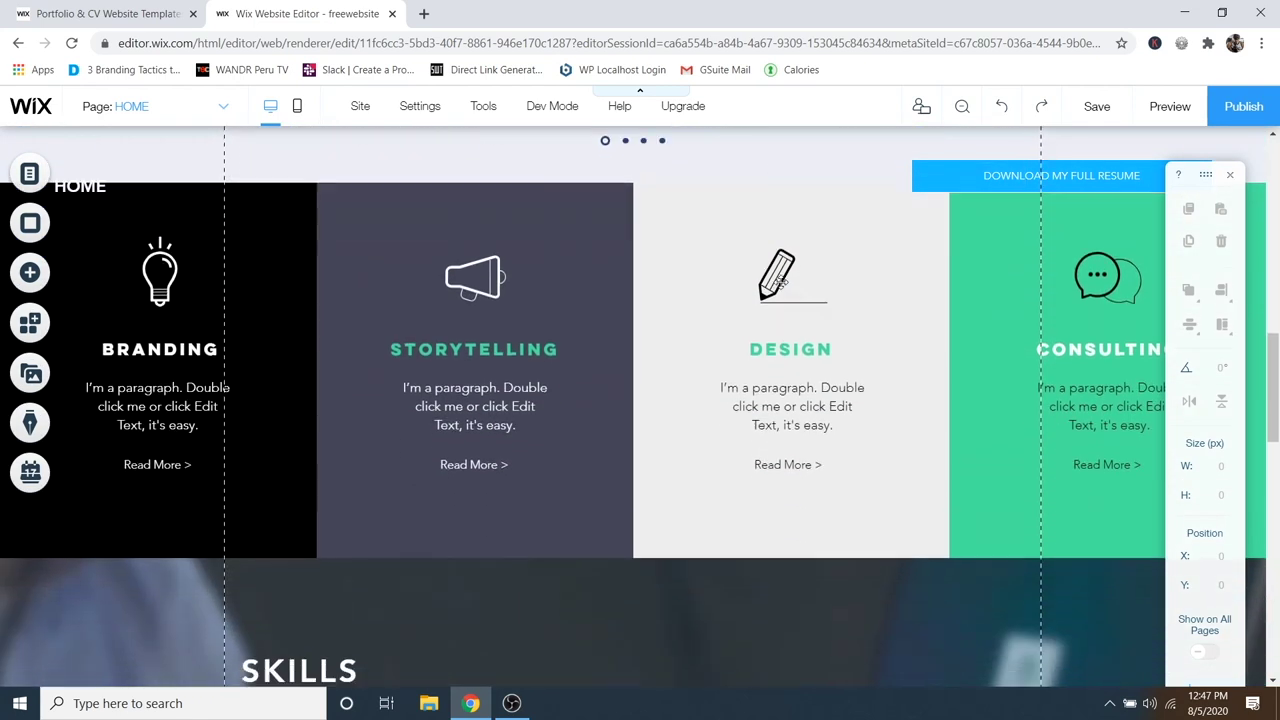
scroll(689, 326, up, 3)
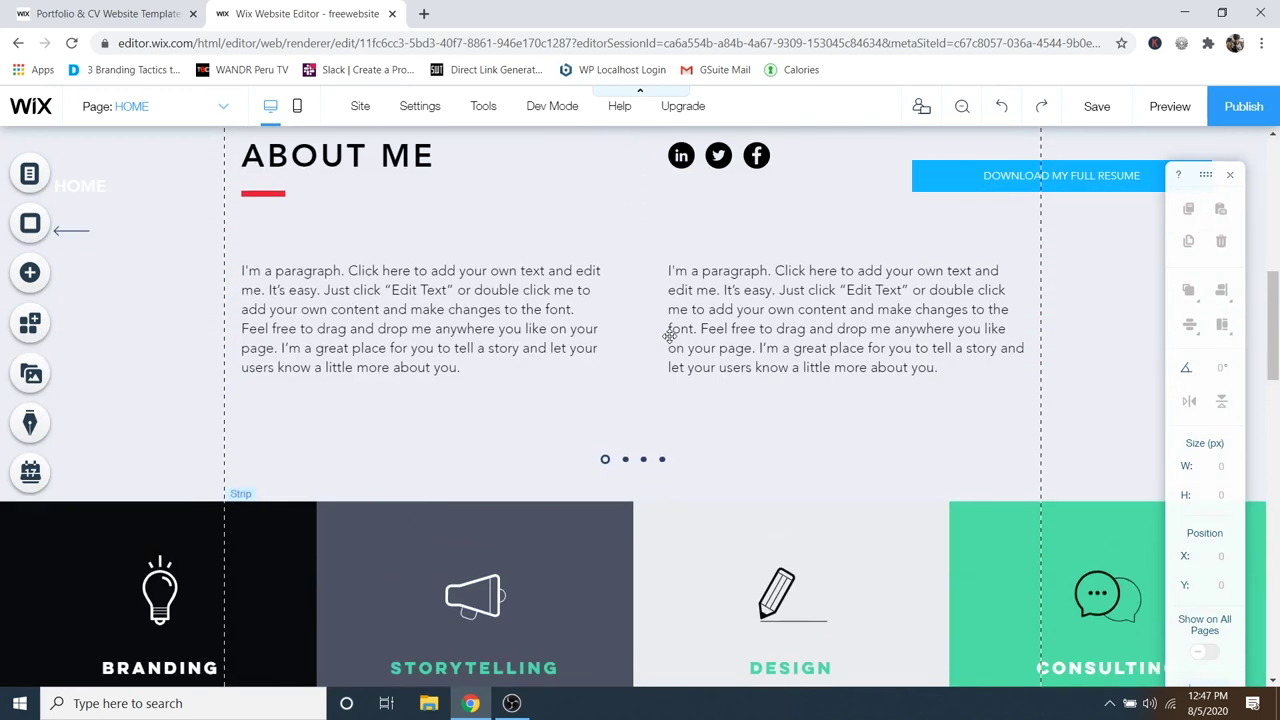
scroll(669, 336, up, 3)
scroll(669, 338, down, 2)
scroll(669, 340, up, 1)
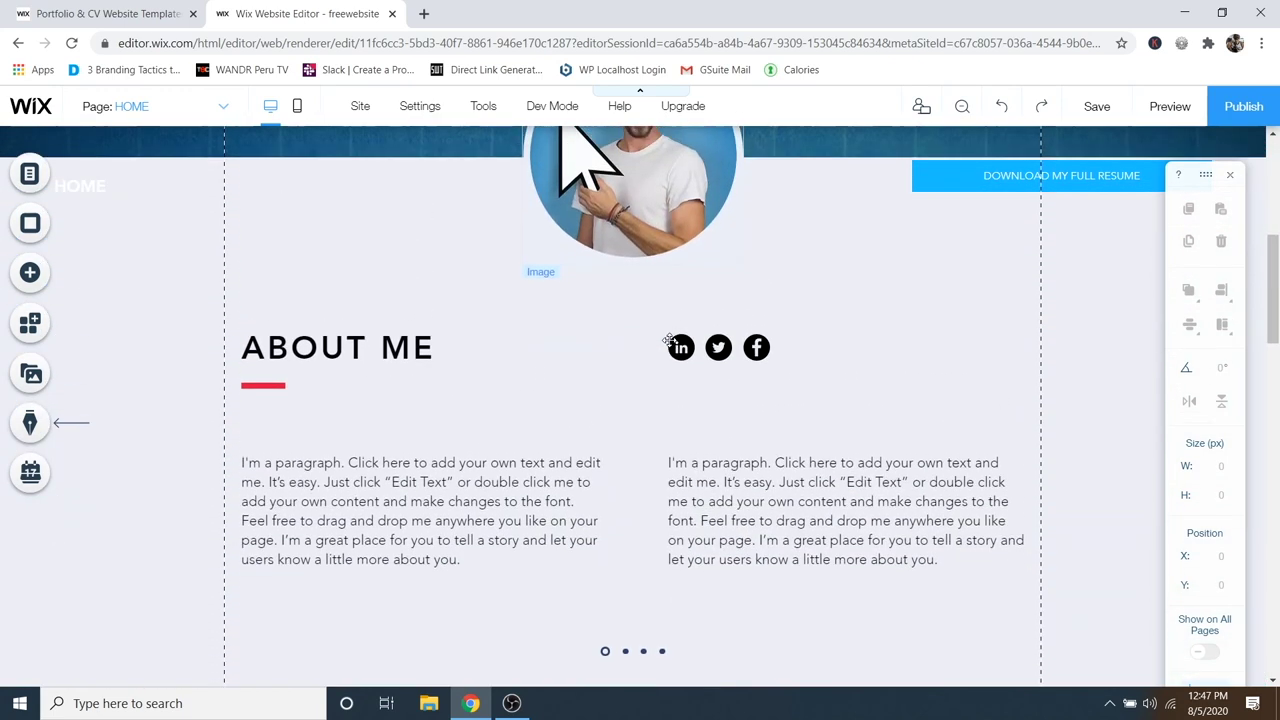
scroll(669, 340, up, 1)
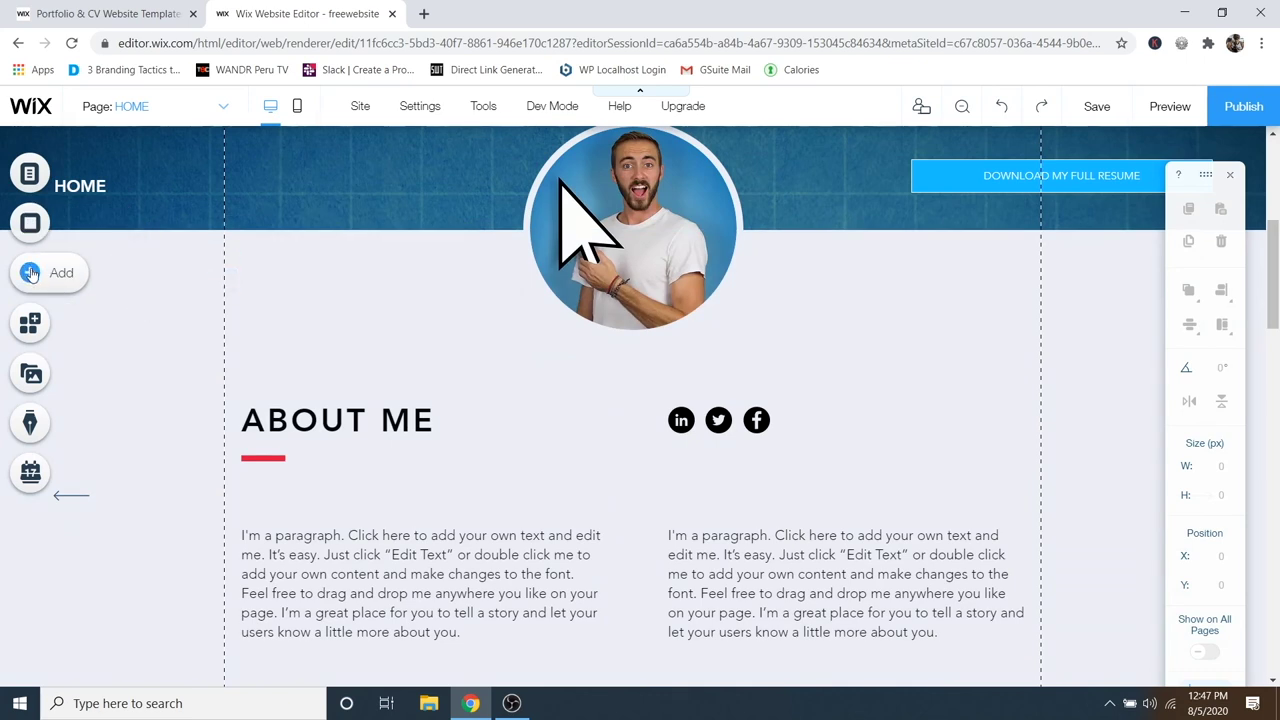
click(30, 273)
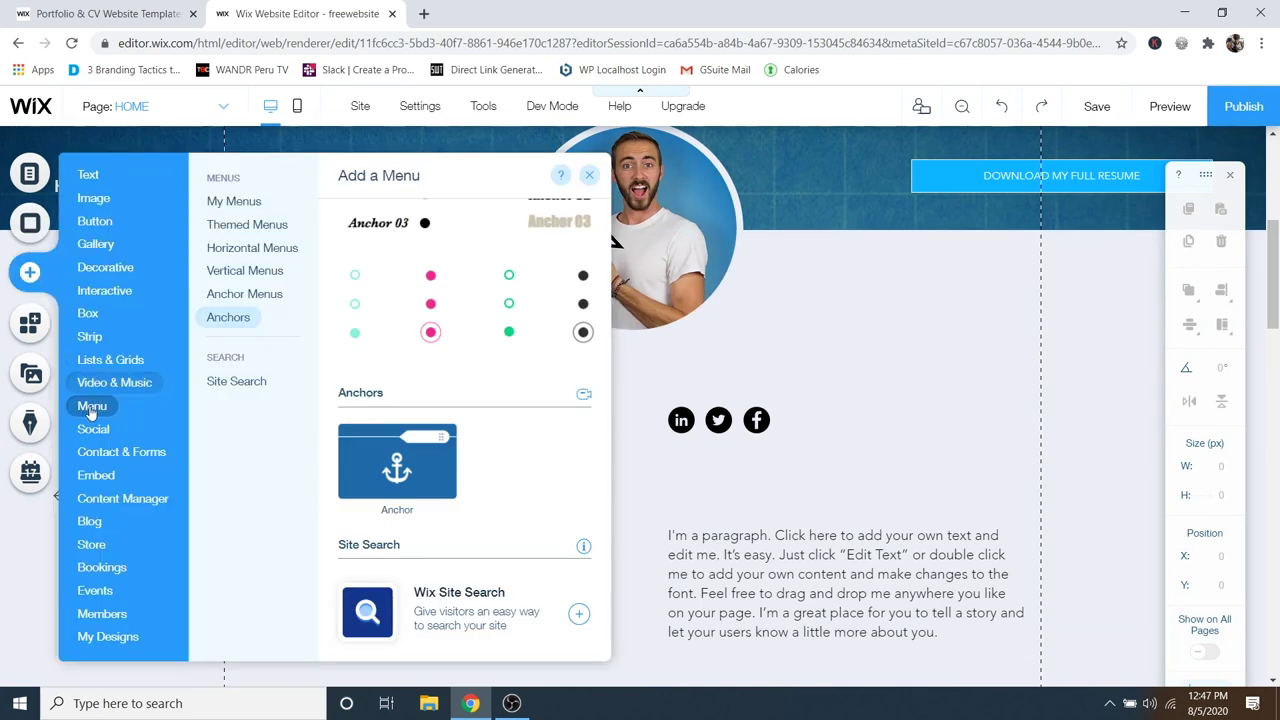
mouse_move(96, 412)
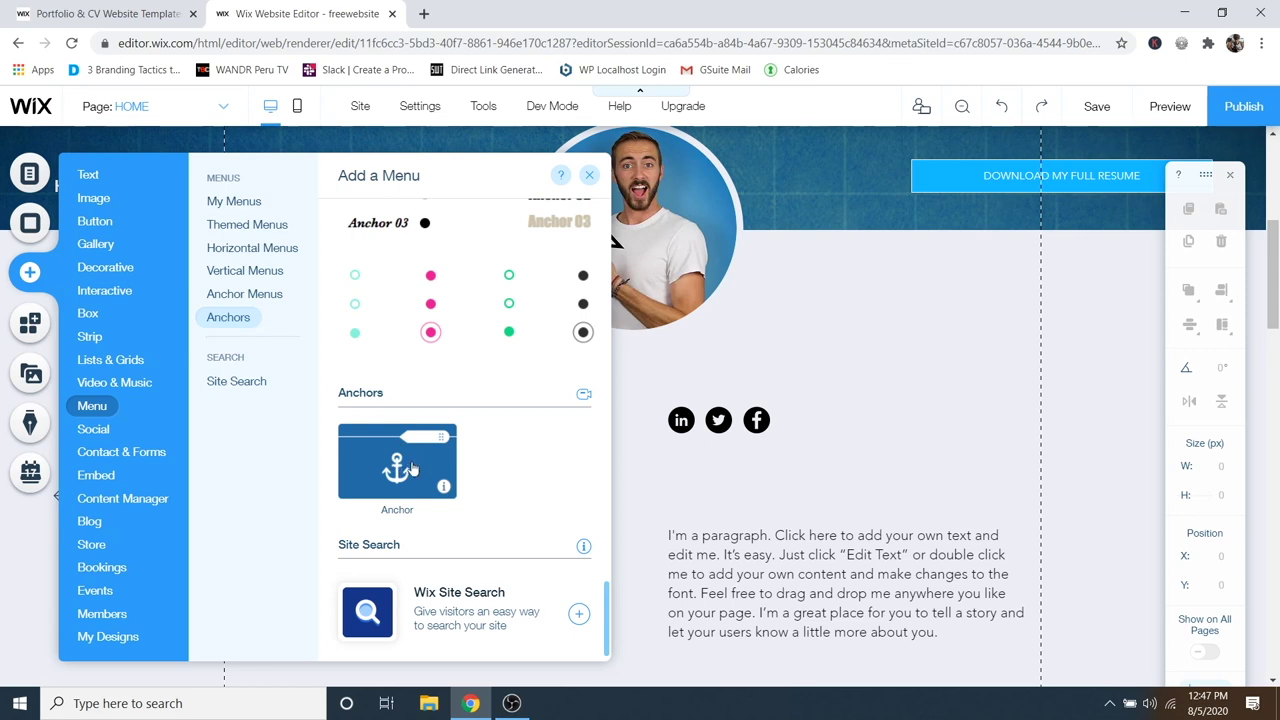
drag(397, 463, 804, 237)
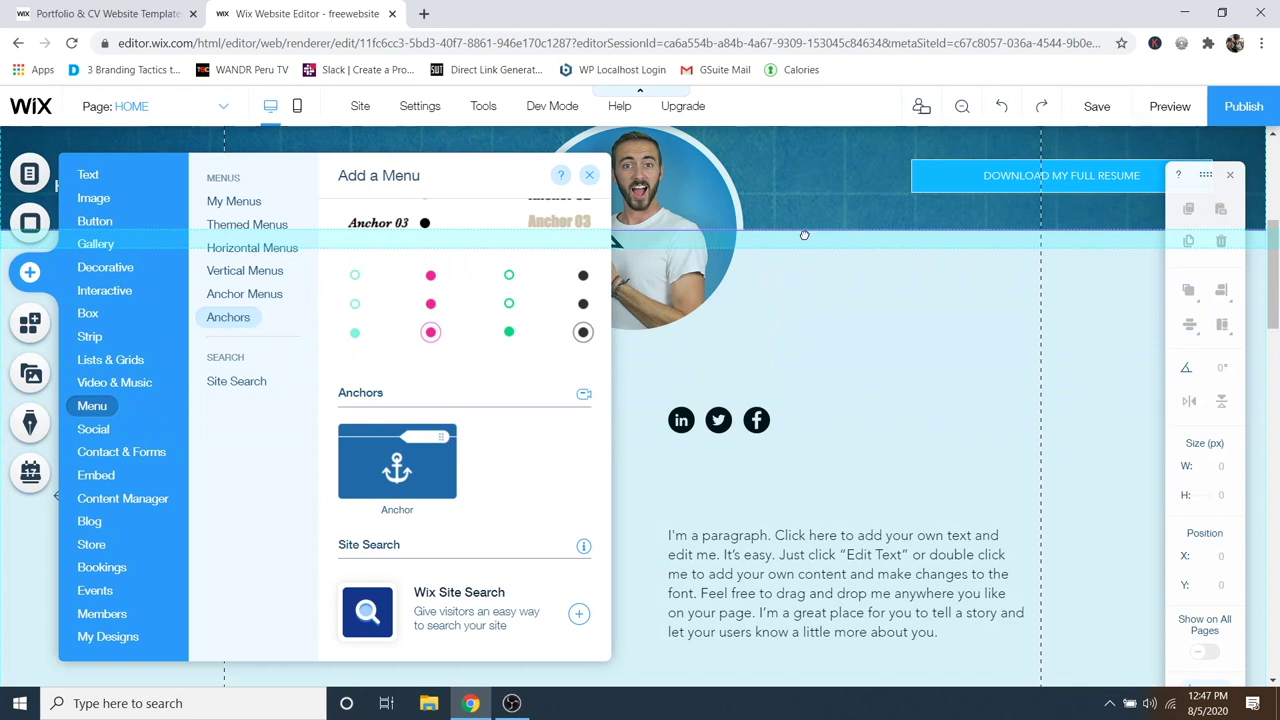
drag(804, 235, 806, 229)
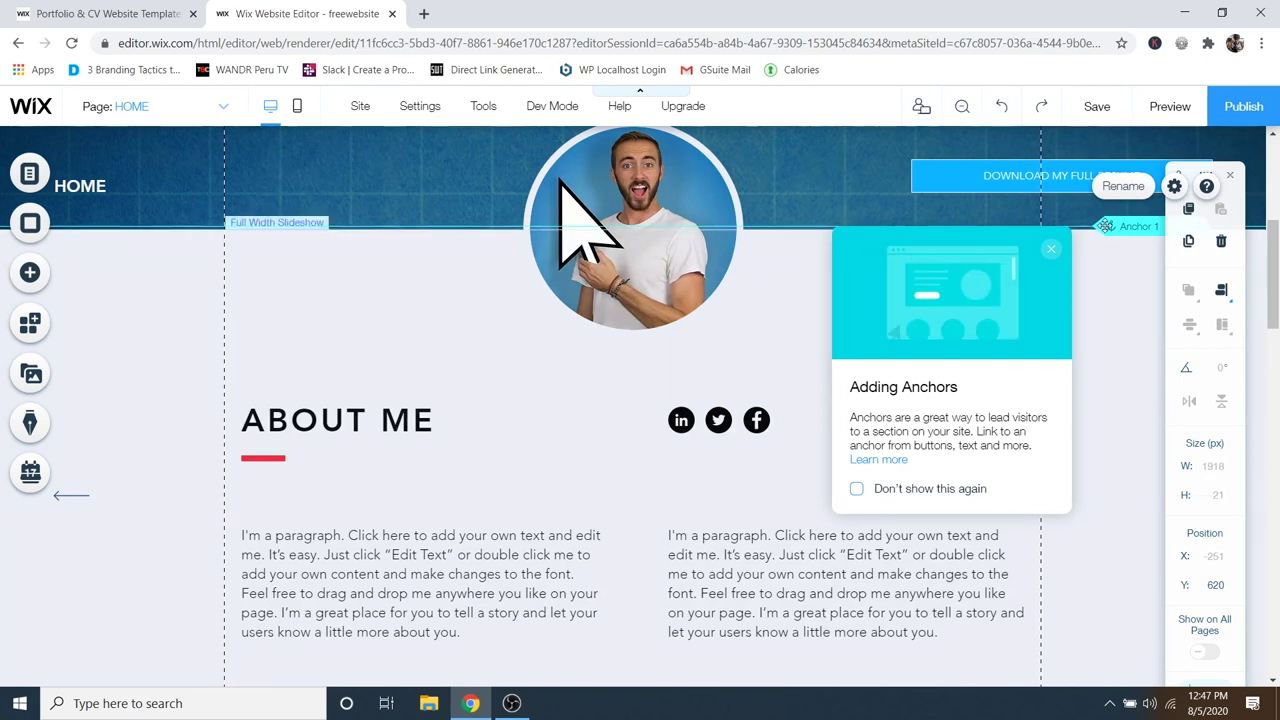
Step: Rename the new anchor to About
click(1120, 187)
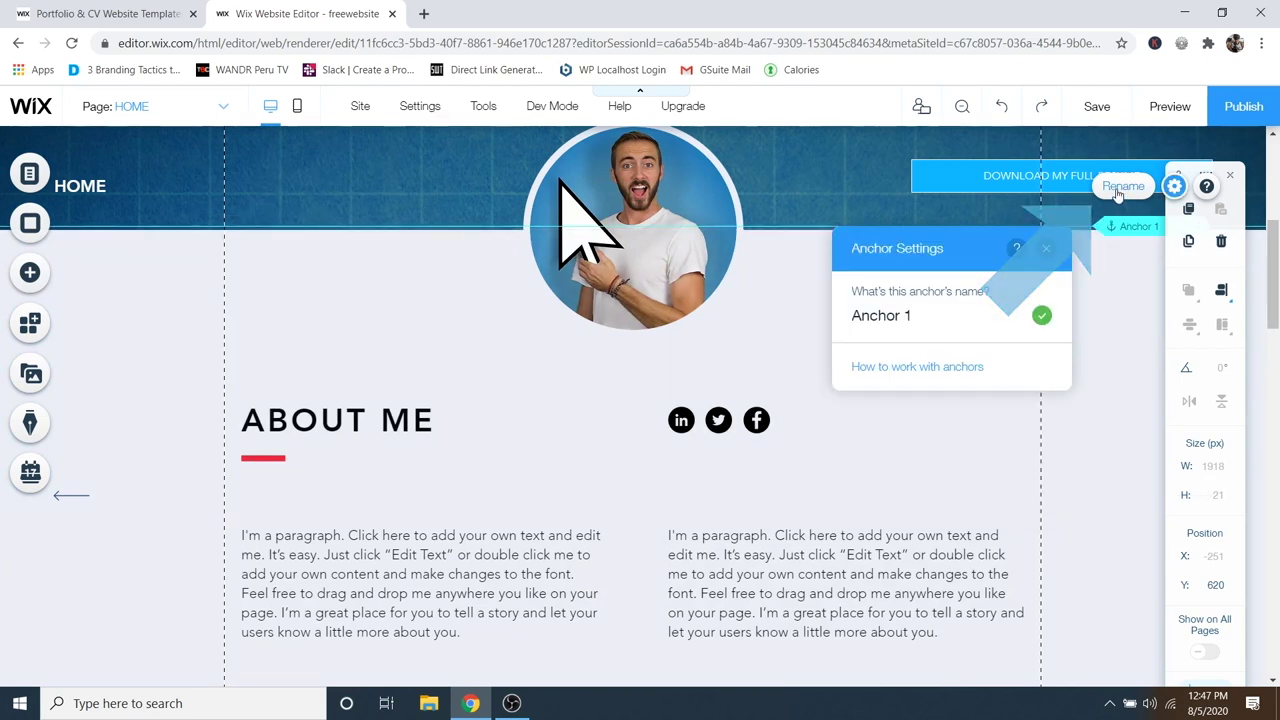
click(924, 315)
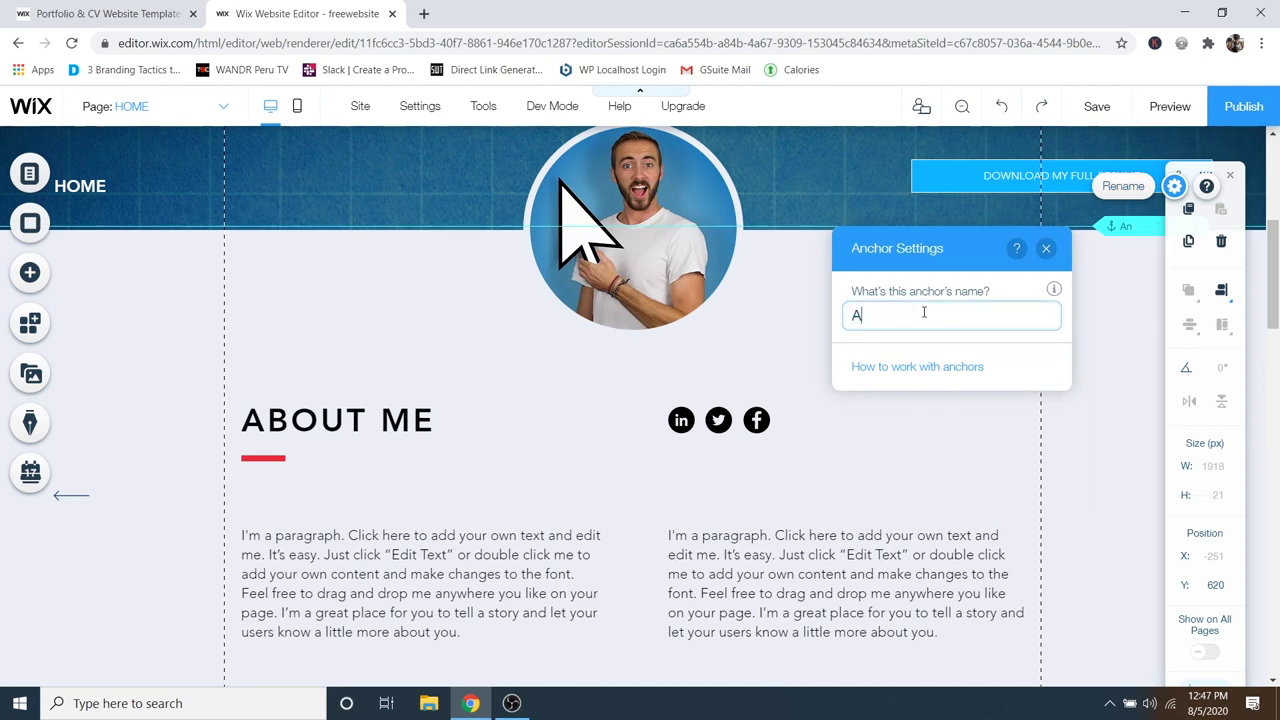
key(BackSpace)
text(About)
click(1047, 250)
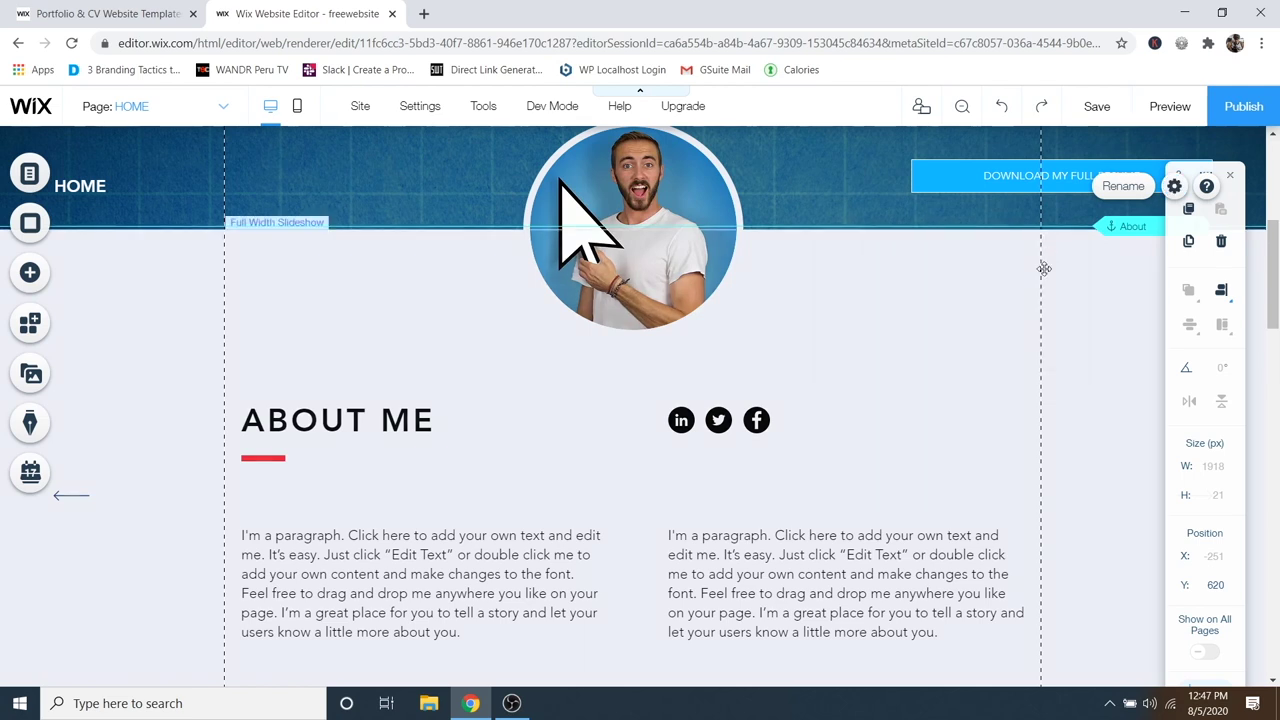
scroll(980, 298, up, 4)
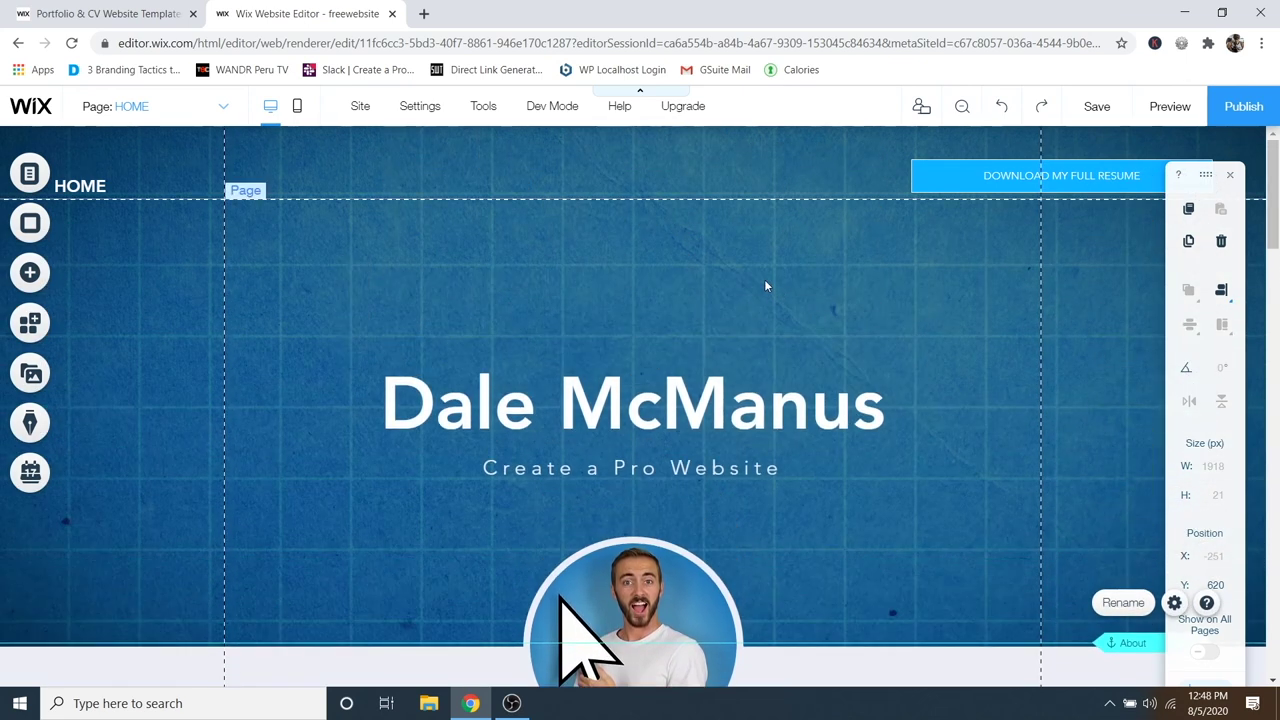
Step: Add a site menu link to the About anchor and name the item About
click(656, 172)
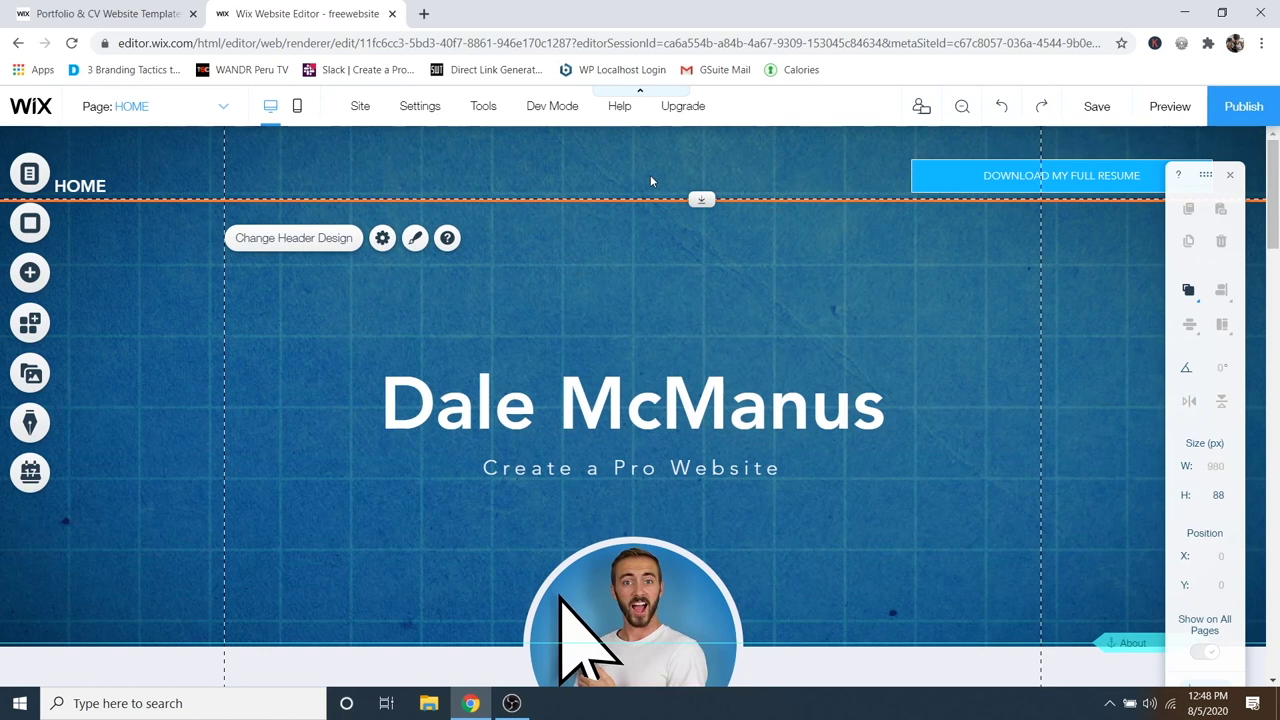
click(33, 185)
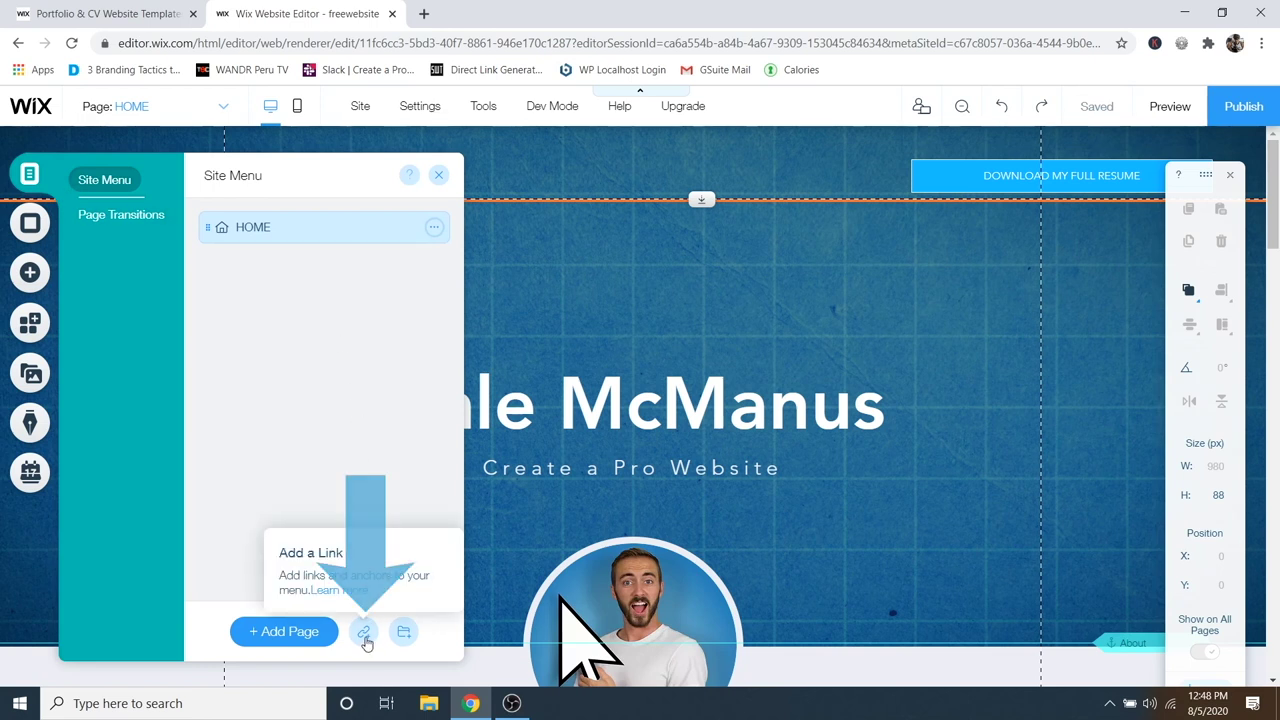
click(365, 633)
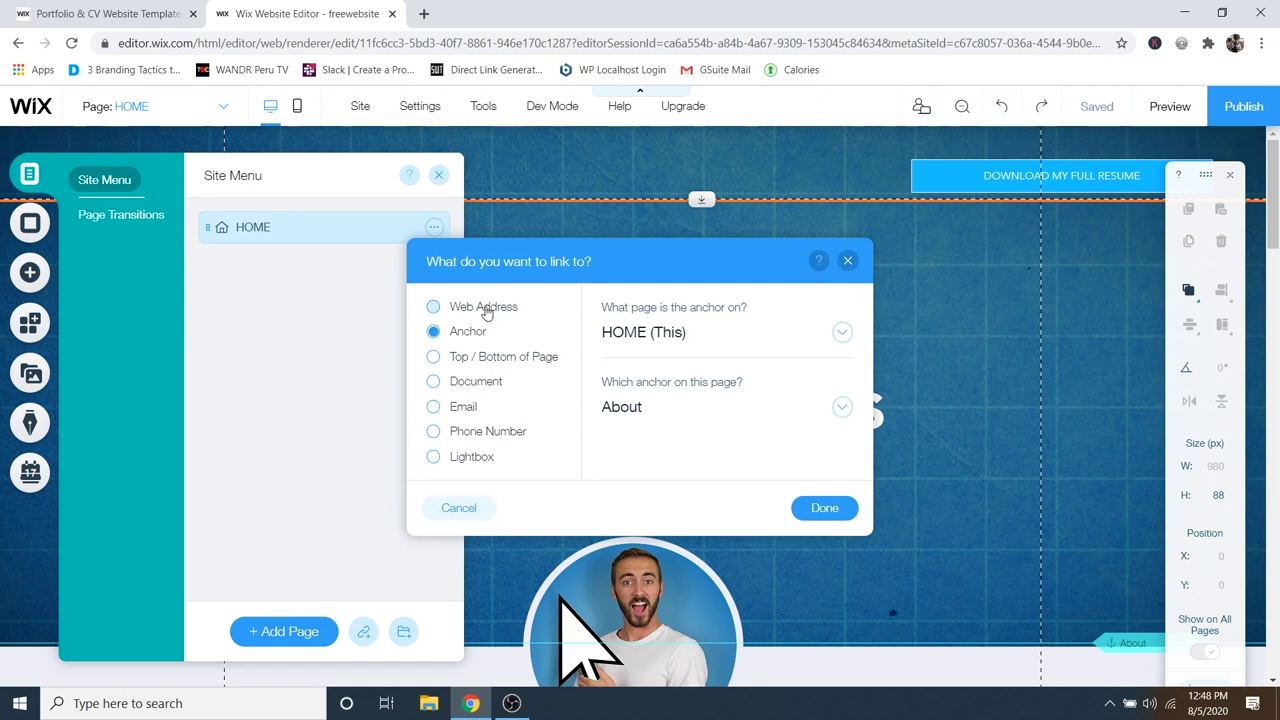
click(483, 311)
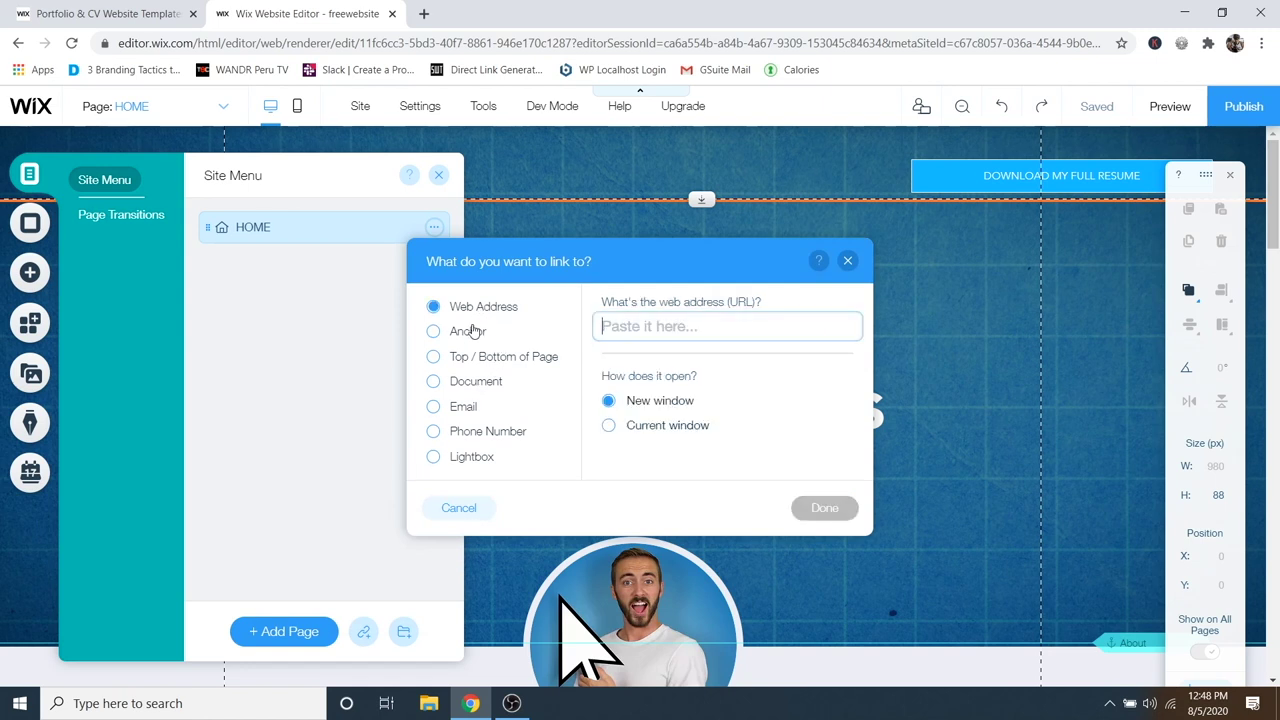
click(470, 332)
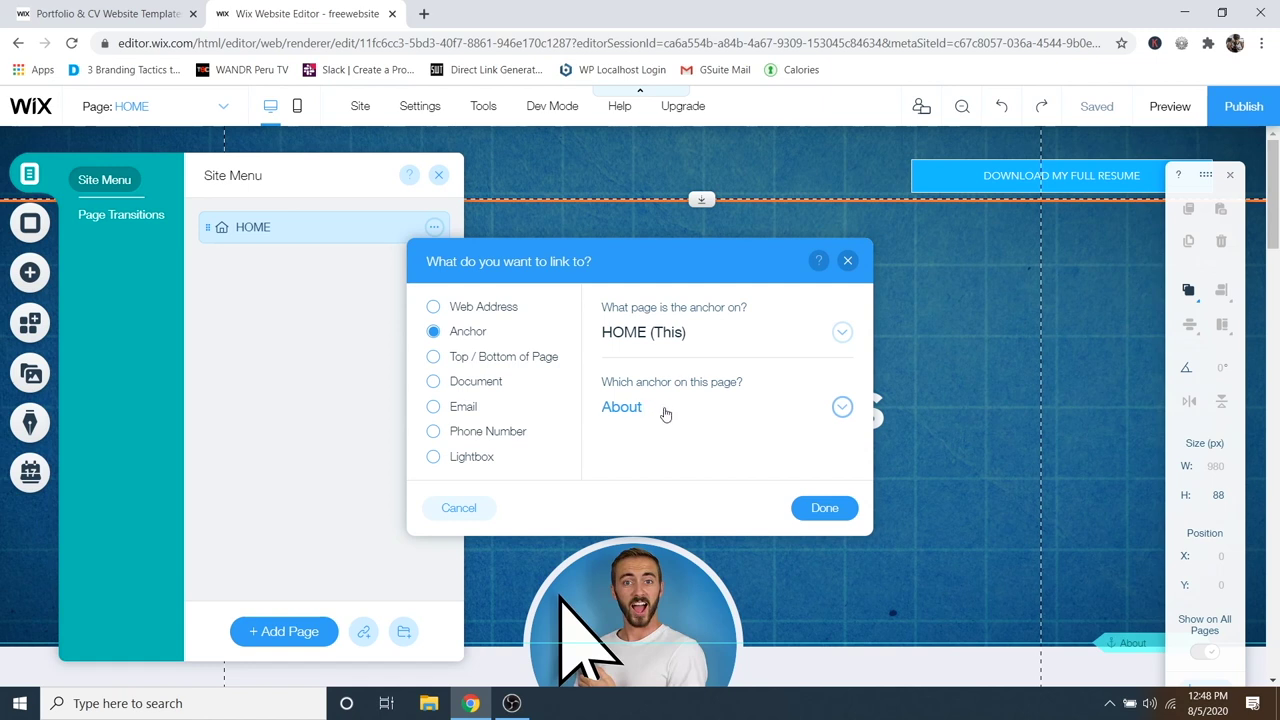
click(823, 509)
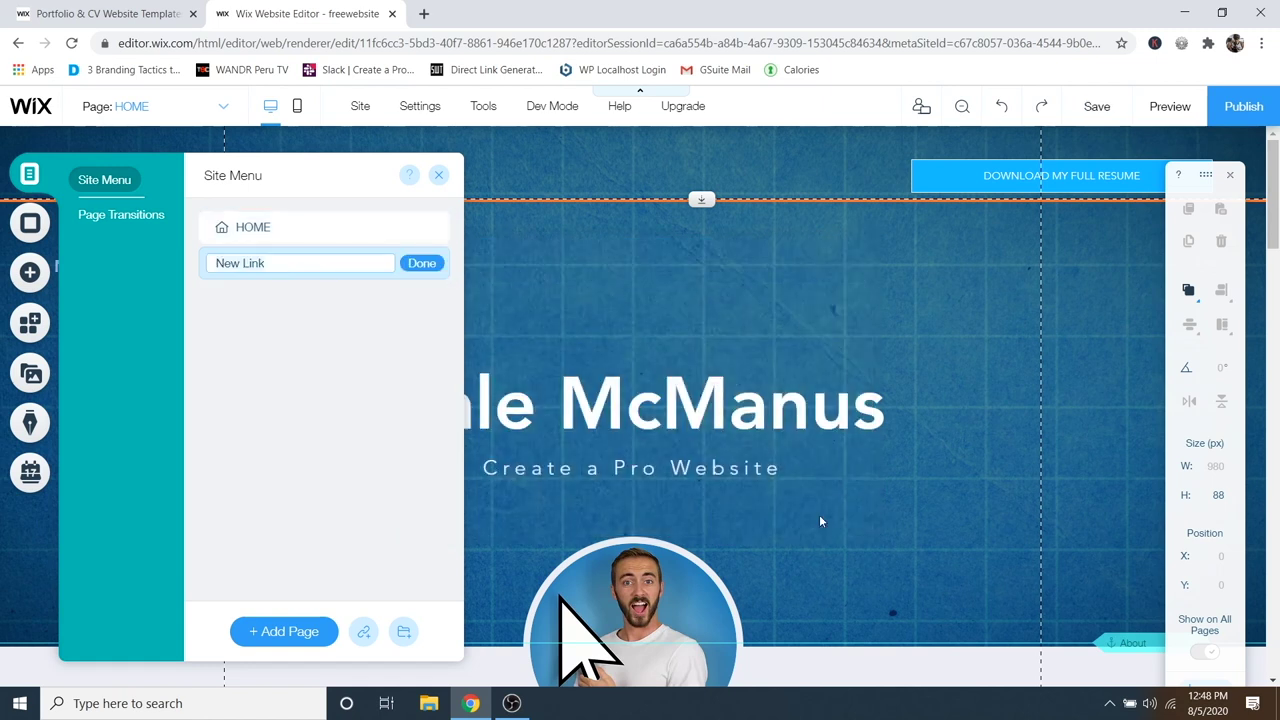
text(About)
click(422, 264)
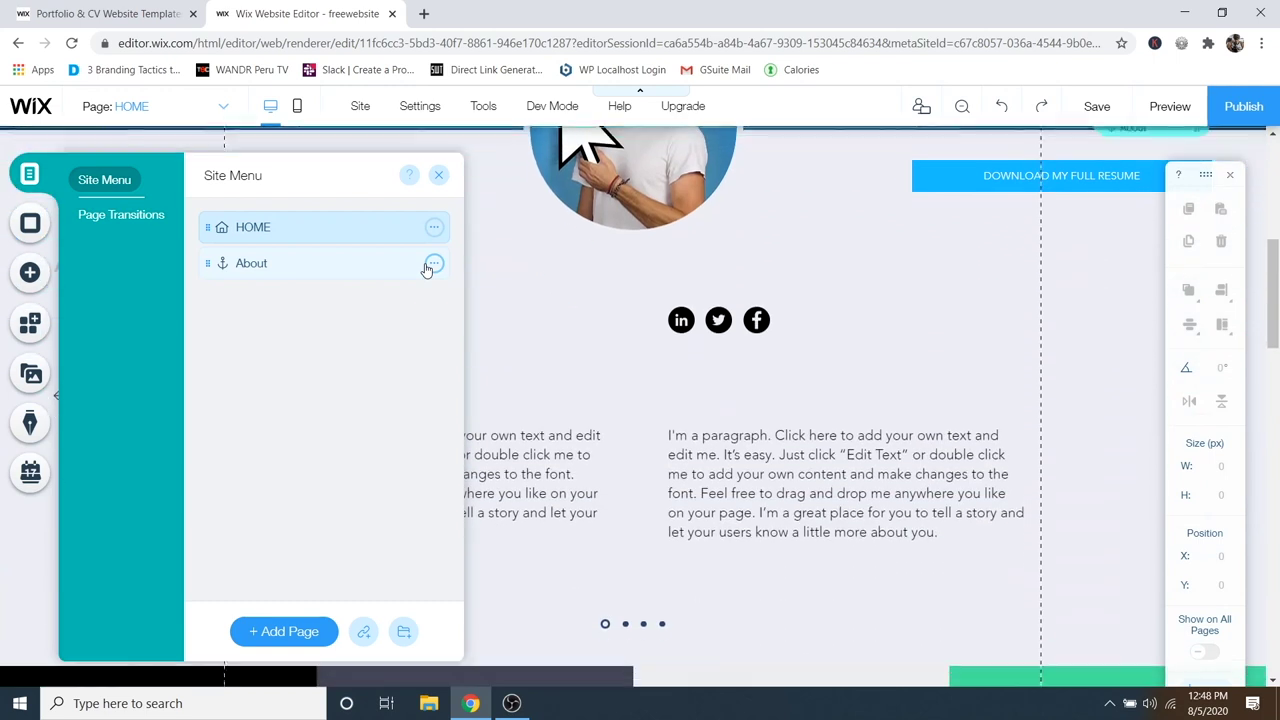
Step: Place an anchor at the top of the services strip and name it Services
click(438, 181)
scroll(484, 322, up, 5)
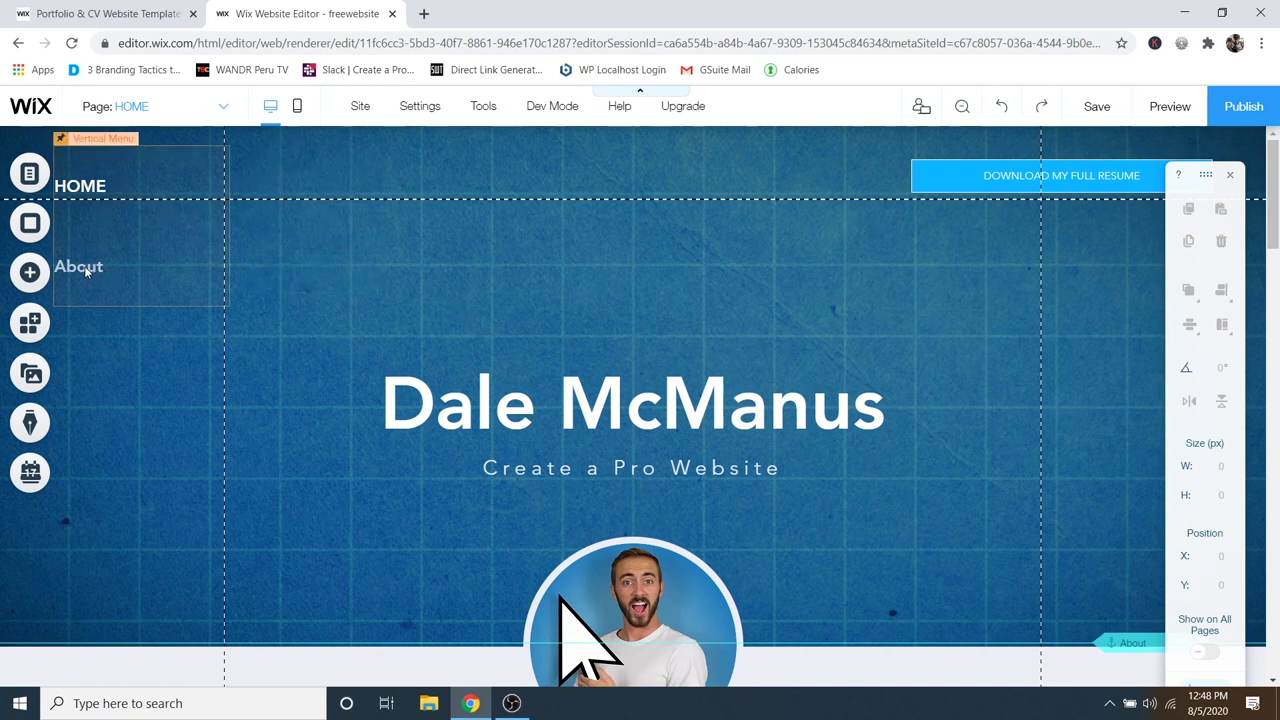
scroll(483, 323, down, 5)
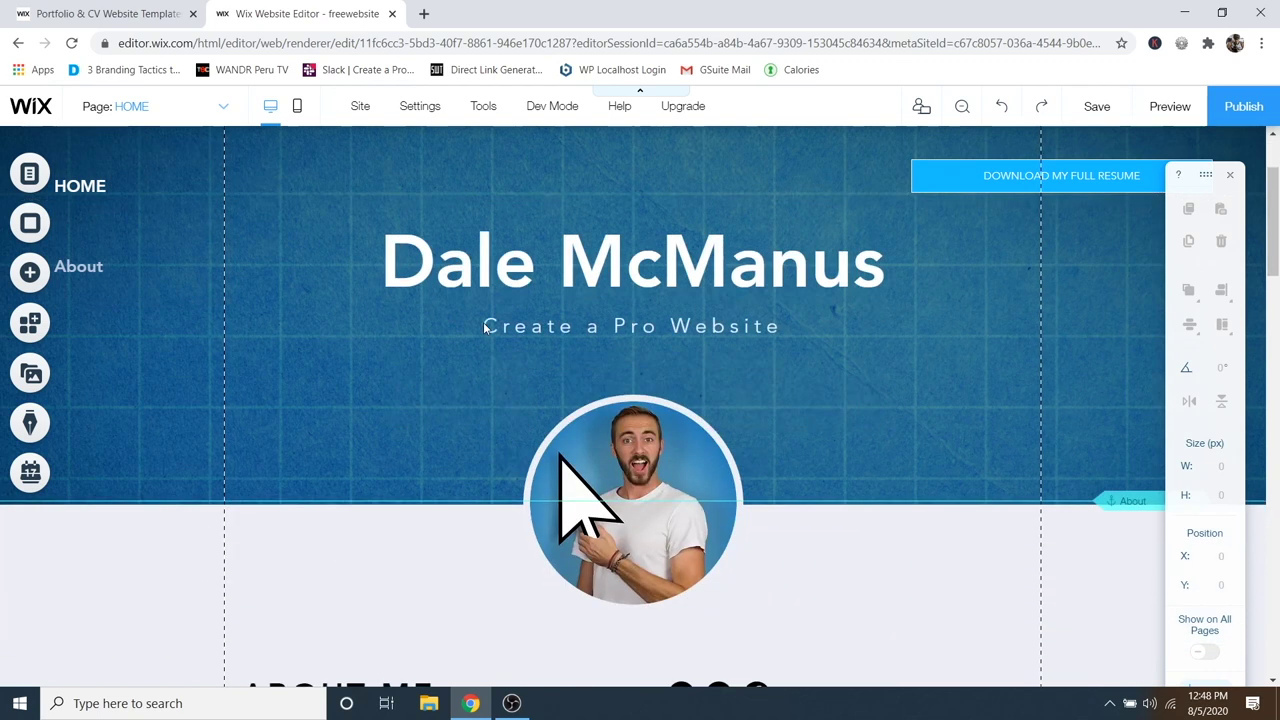
scroll(509, 335, down, 1)
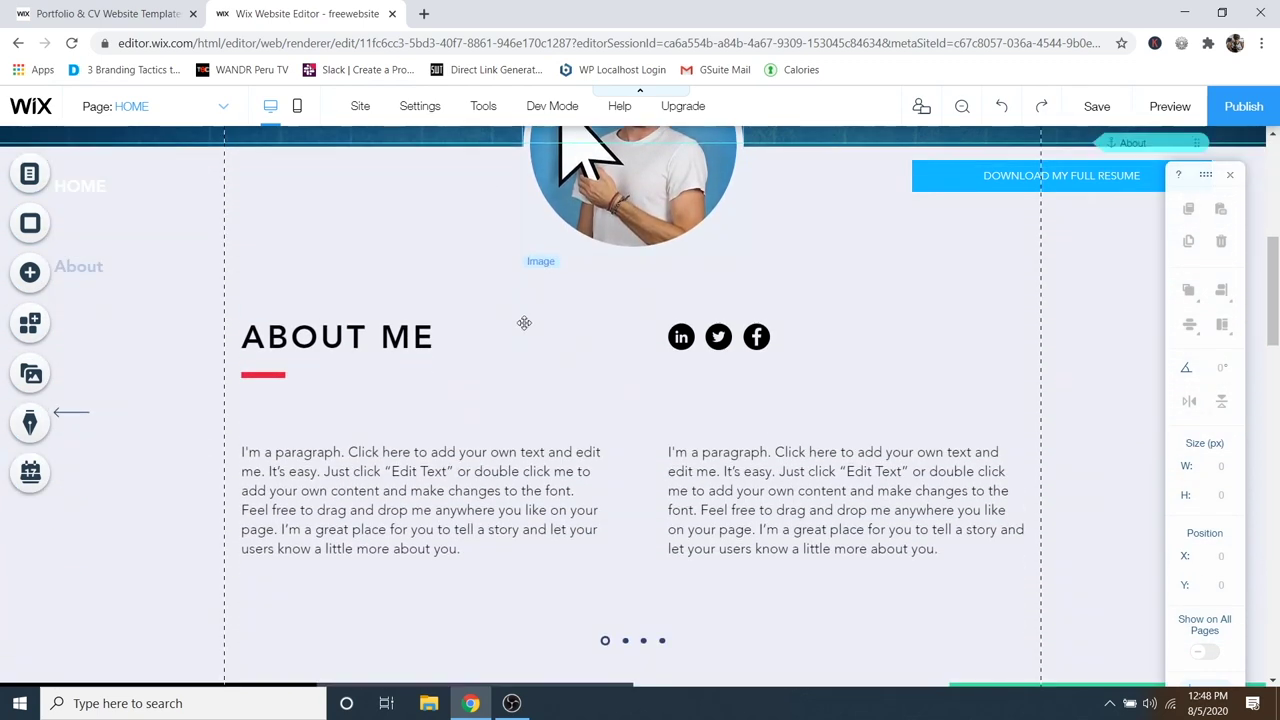
scroll(437, 350, up, 5)
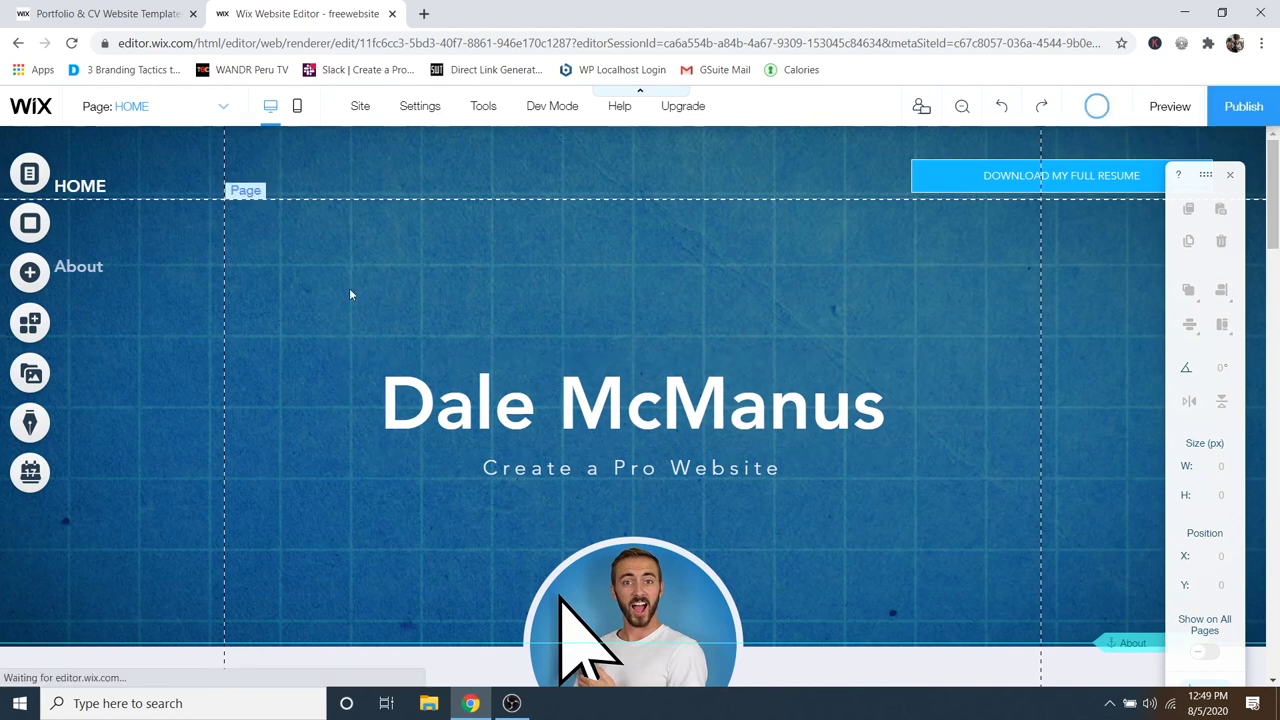
click(31, 273)
scroll(749, 471, down, 8)
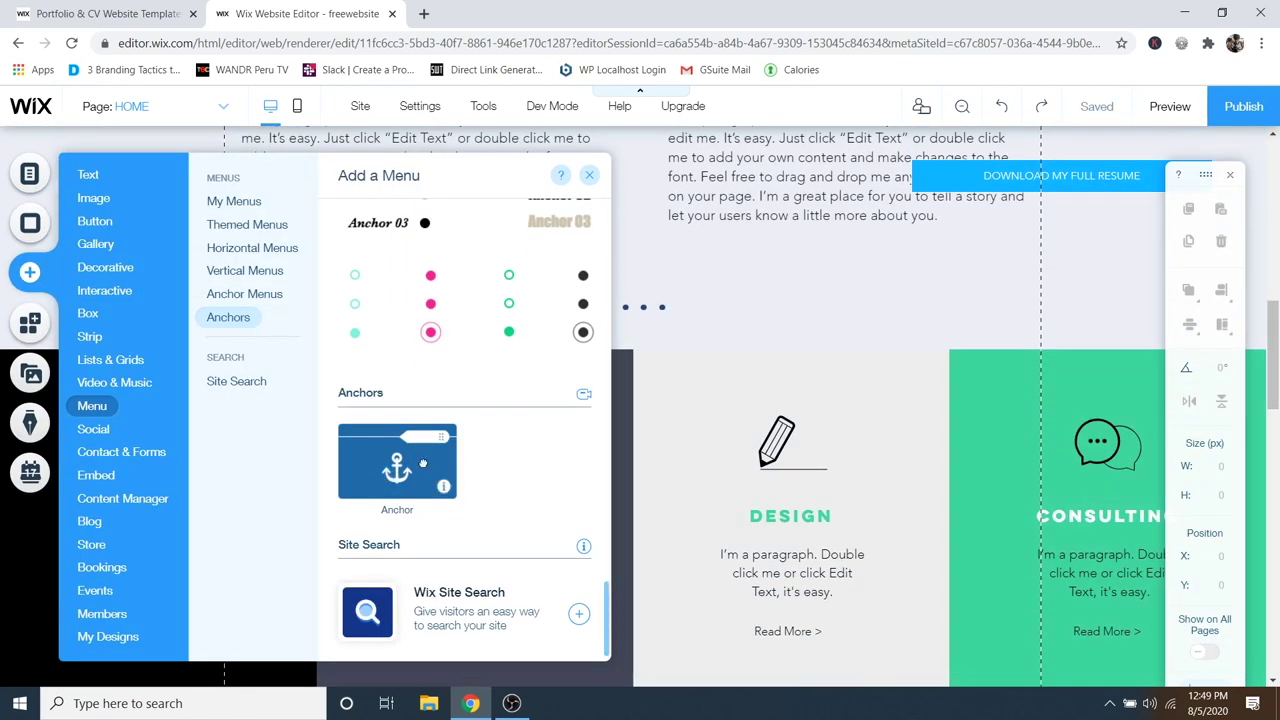
drag(741, 360, 750, 362)
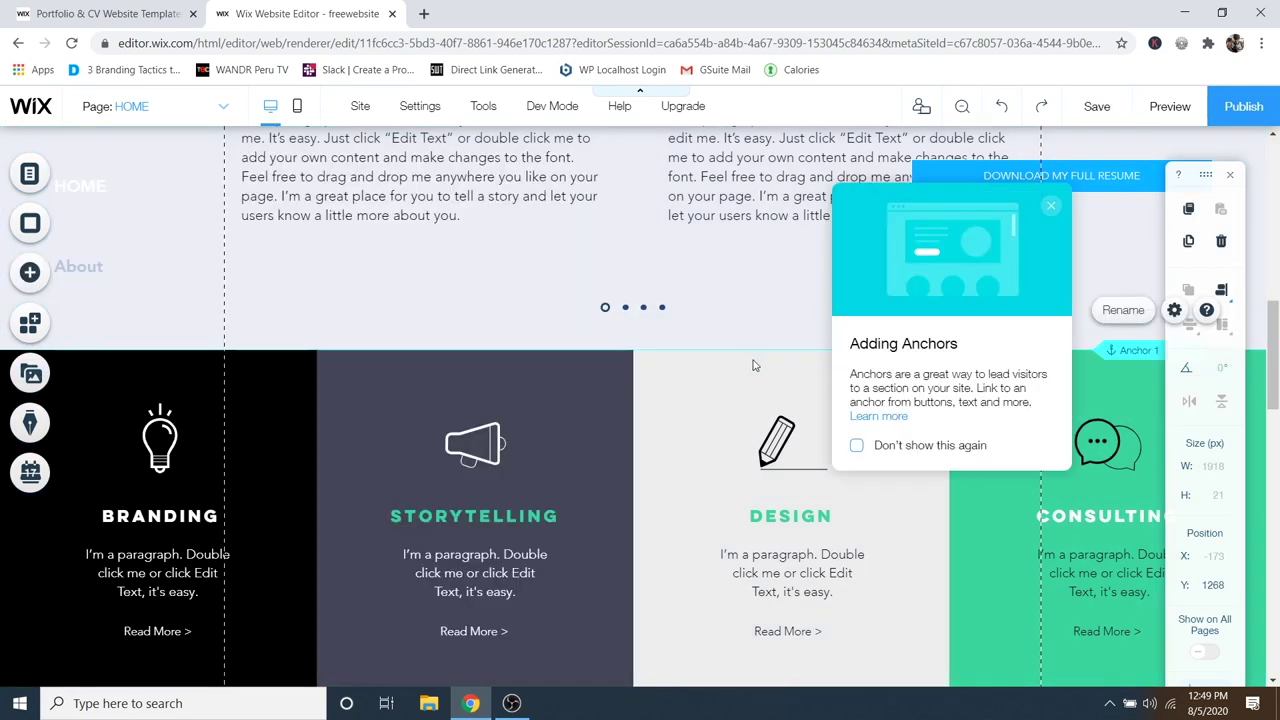
click(1124, 314)
key(ctrl+a)
text(S)
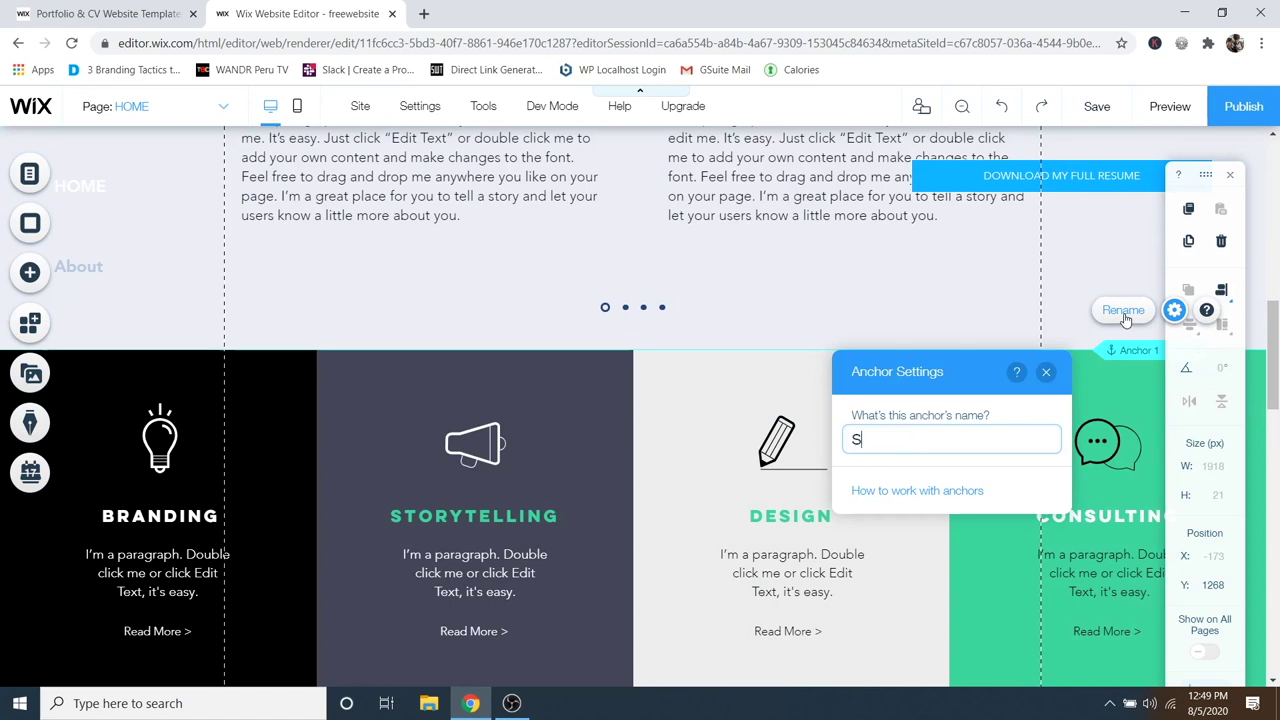
text(ervices)
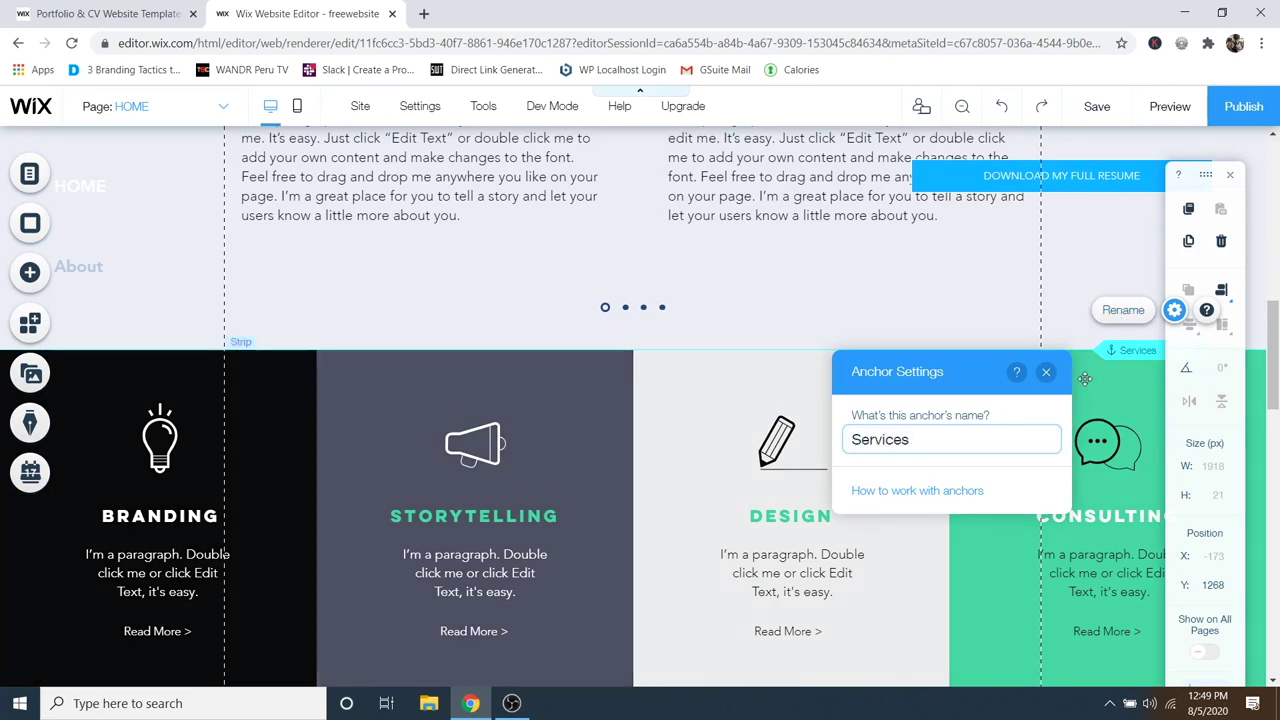
click(1046, 372)
Step: Place an anchor at the Skills section and name it Skills
scroll(850, 420, down, 5)
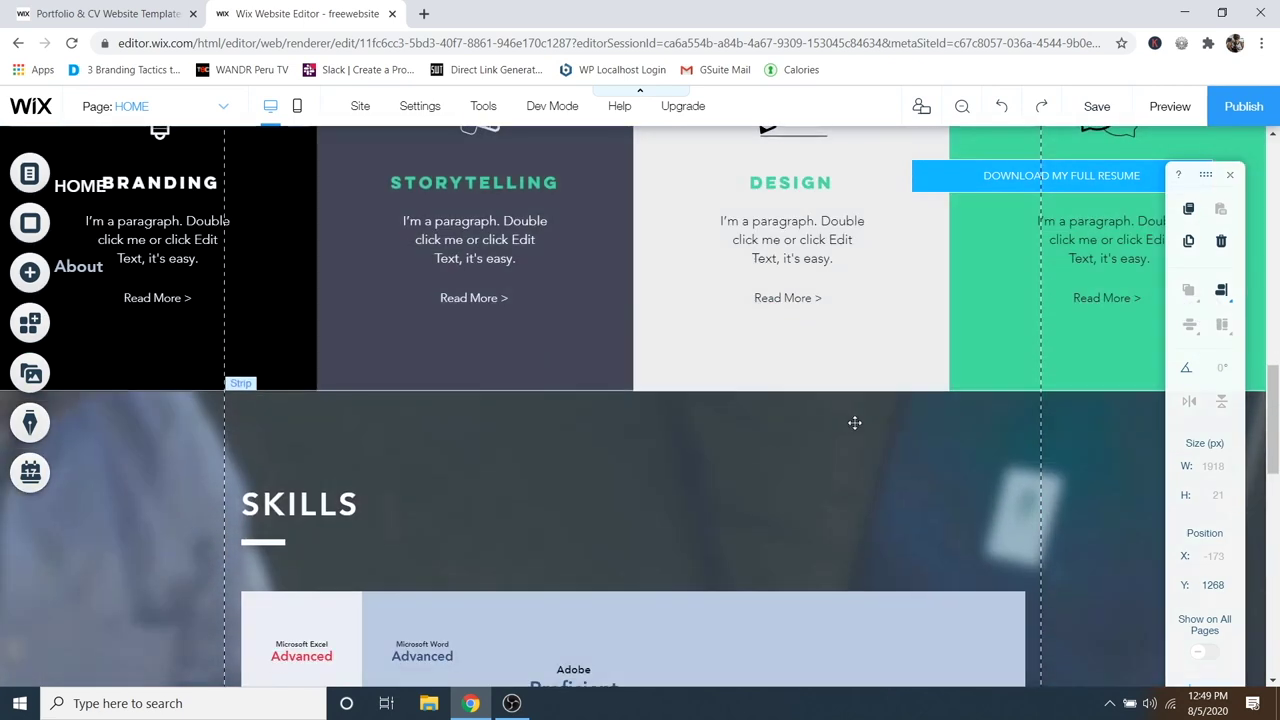
click(41, 278)
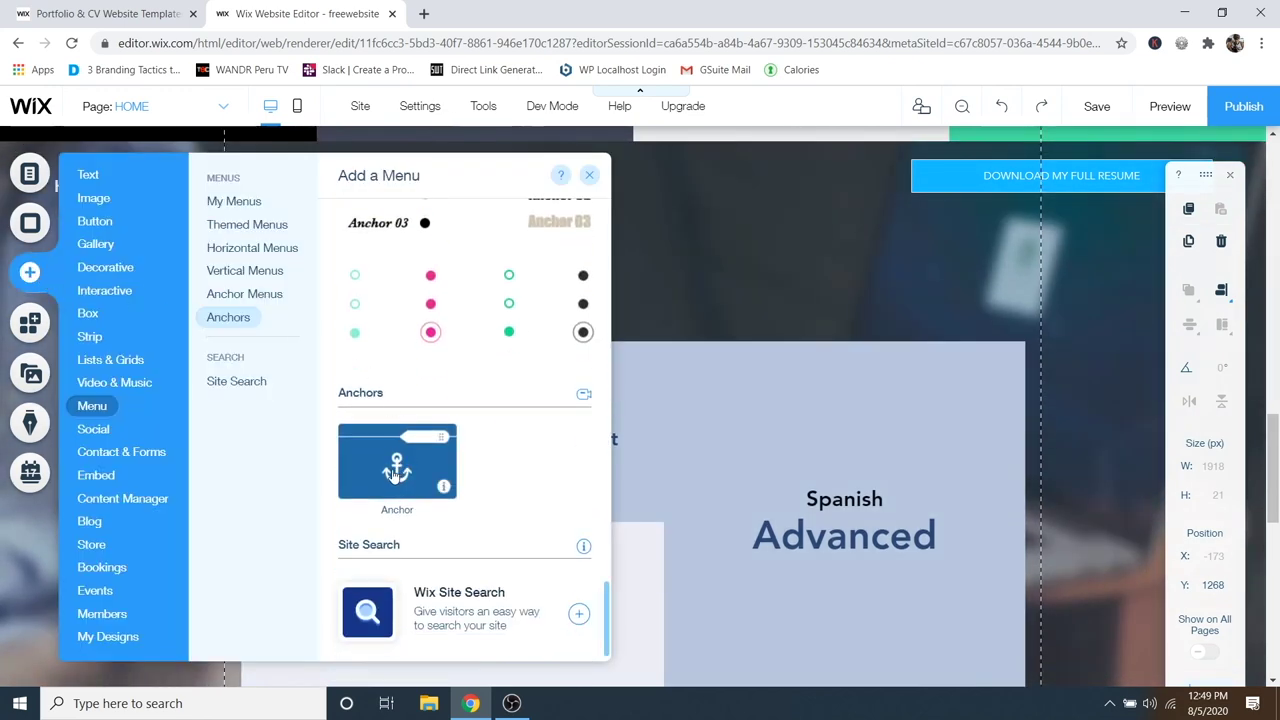
drag(452, 434, 775, 152)
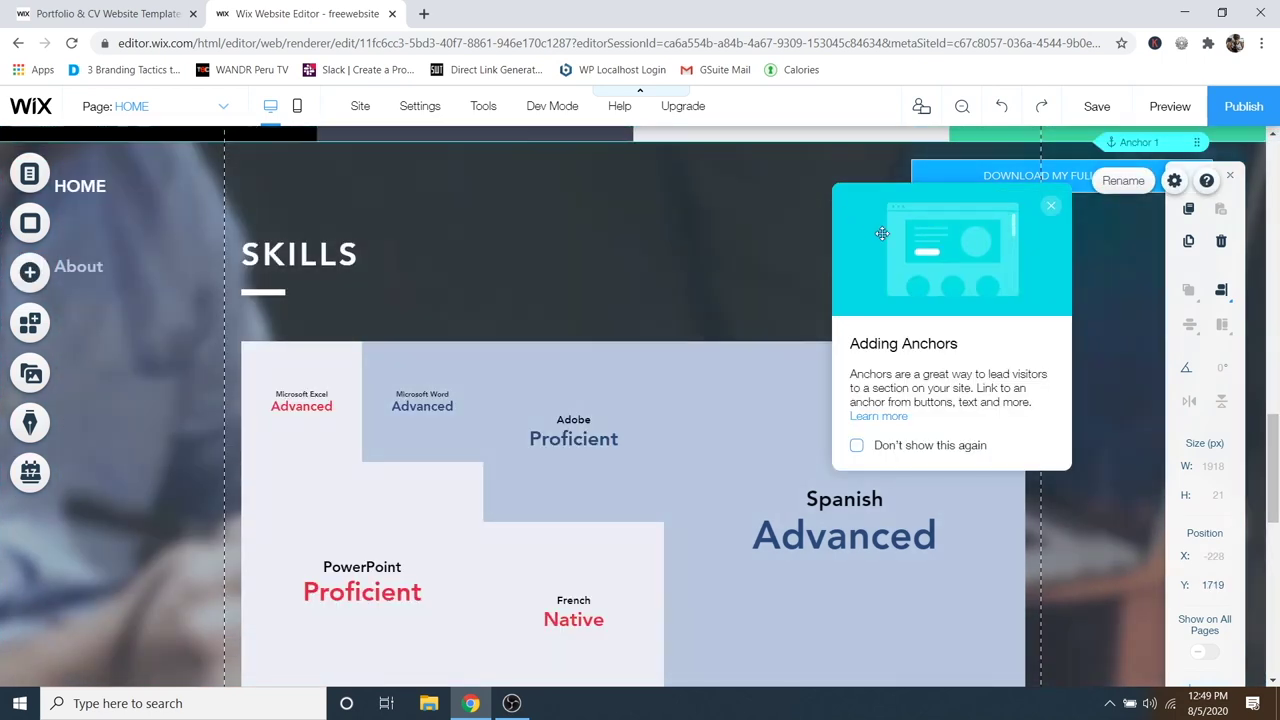
click(1128, 186)
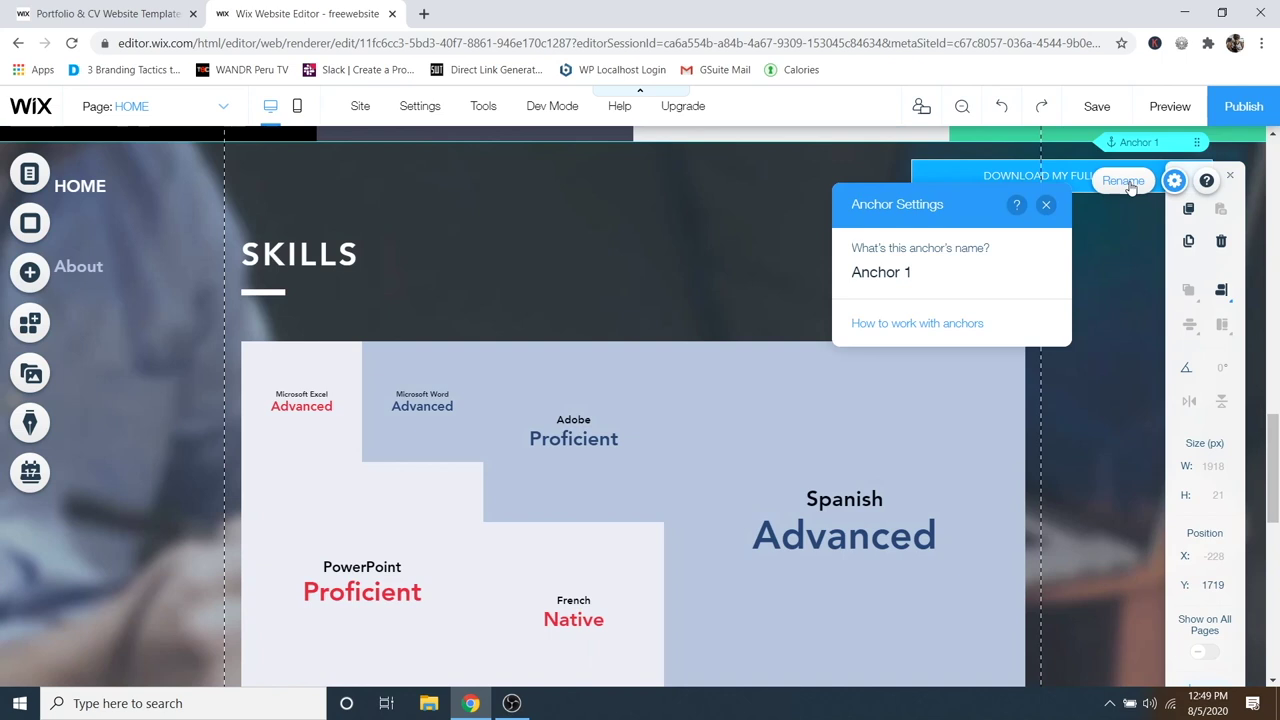
click(909, 277)
key(ctrl+a)
text(Skil)
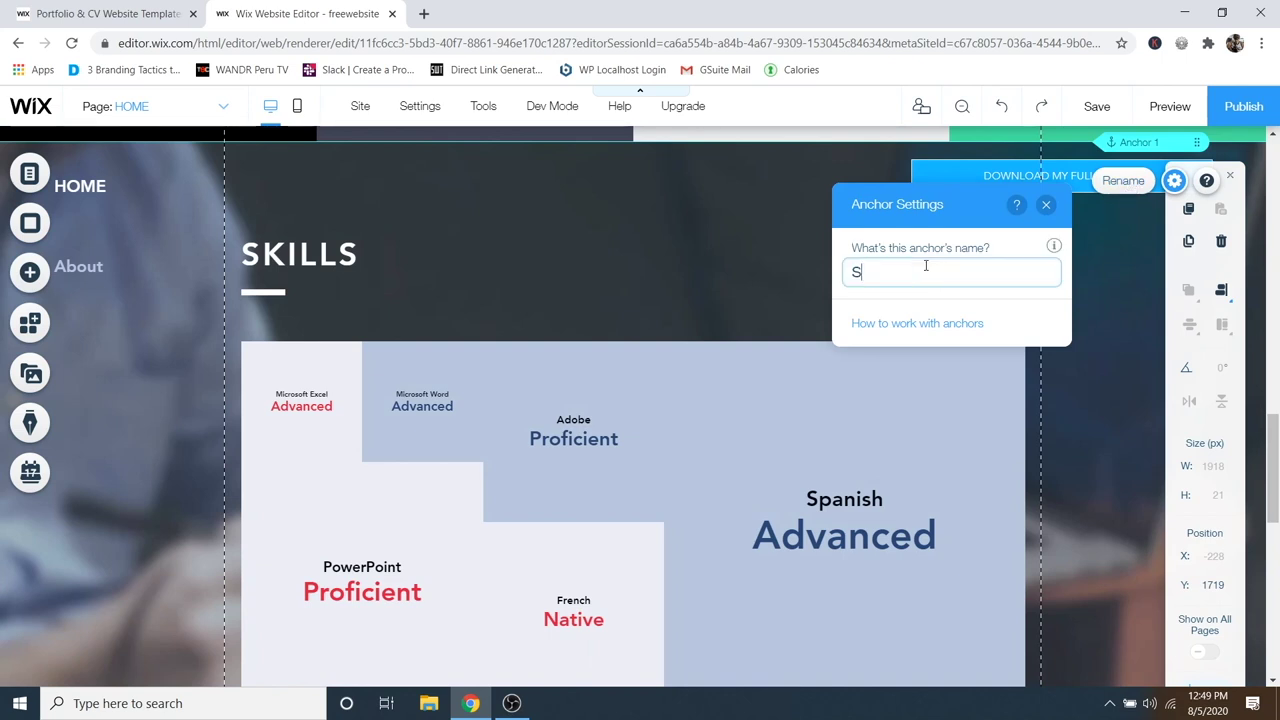
click(1046, 207)
Step: Place an anchor above the Quick ID / Contact Me section and name it Contact
scroll(730, 320, down, 7)
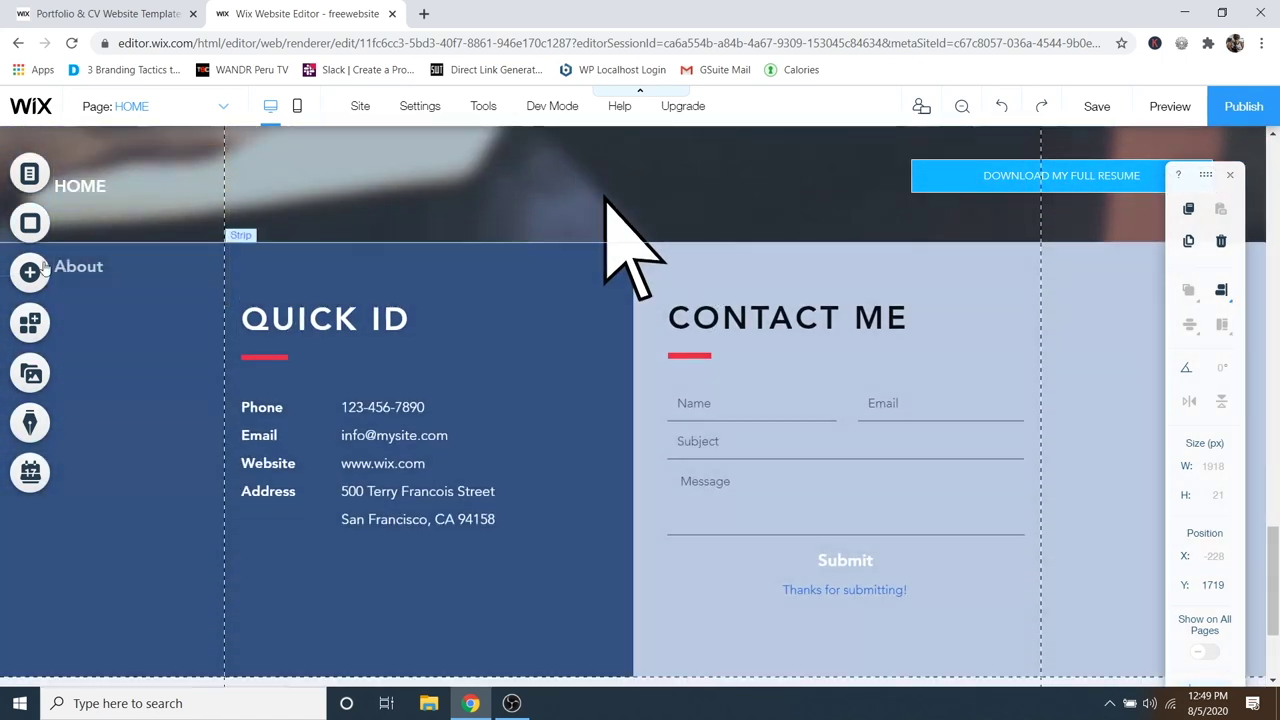
click(30, 272)
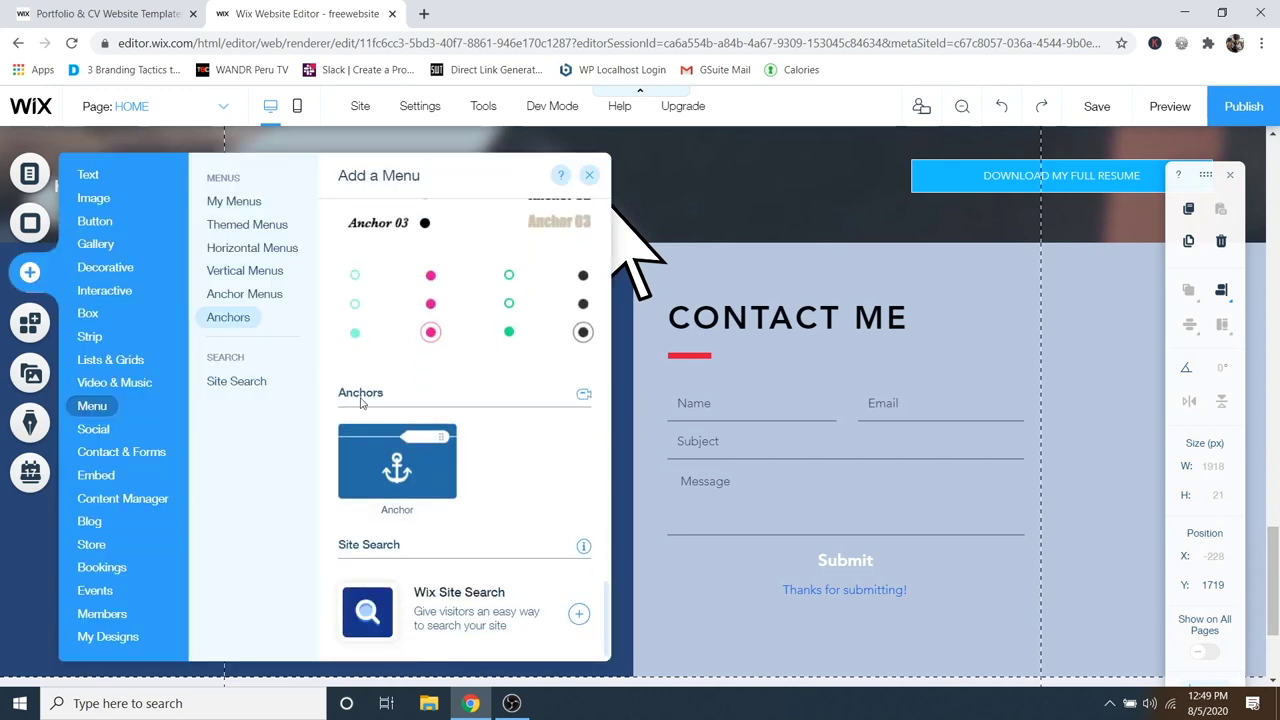
drag(397, 460, 754, 256)
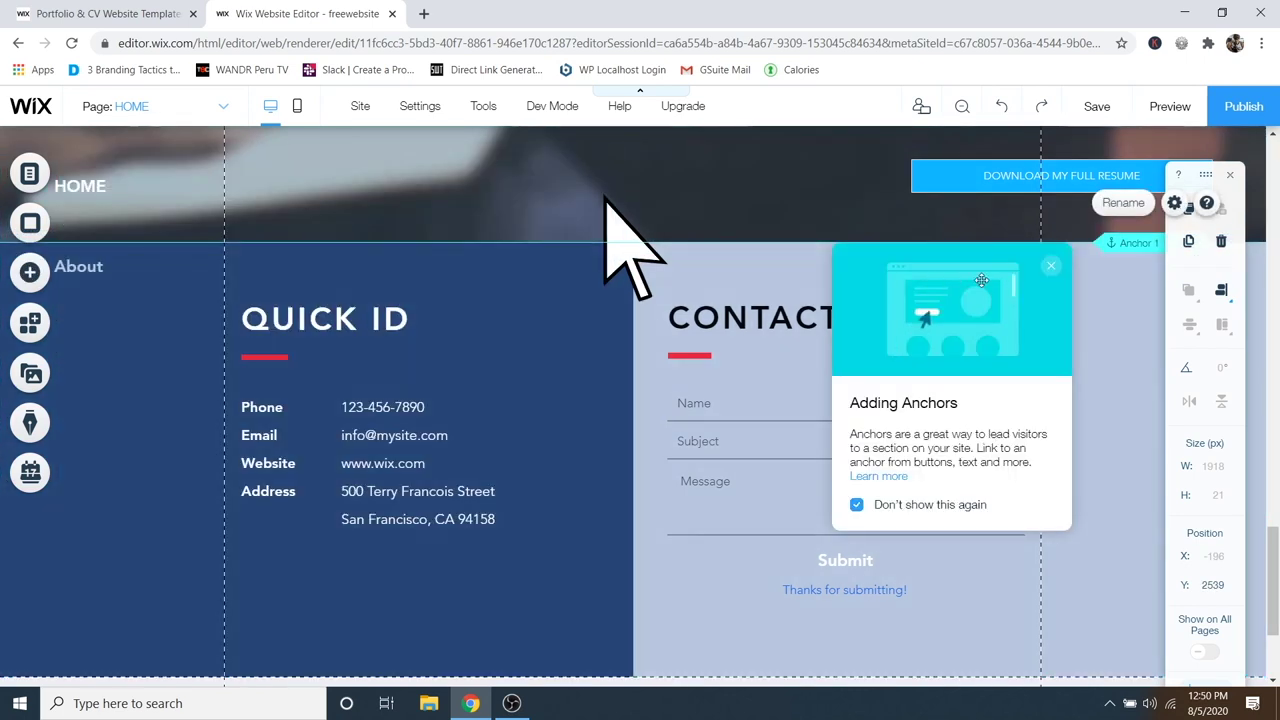
click(1121, 205)
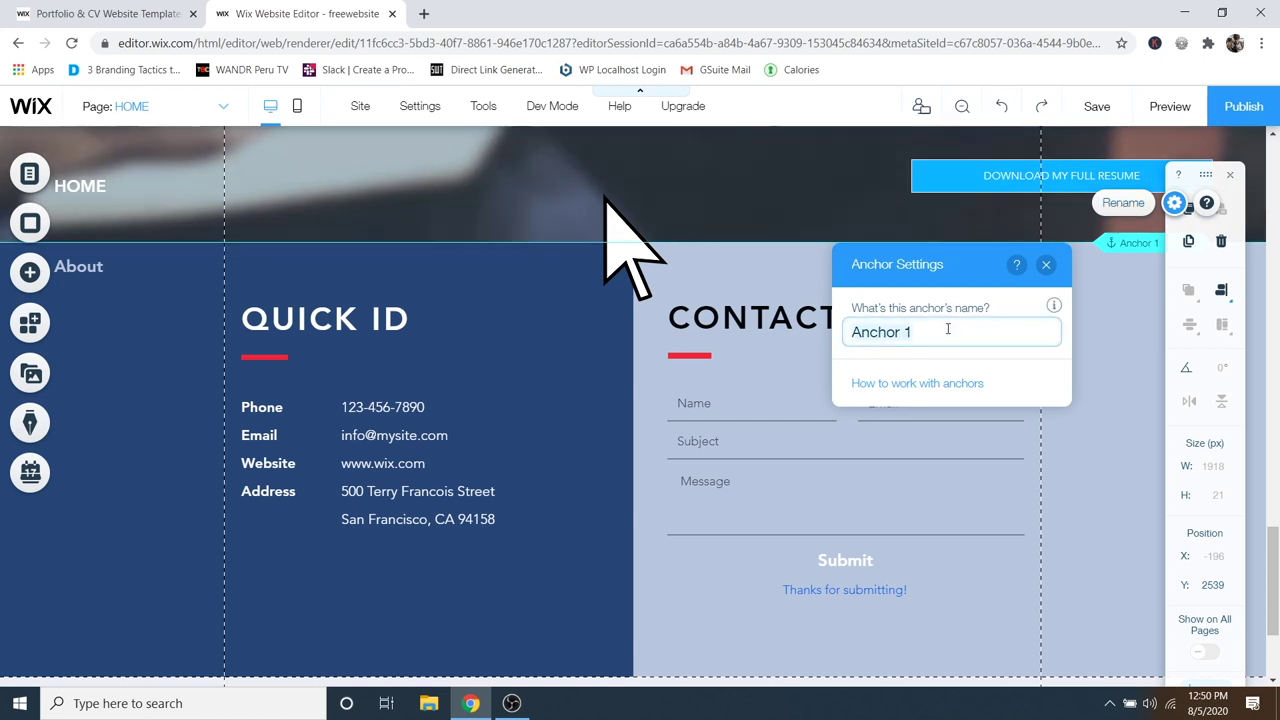
click(948, 329)
text(Contact)
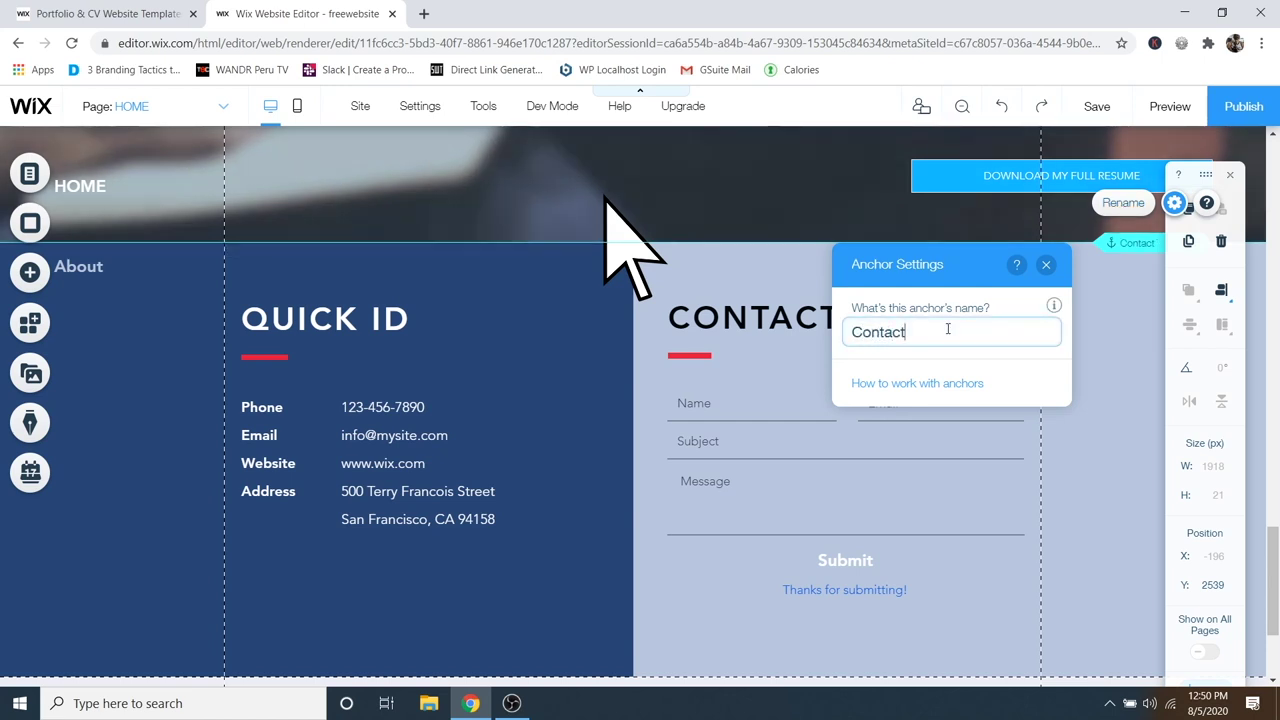
click(1047, 266)
scroll(672, 366, up, 5)
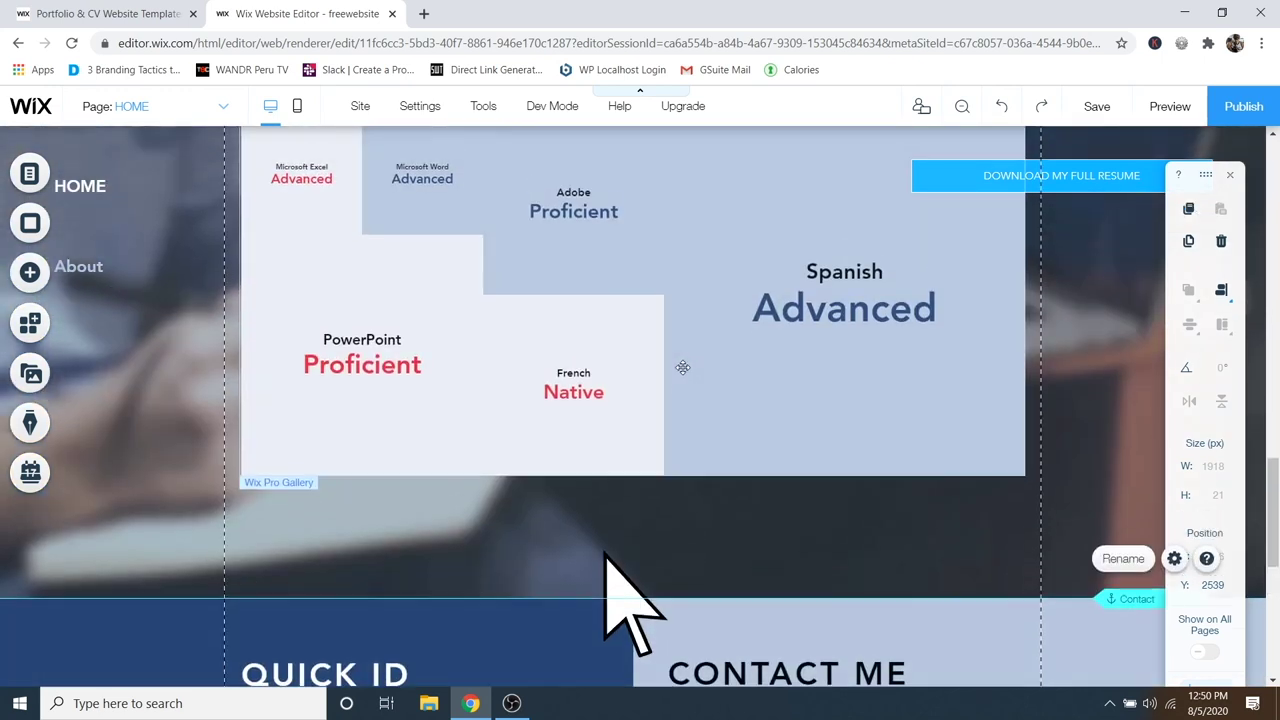
Step: Add a vertical menu item named Services linking to the Services anchor
scroll(672, 366, up, 10)
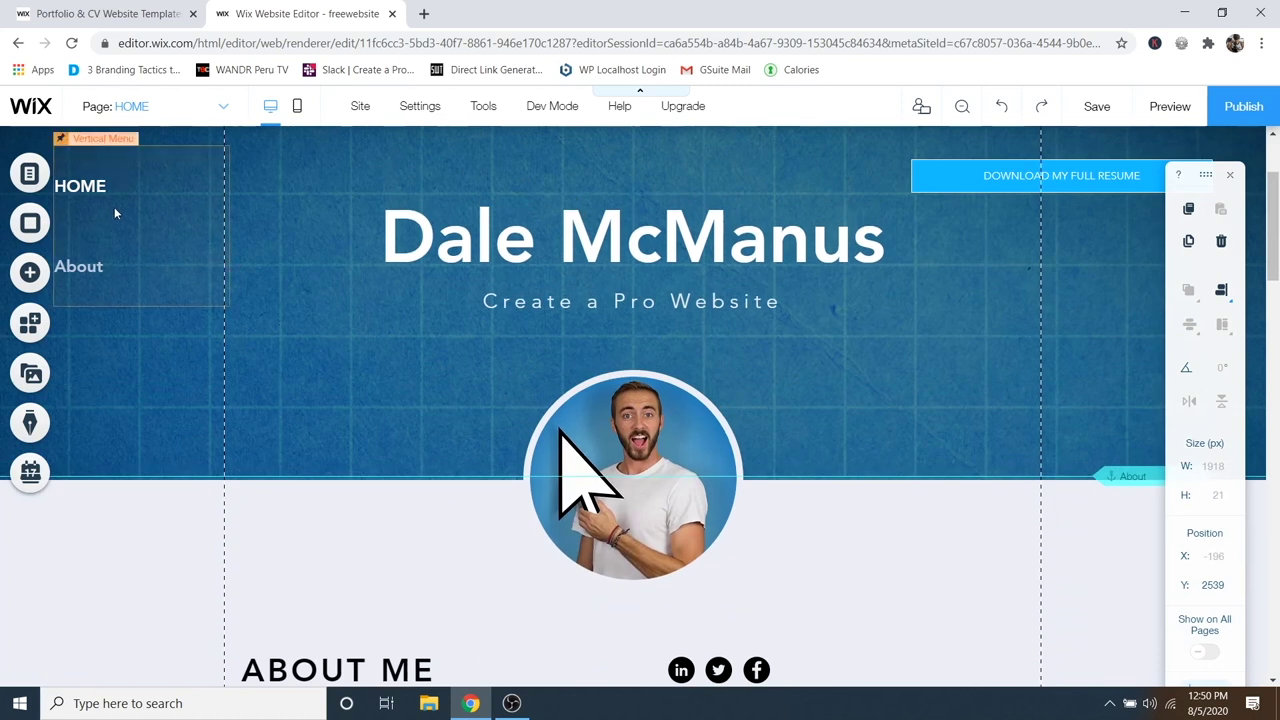
click(111, 202)
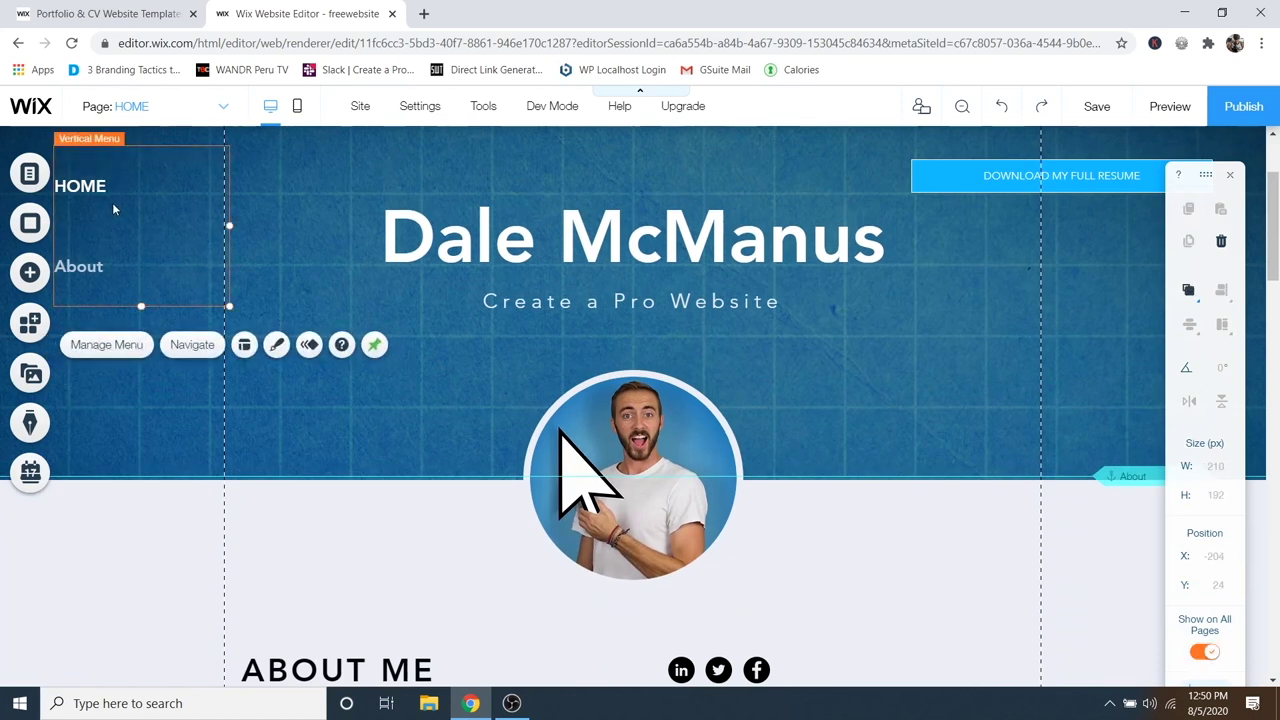
click(108, 345)
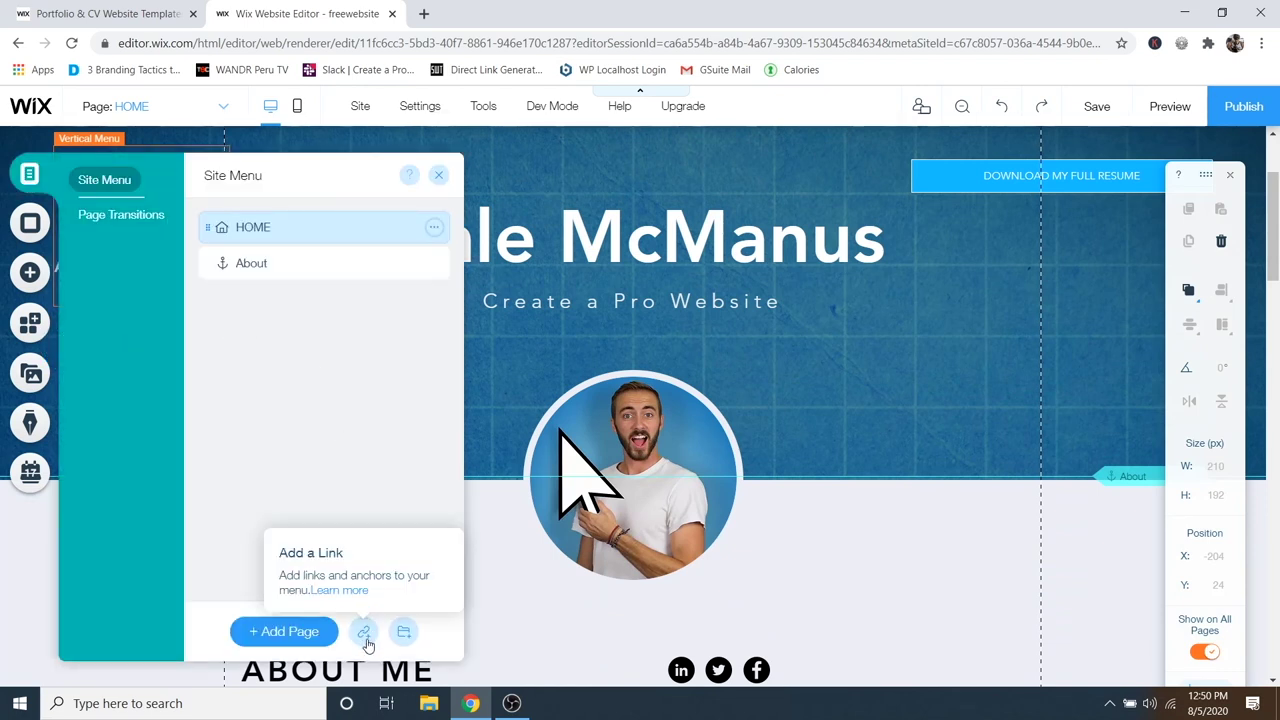
click(364, 632)
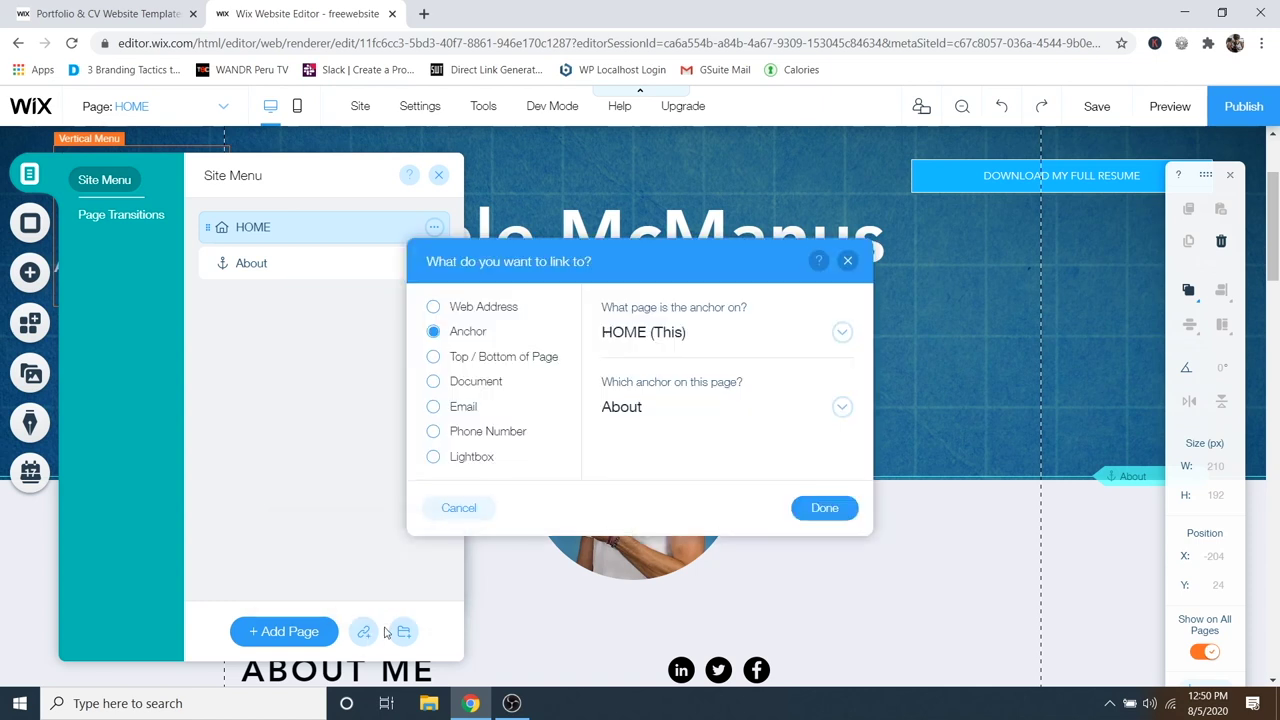
click(764, 412)
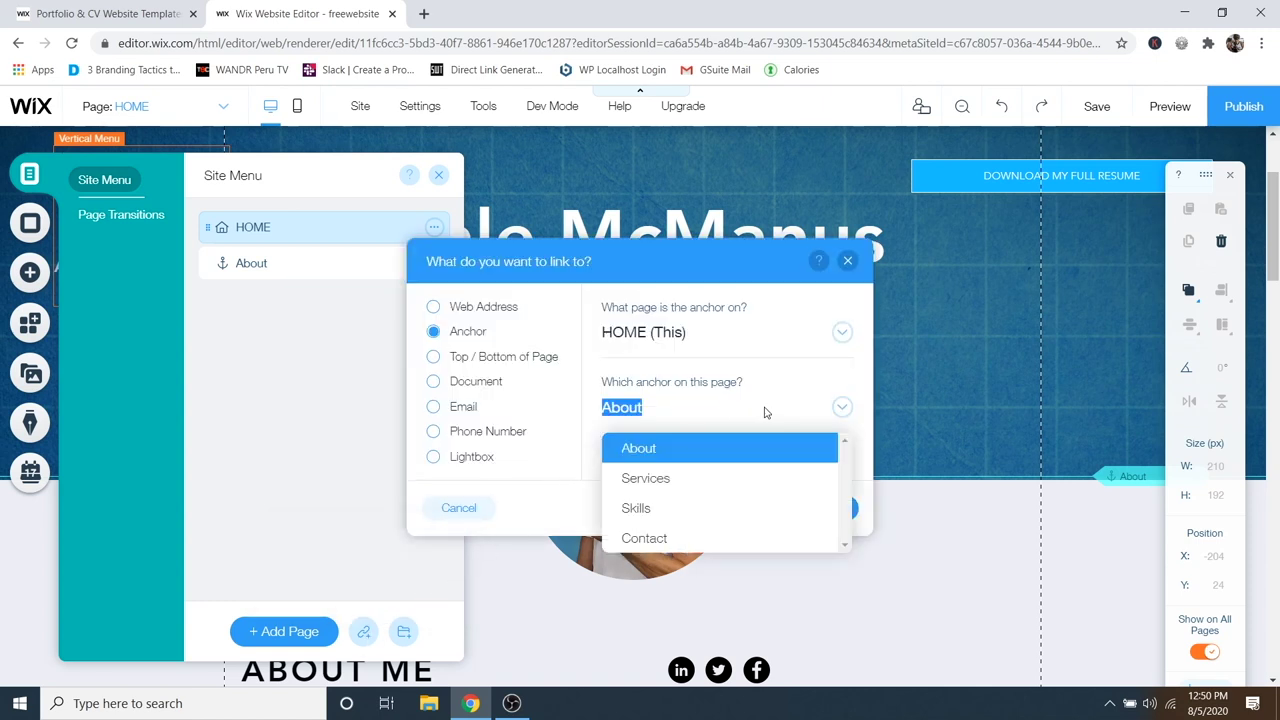
click(661, 480)
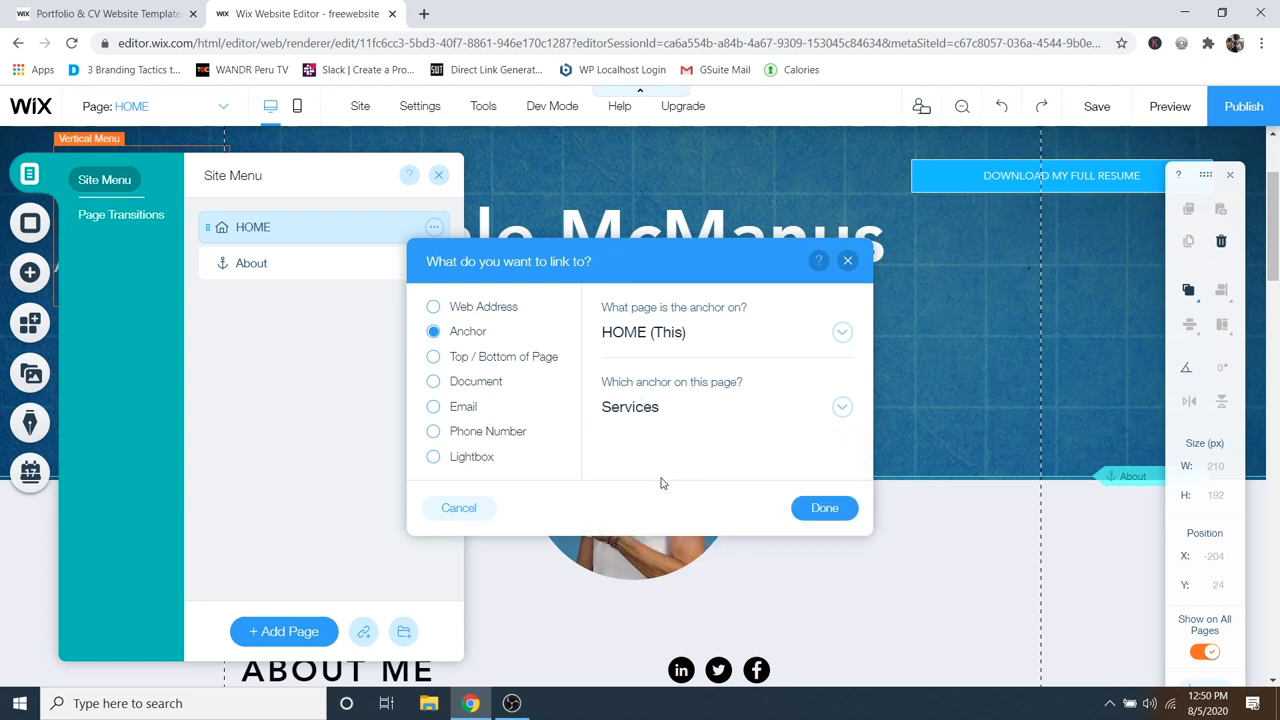
click(820, 509)
text(S)
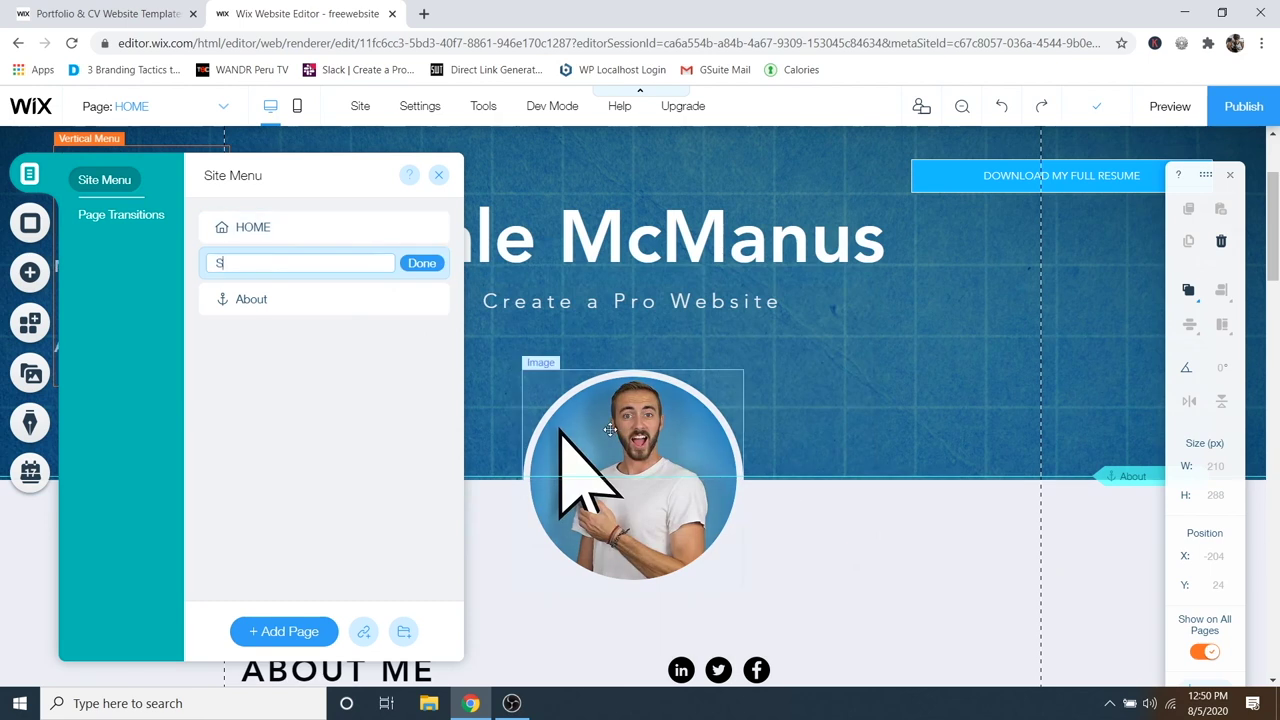
text(ervices)
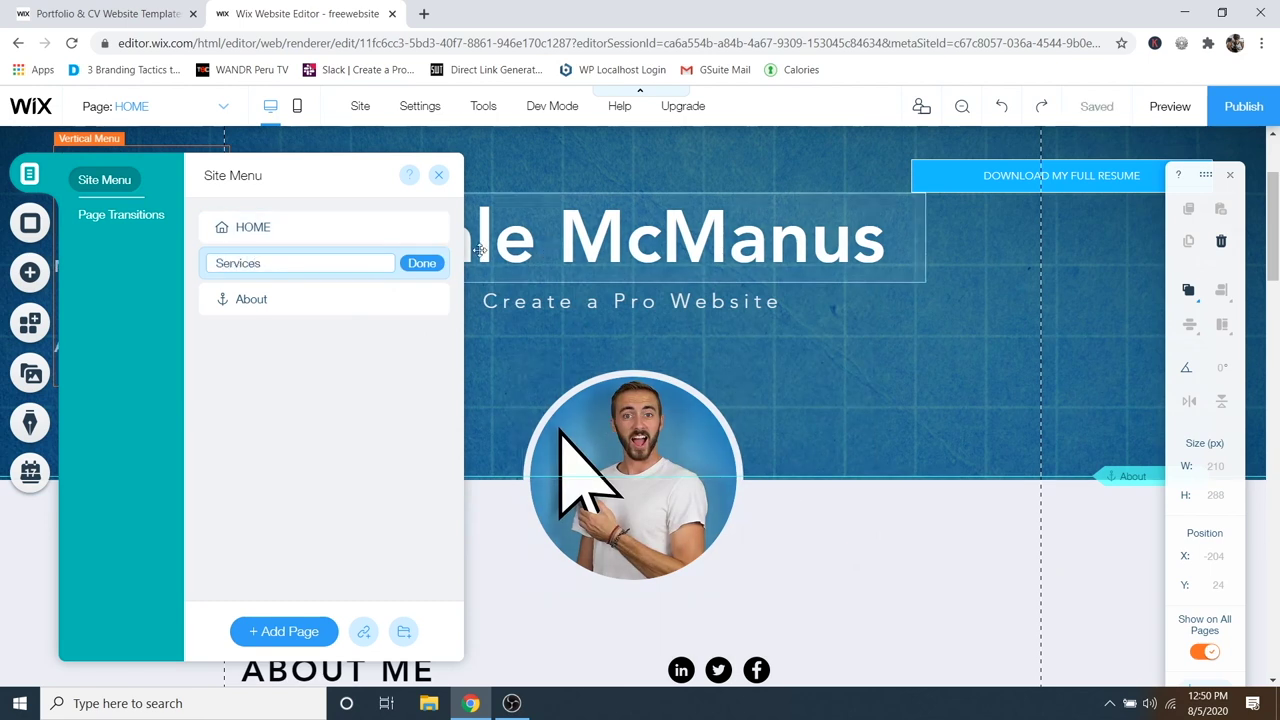
click(421, 265)
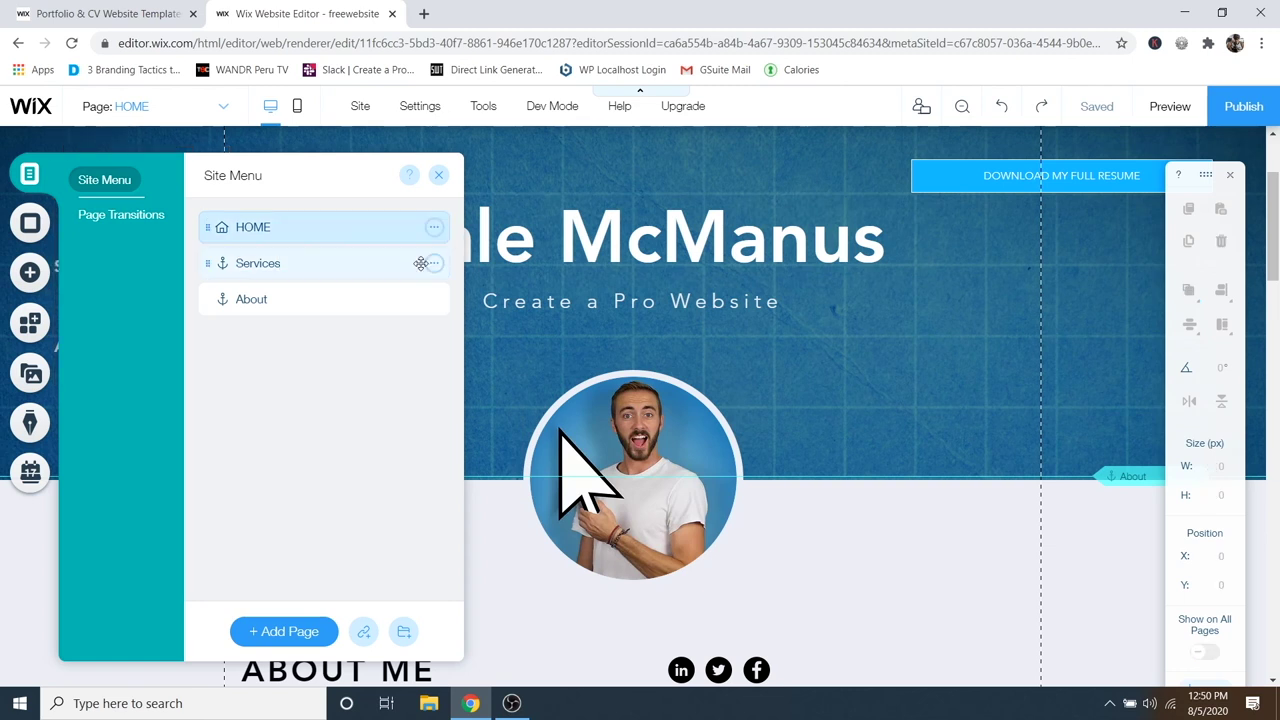
Step: Add a menu item named Skills linking to the Skills anchor
click(366, 634)
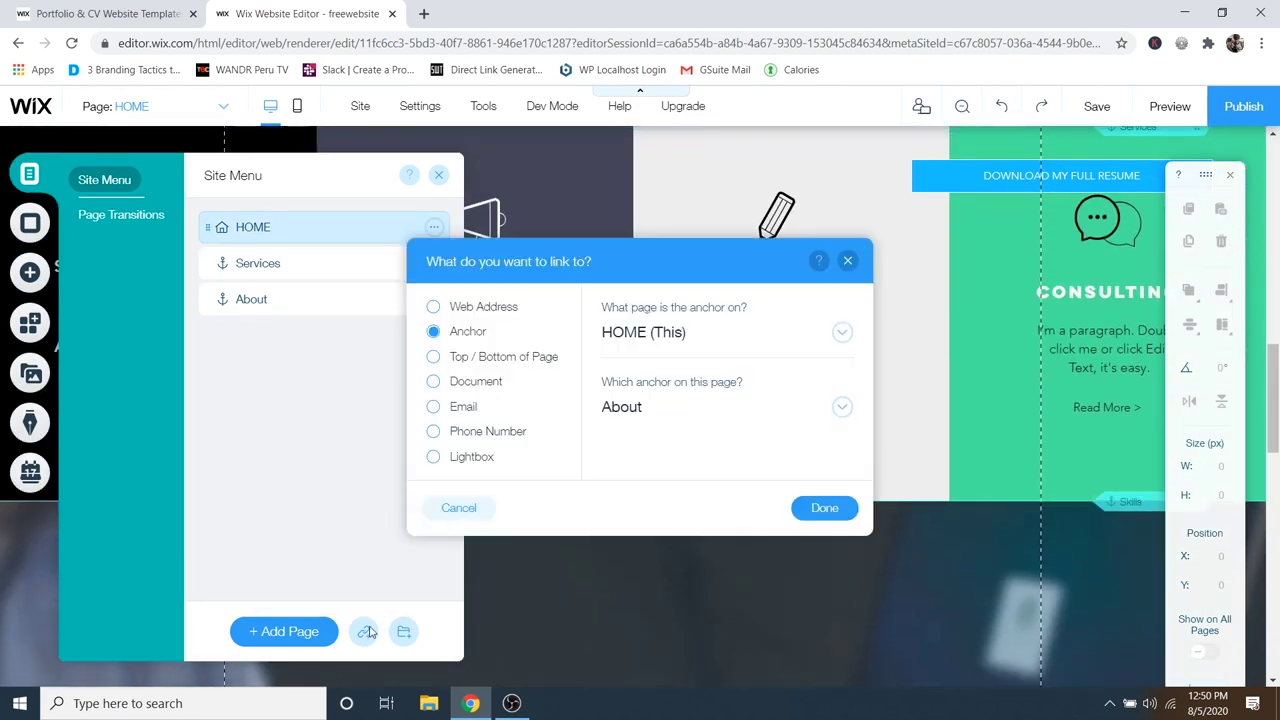
click(720, 410)
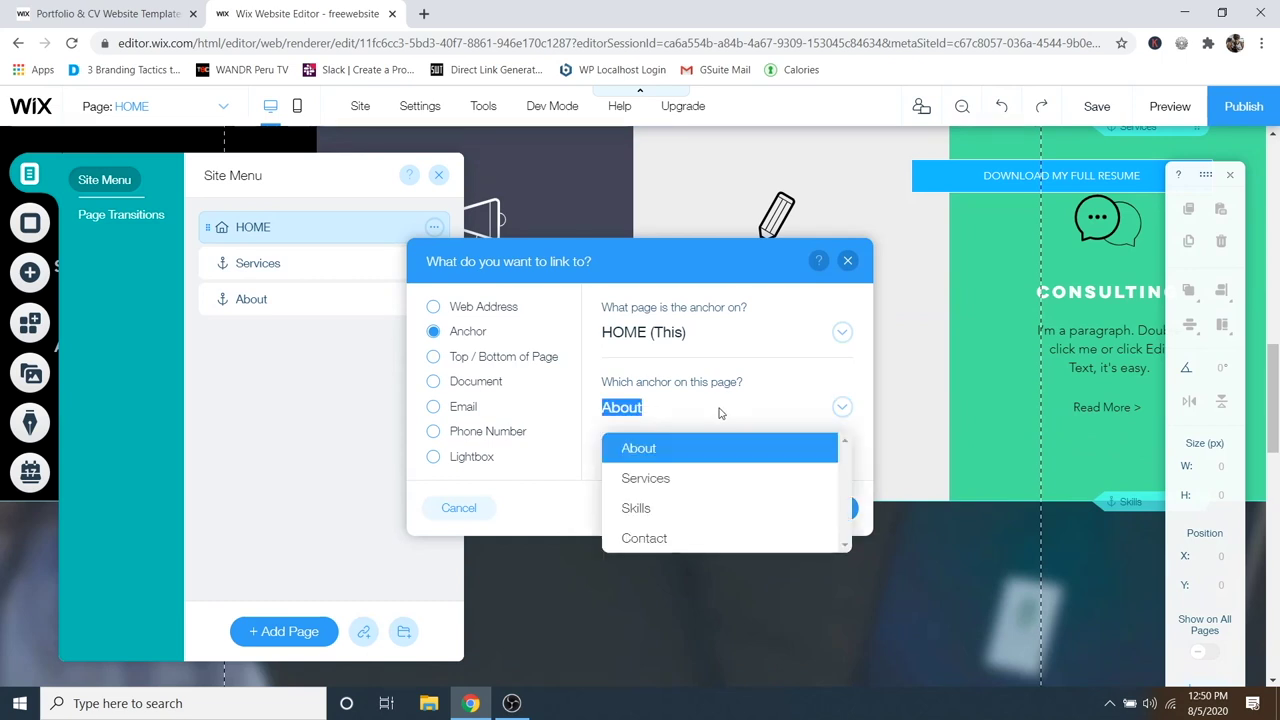
click(663, 510)
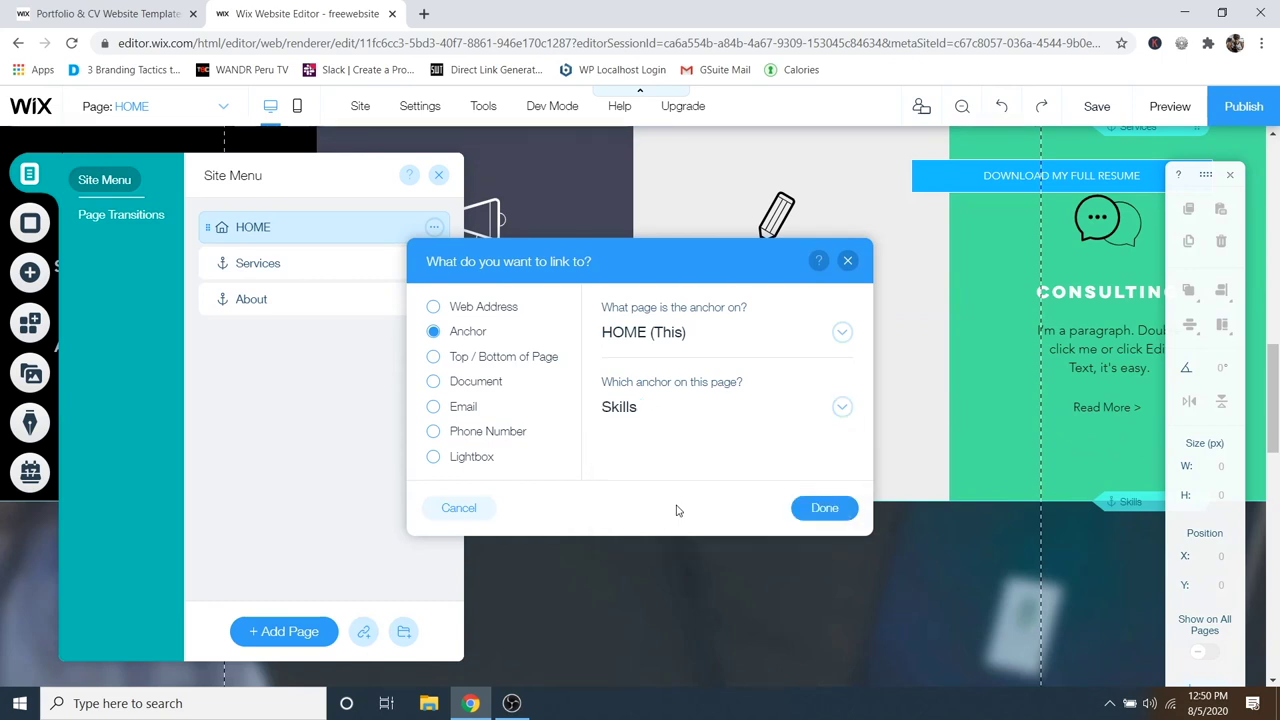
click(824, 509)
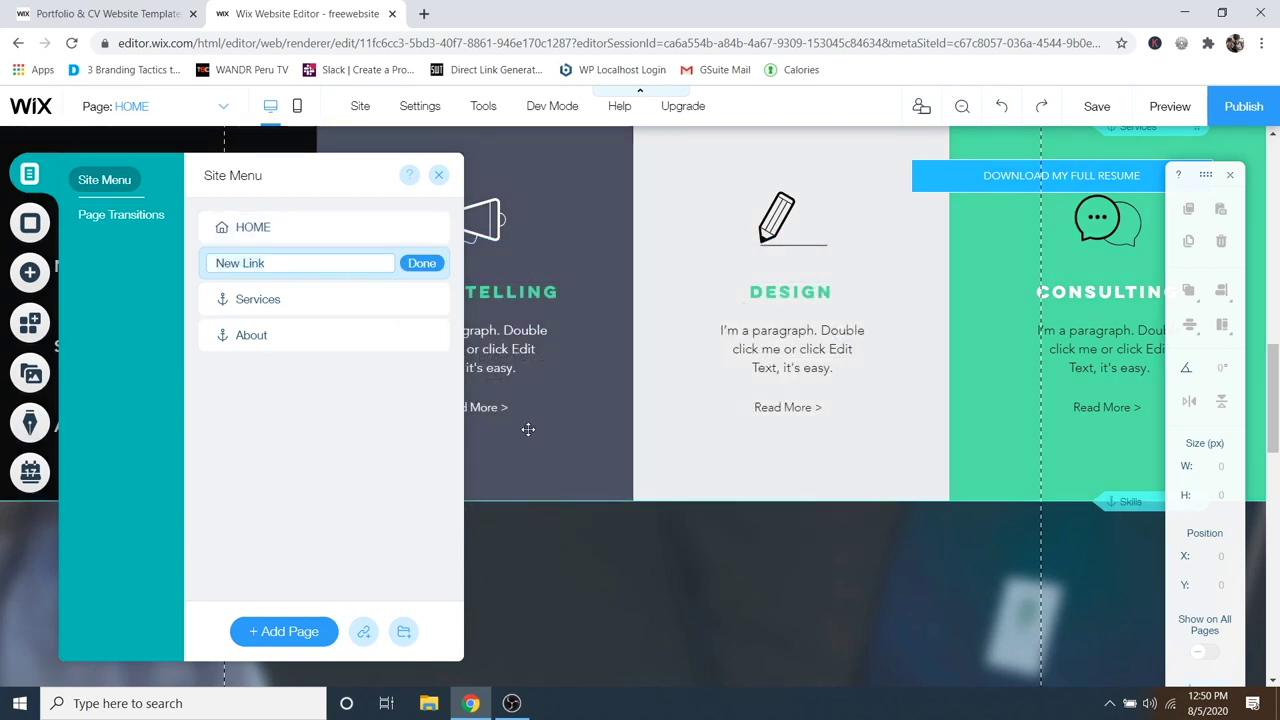
text(Skills)
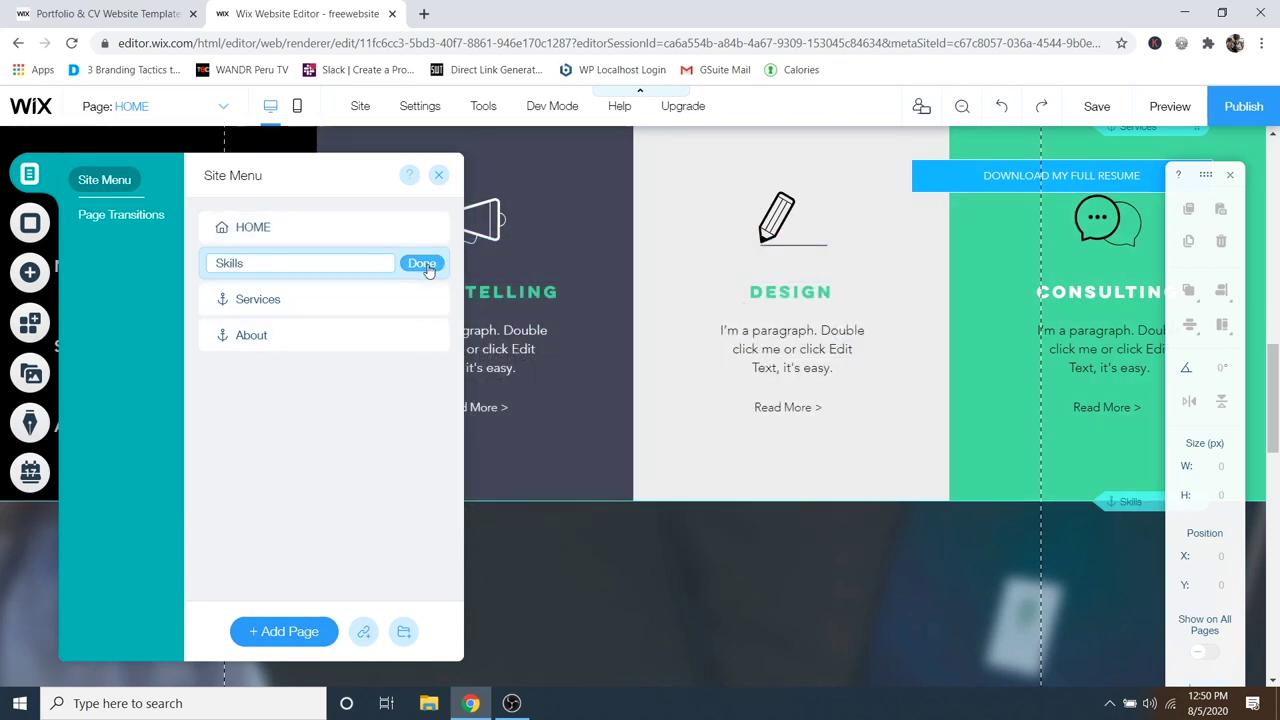
click(424, 264)
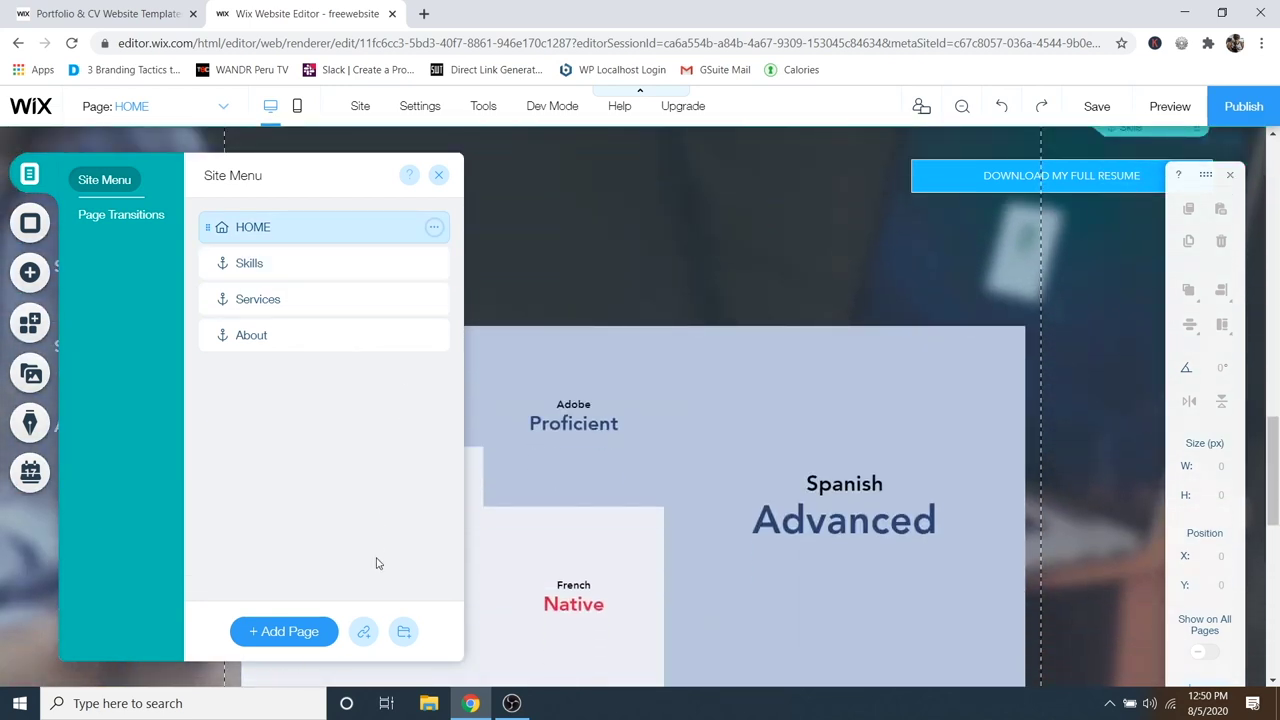
Step: Add a menu item named Contact linking to the Contact anchor
click(363, 633)
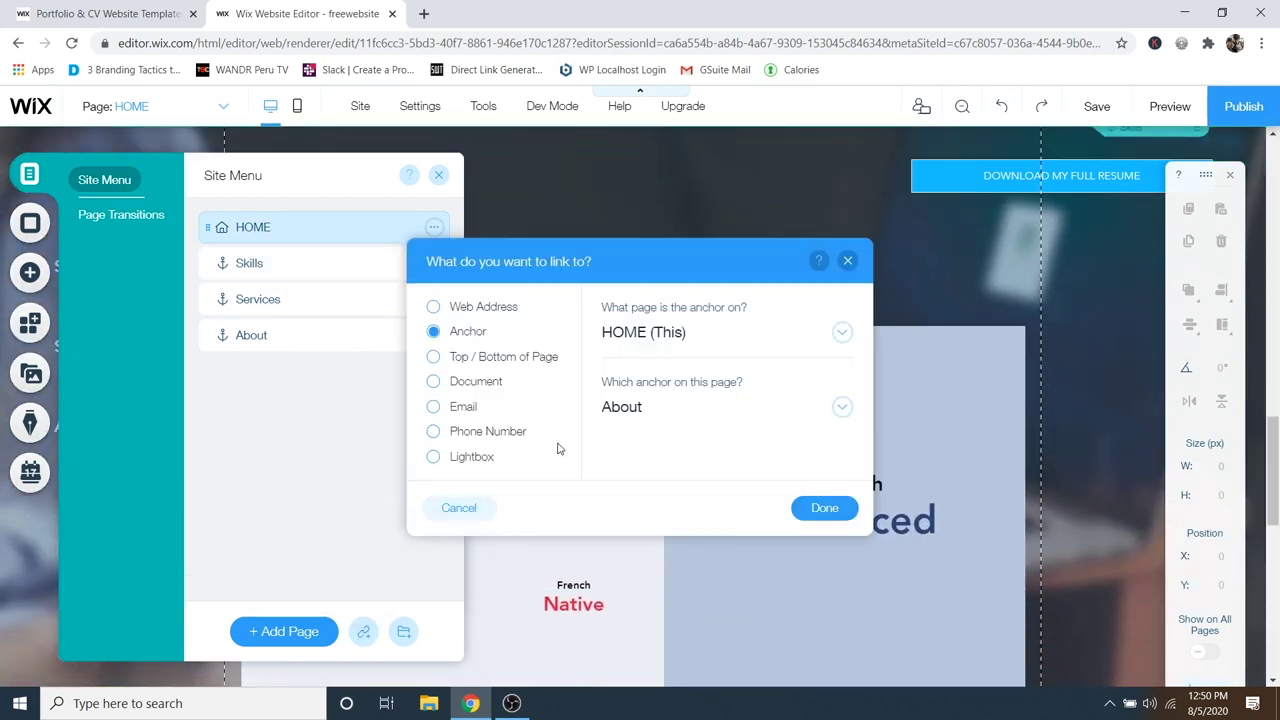
click(686, 408)
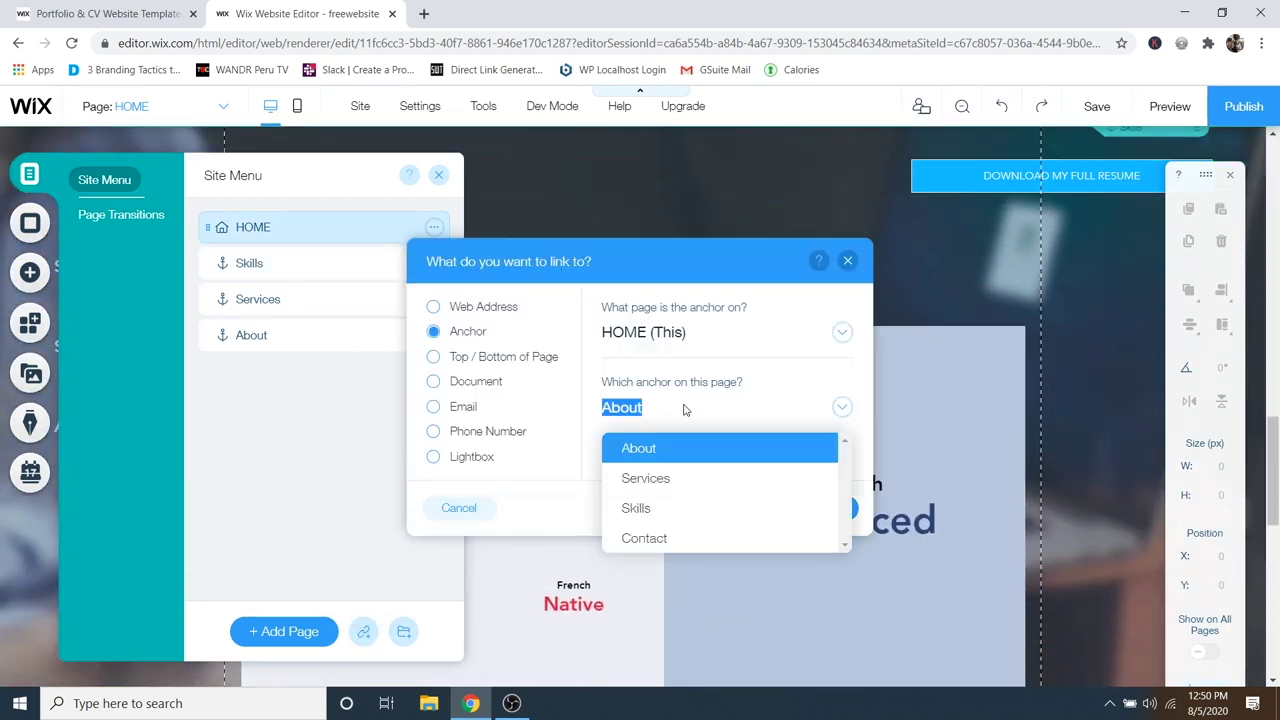
click(645, 539)
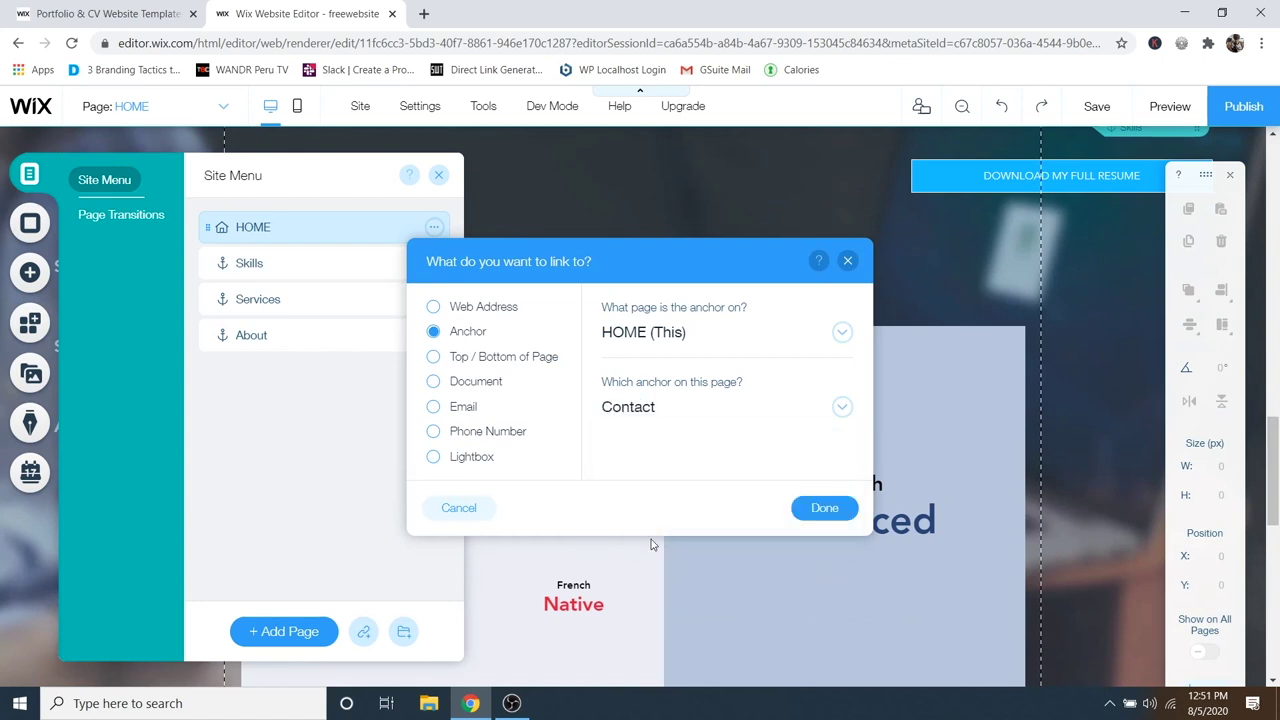
click(824, 509)
text(Contact)
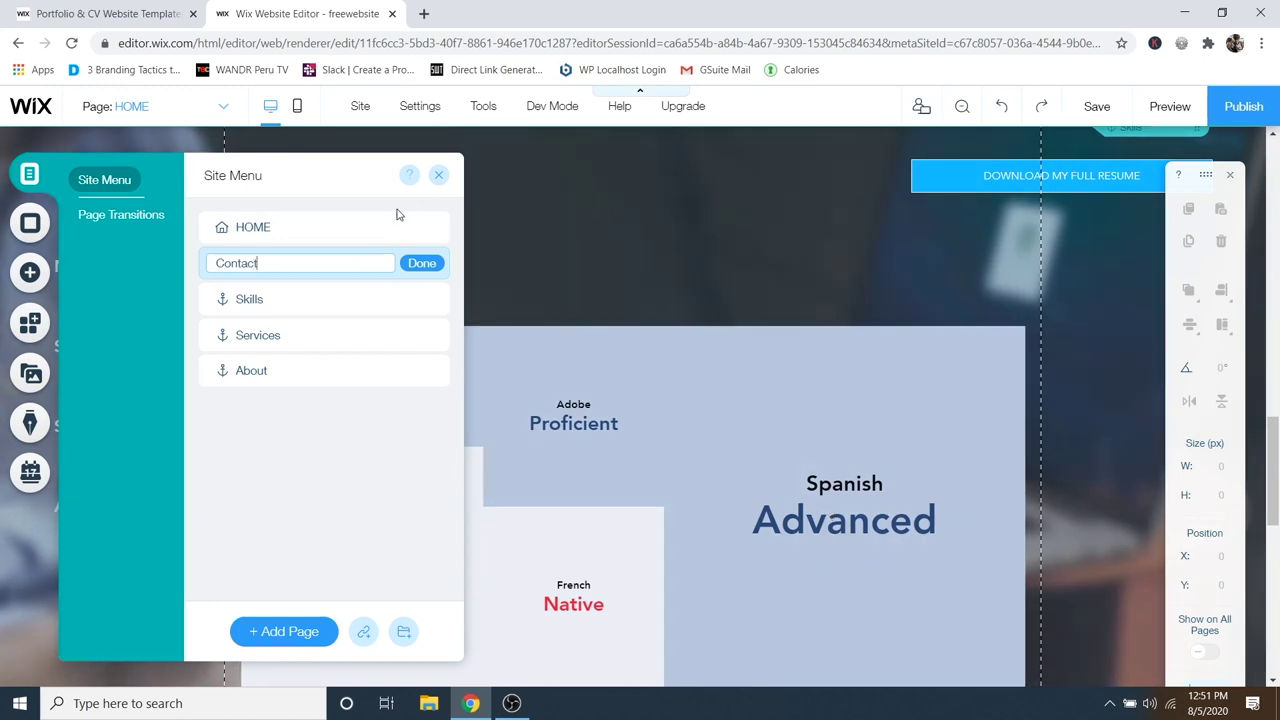
click(421, 263)
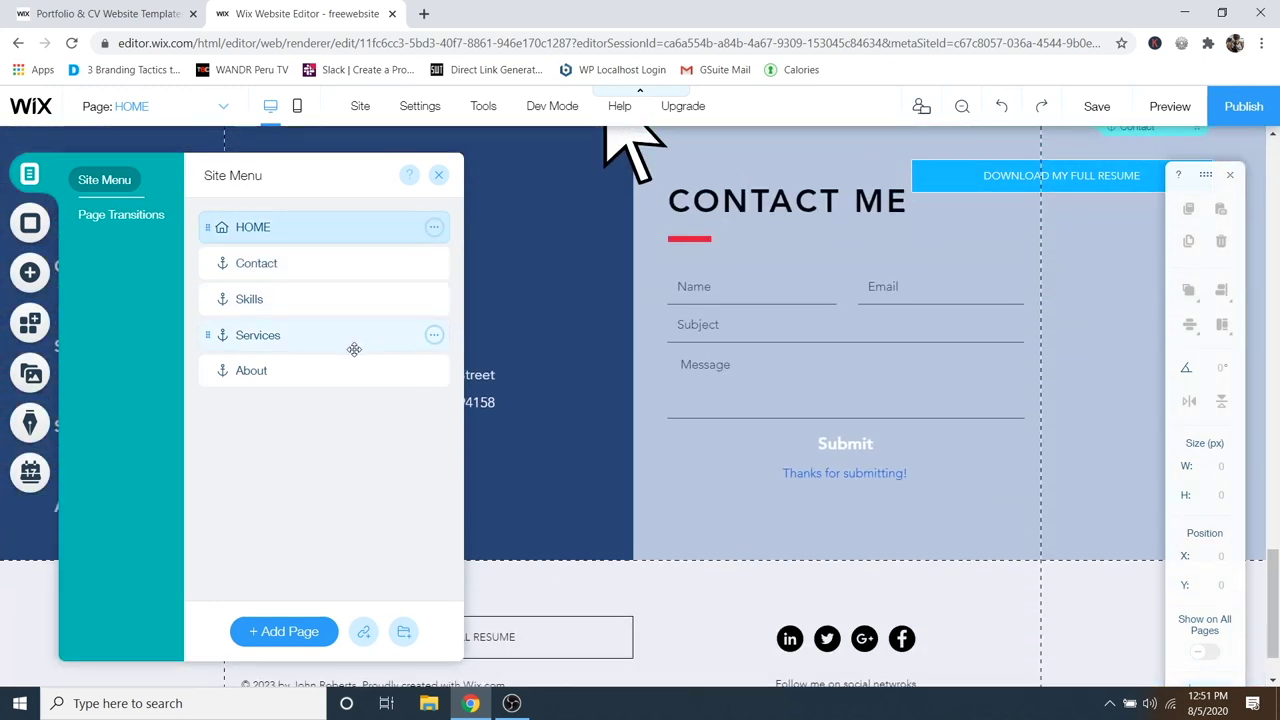
scroll(545, 373, up, 6)
scroll(545, 373, up, 10)
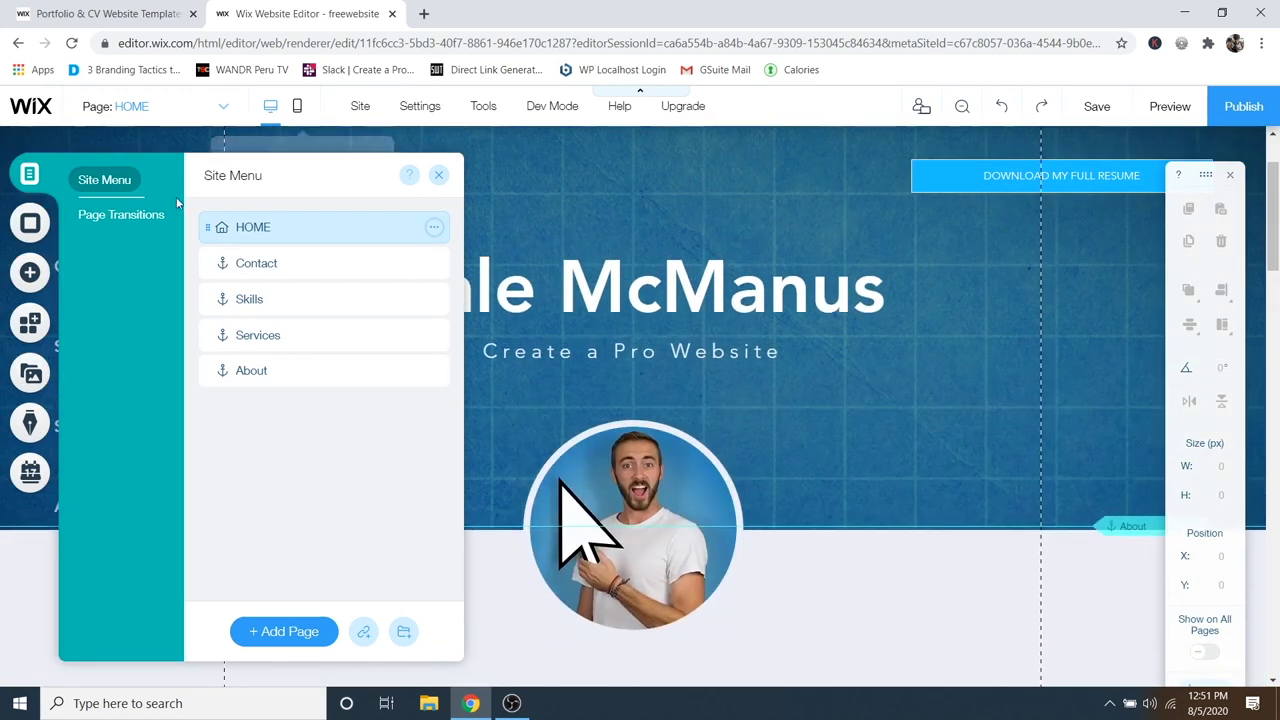
click(439, 177)
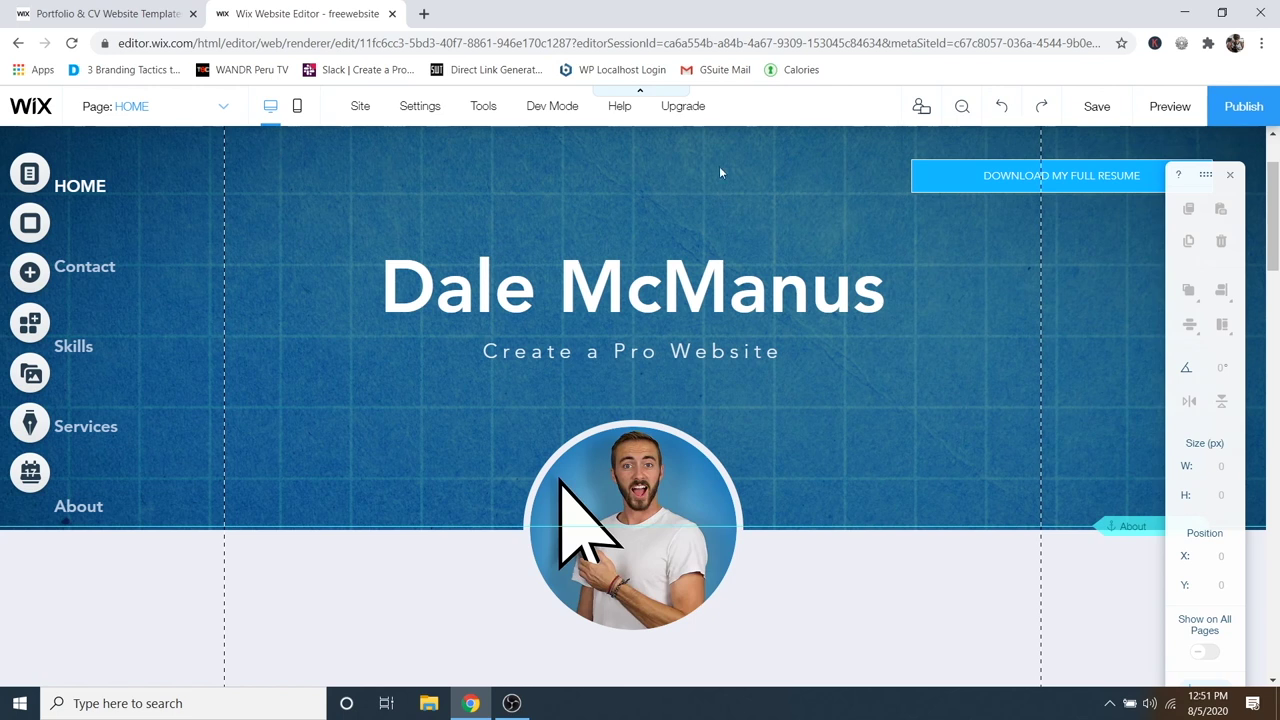
Step: Drag the side menu items into the order HOME, About, Services, Skills, Contact
click(134, 203)
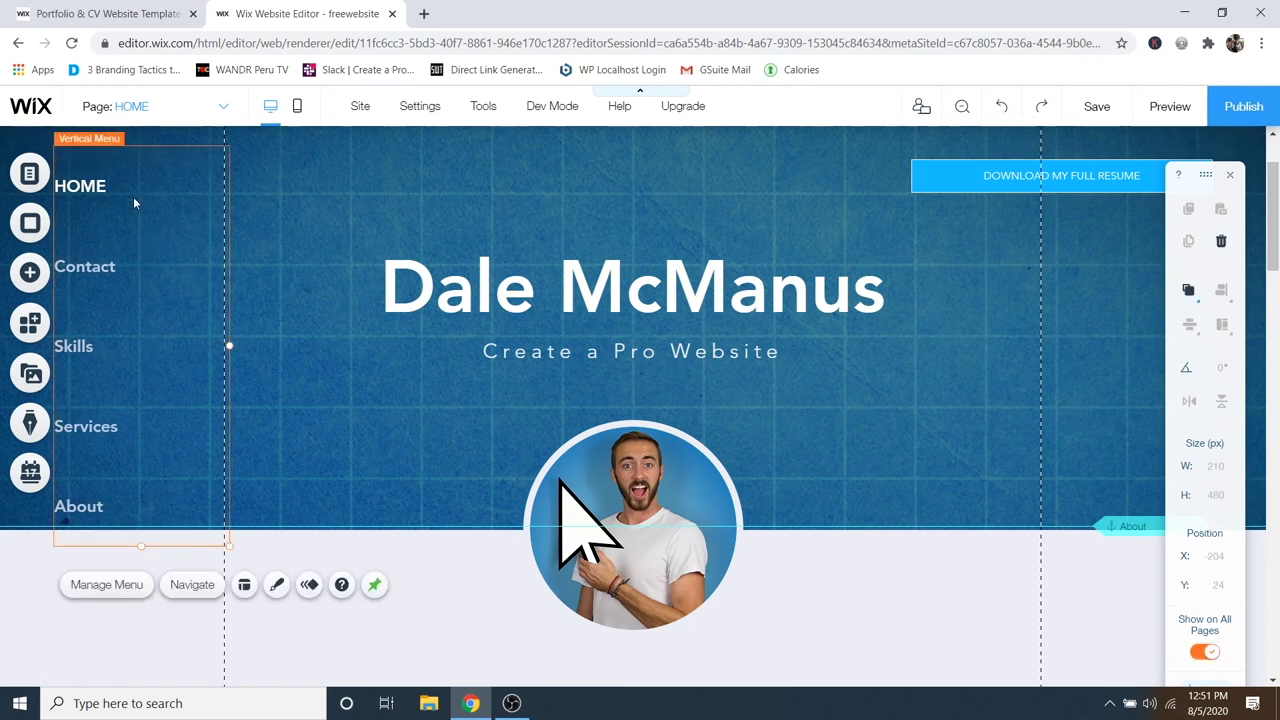
click(107, 585)
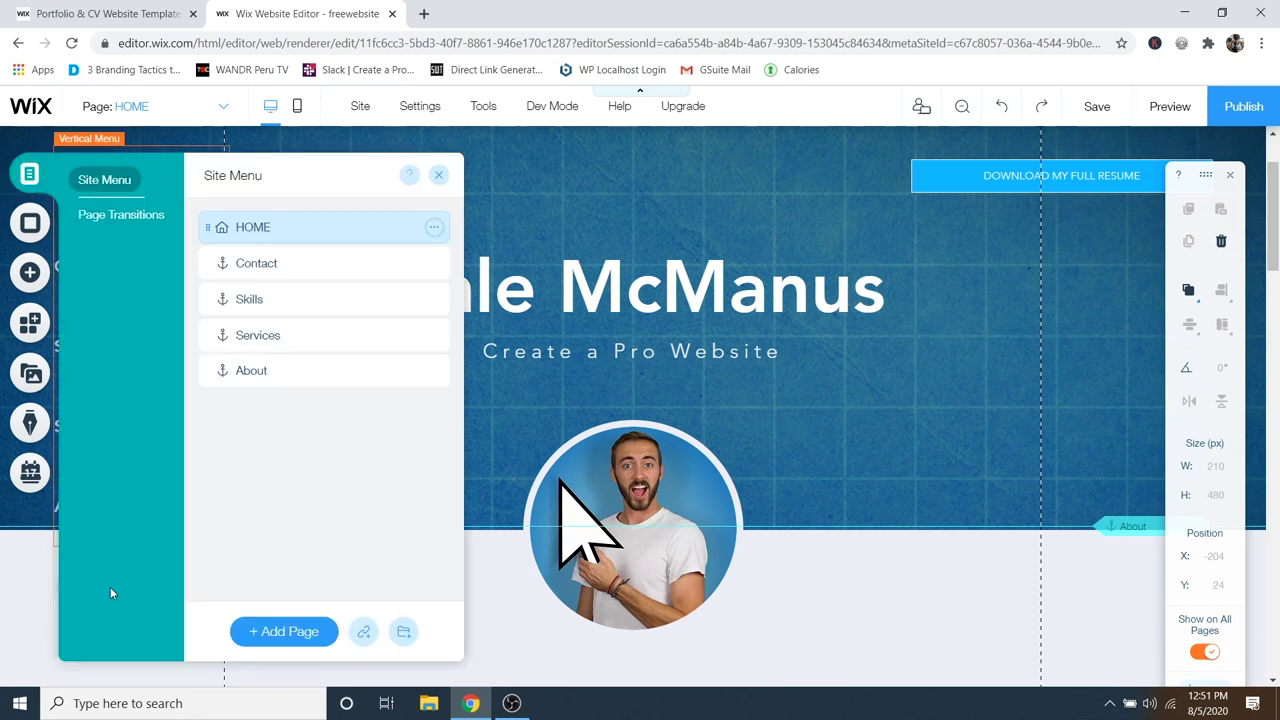
drag(280, 266, 270, 333)
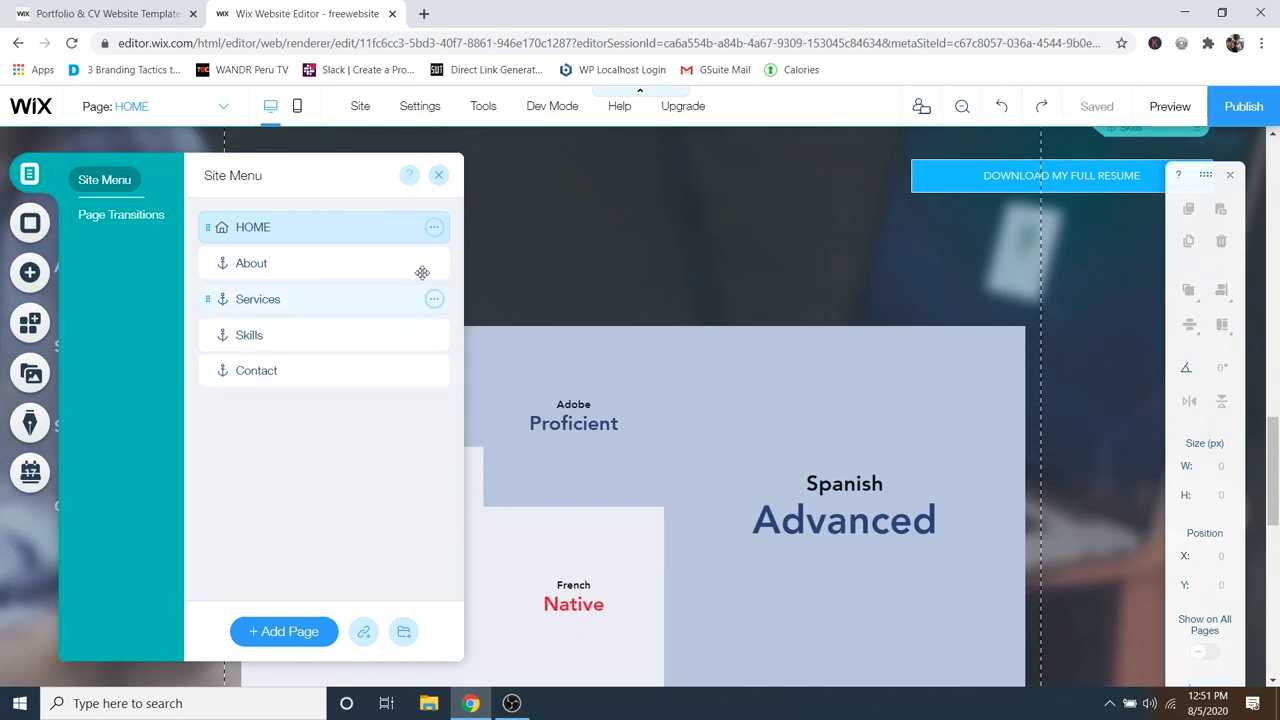
click(438, 178)
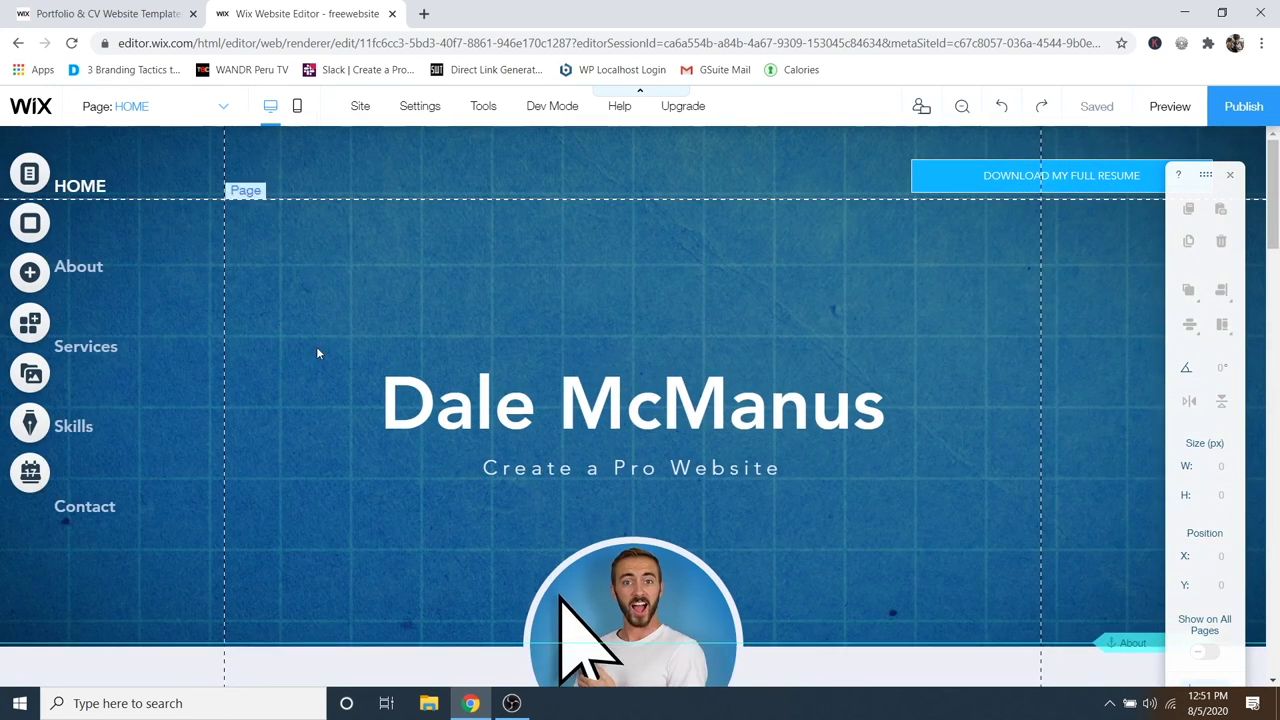
Step: Delete the vertical side menu and place a themed horizontal menu in the header
click(105, 268)
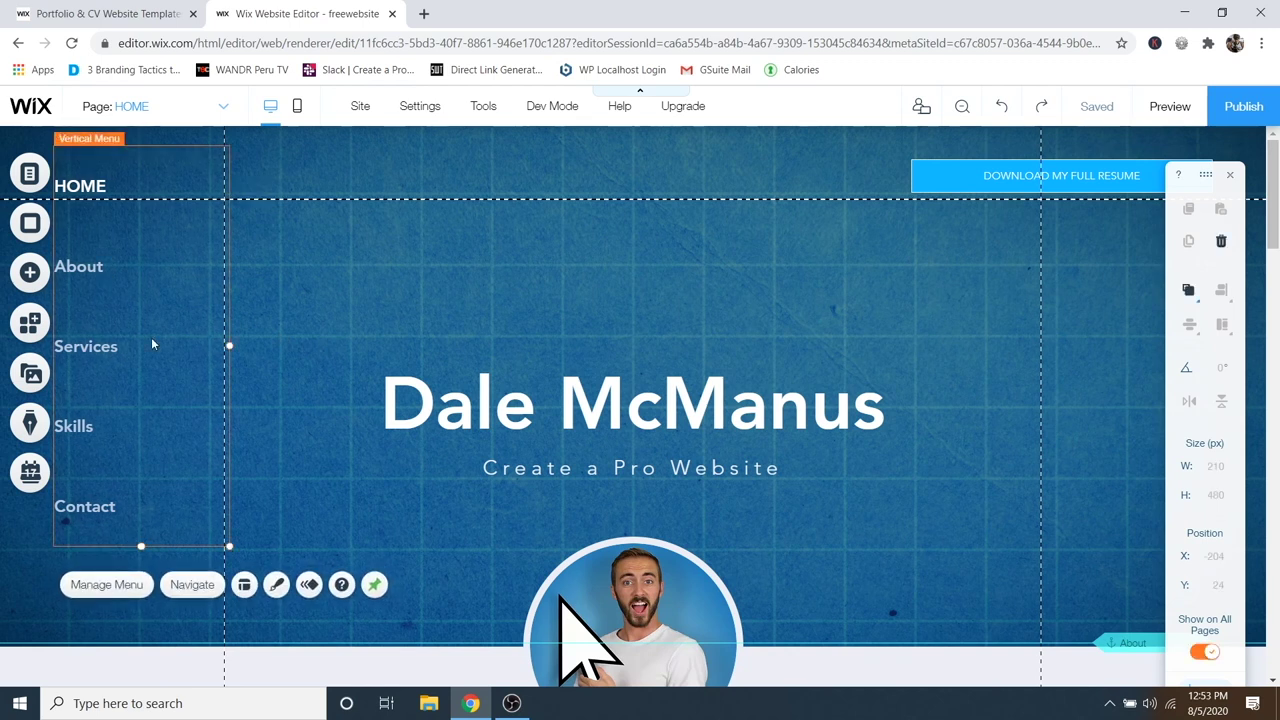
key(Delete)
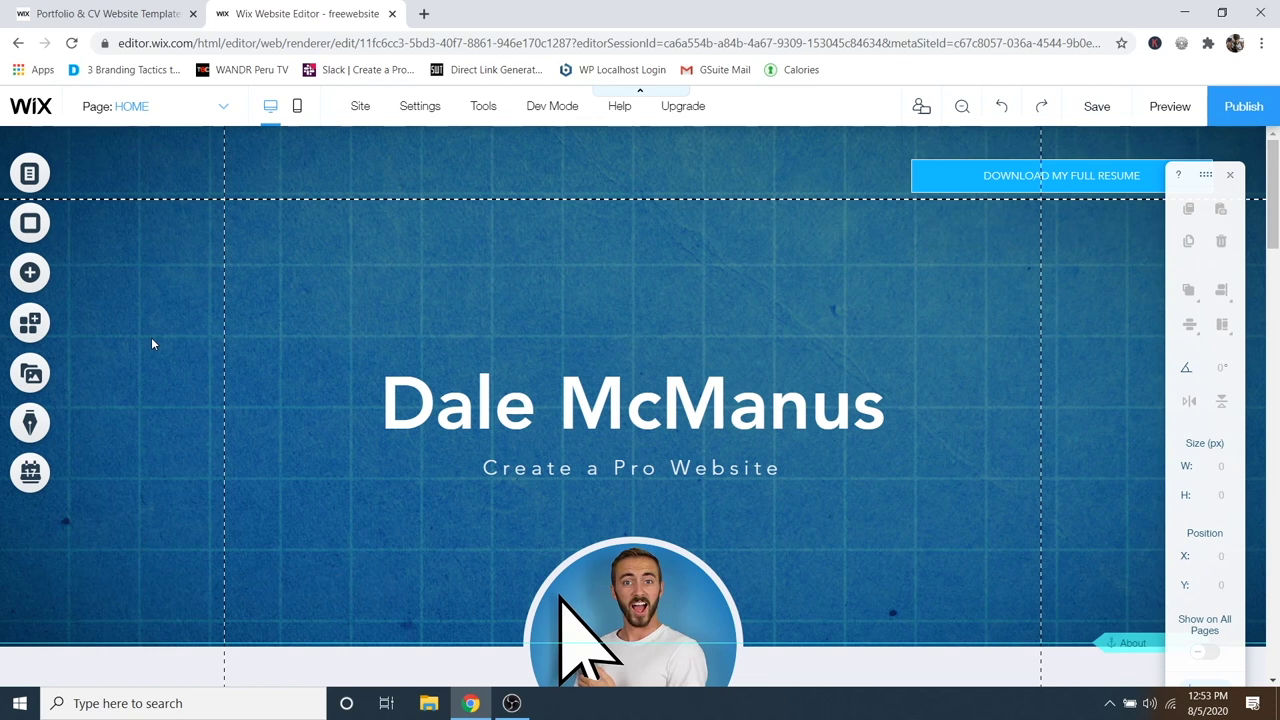
click(33, 276)
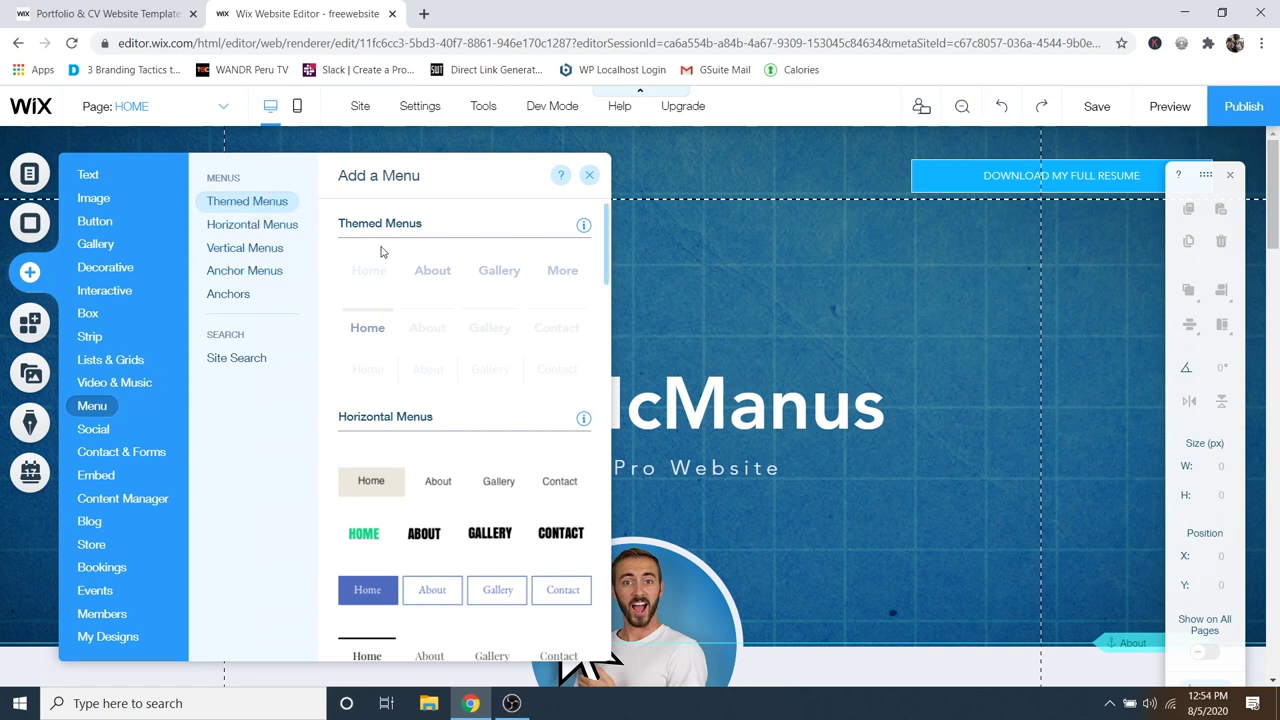
click(463, 269)
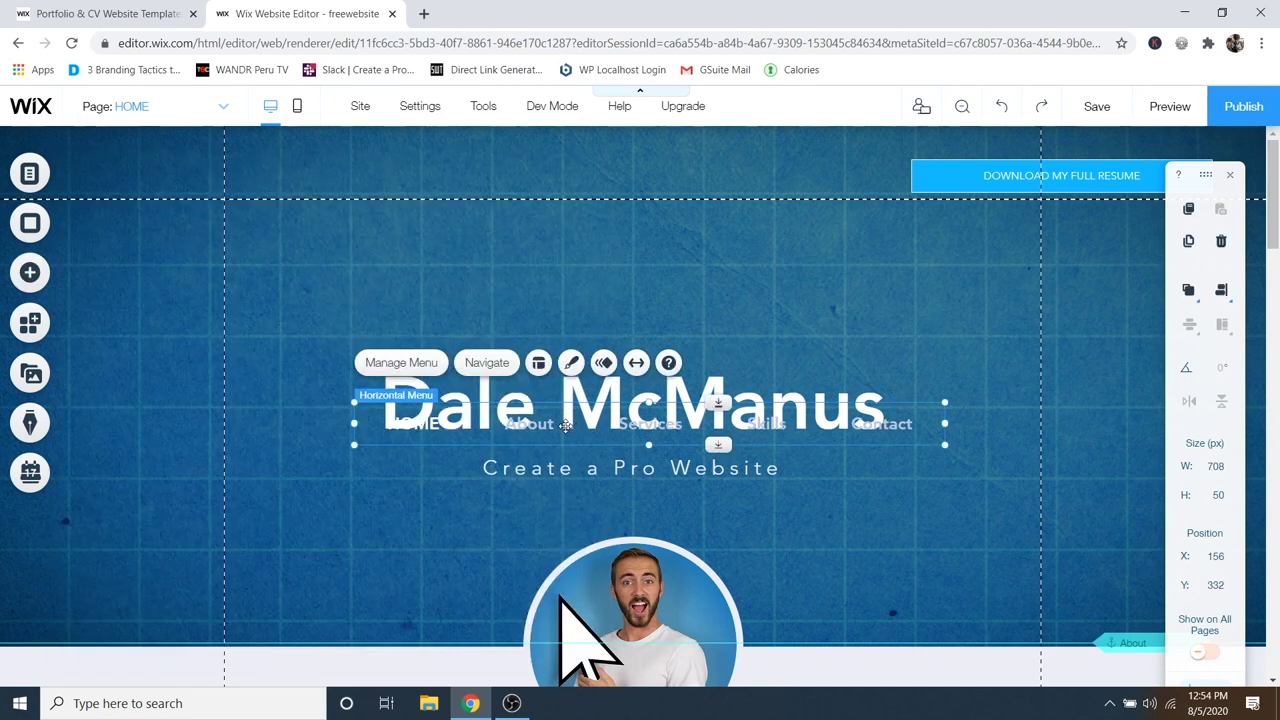
drag(563, 425, 541, 168)
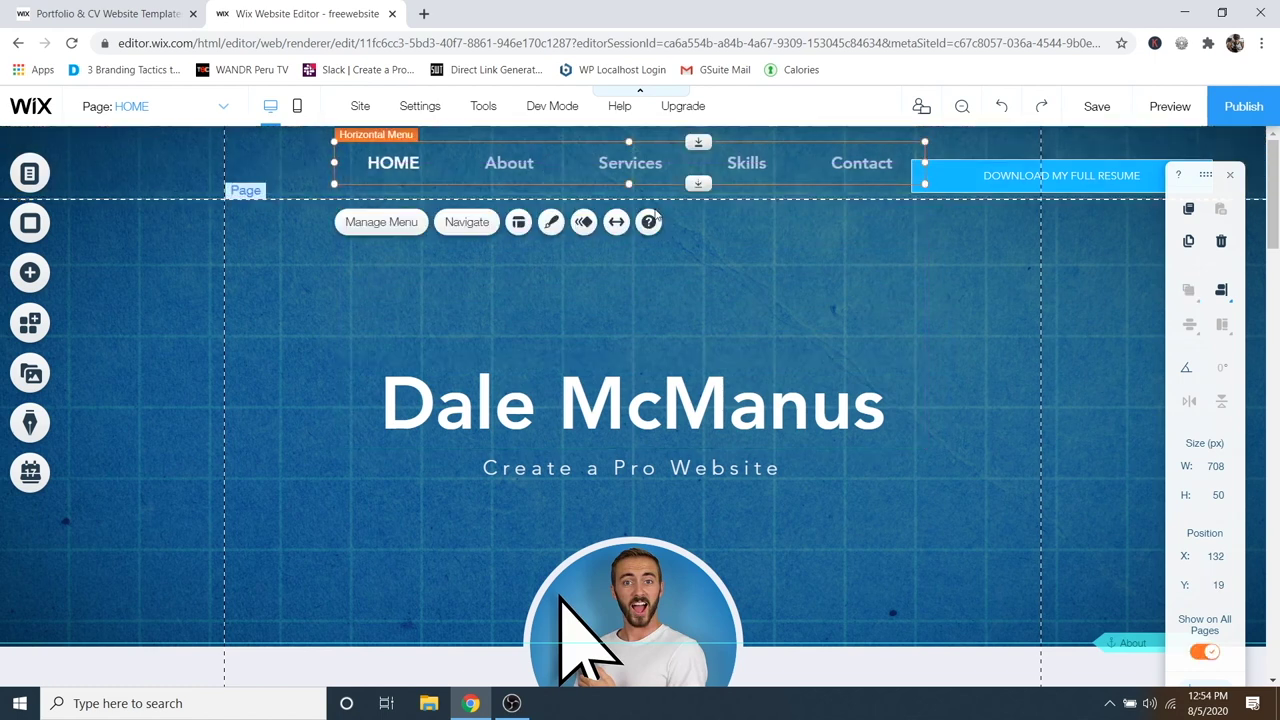
click(741, 278)
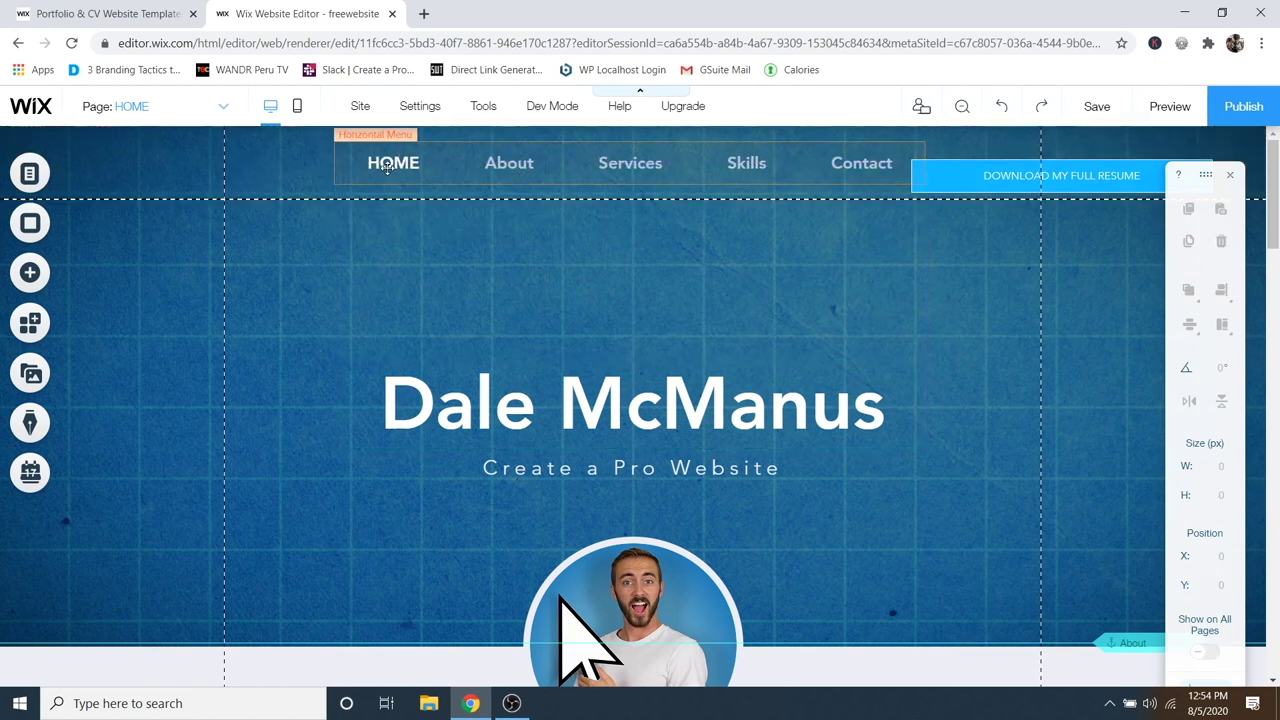
click(447, 165)
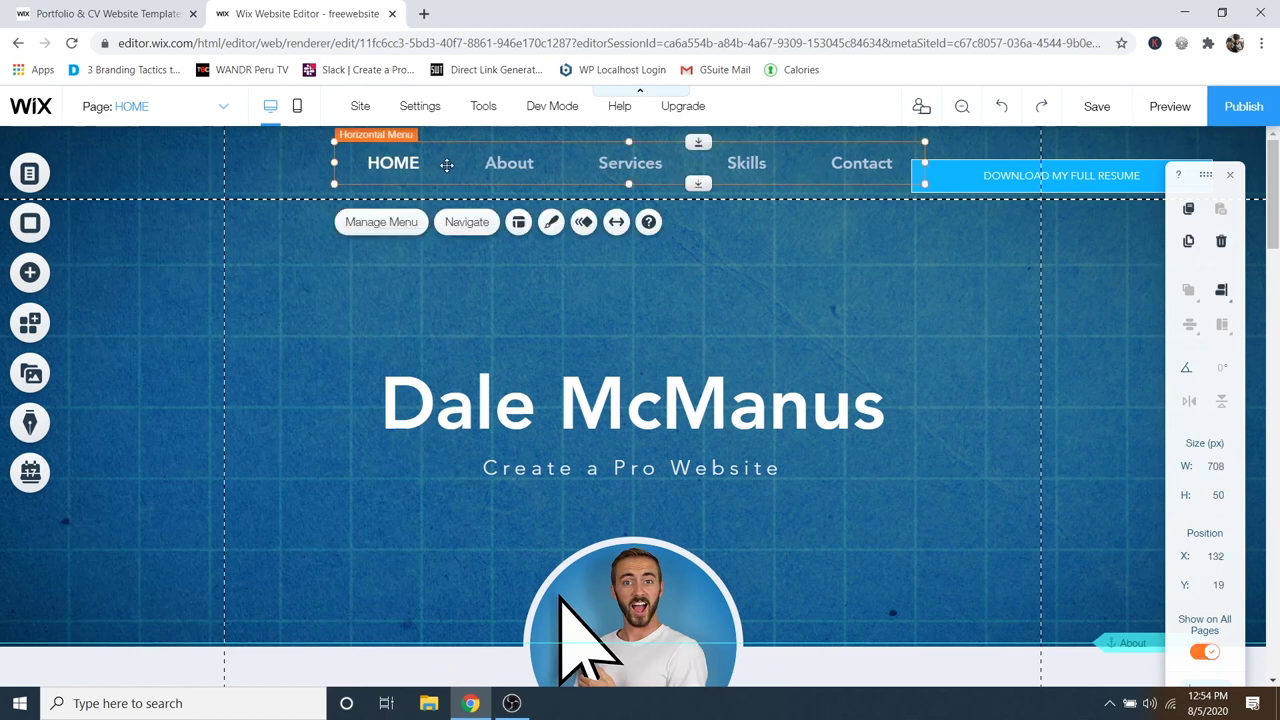
click(382, 224)
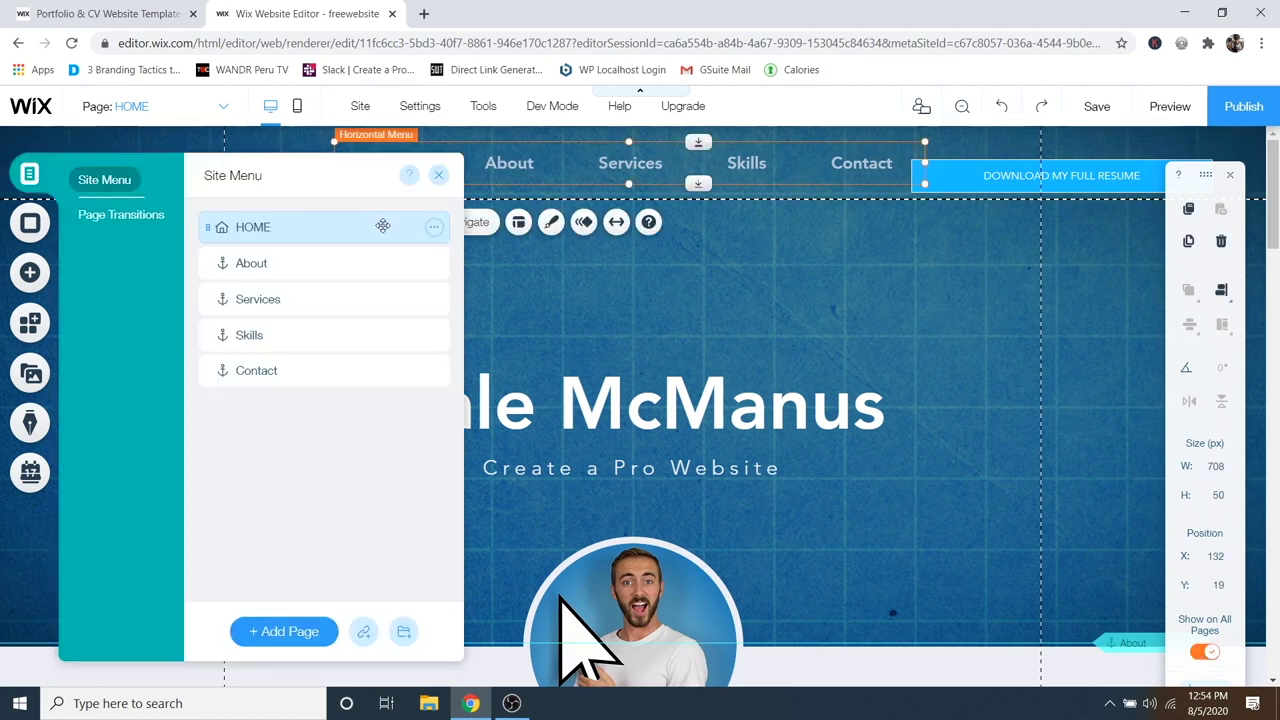
Step: Hide HOME from the header menu and nudge the menu down to Y 33
click(434, 229)
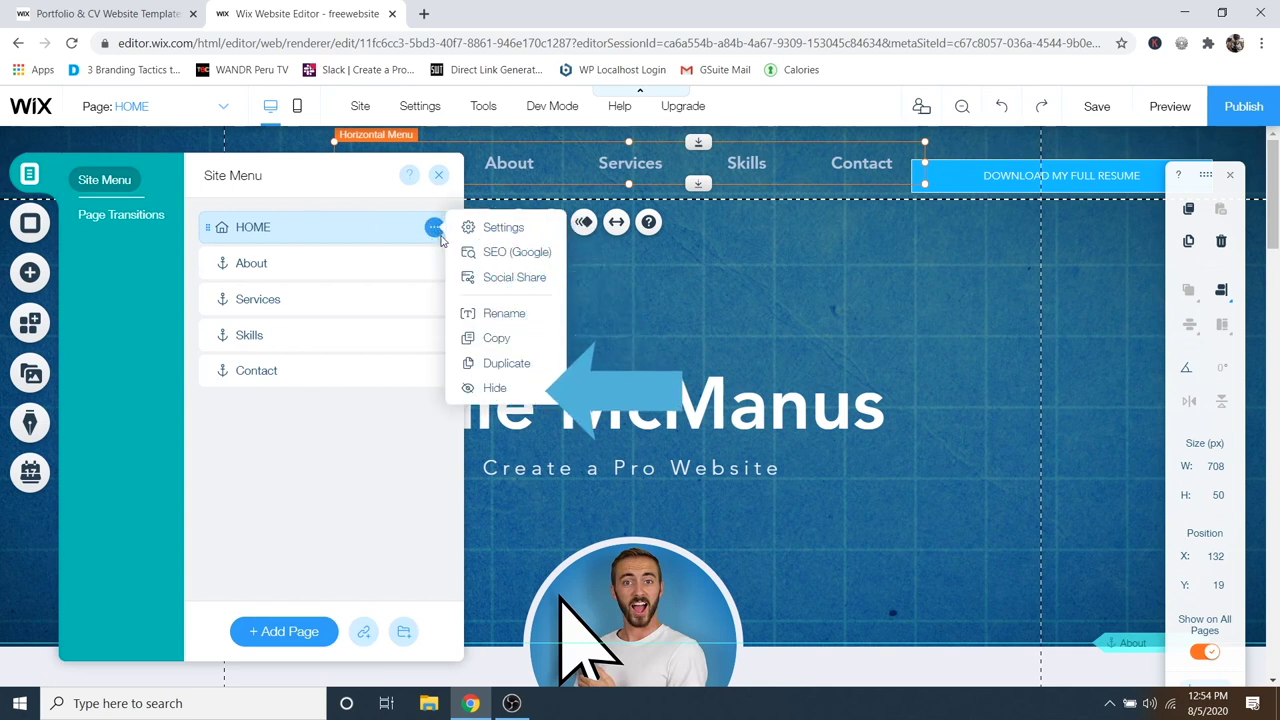
click(497, 388)
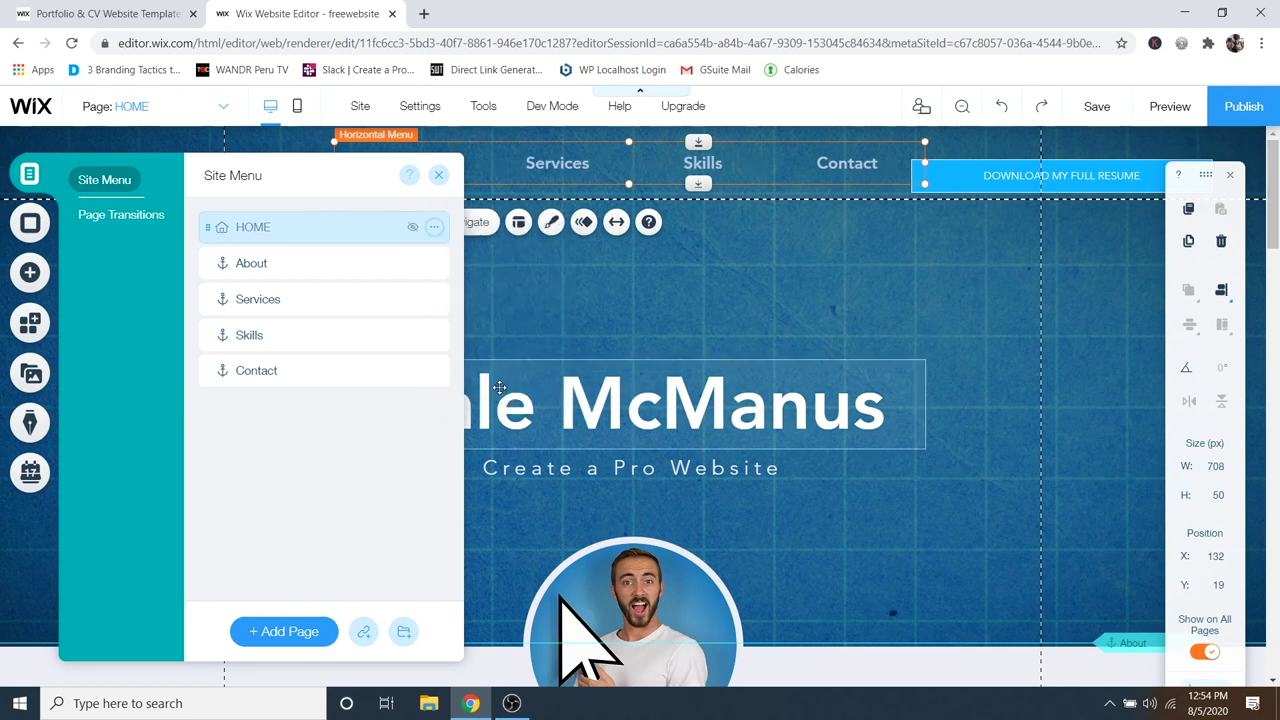
click(440, 177)
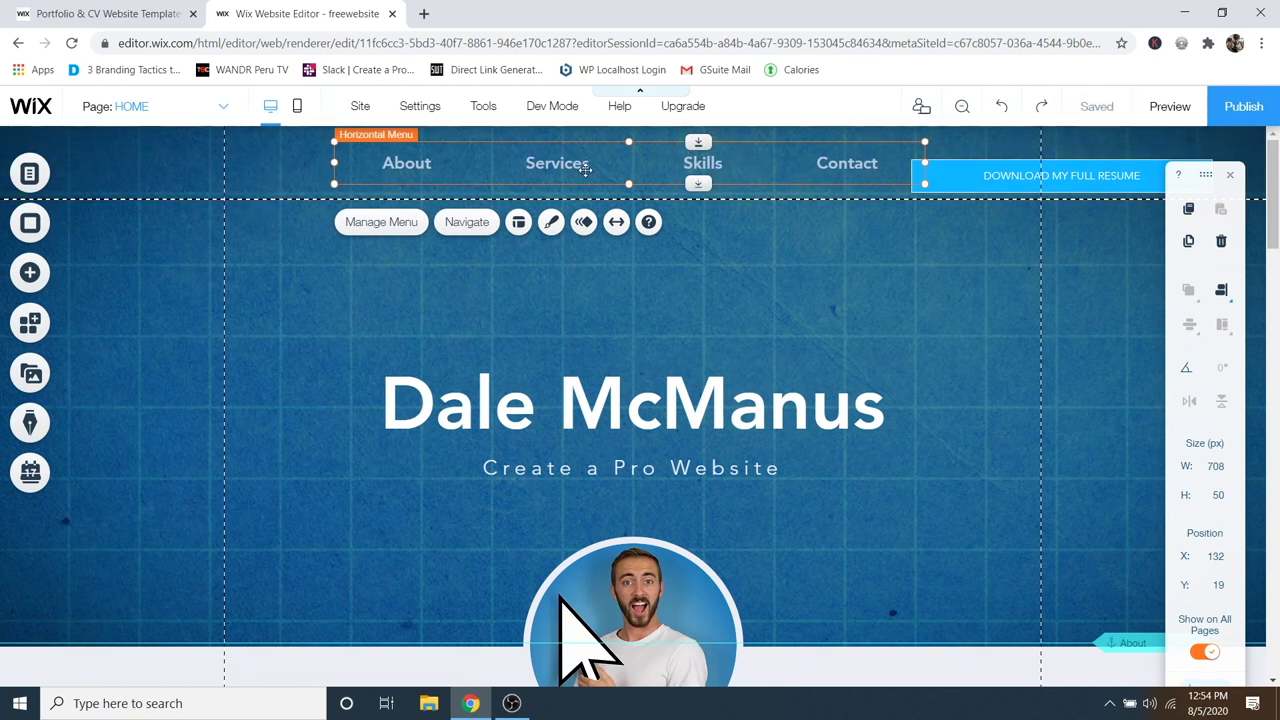
drag(588, 166, 587, 176)
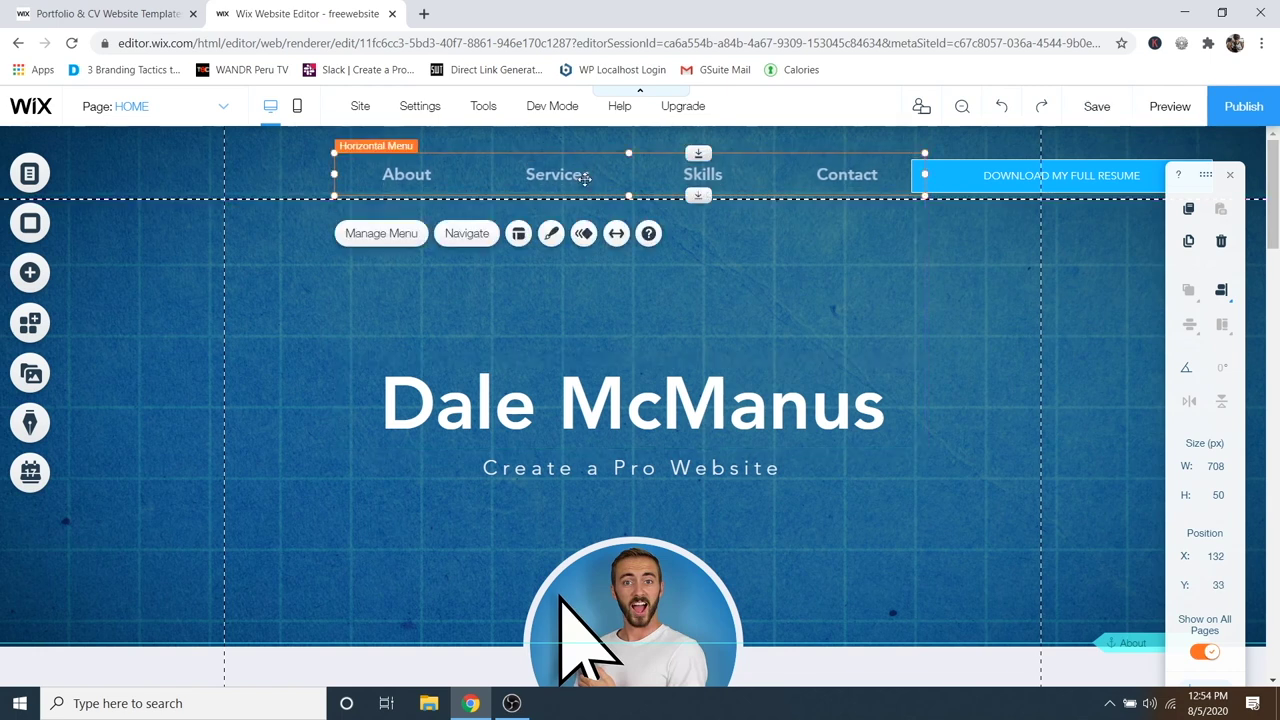
Step: Save the site, then preview it and test a header menu section link
click(1097, 107)
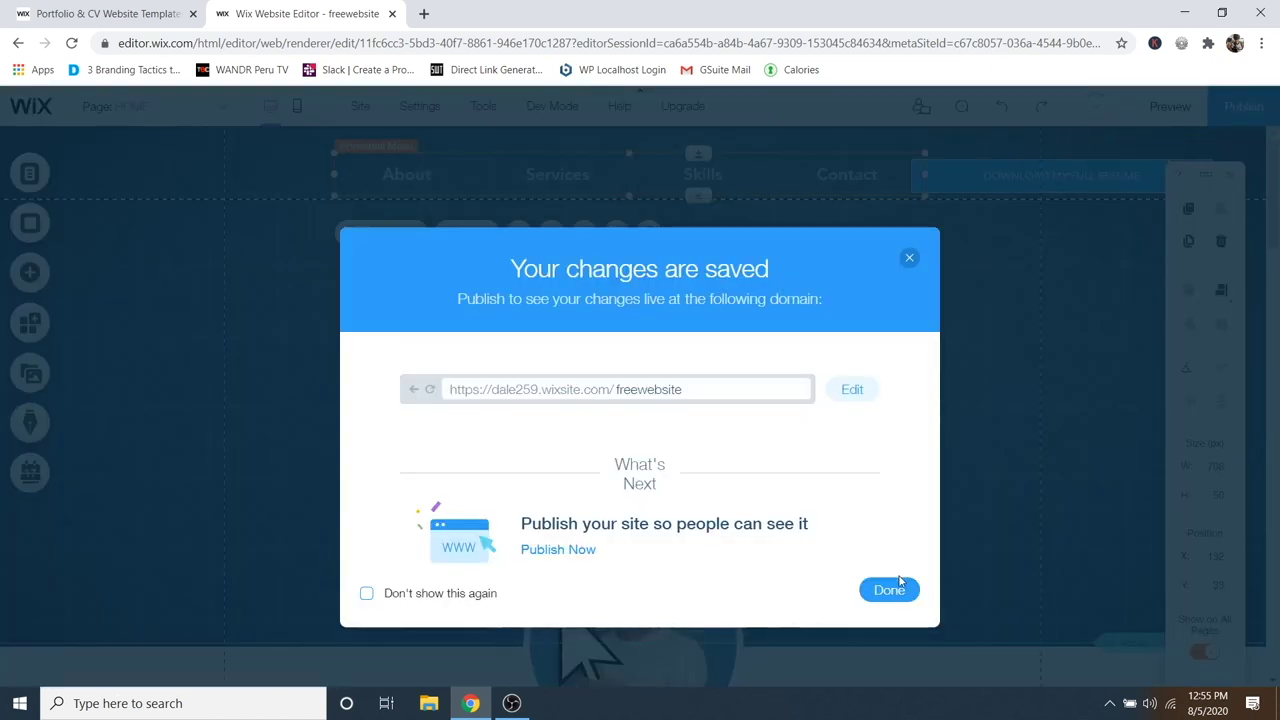
click(889, 591)
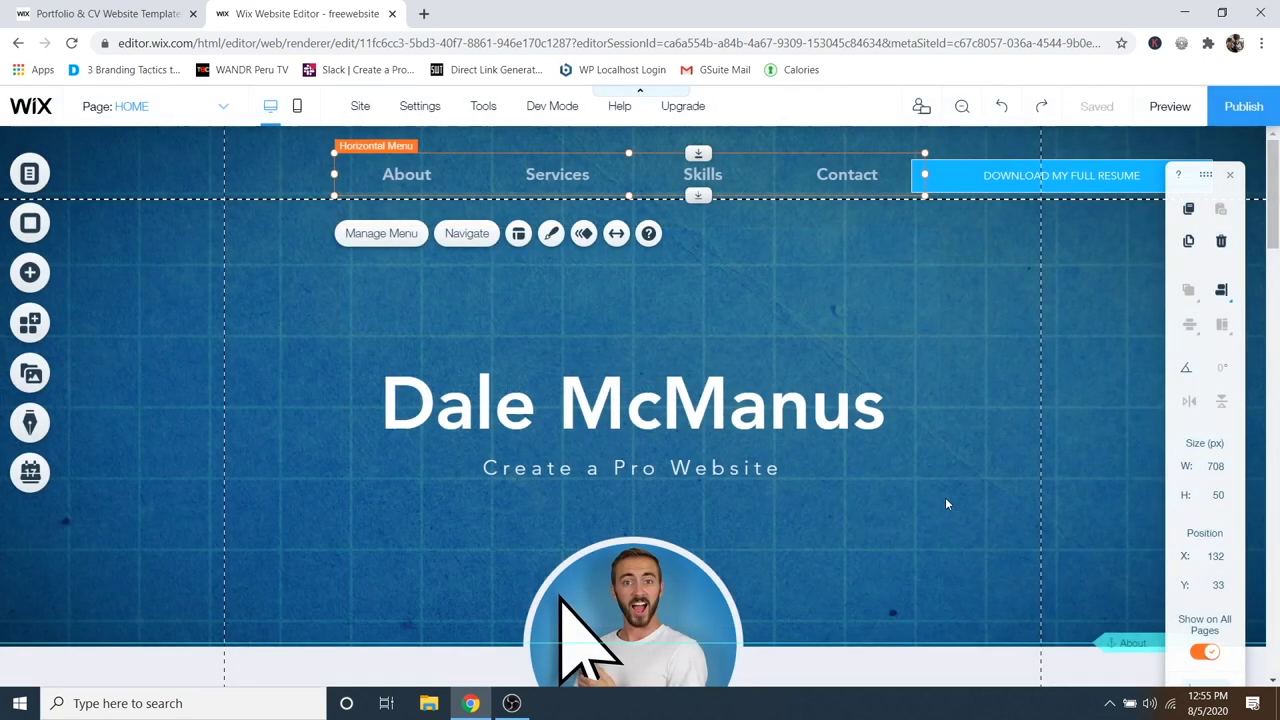
click(1165, 112)
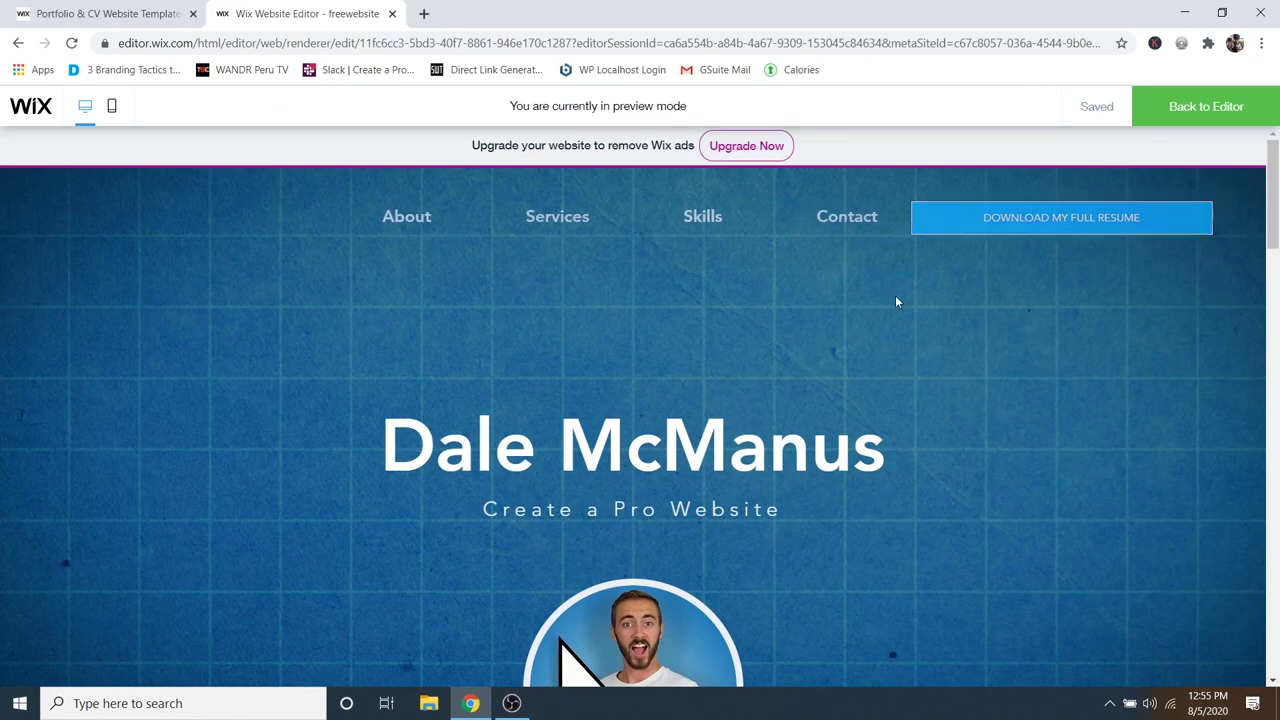
click(408, 226)
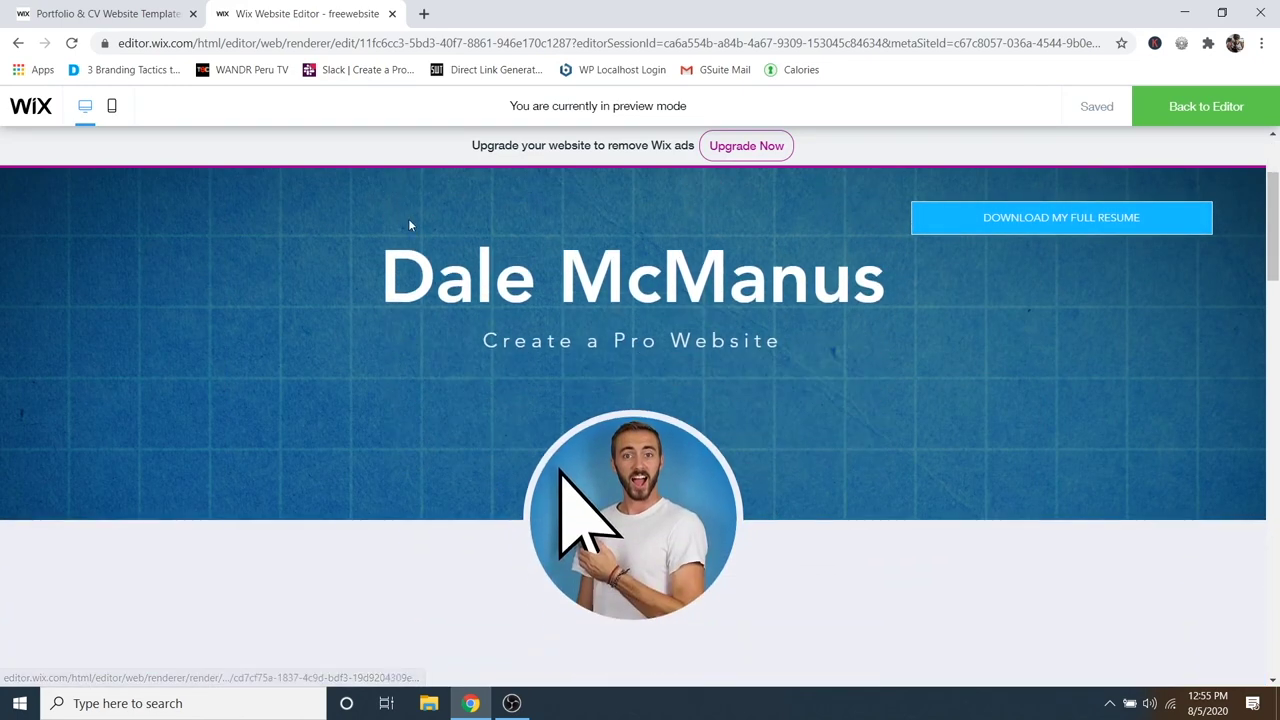
scroll(773, 351, up, 5)
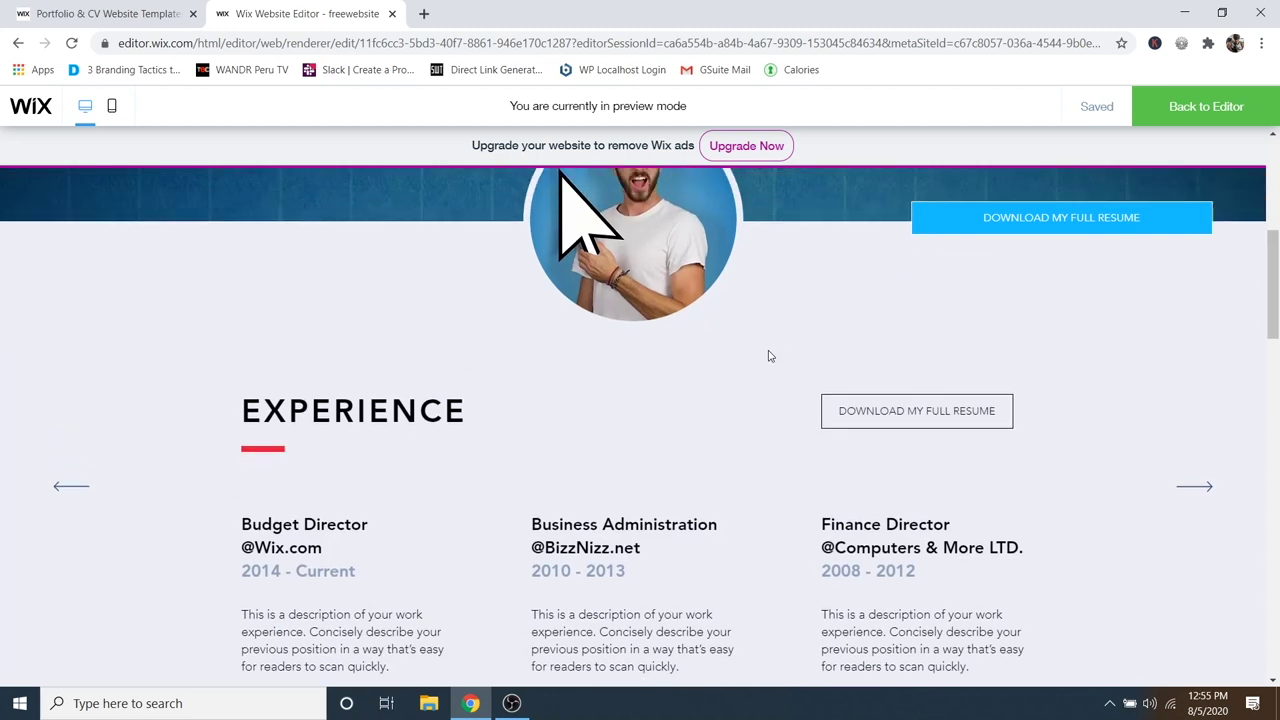
scroll(570, 224, down, 10)
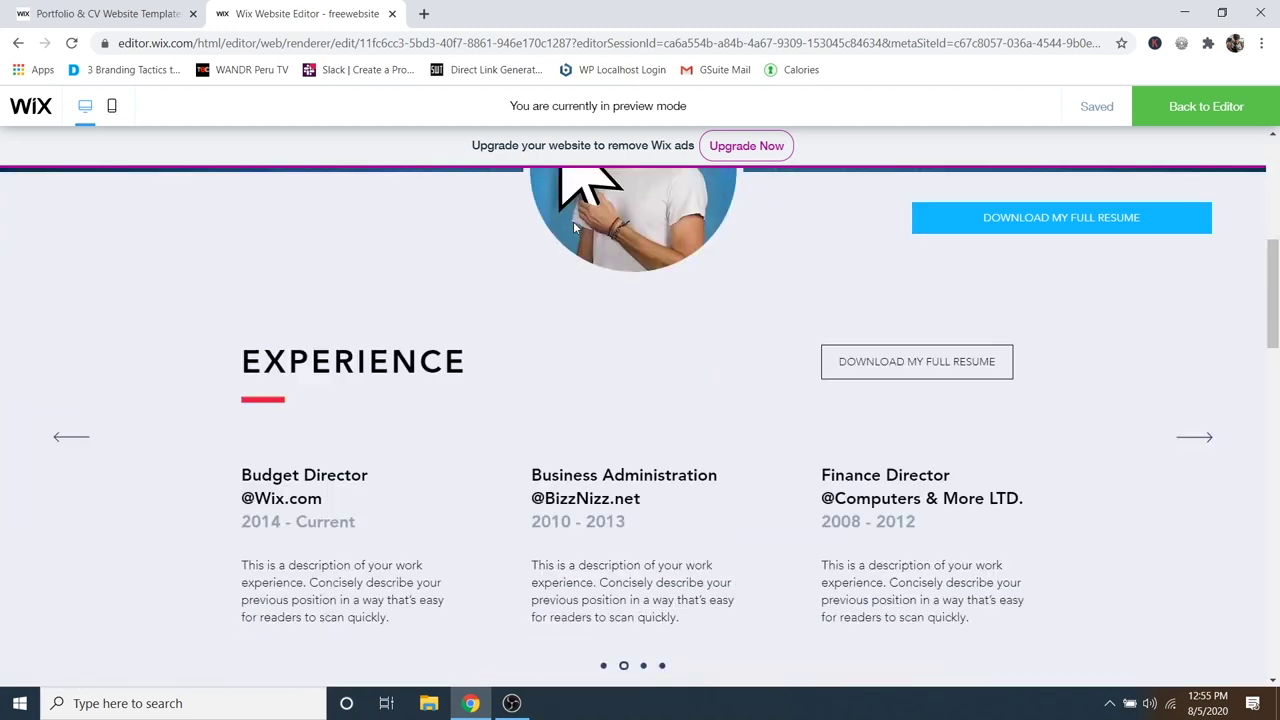
scroll(747, 430, up, 10)
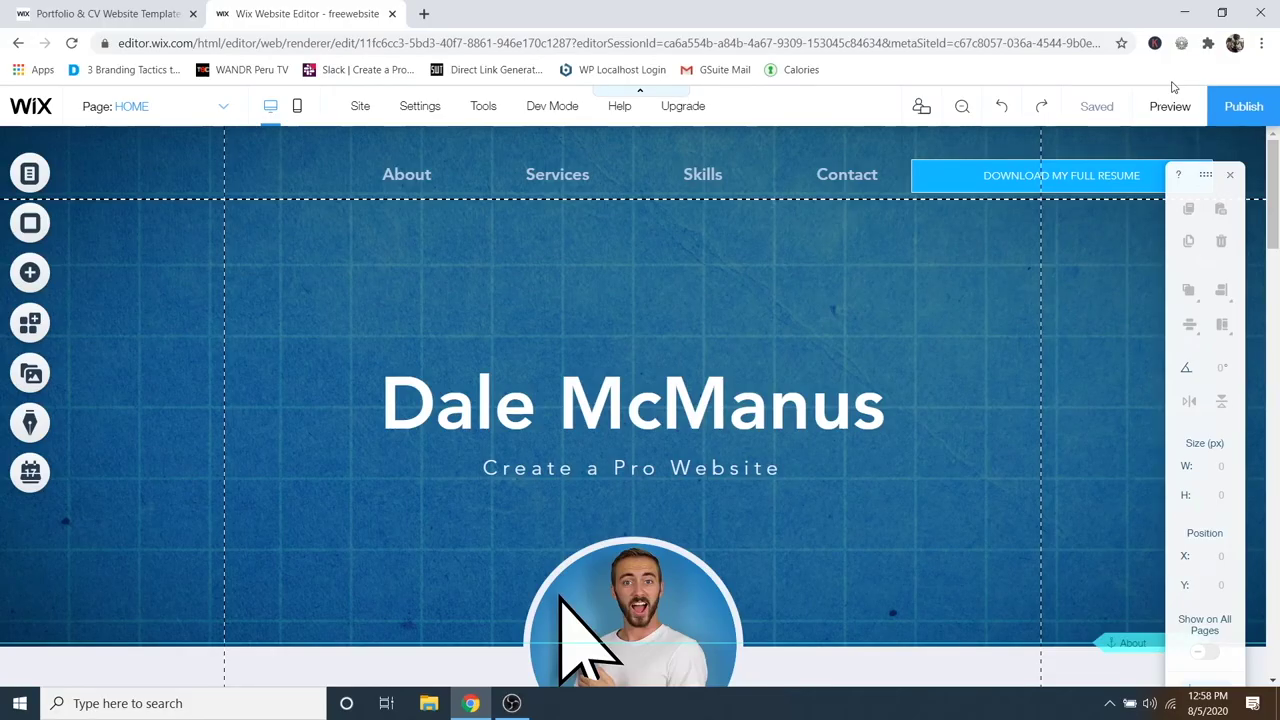
click(545, 171)
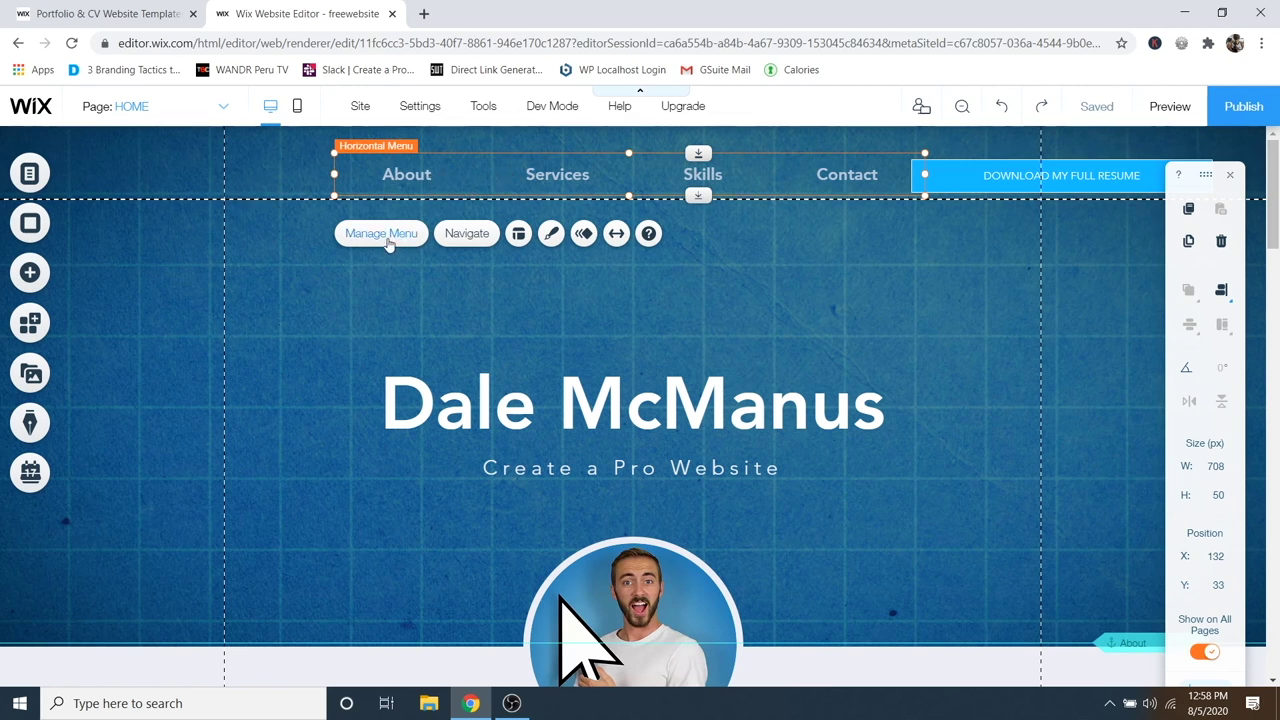
click(385, 236)
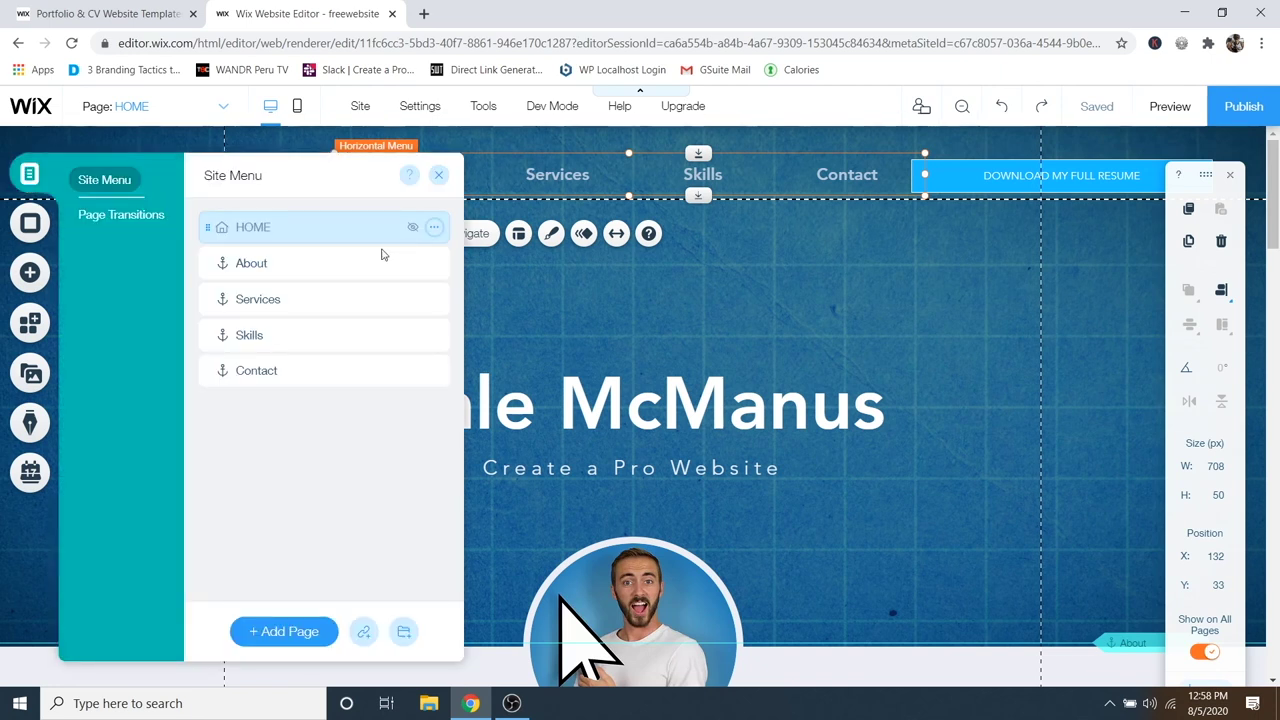
click(285, 633)
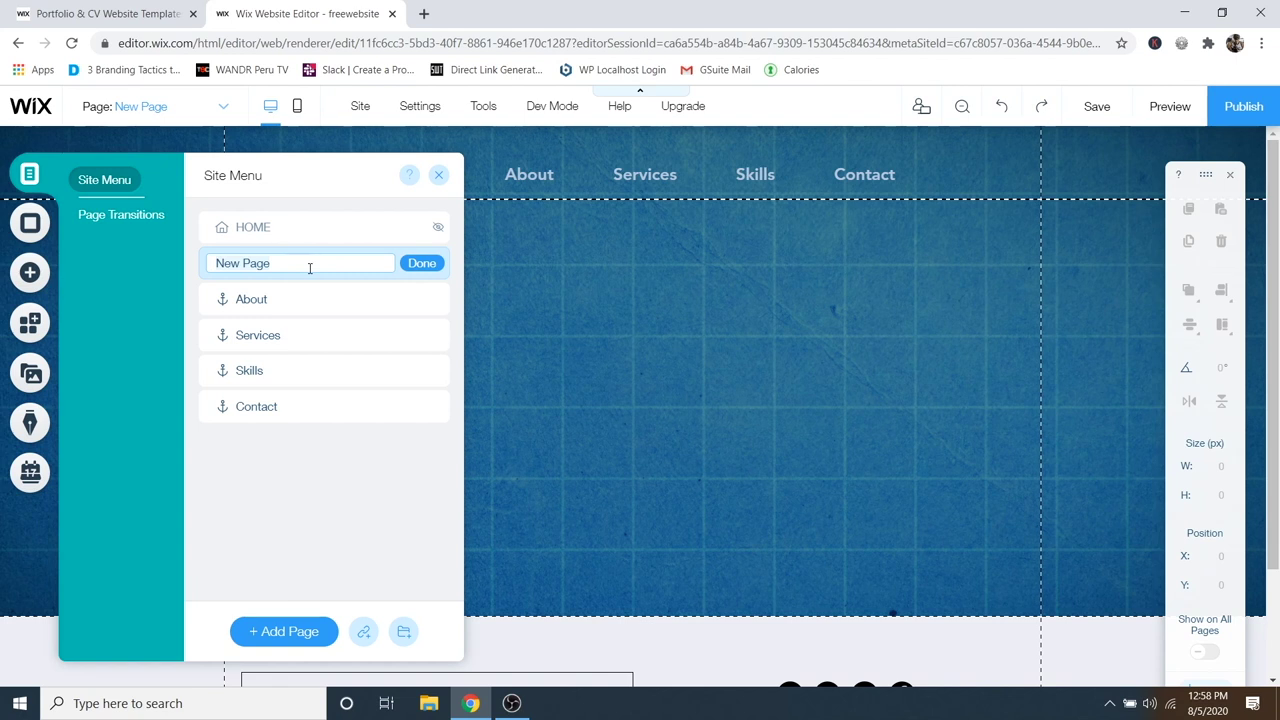
click(422, 266)
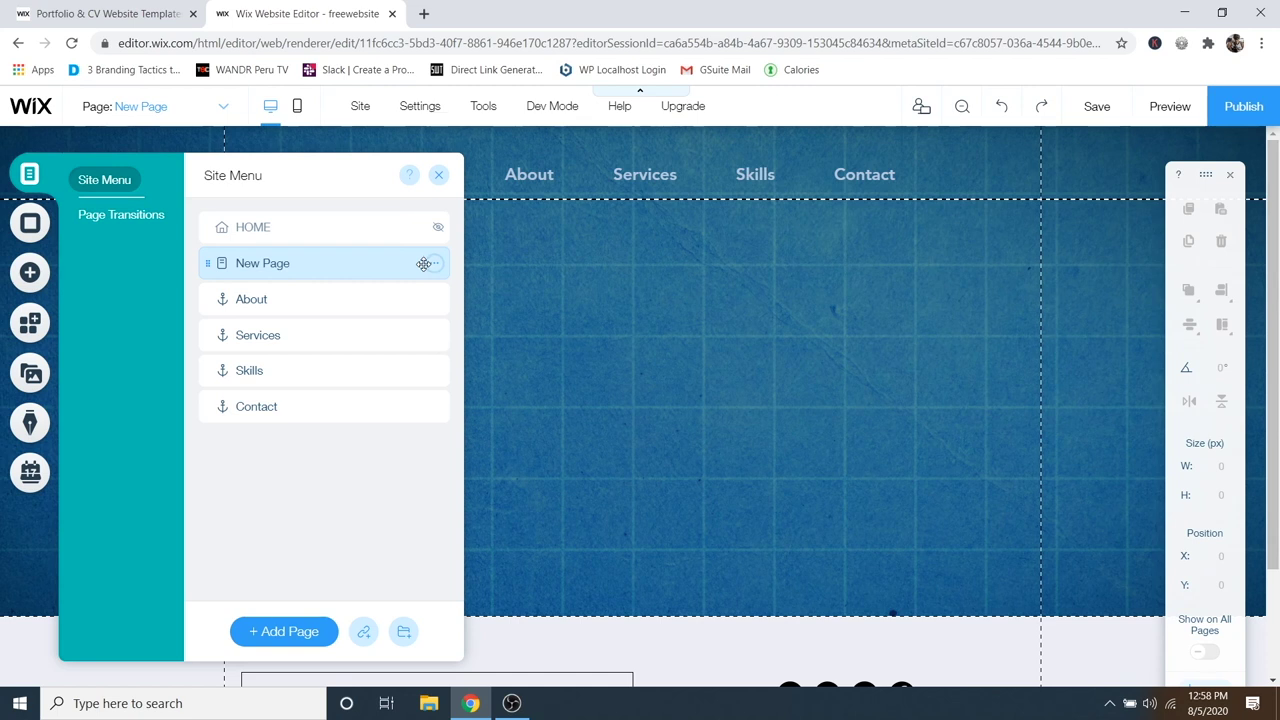
click(440, 178)
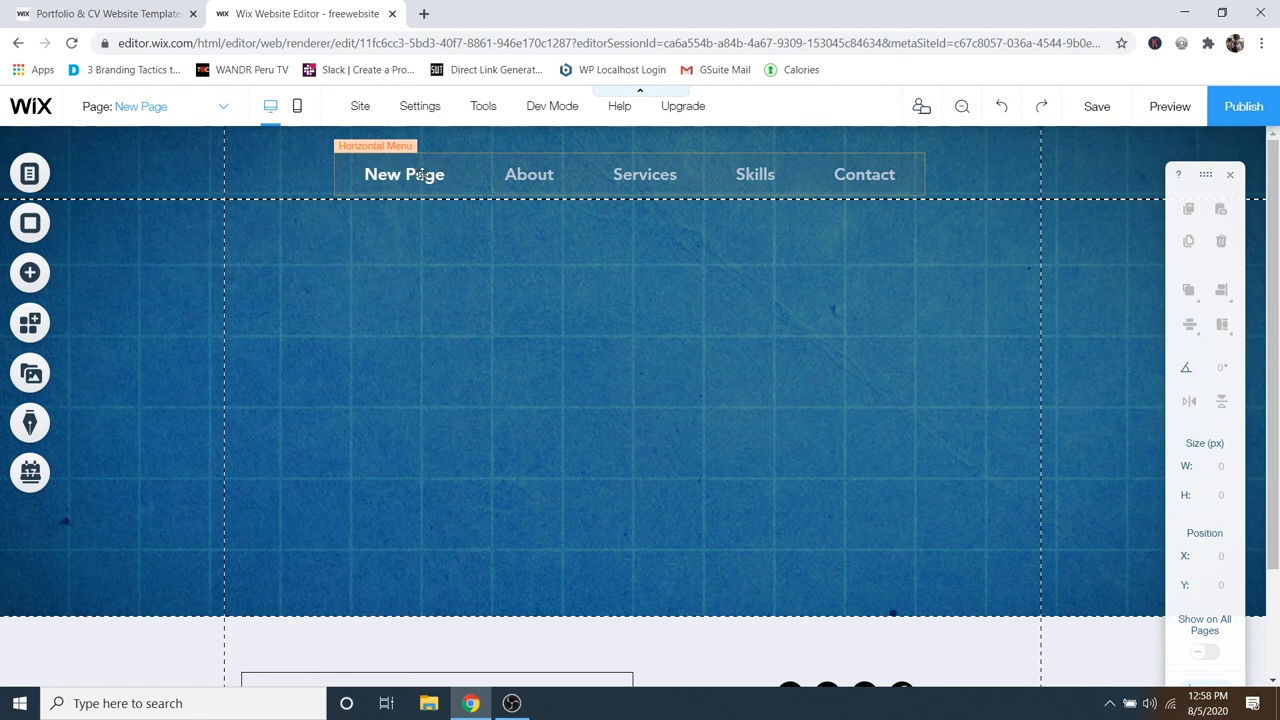
scroll(616, 378, down, 2)
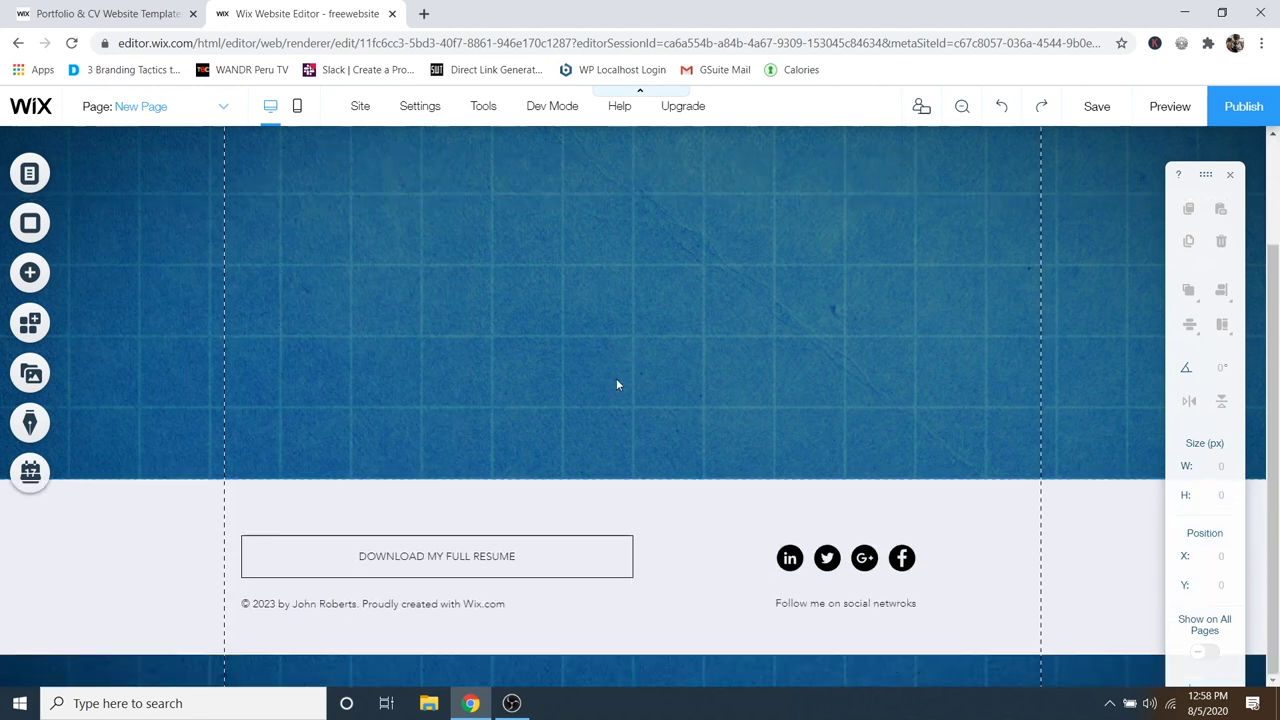
scroll(808, 330, up, 2)
scroll(680, 388, down, 2)
scroll(676, 254, up, 2)
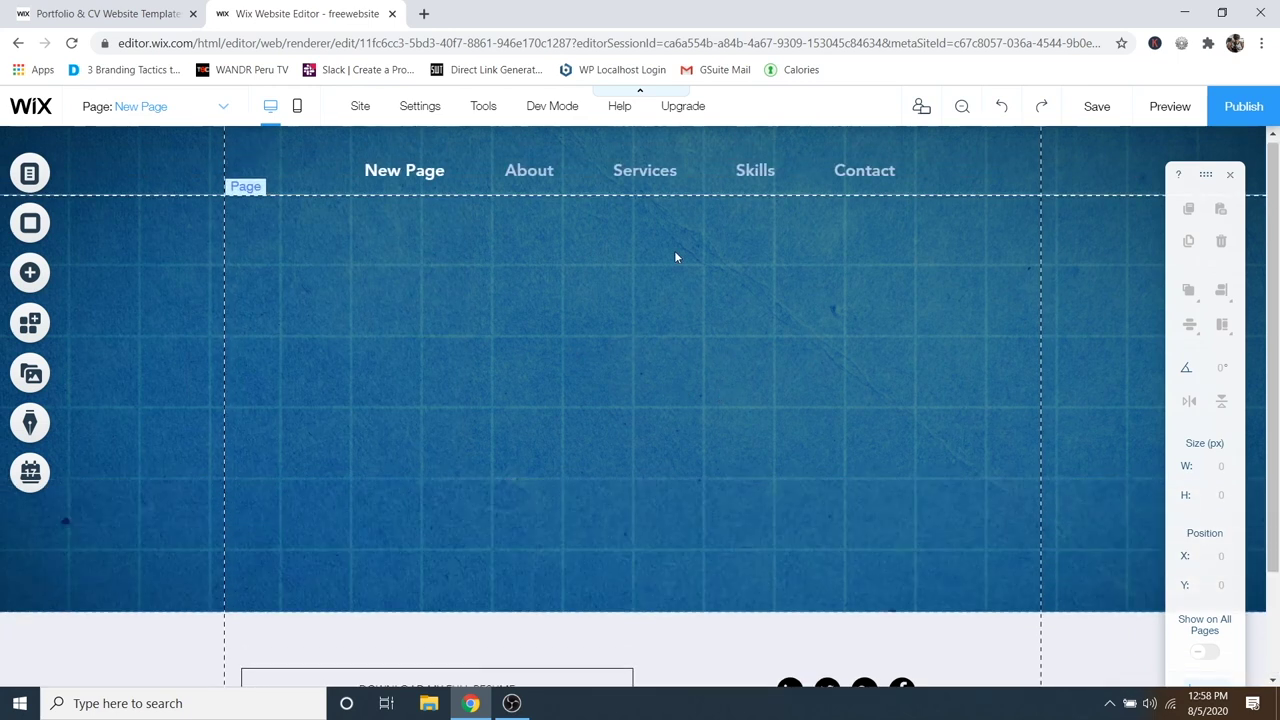
scroll(660, 403, down, 2)
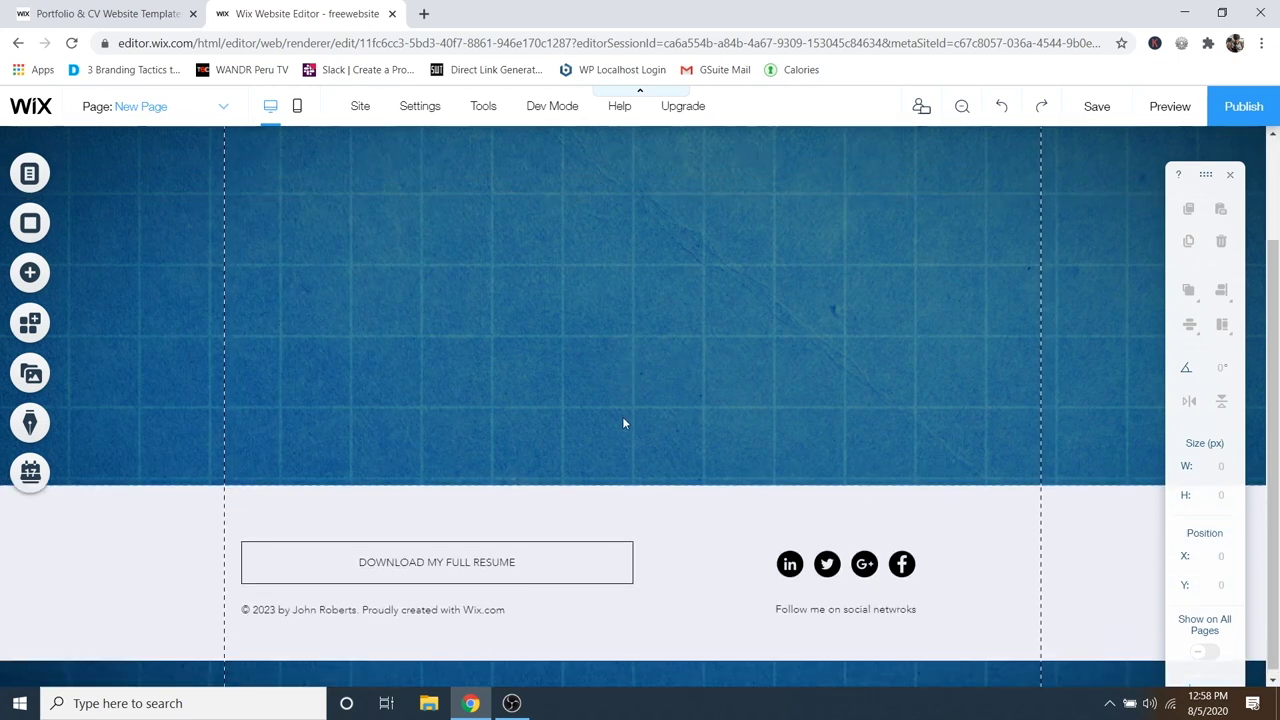
scroll(649, 443, up, 2)
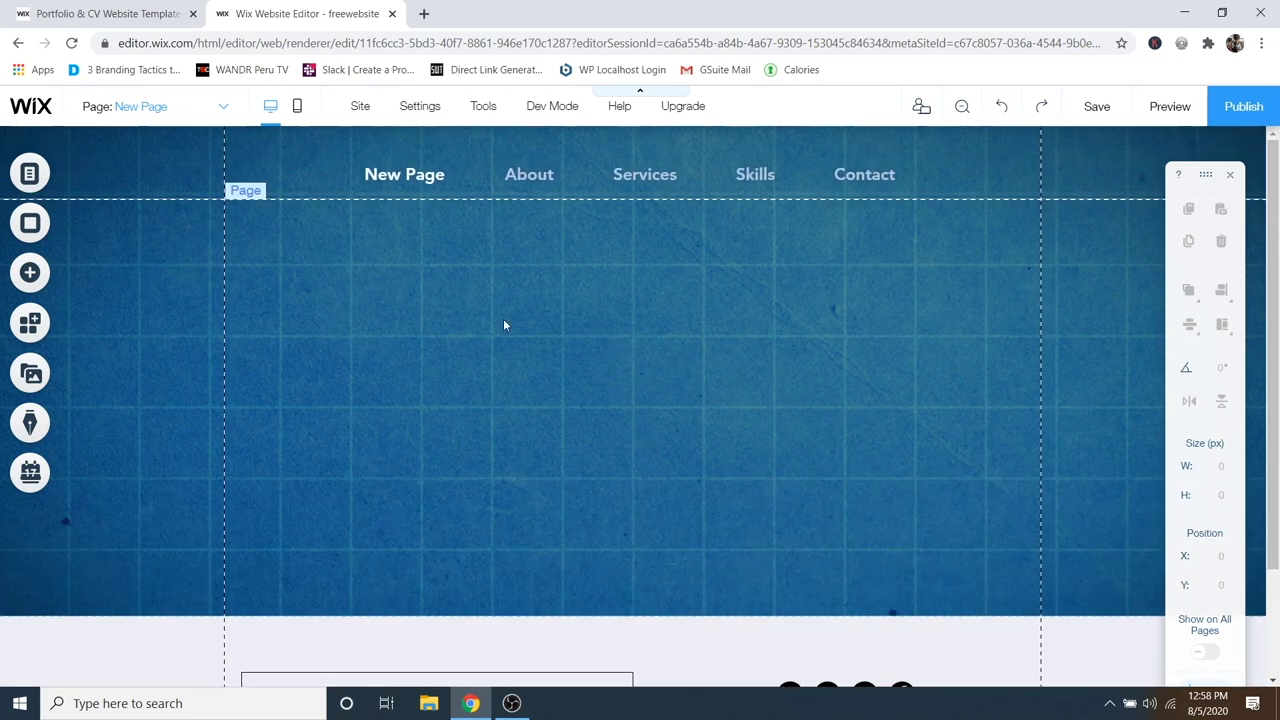
click(29, 272)
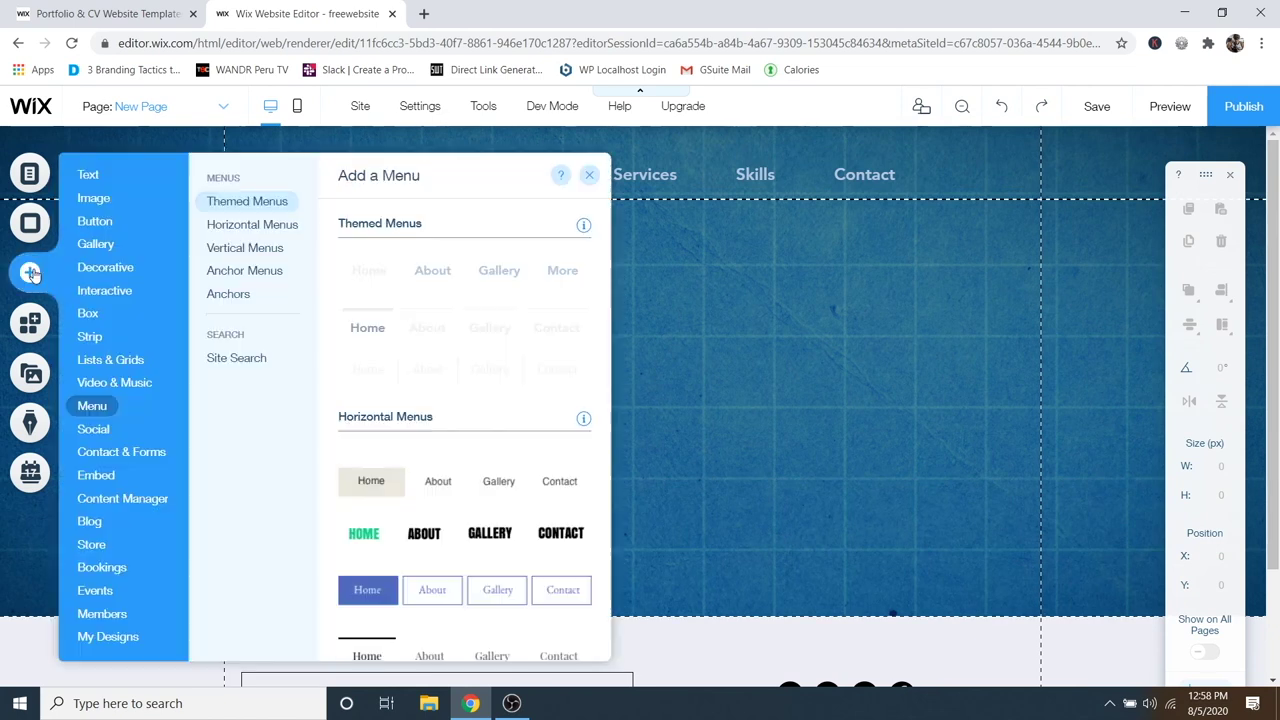
mouse_move(90, 338)
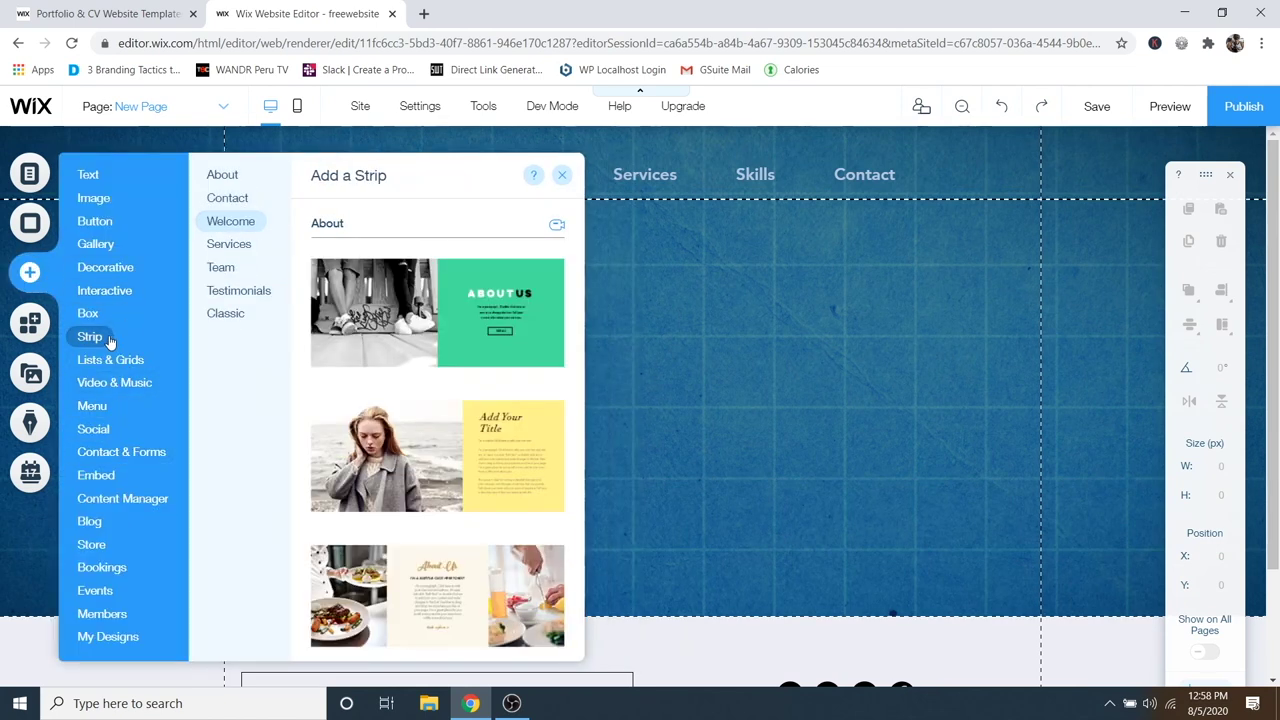
scroll(466, 350, down, 5)
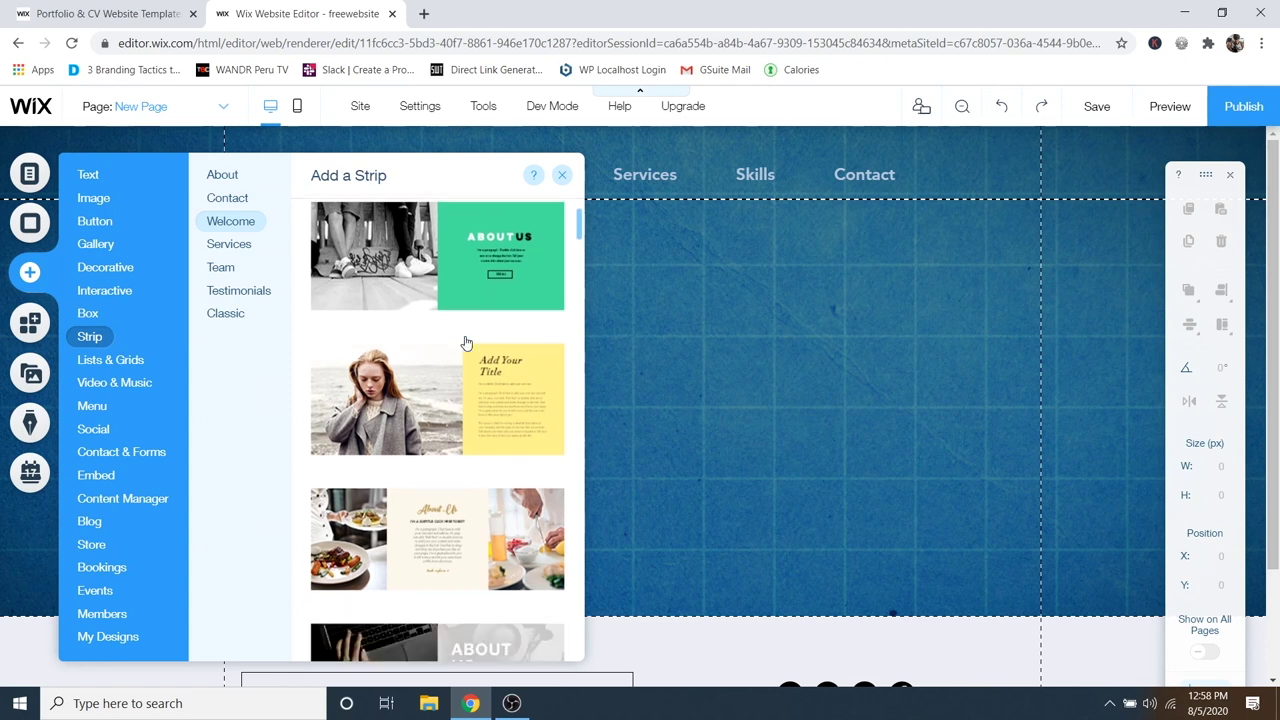
scroll(468, 381, down, 8)
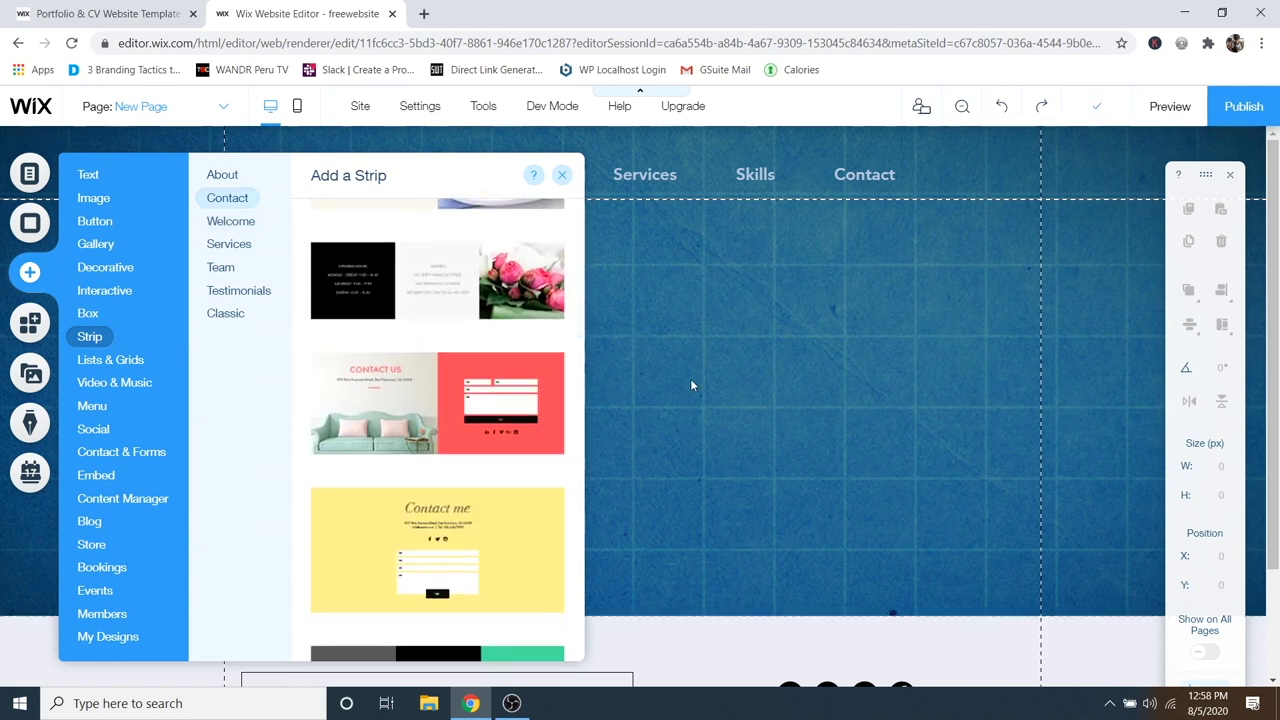
click(562, 175)
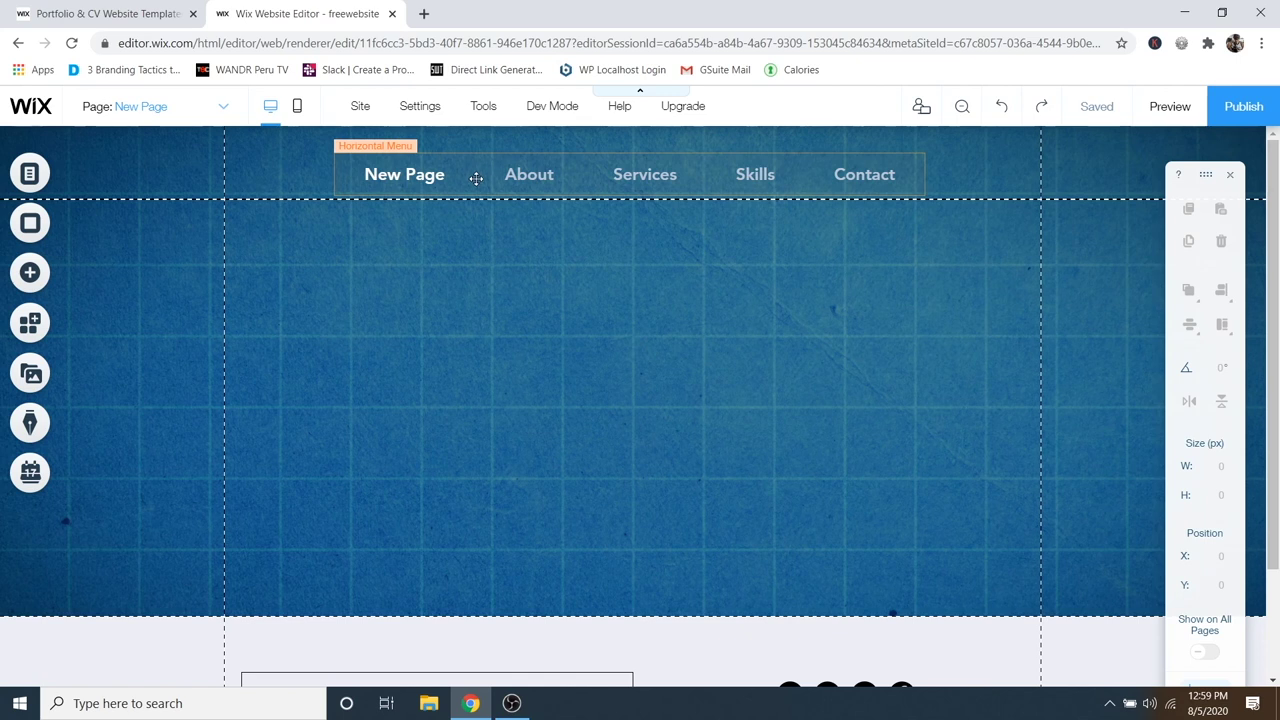
click(476, 178)
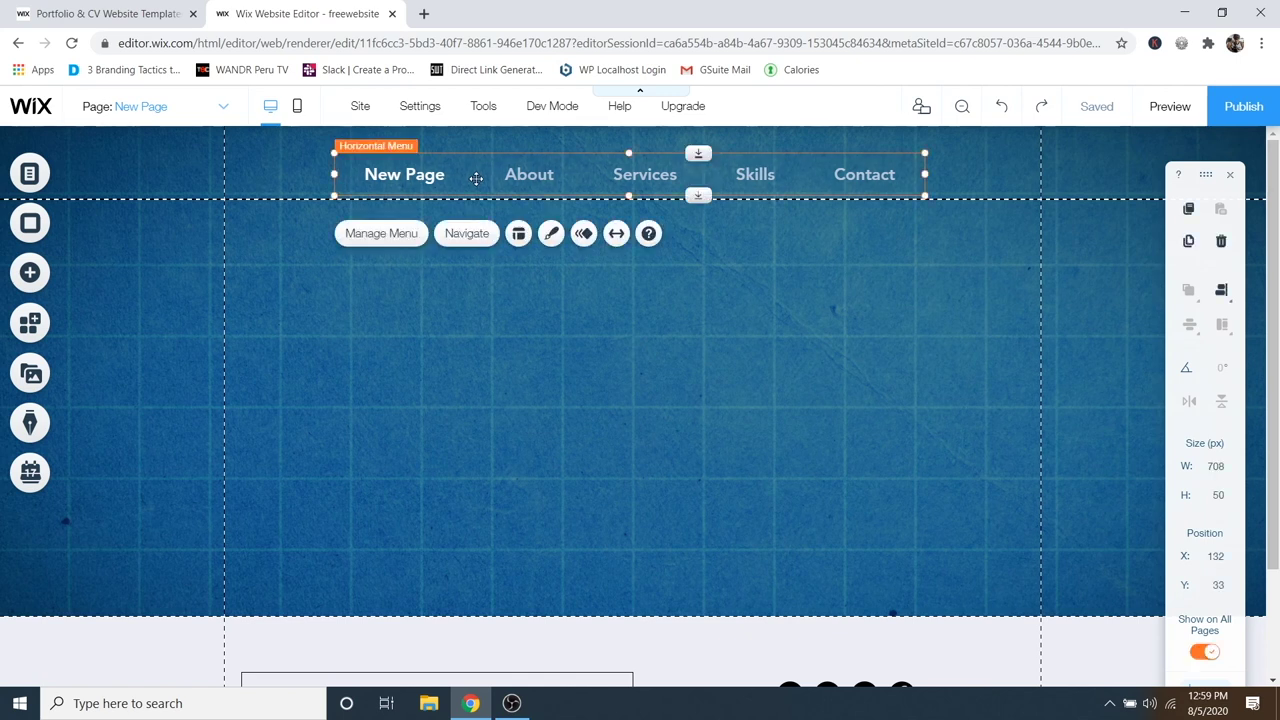
Step: Switch the editor to the HOME page from the site menu list
click(389, 234)
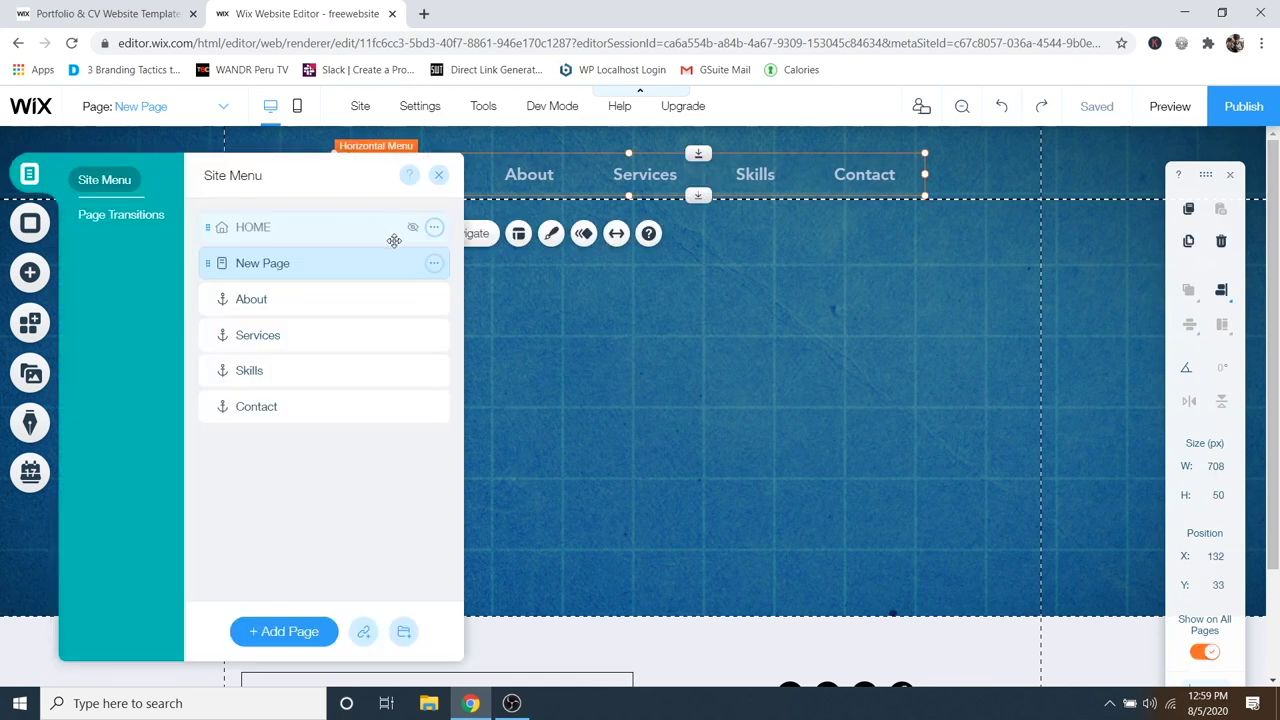
click(394, 232)
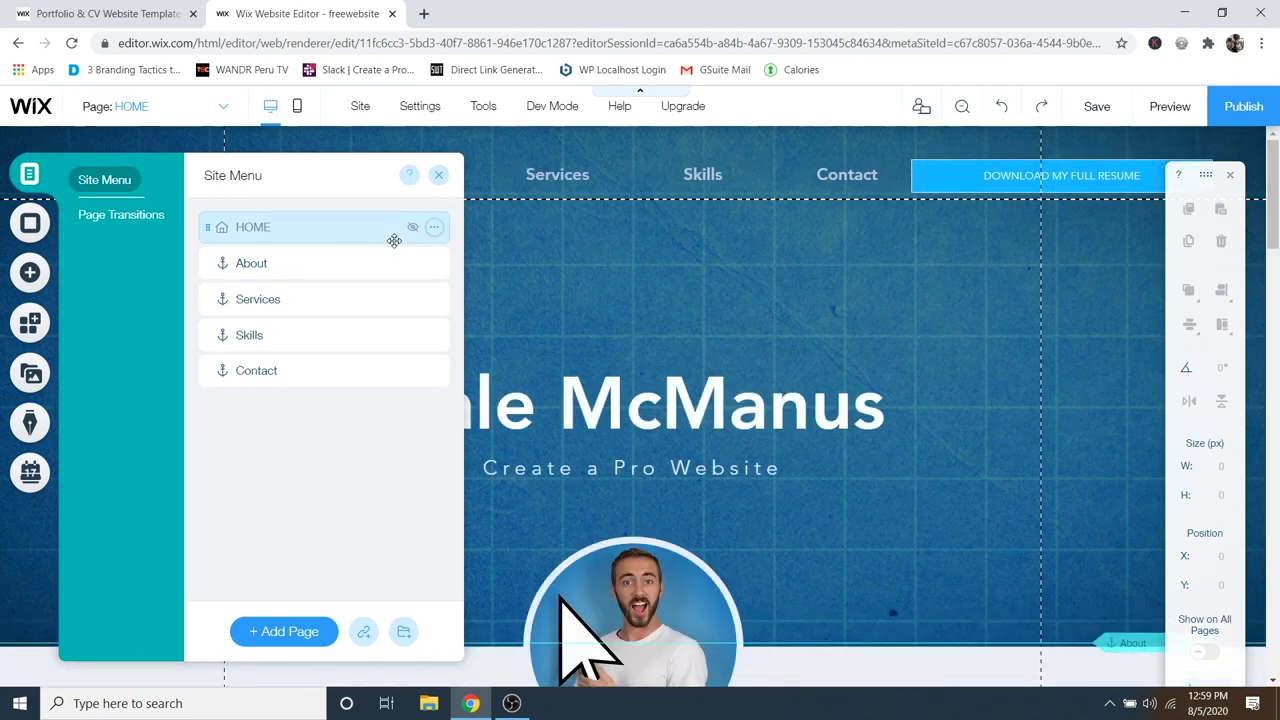
click(438, 175)
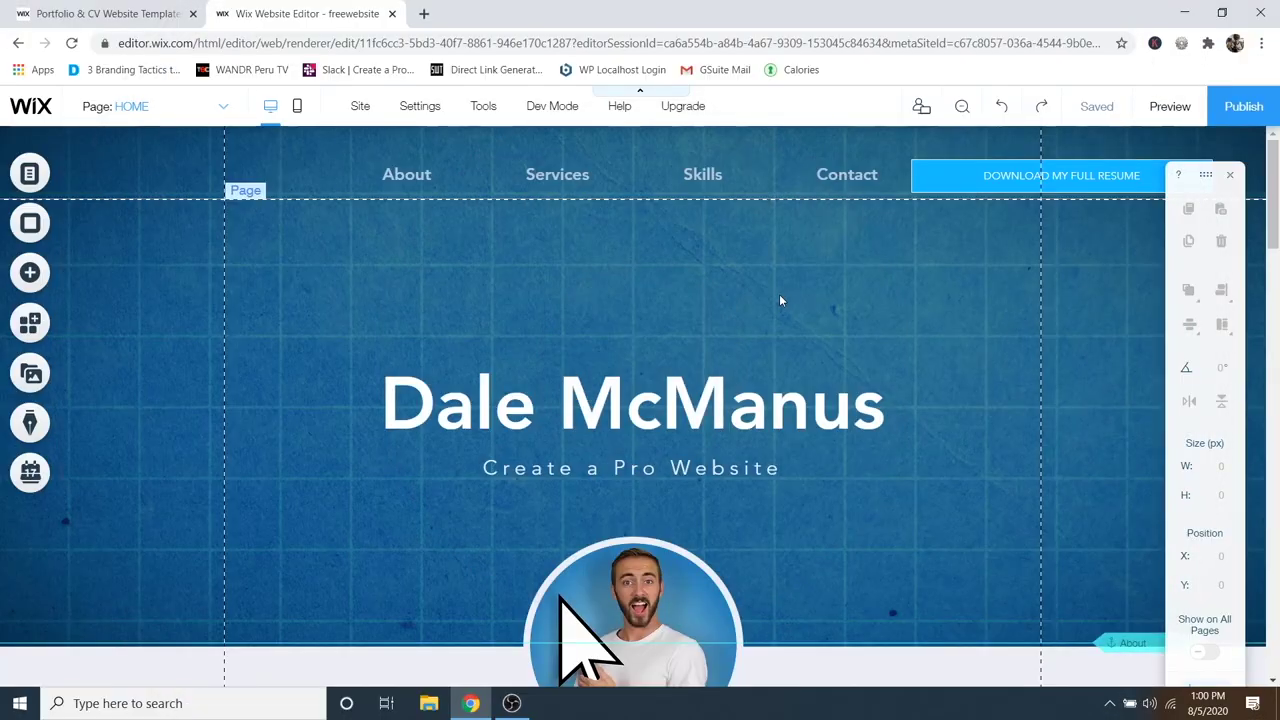
Step: Scroll to the Contact Me section and list the Contact & Forms designs to add
scroll(779, 294, down, 4)
scroll(781, 300, down, 10)
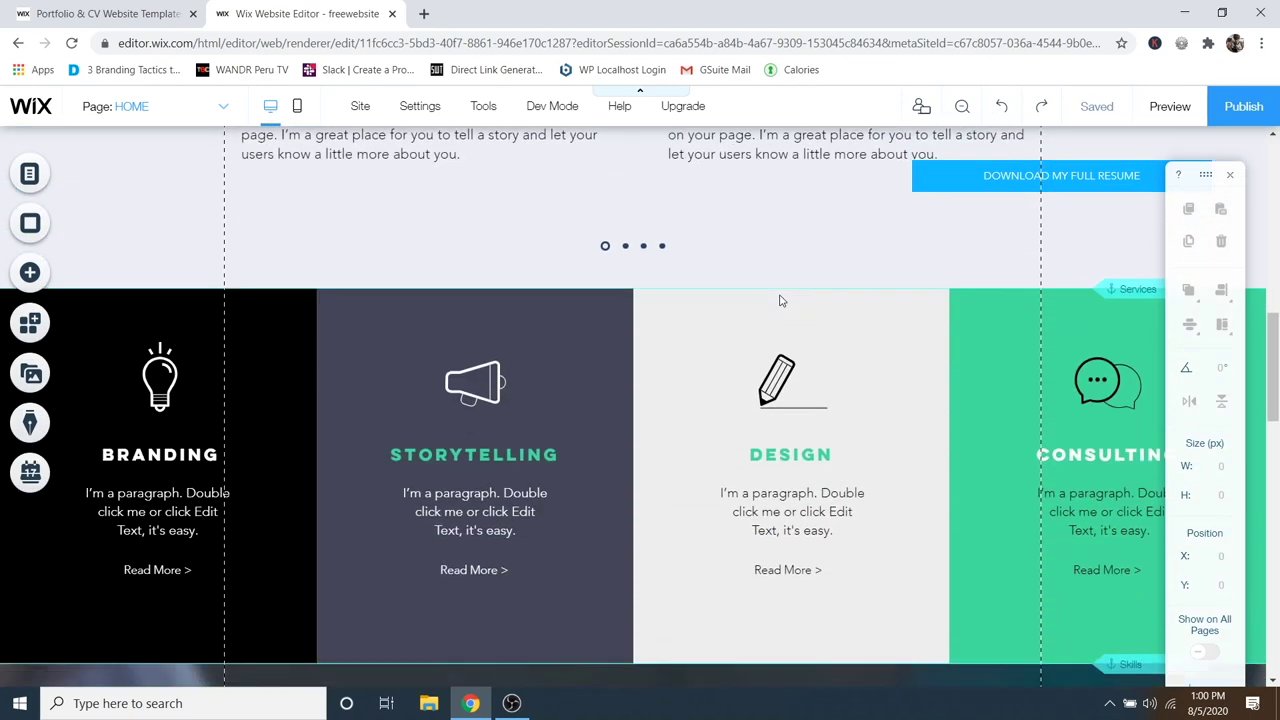
scroll(781, 300, down, 6)
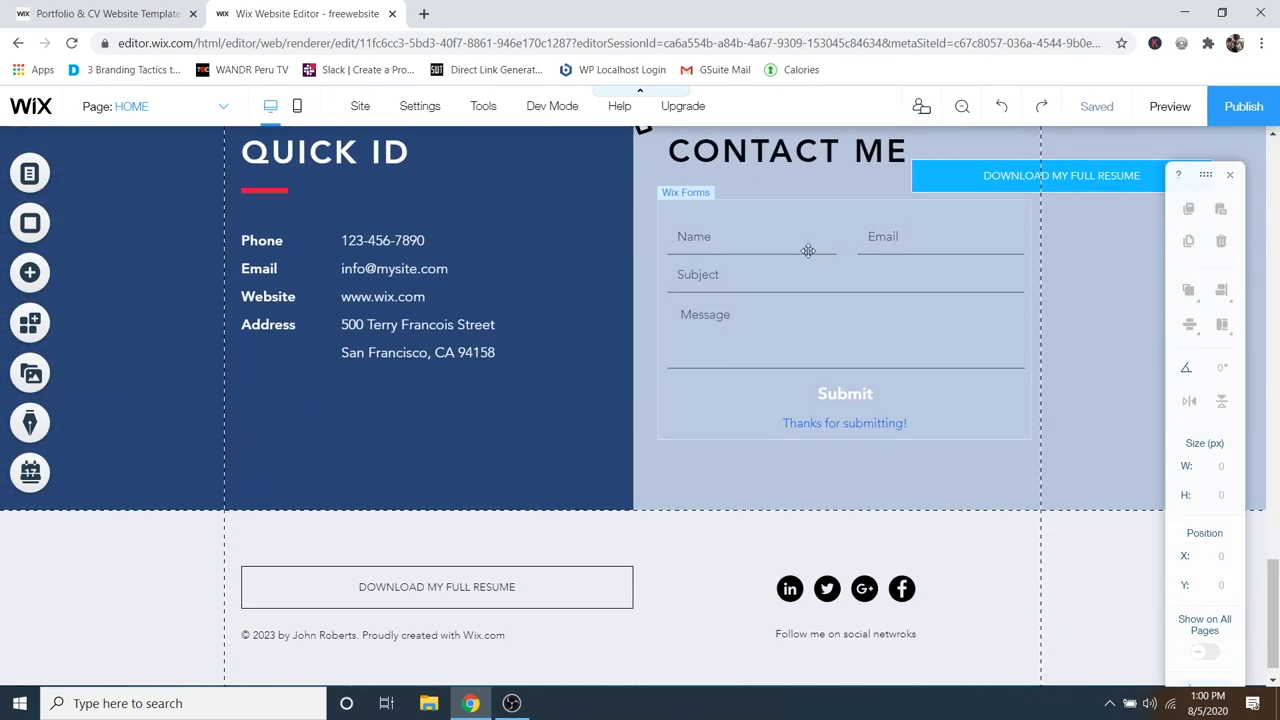
scroll(820, 340, up, 1)
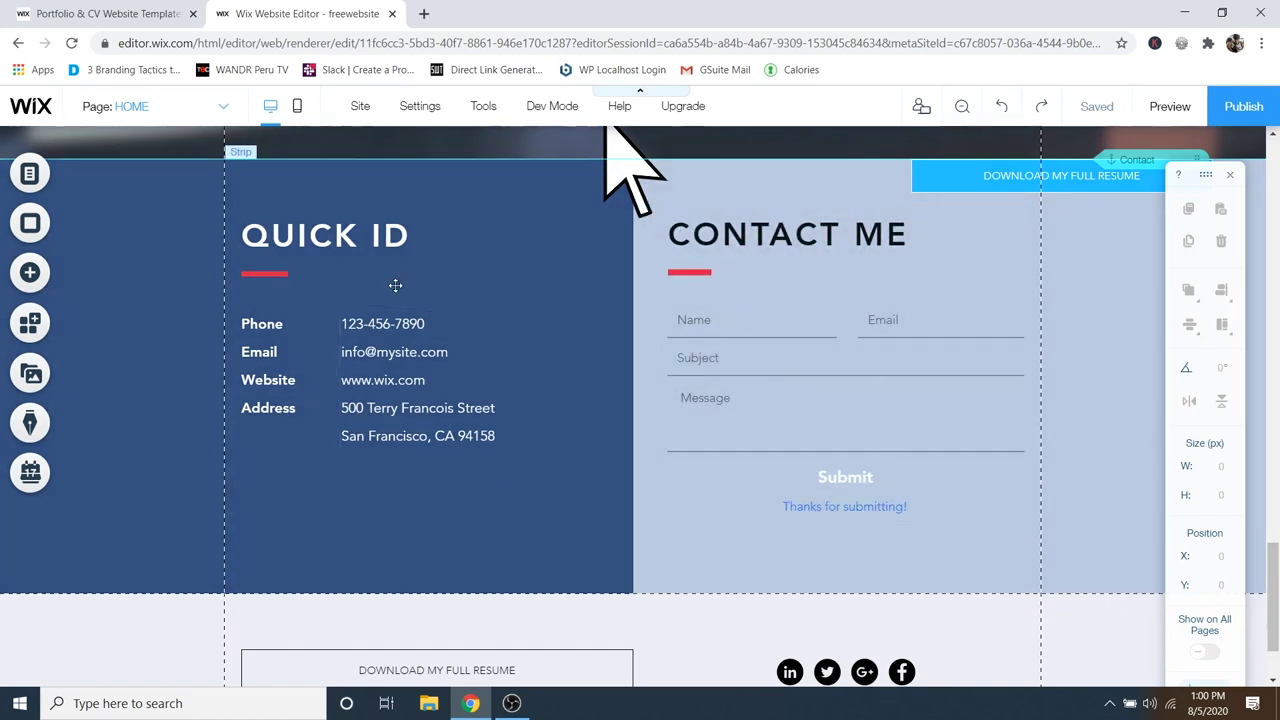
click(31, 273)
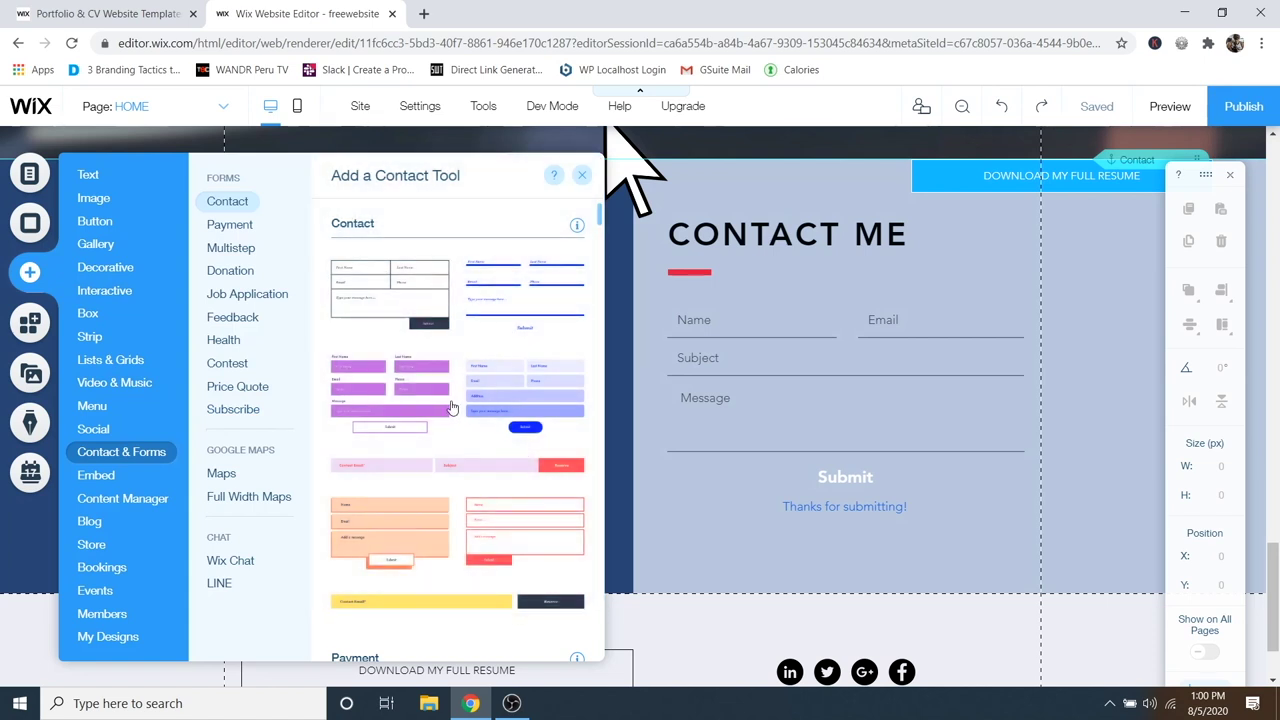
Step: Close the Add panel without adding anything and open the Contact Me form's settings
click(581, 176)
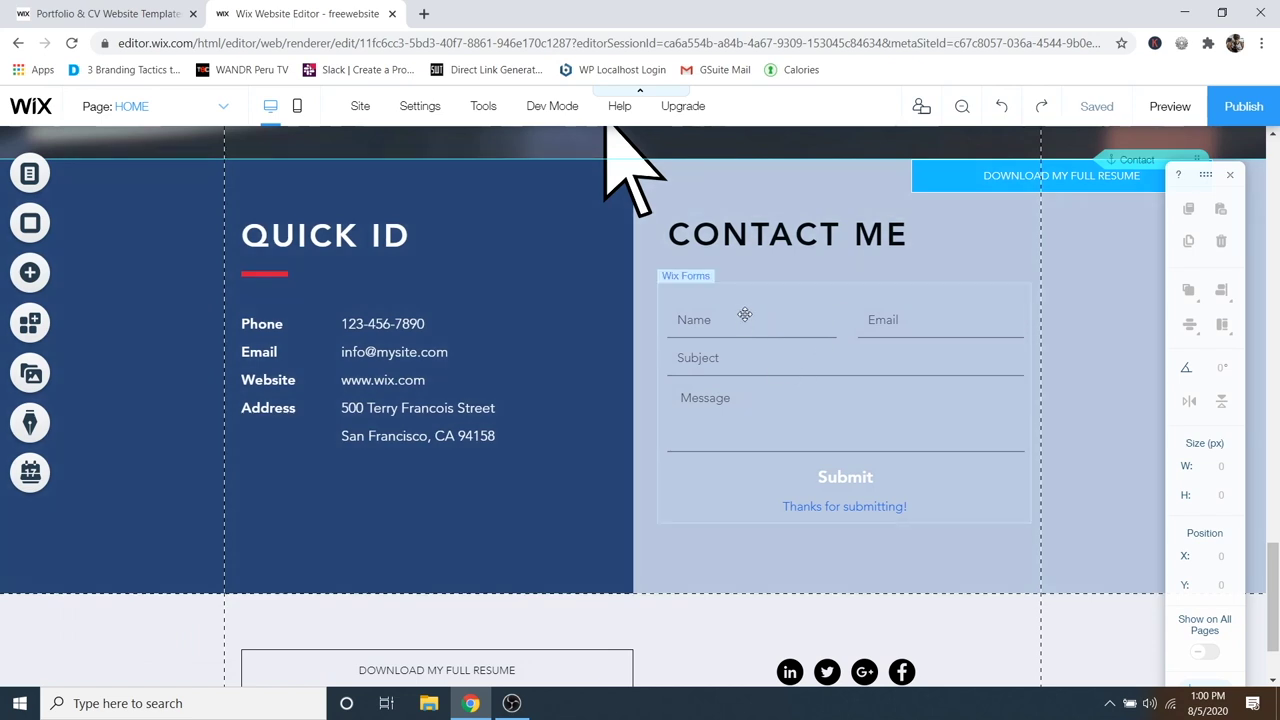
click(745, 314)
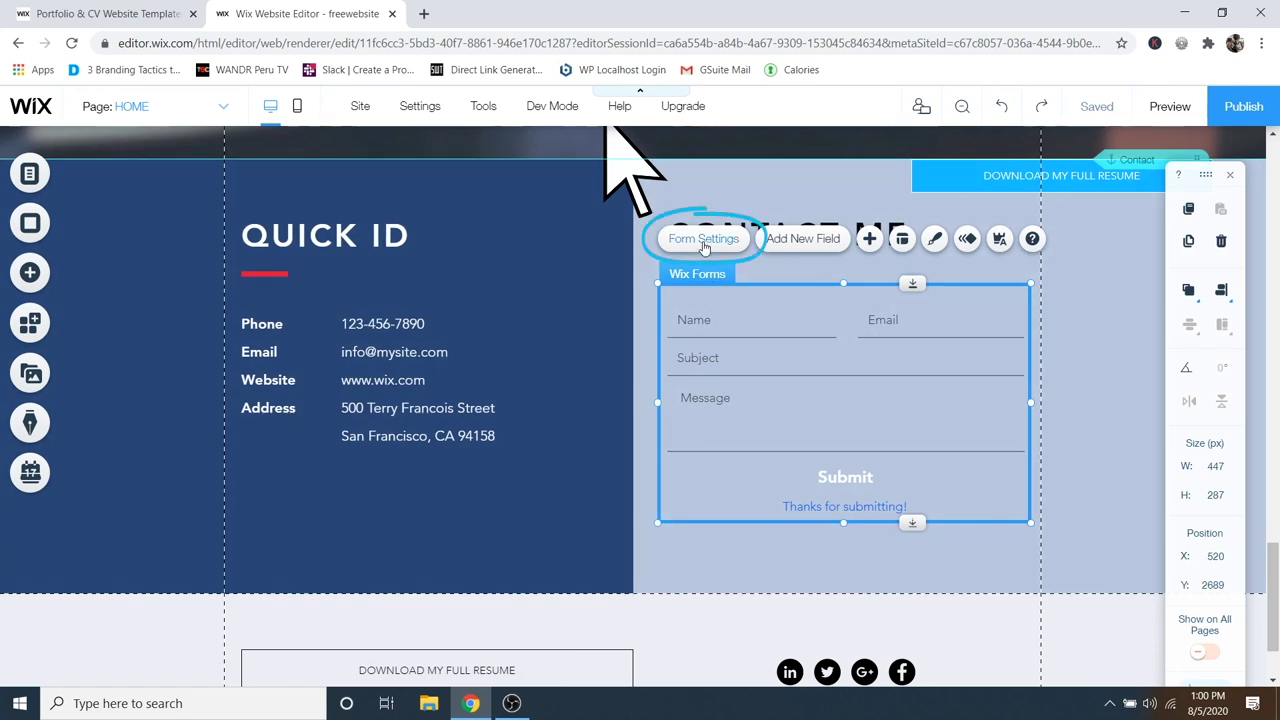
click(704, 241)
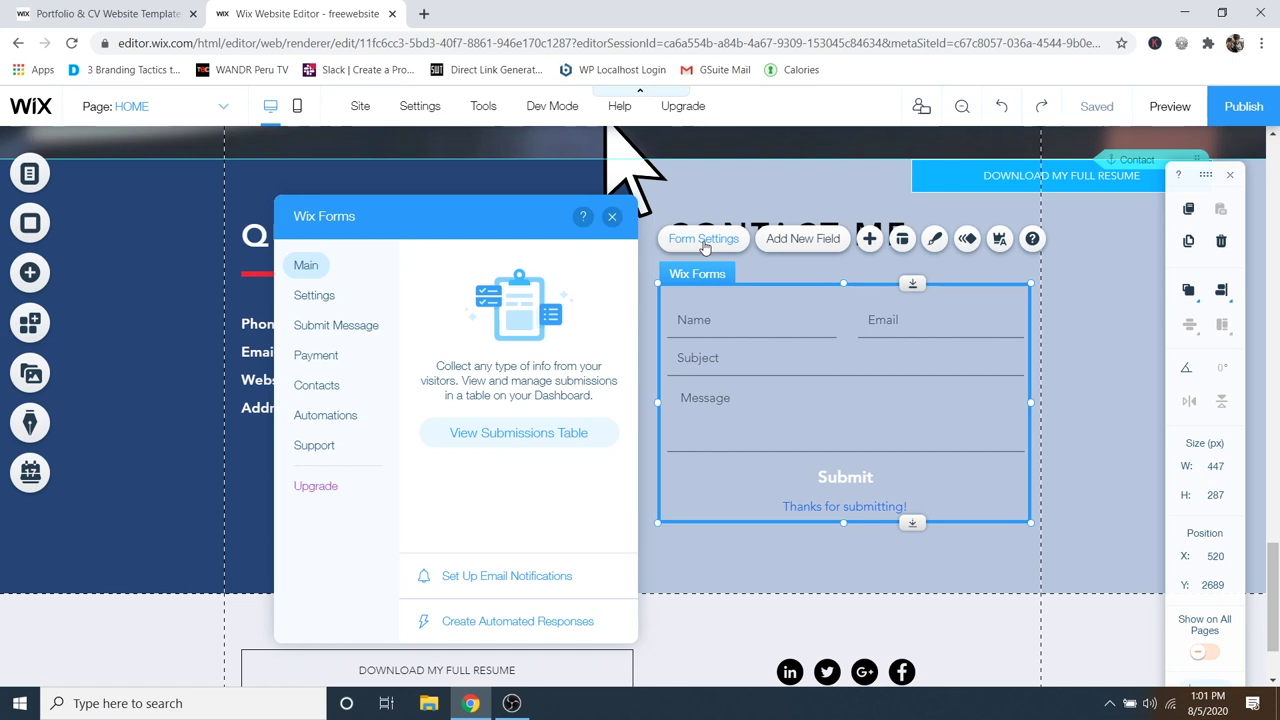
Step: Review the form's Settings, Email Notifications and 'Thanks for submitting!' submit message
click(316, 300)
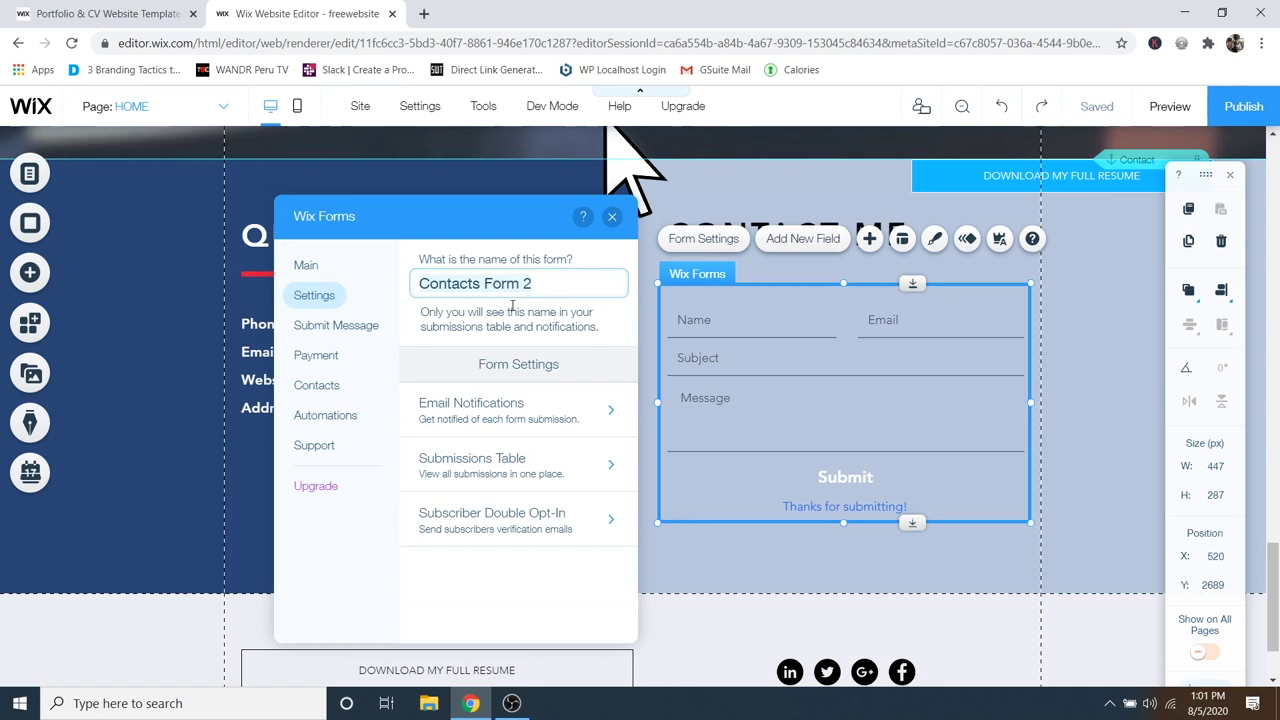
click(505, 412)
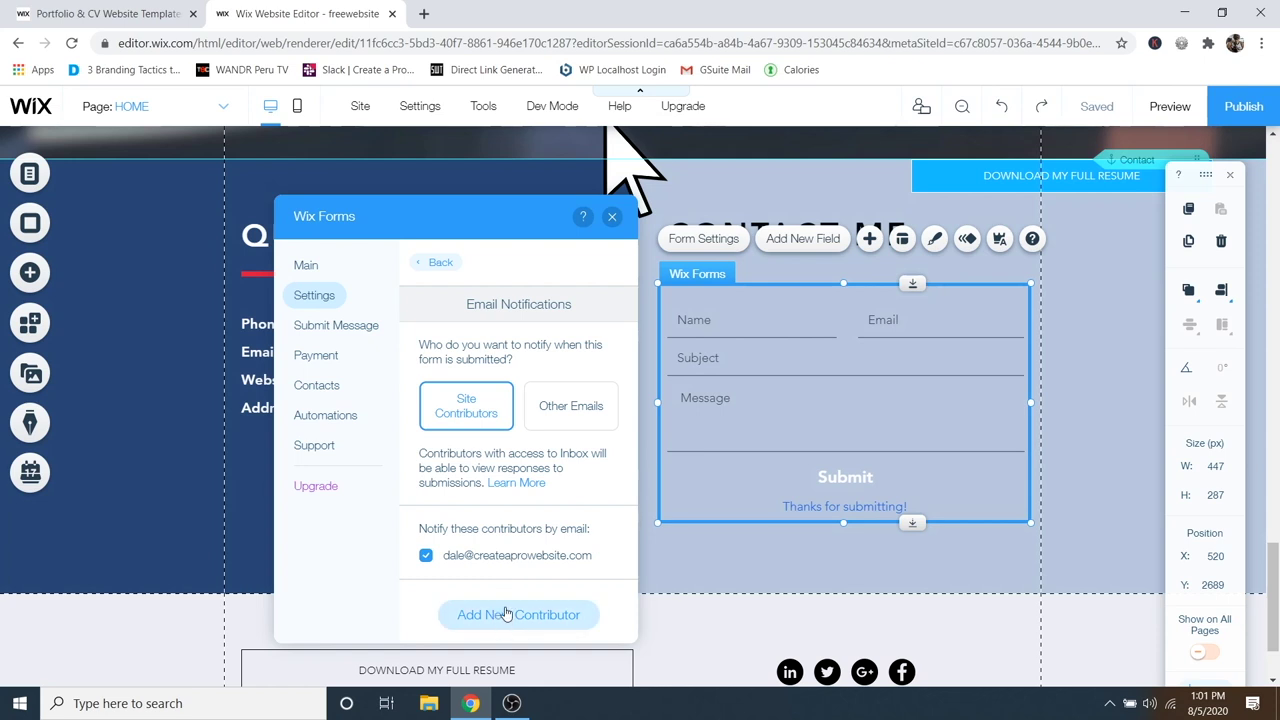
click(340, 330)
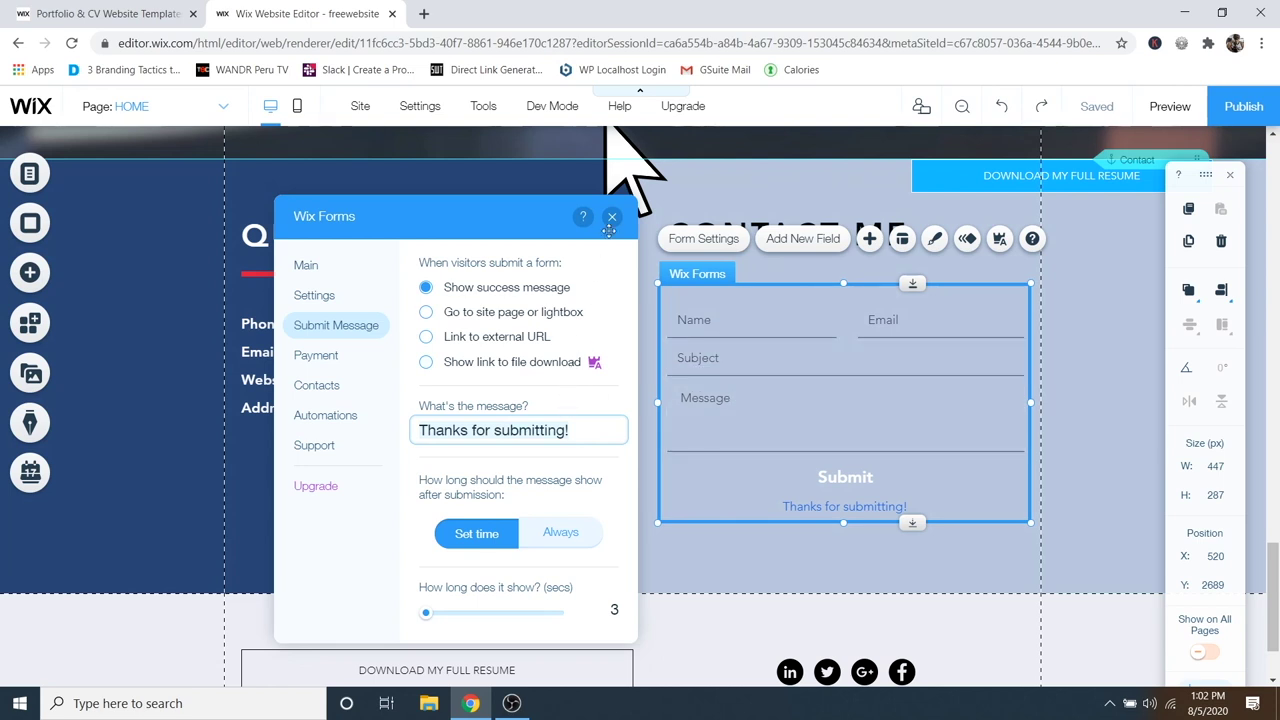
click(613, 218)
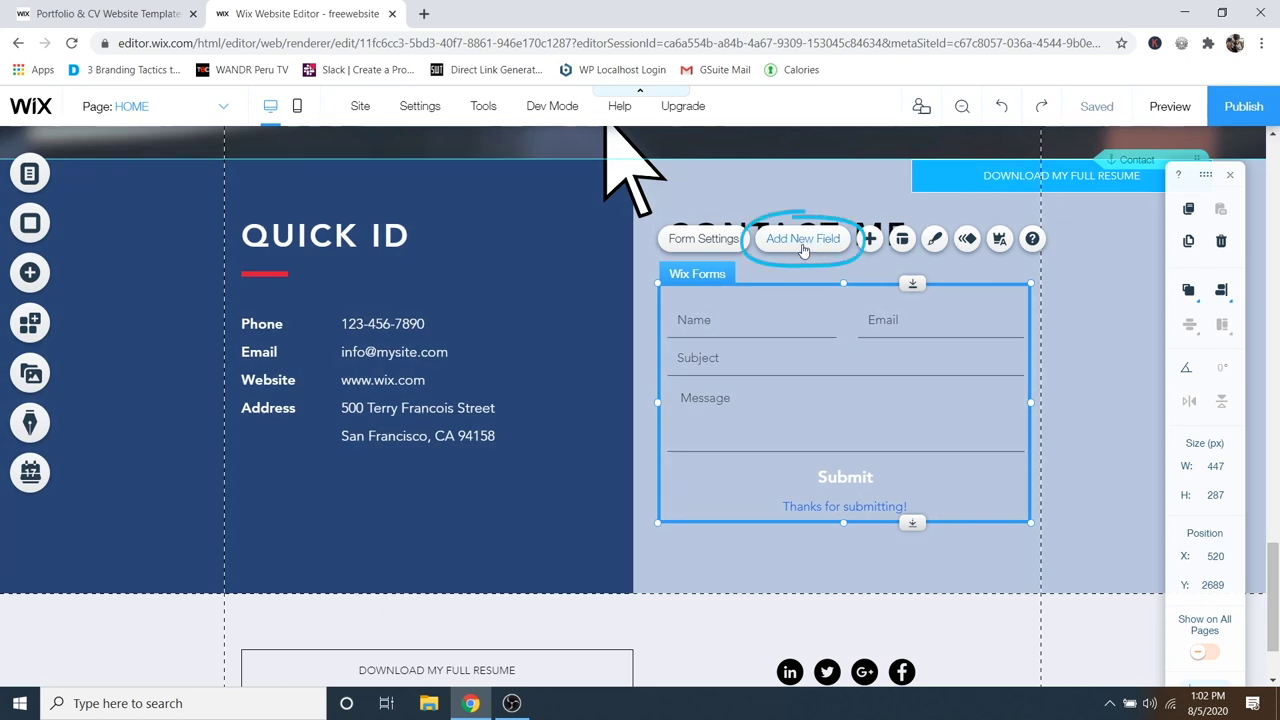
Step: Add a Number Field ('Enter a number') and move it between the Subject and Message fields
click(803, 243)
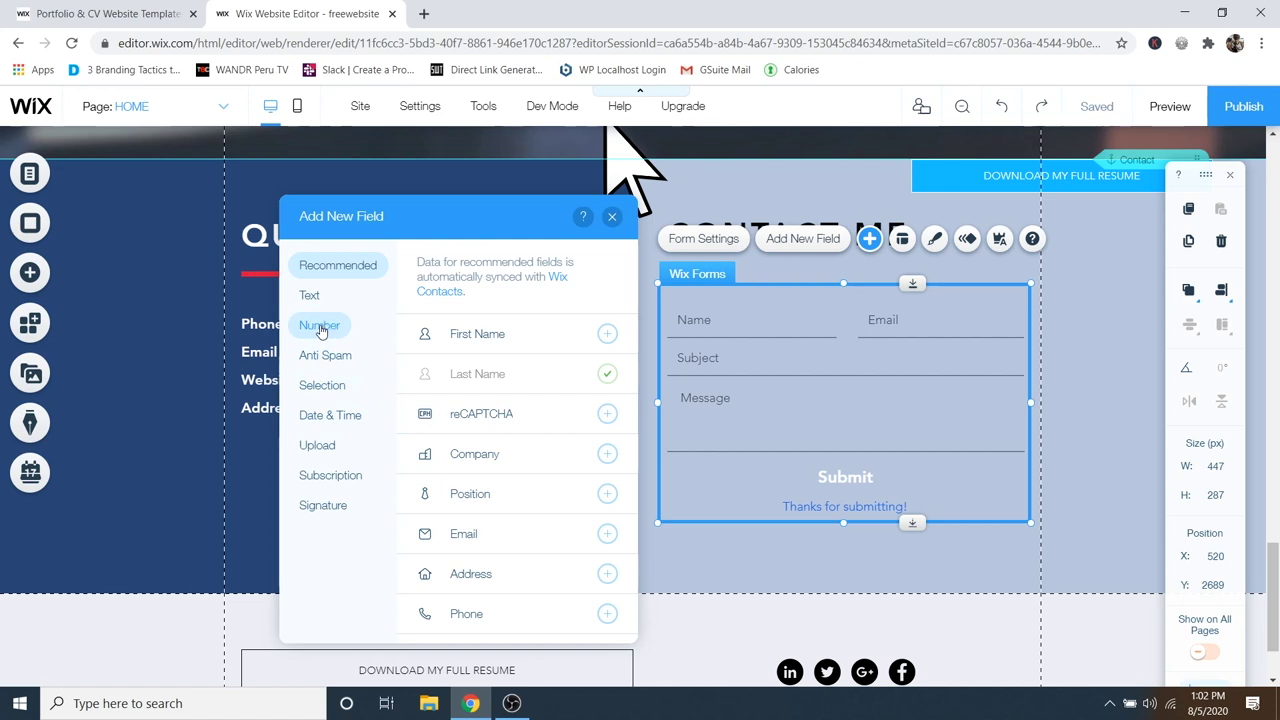
click(320, 331)
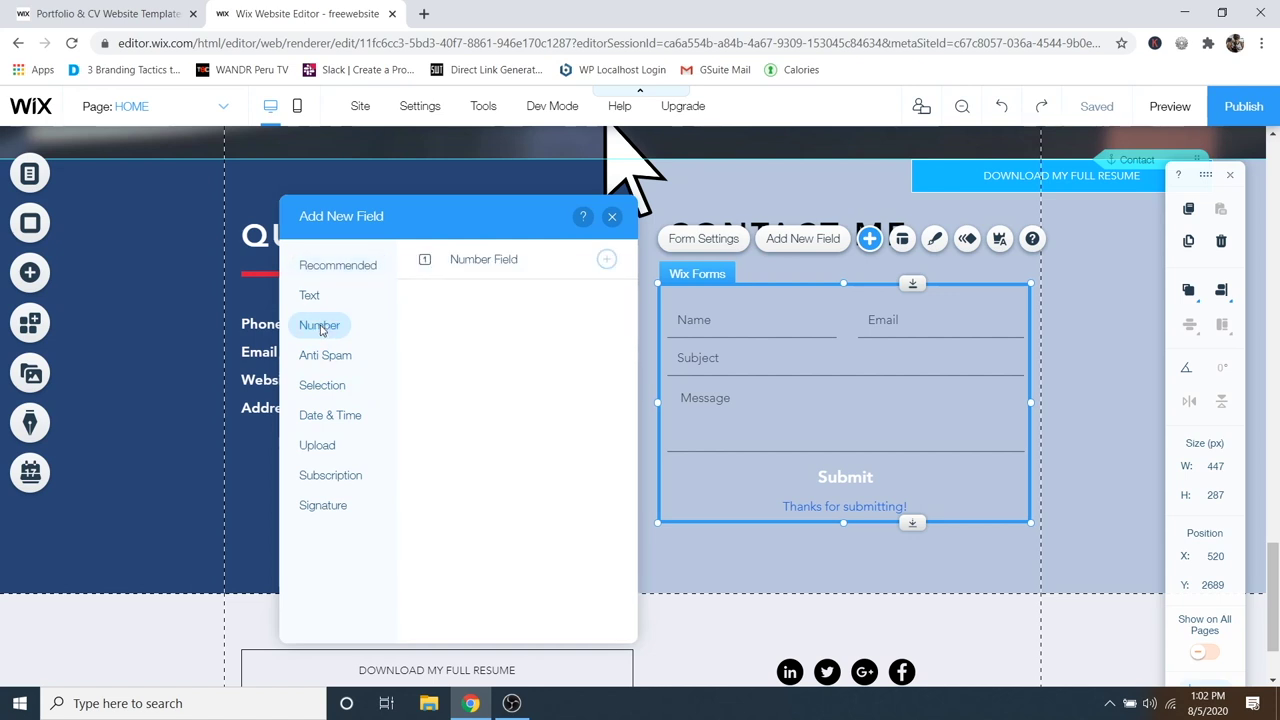
click(486, 261)
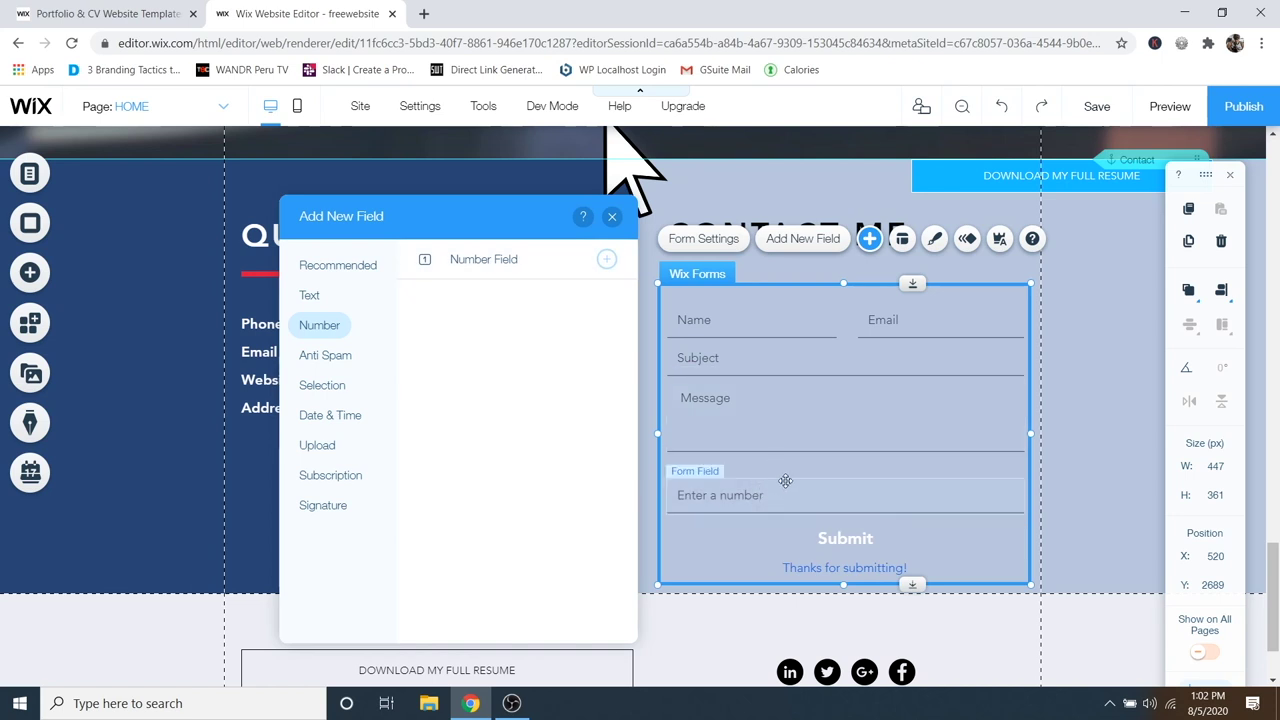
drag(770, 493, 755, 490)
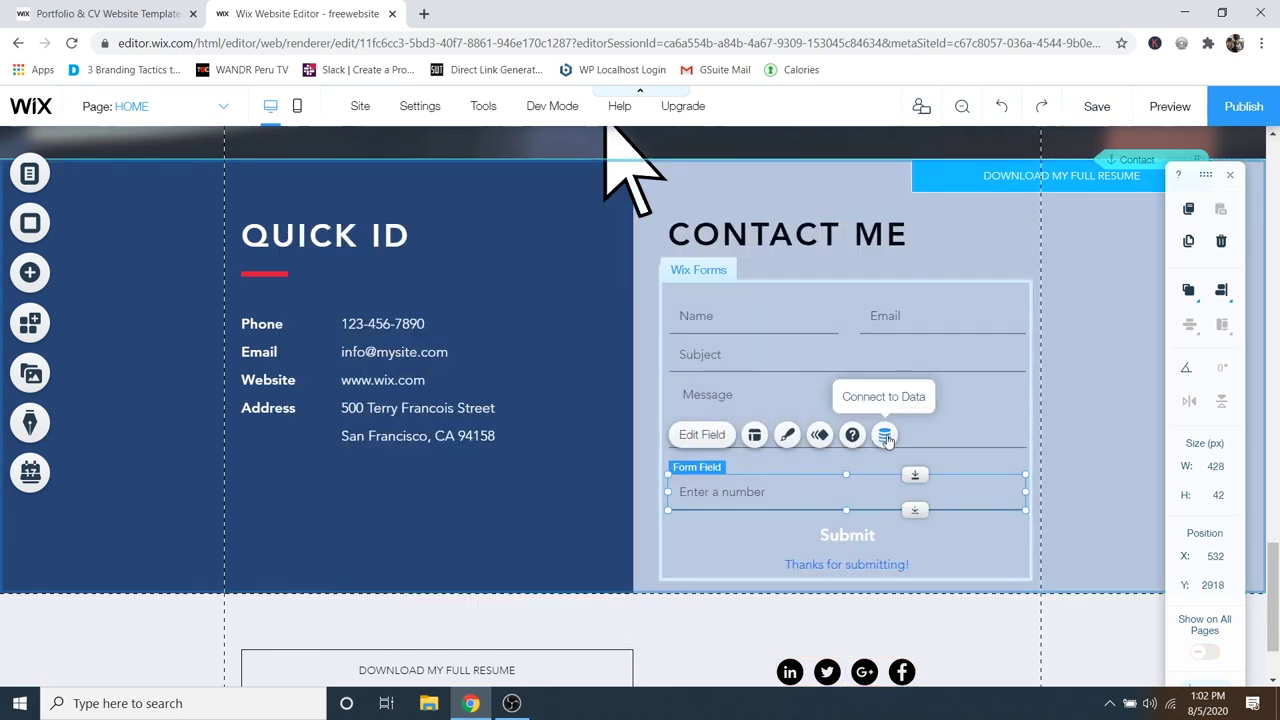
drag(967, 487, 954, 505)
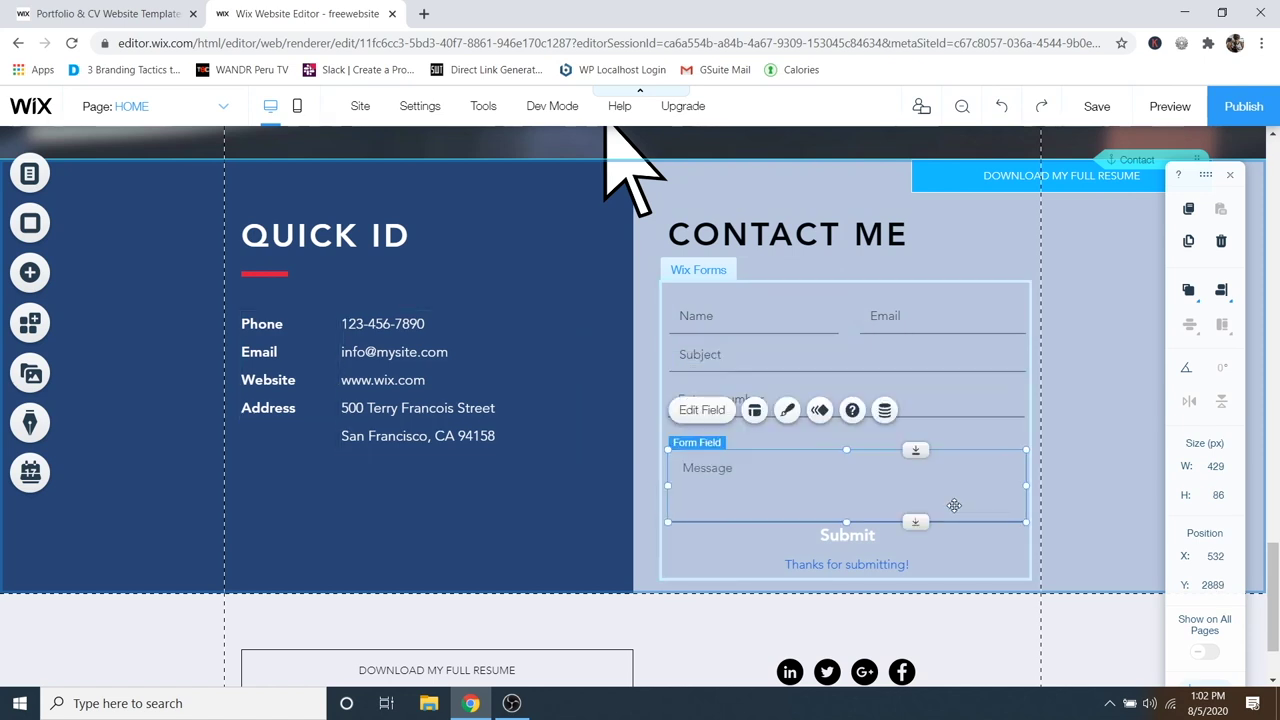
click(901, 388)
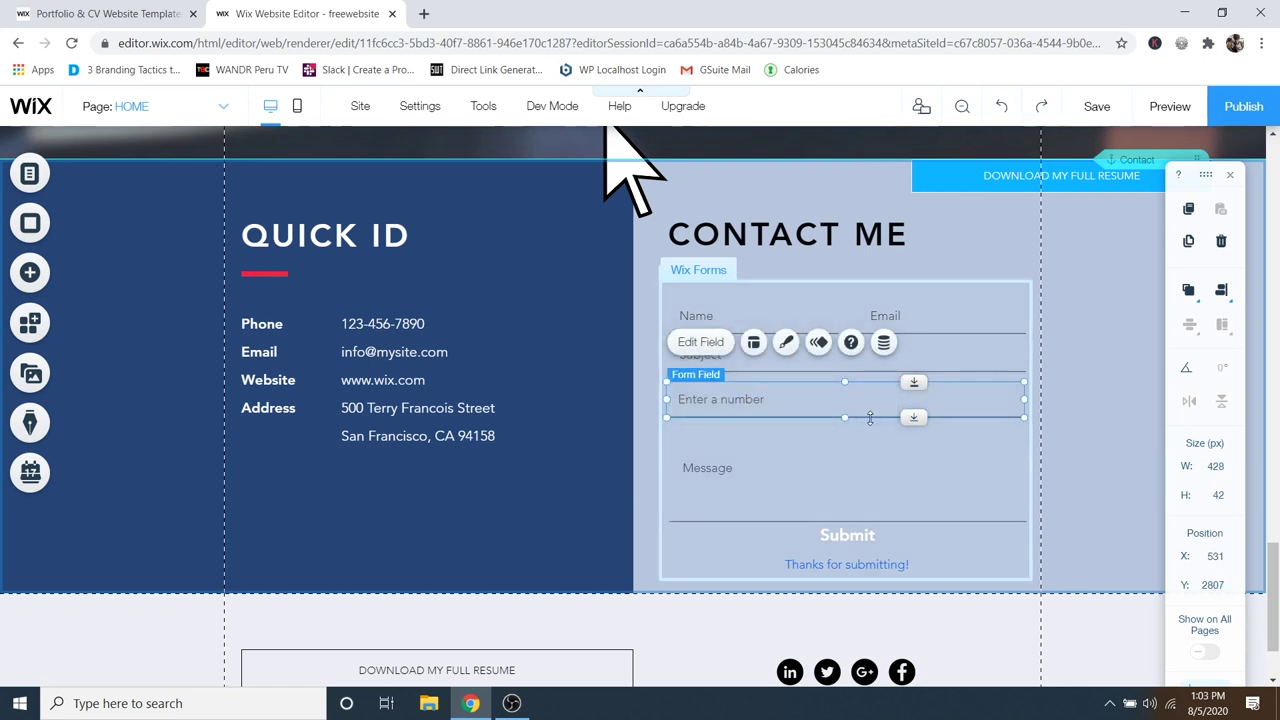
Step: Change the Name field's placeholder to 'First & Last Name' and save the site
click(752, 318)
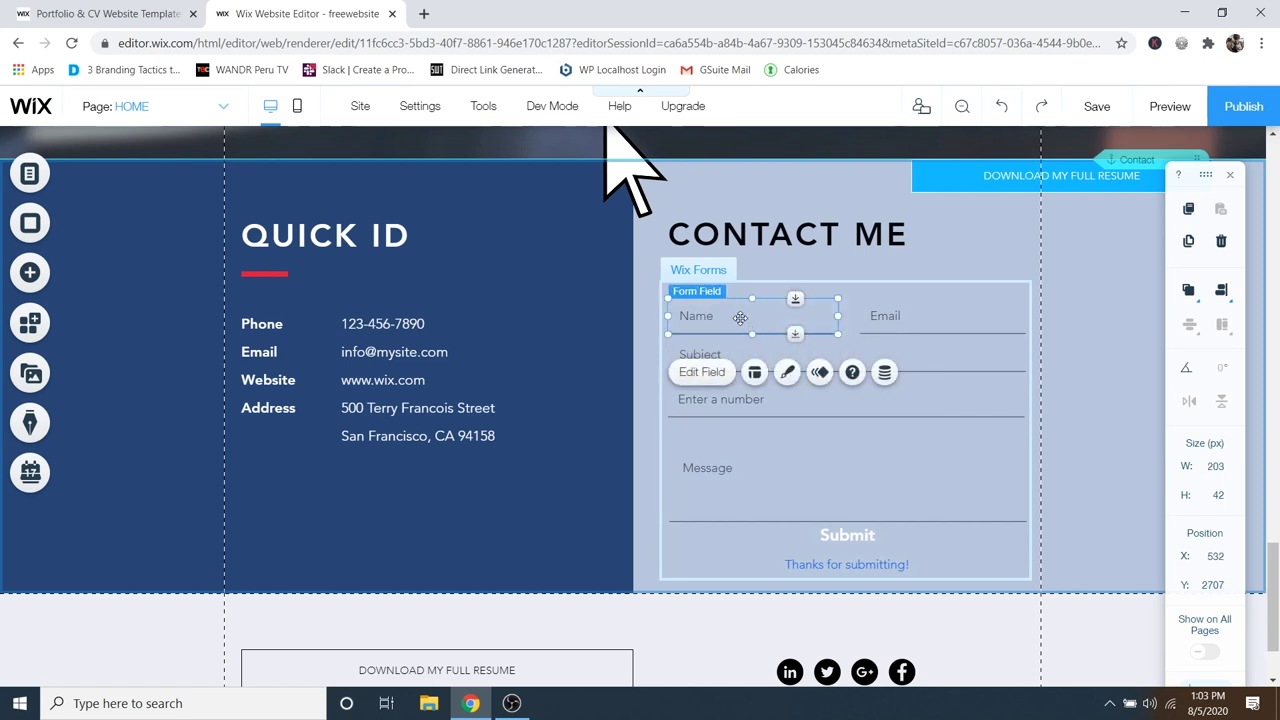
click(701, 372)
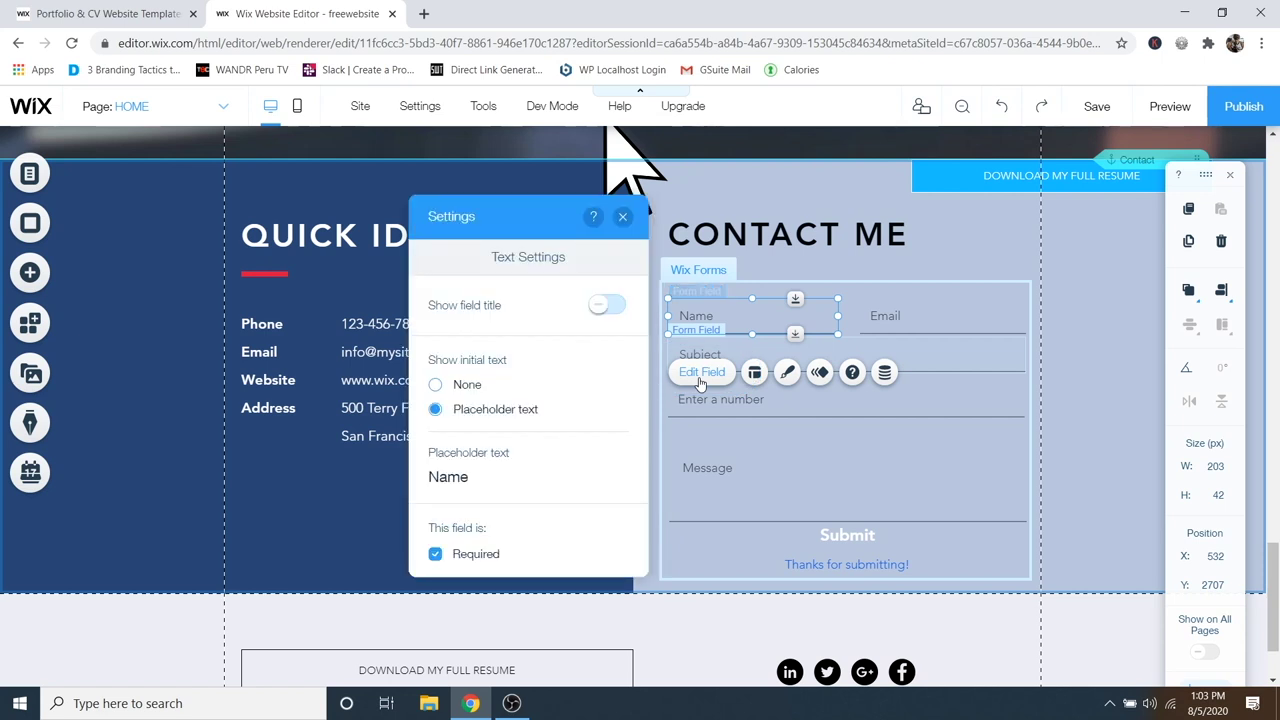
click(489, 477)
text(First & Last)
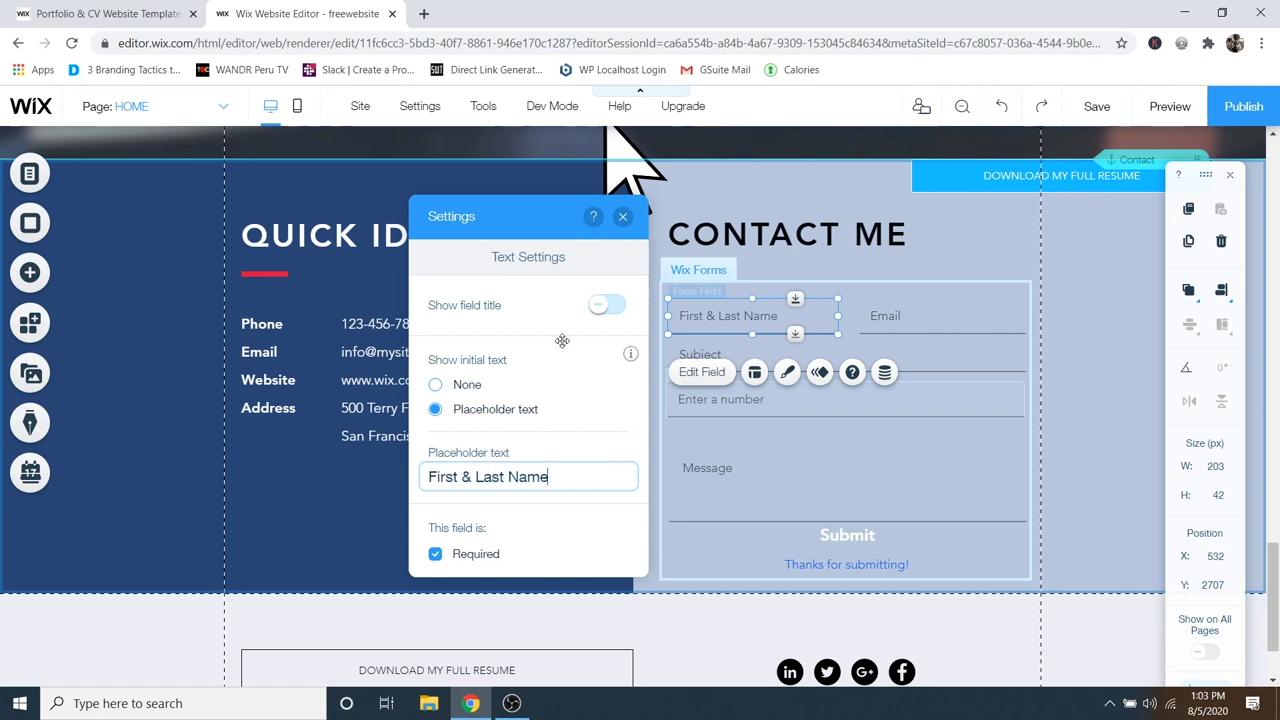
click(650, 236)
click(622, 216)
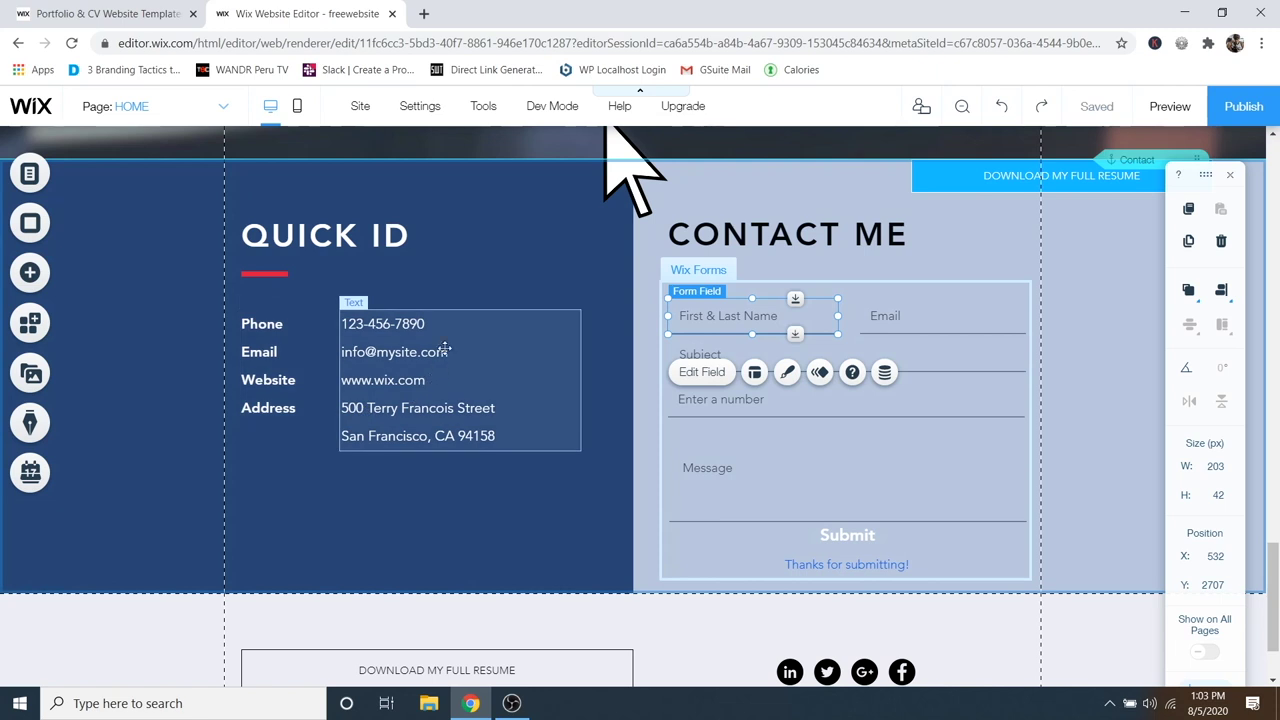
Step: Switch to the mobile editor, bringing up the 'Meet Your Site on Mobile' introduction
click(490, 338)
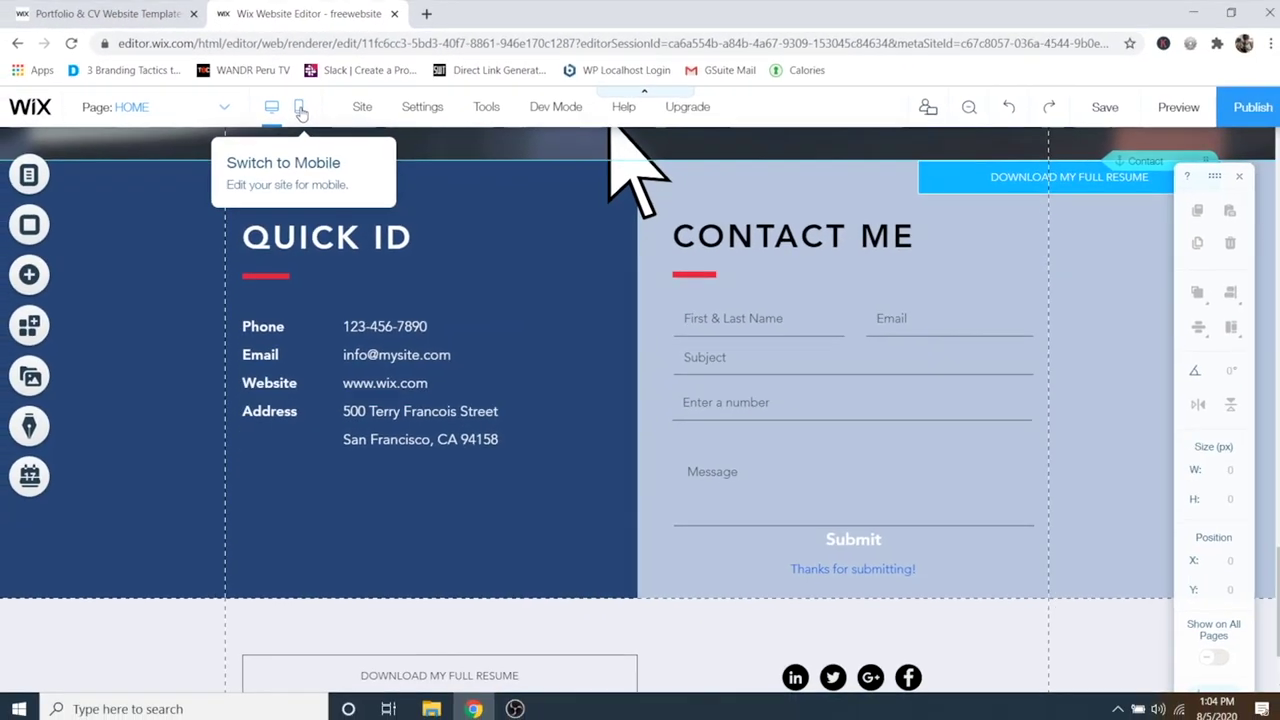
click(300, 109)
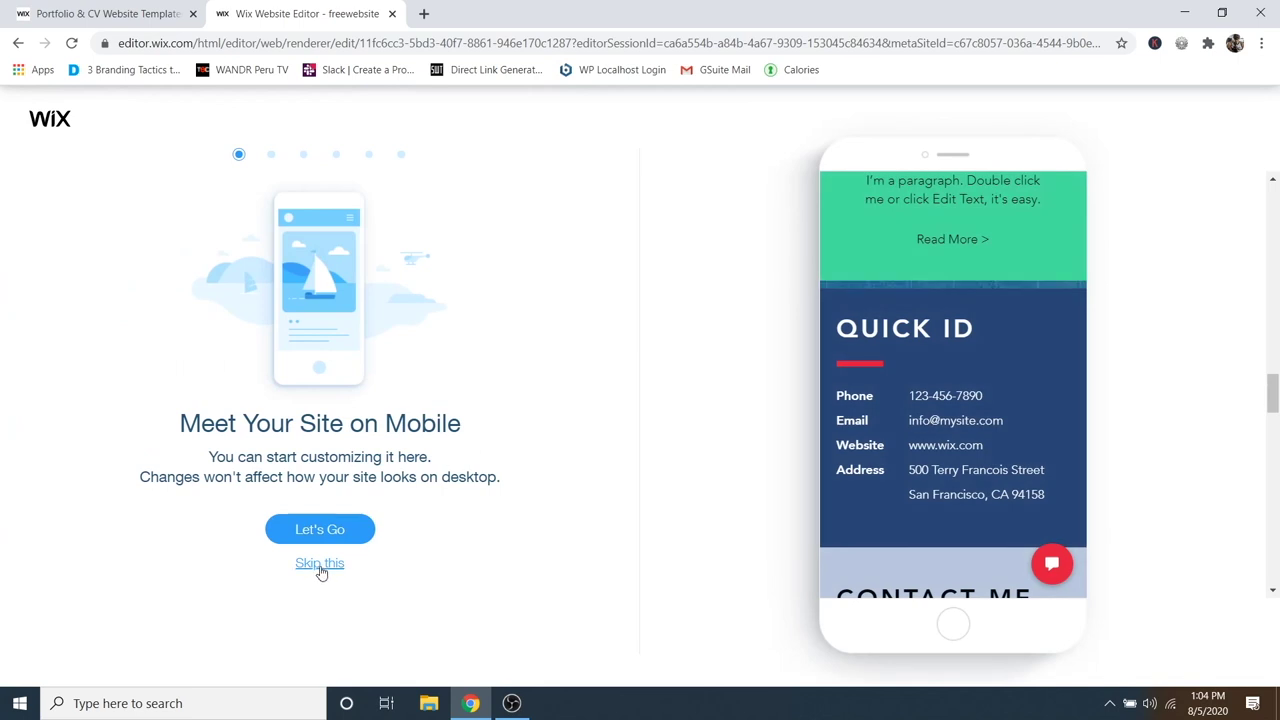
Step: Skip the mobile intro and drag the About anchor down to the header's bottom edge
click(320, 565)
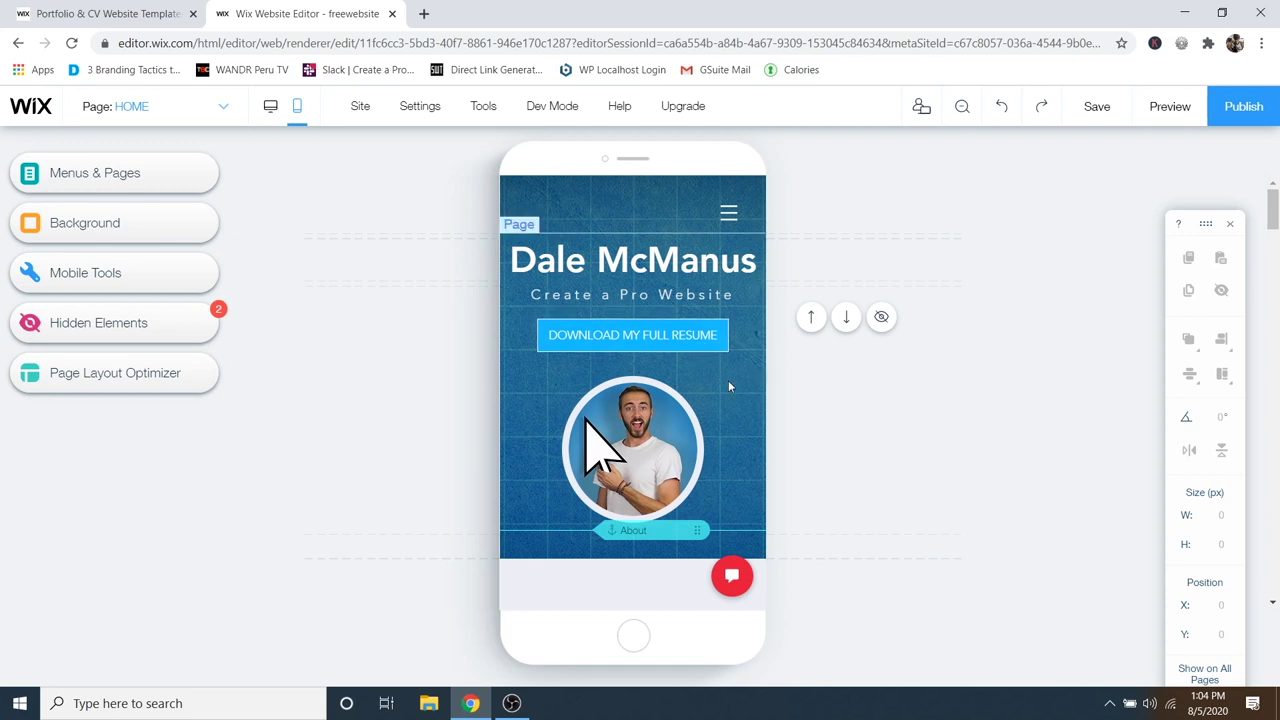
scroll(740, 370, down, 5)
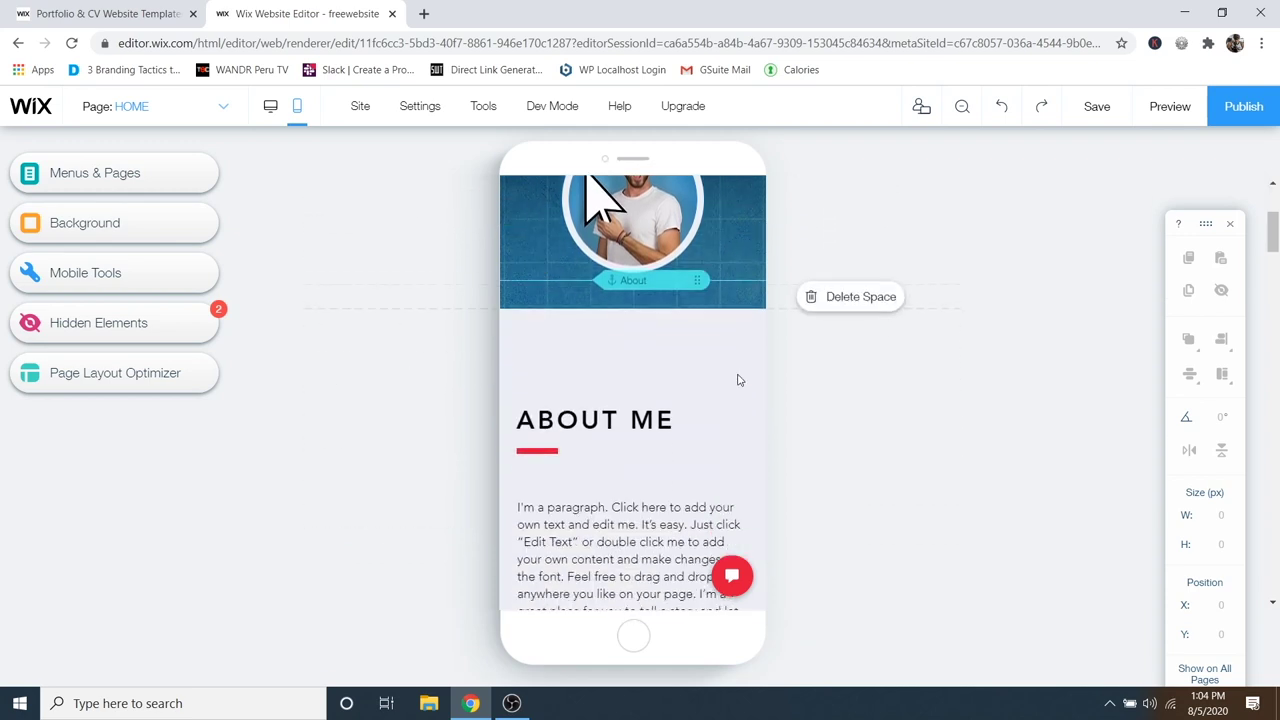
scroll(680, 335, up, 2)
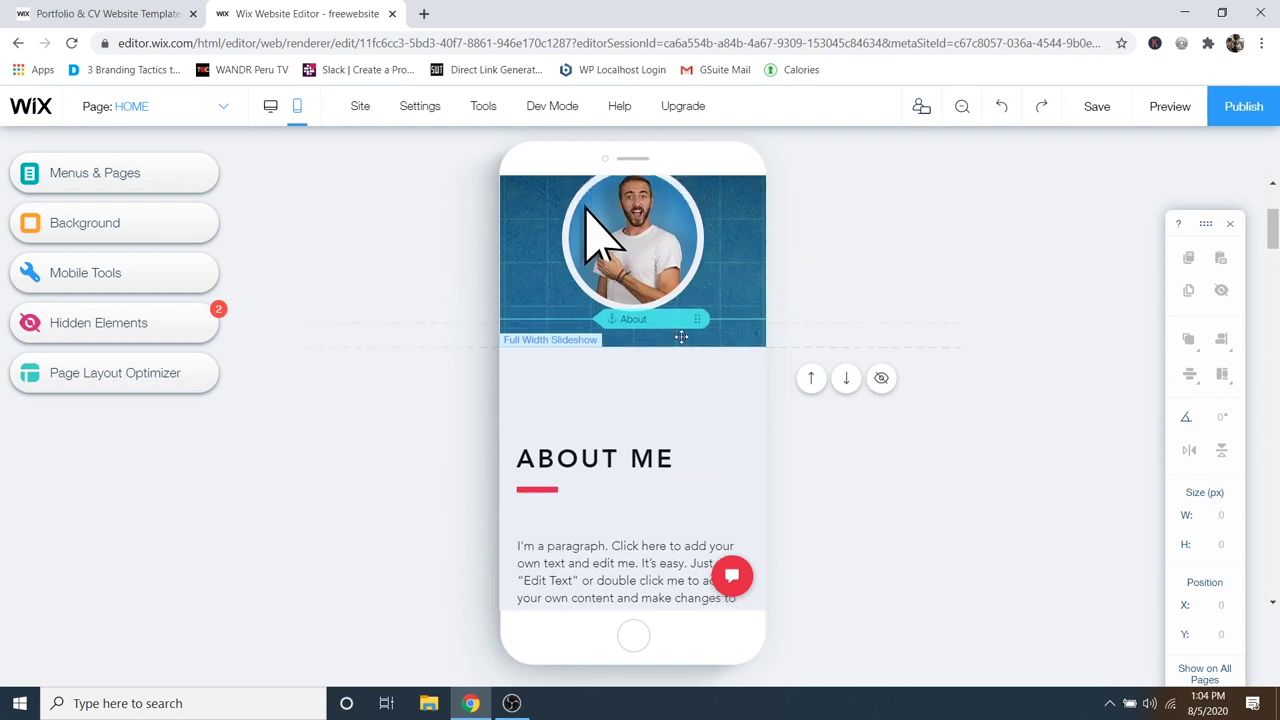
drag(679, 360, 678, 390)
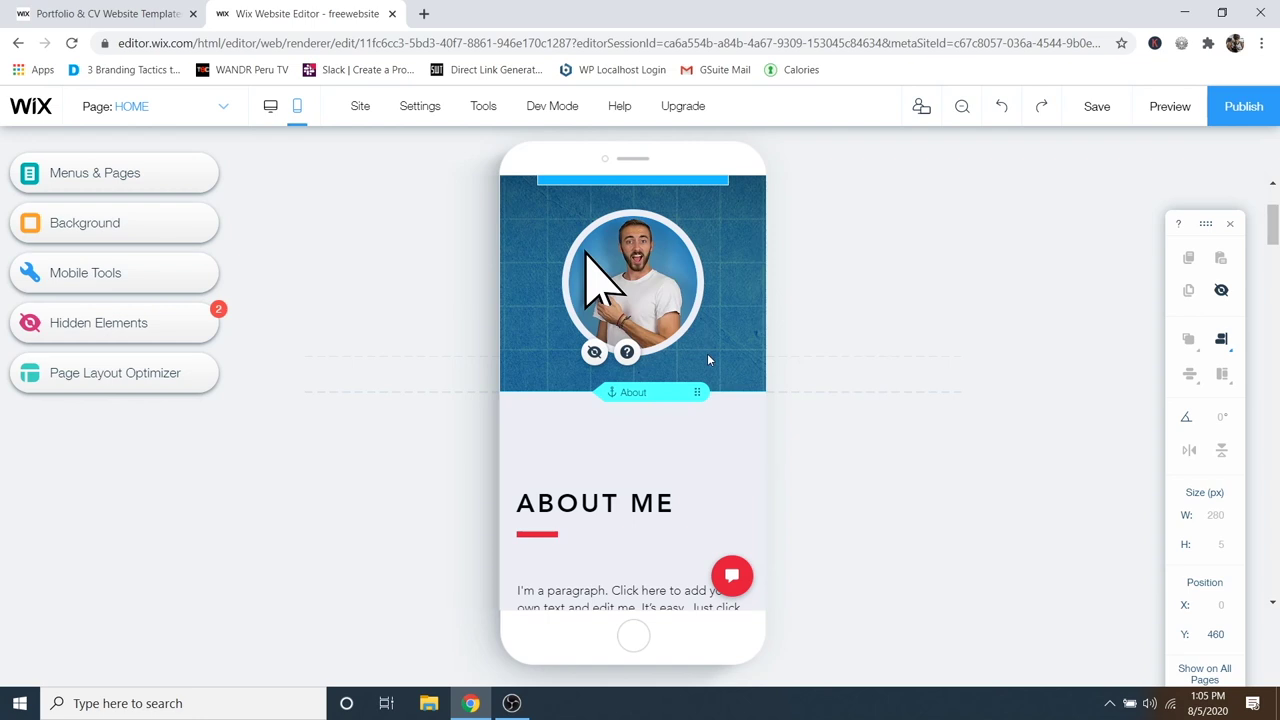
scroll(707, 360, up, 2)
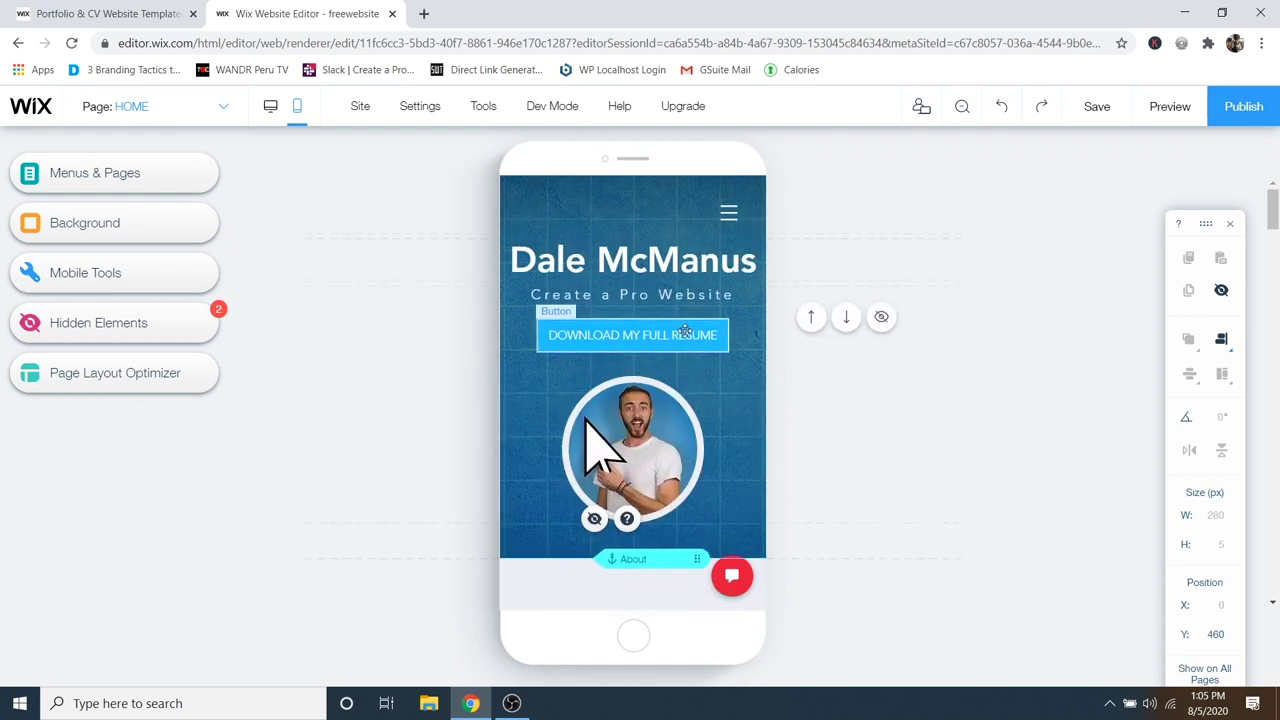
click(670, 258)
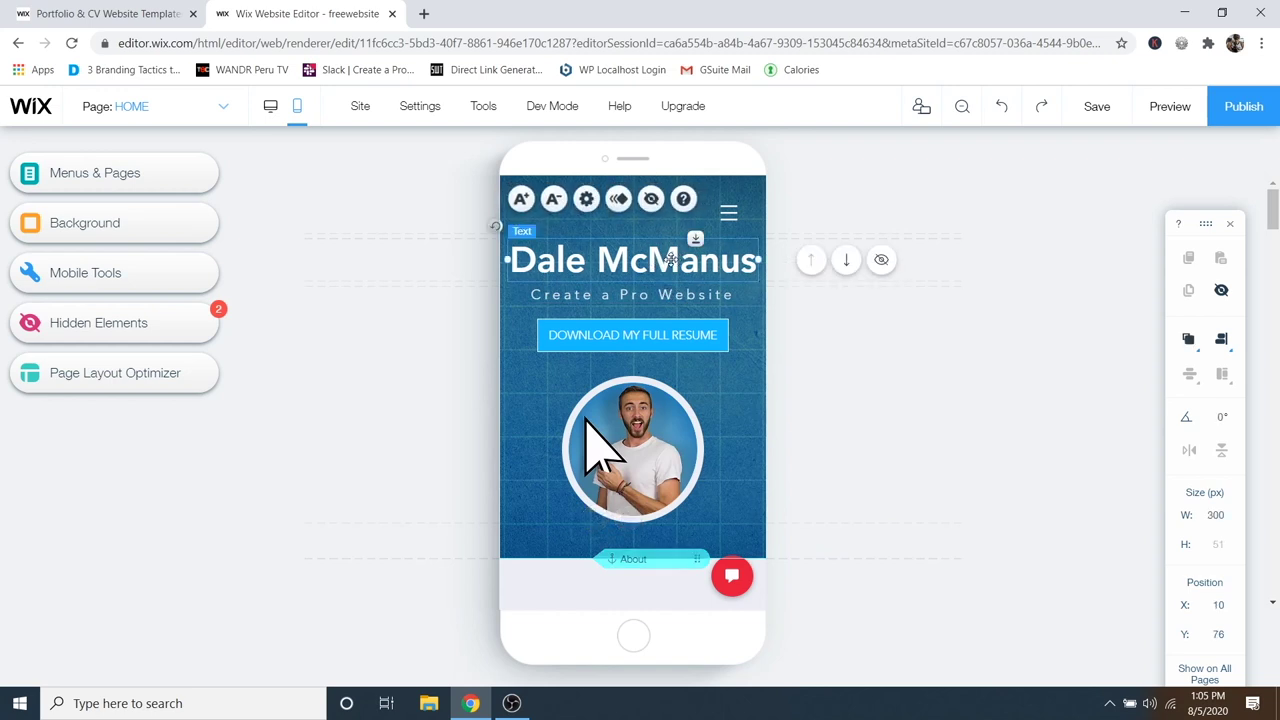
click(554, 200)
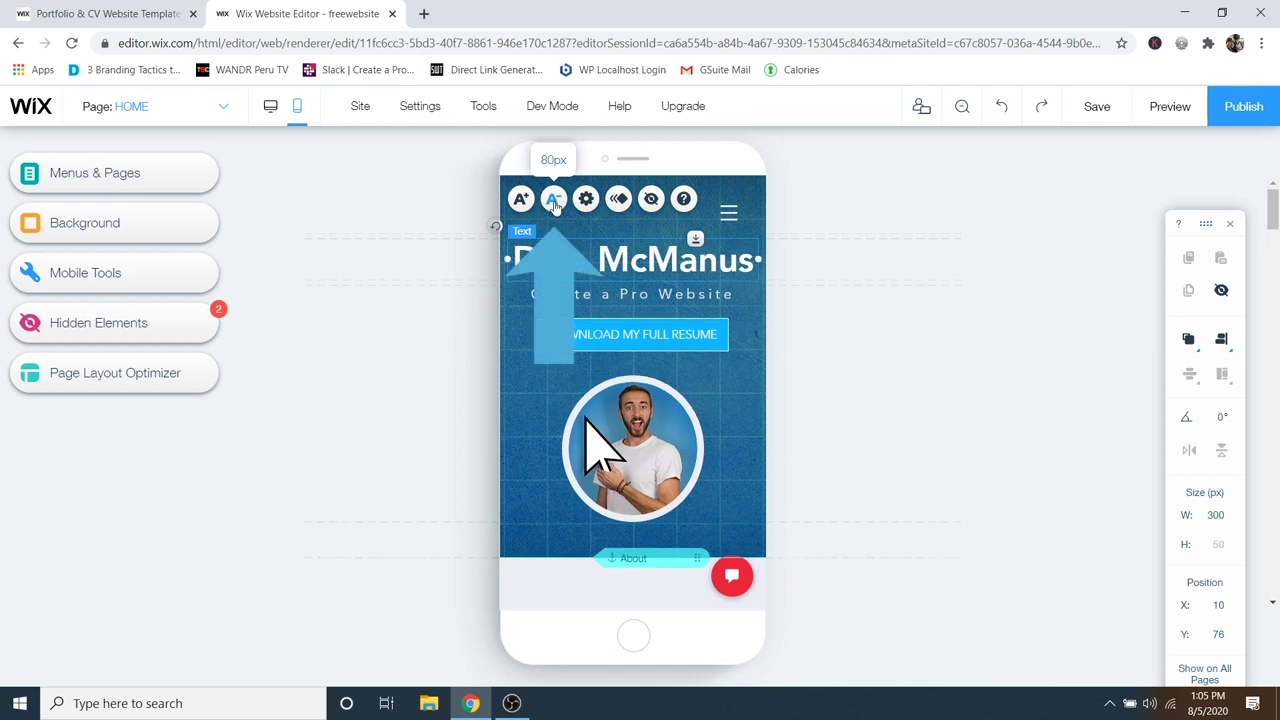
click(554, 200)
click(554, 200)
click(554, 200)
click(554, 200)
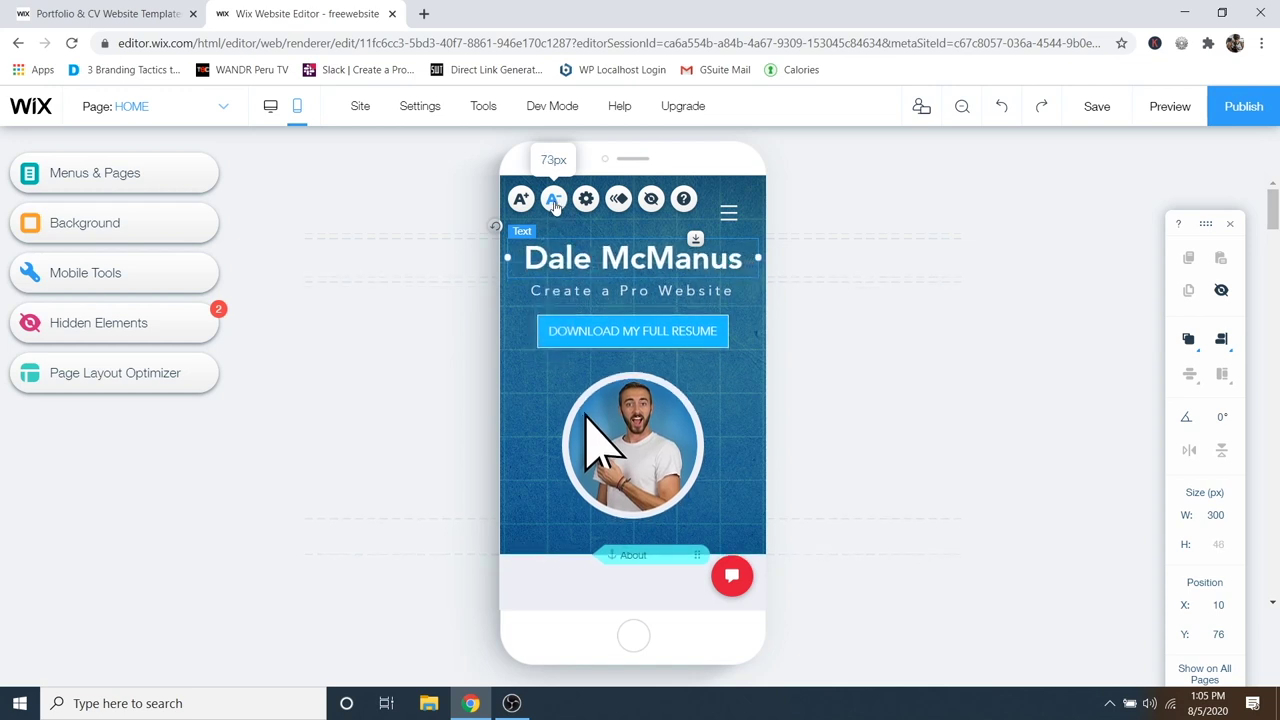
click(597, 290)
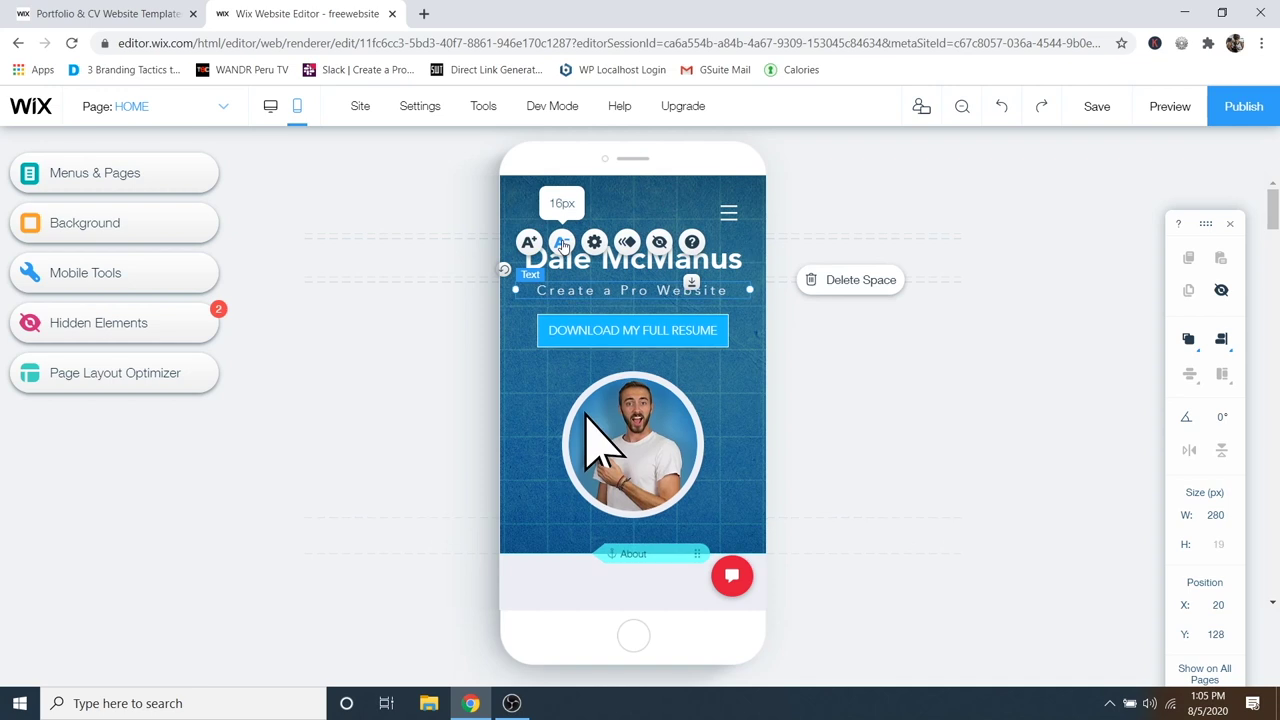
click(563, 245)
click(563, 245)
click(563, 245)
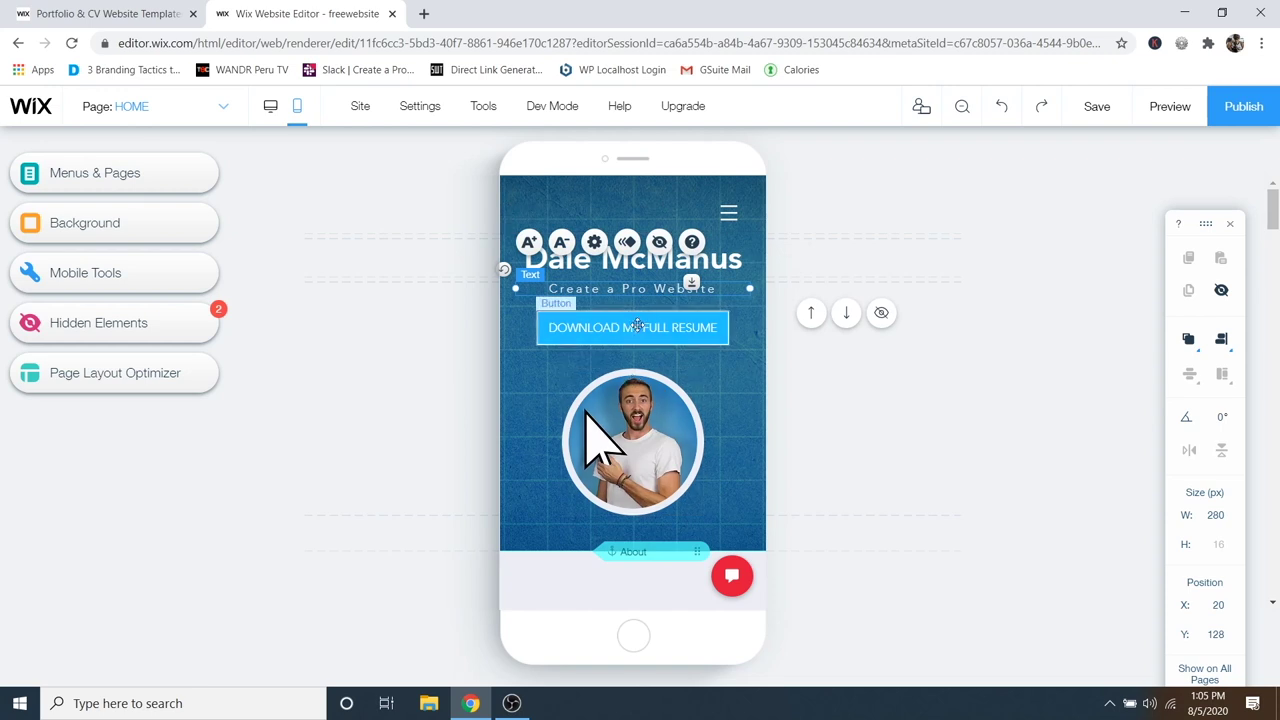
Step: Move the resume button below the profile photo and shift the photo up under the subtitle
drag(638, 325, 639, 502)
drag(645, 418, 641, 358)
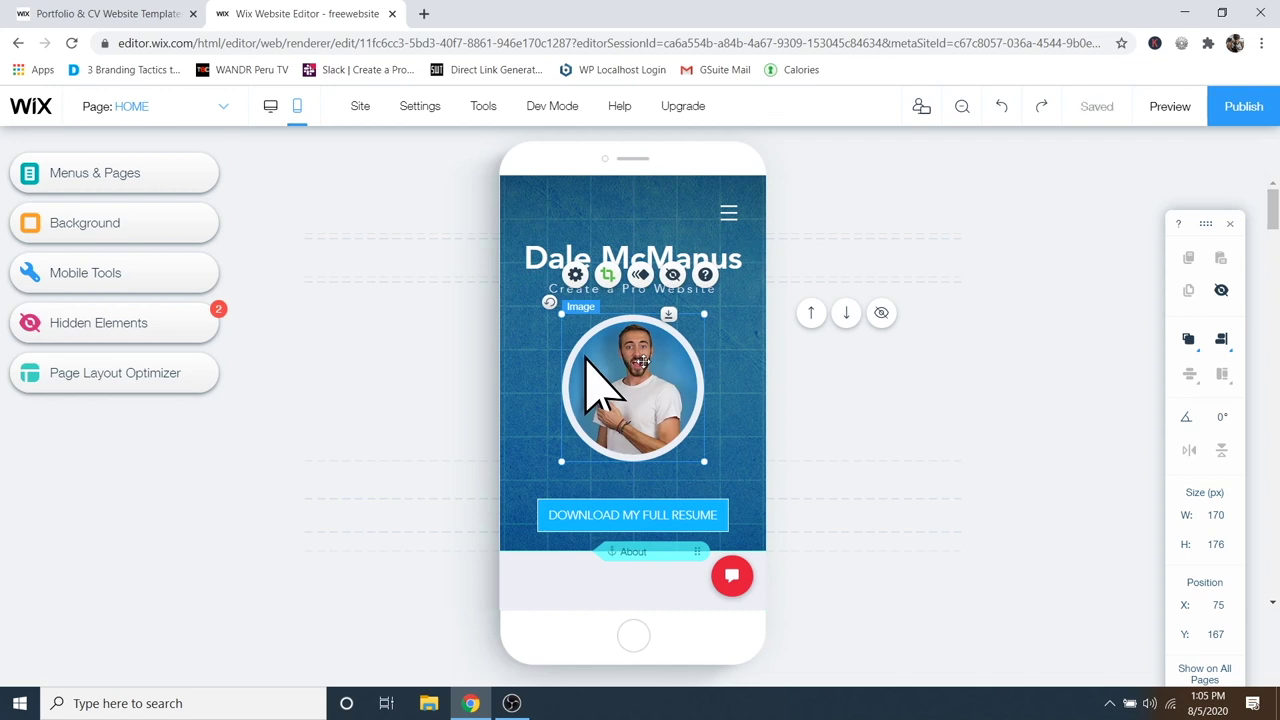
key(Down)
key(Down)
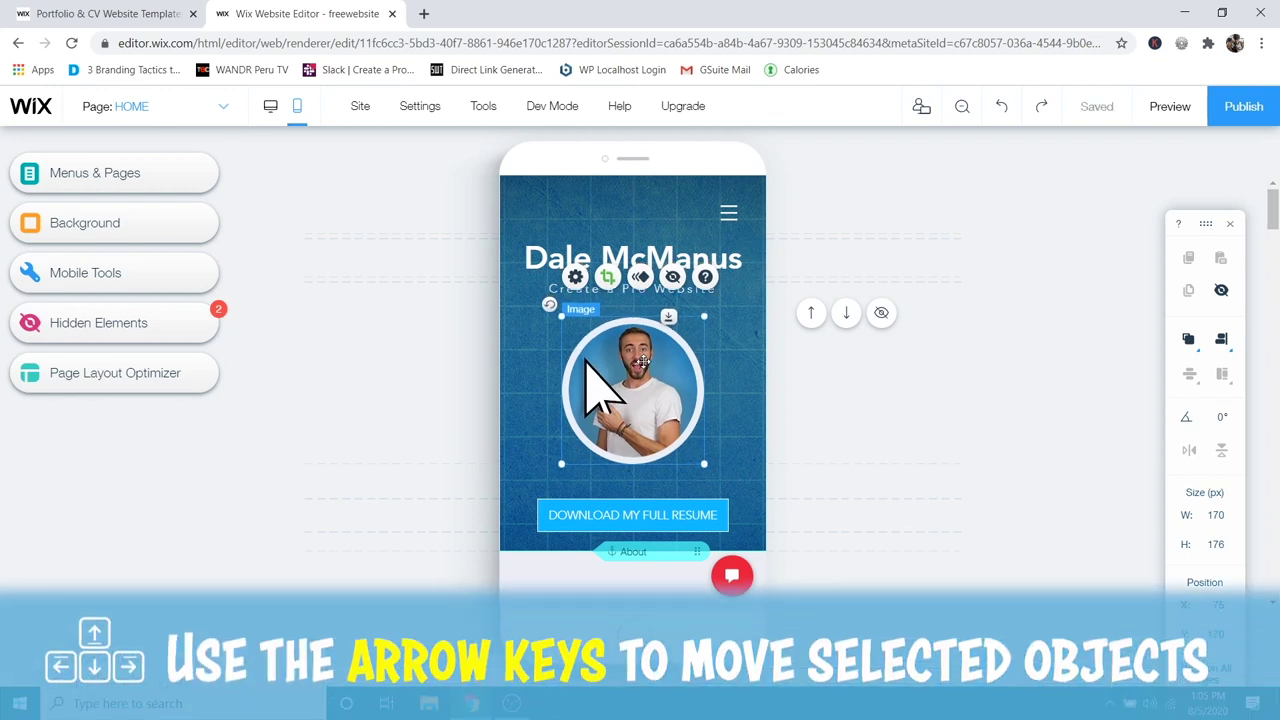
key(Down)
key(Down)
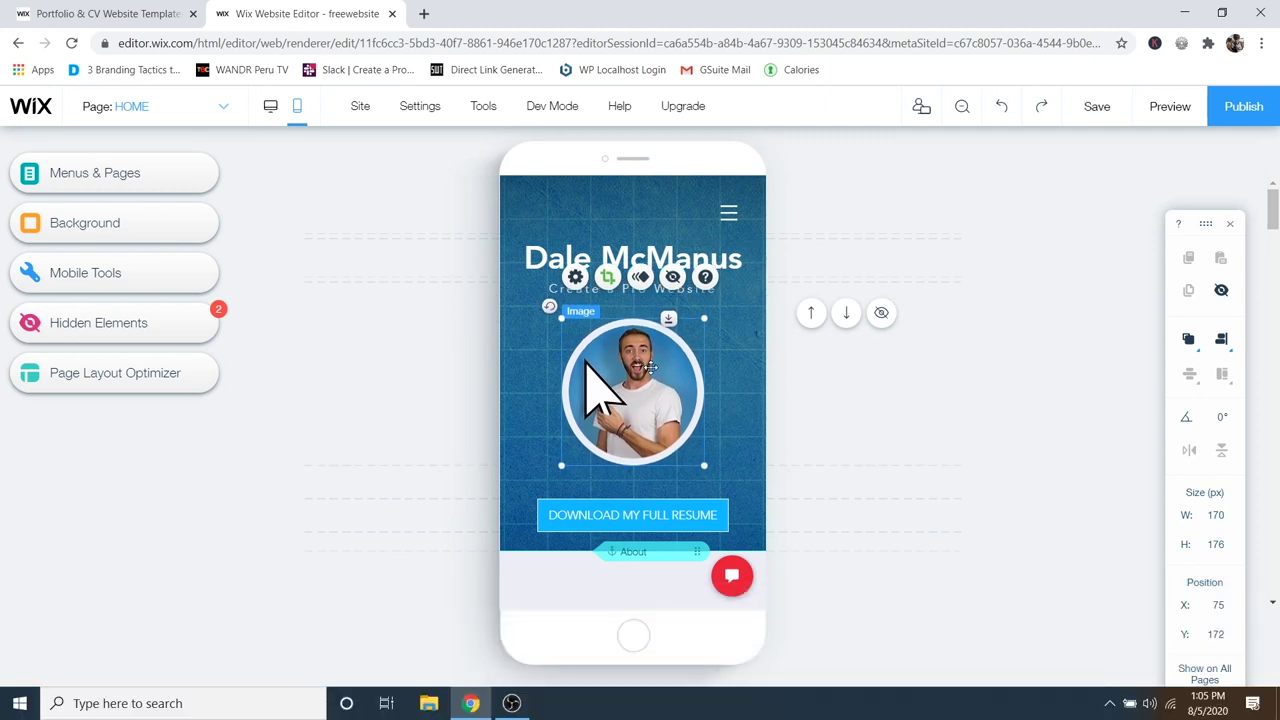
Step: Move the social bar up directly under the About Me text, at X 18, Y 1065
scroll(697, 341, down, 10)
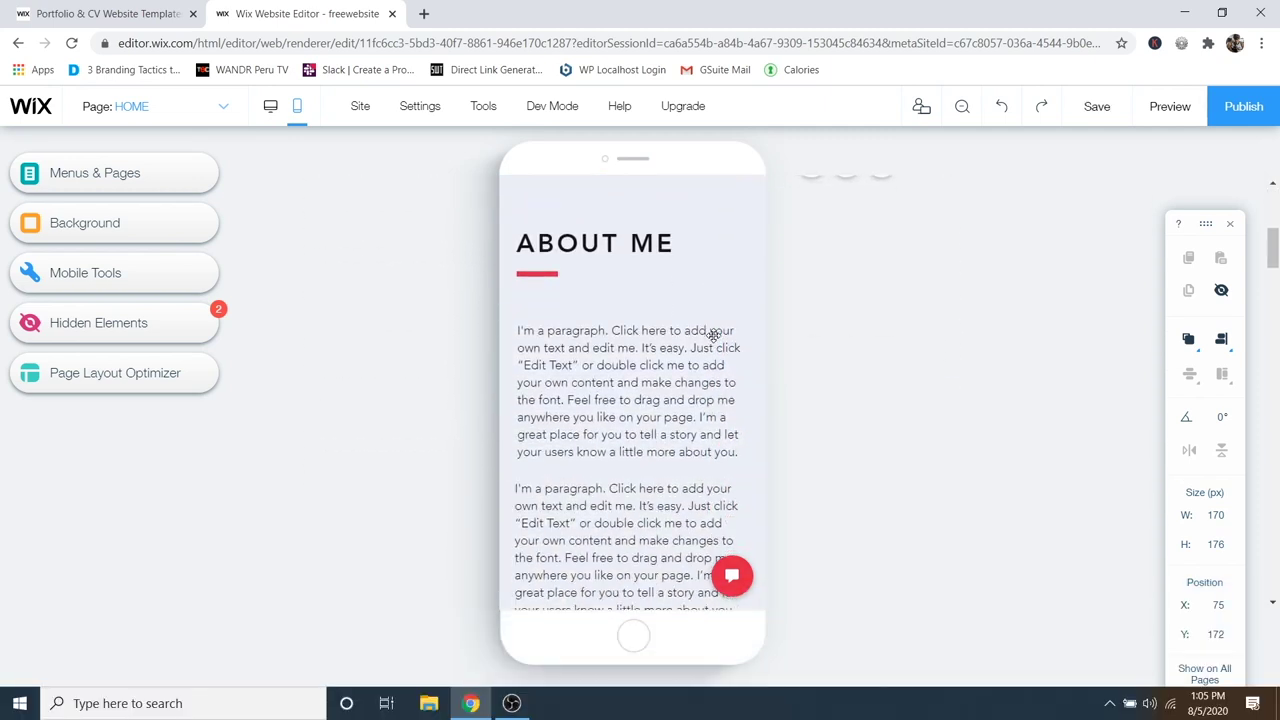
scroll(712, 334, down, 3)
scroll(714, 334, up, 1)
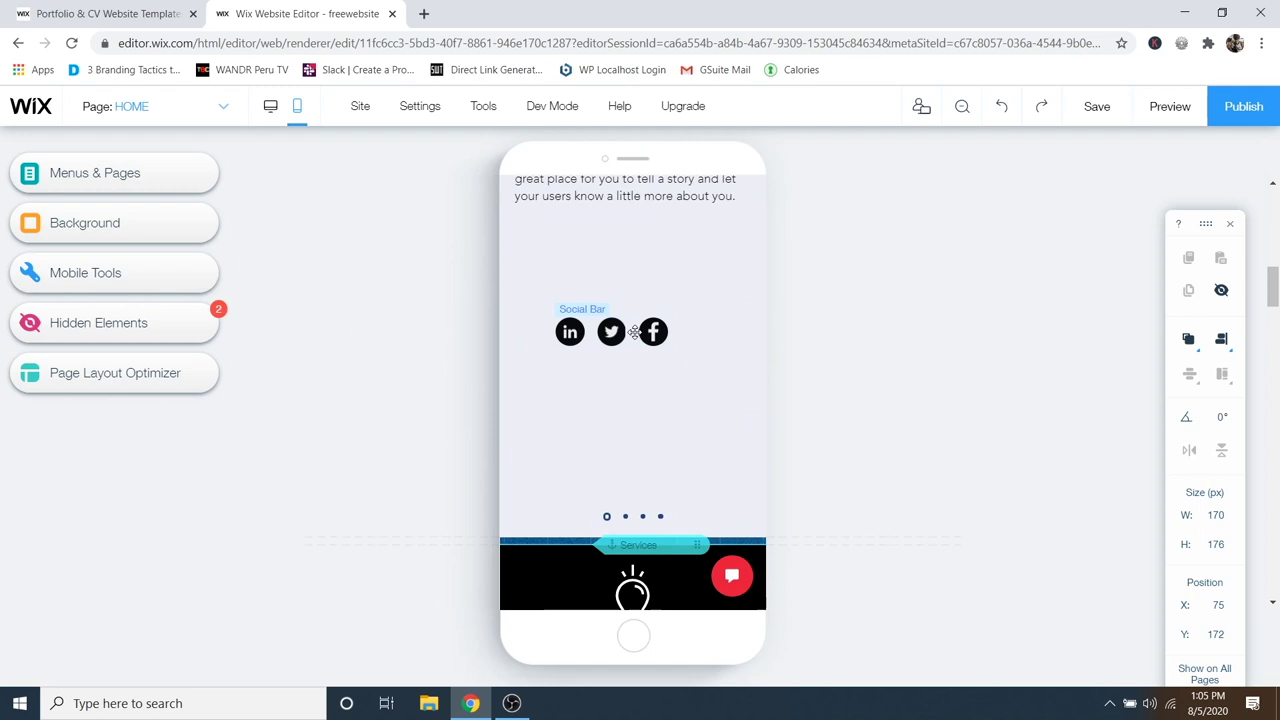
drag(634, 332, 596, 244)
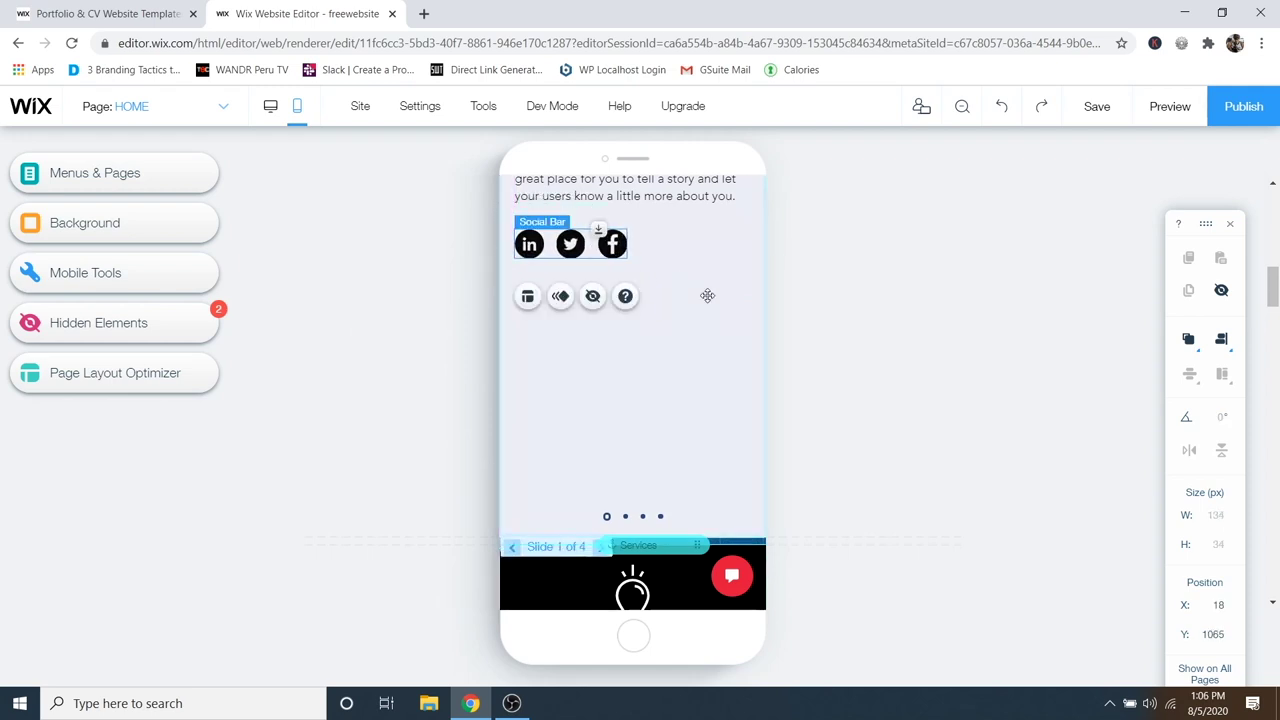
scroll(671, 291, down, 2)
Step: Shorten the About section's slideshow to remove the empty space beneath it
click(703, 292)
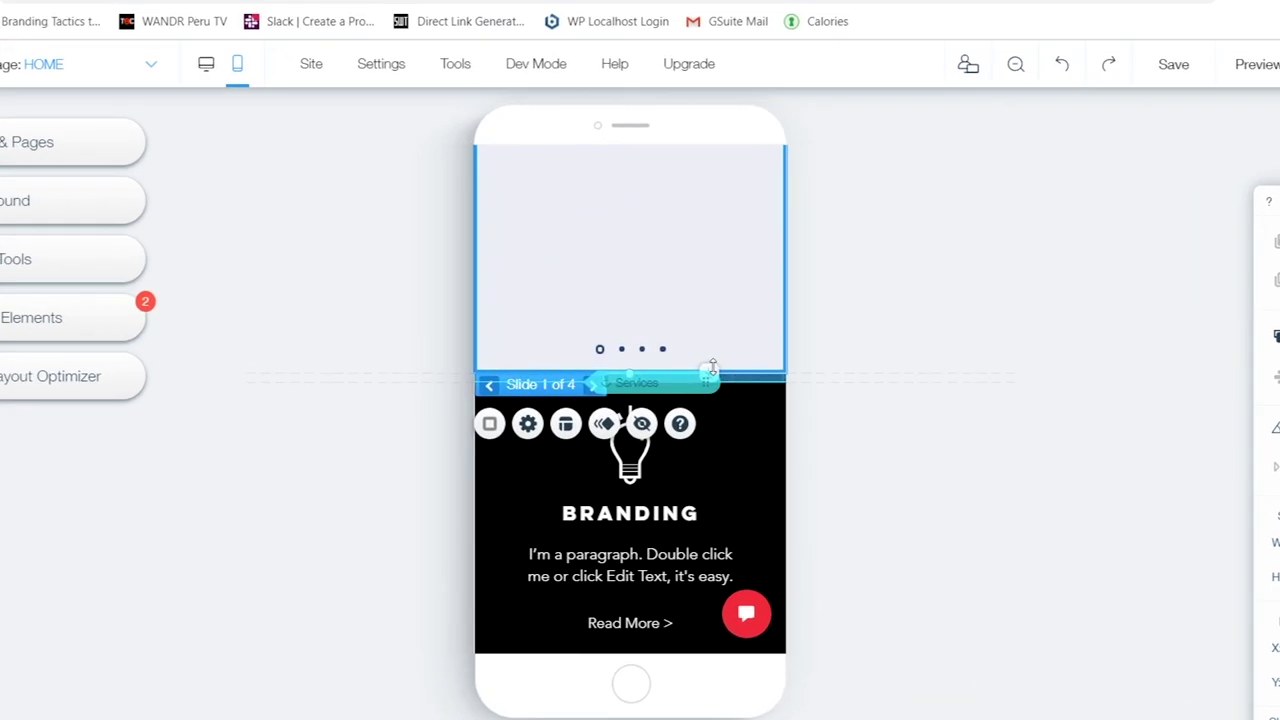
drag(701, 362, 734, 120)
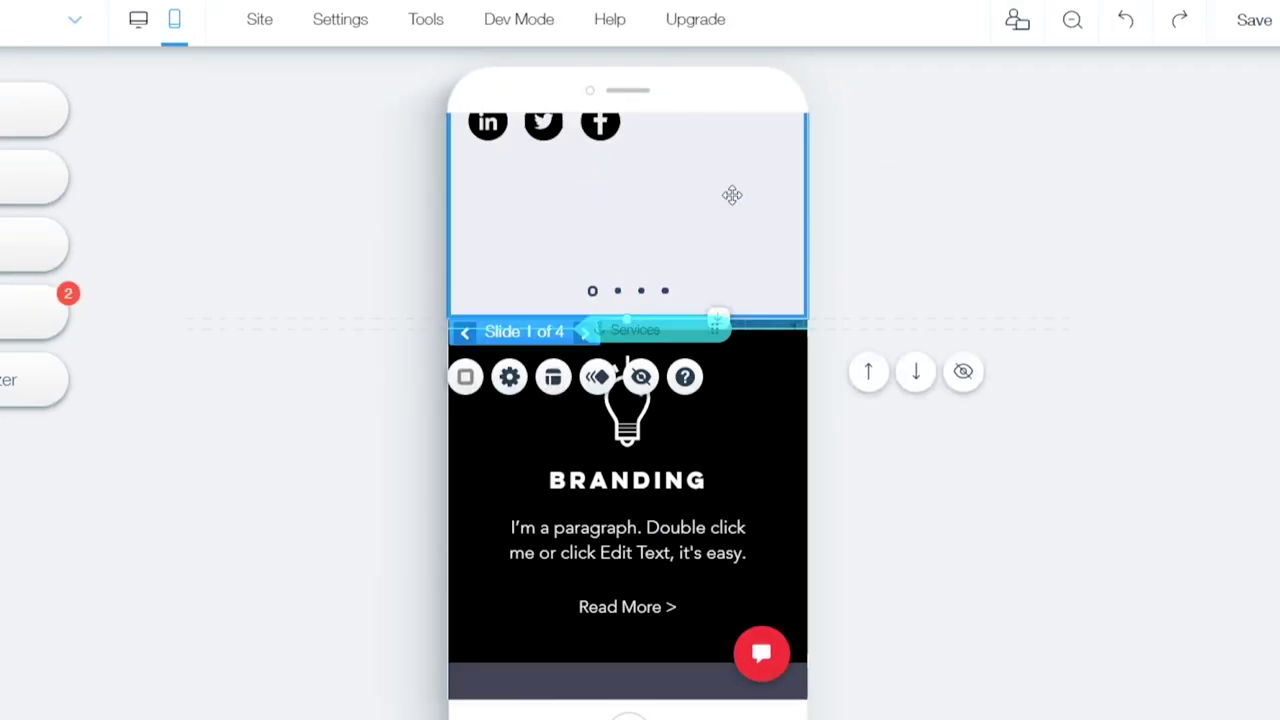
scroll(733, 267, up, 5)
scroll(698, 303, up, 2)
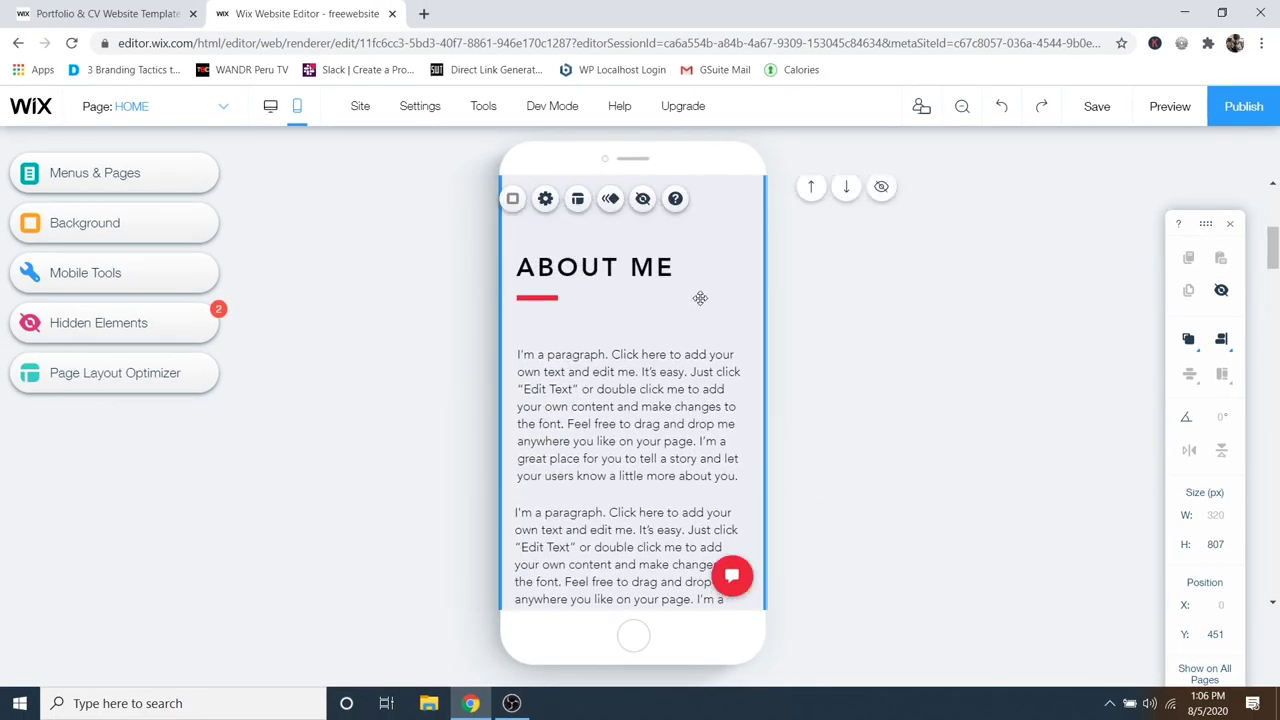
scroll(700, 294, down, 6)
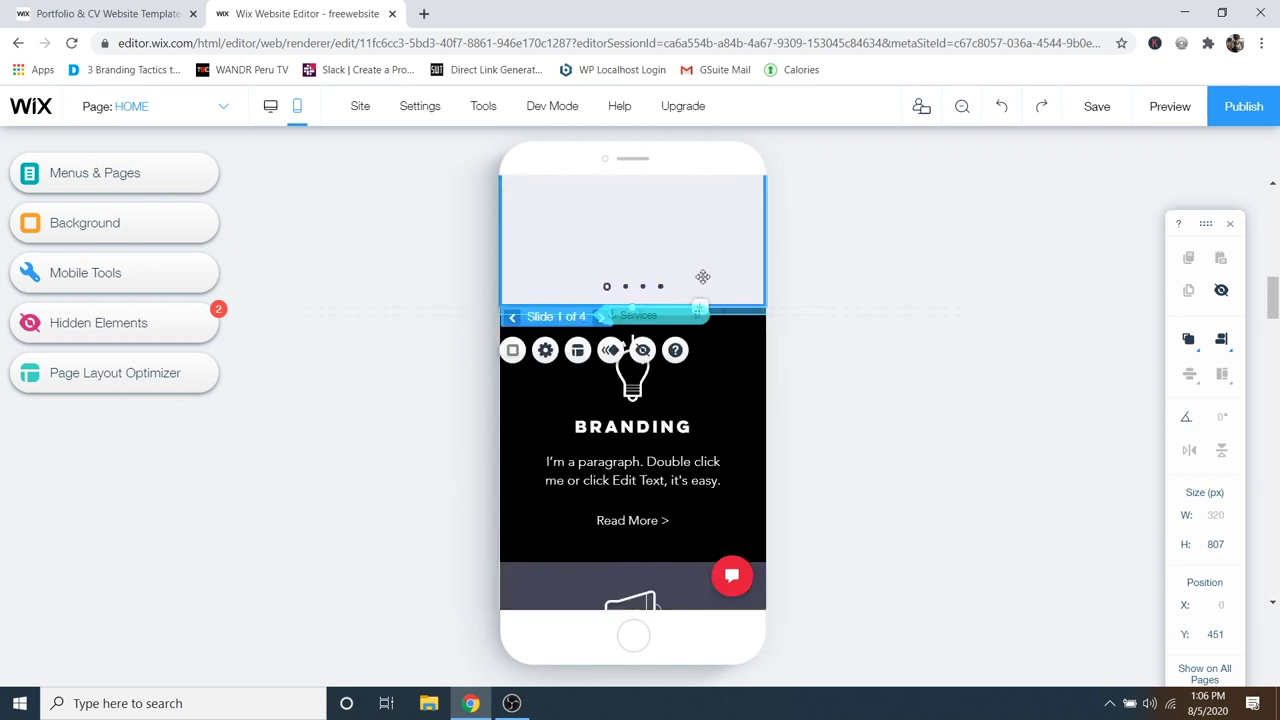
Step: Nudge the Branding strip up and align the Services anchor with its top at Y 1258
mouse_move(729, 347)
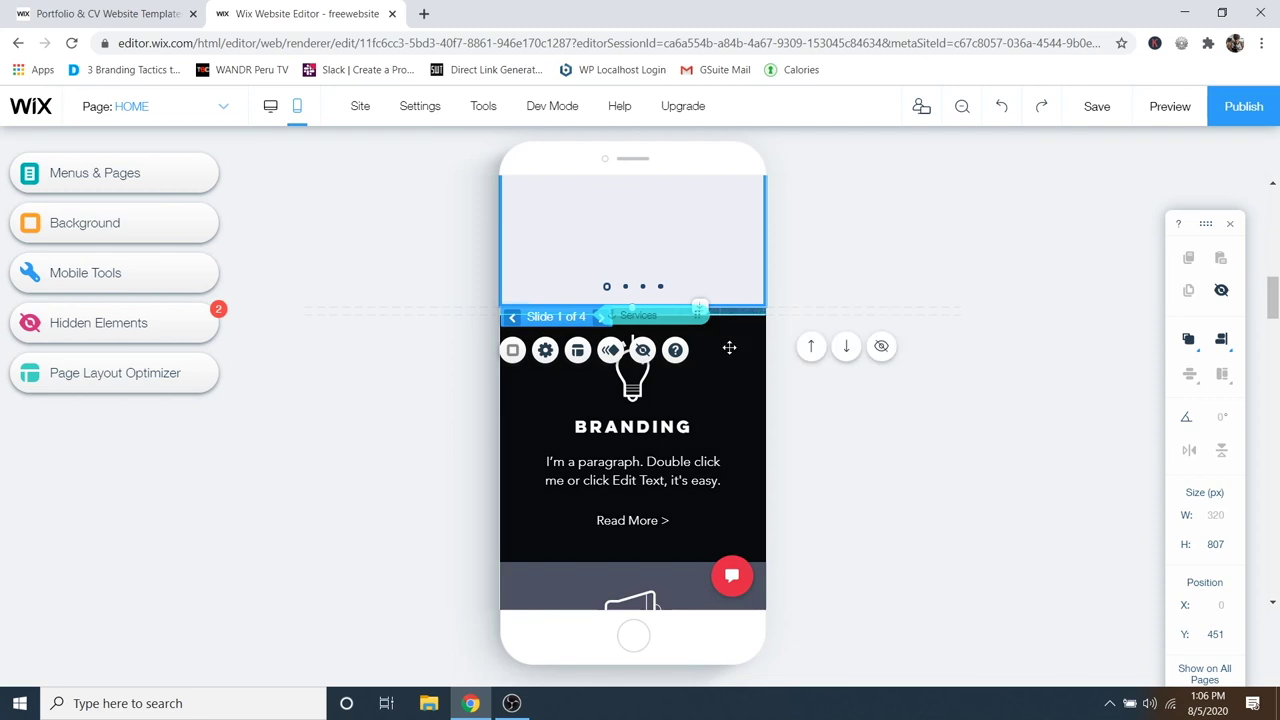
click(729, 347)
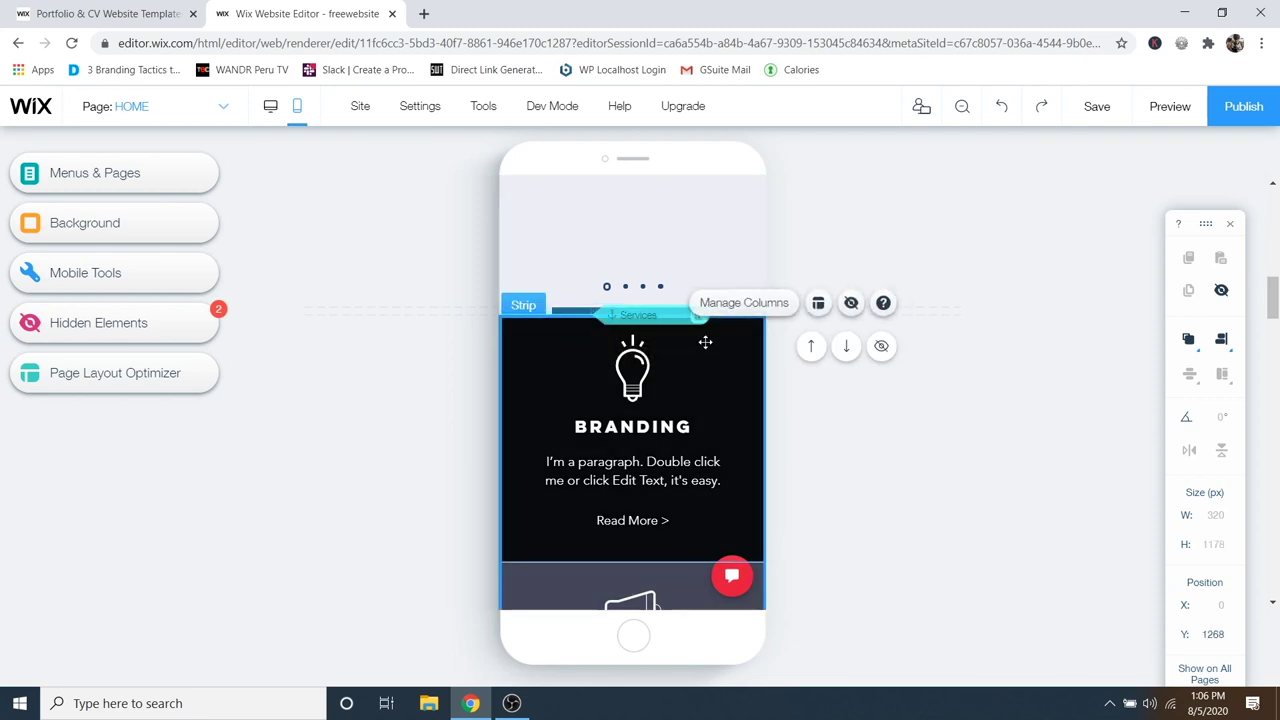
drag(680, 354, 680, 348)
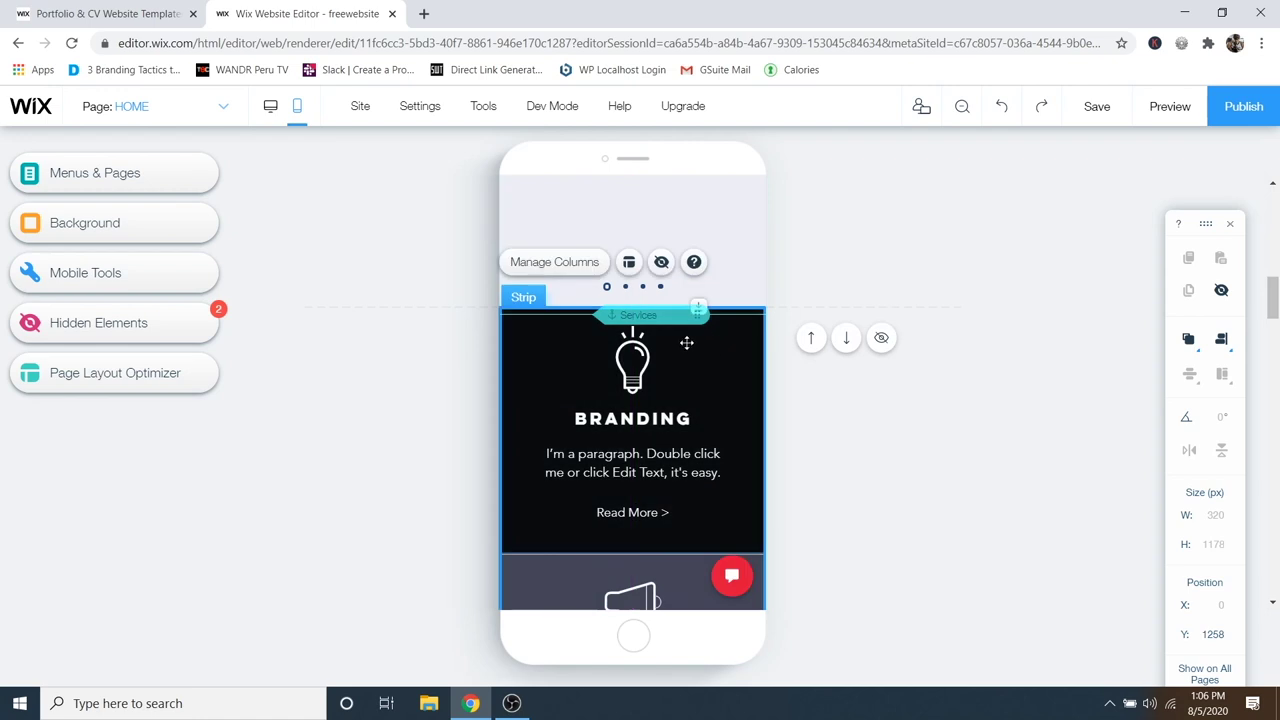
drag(636, 315, 638, 310)
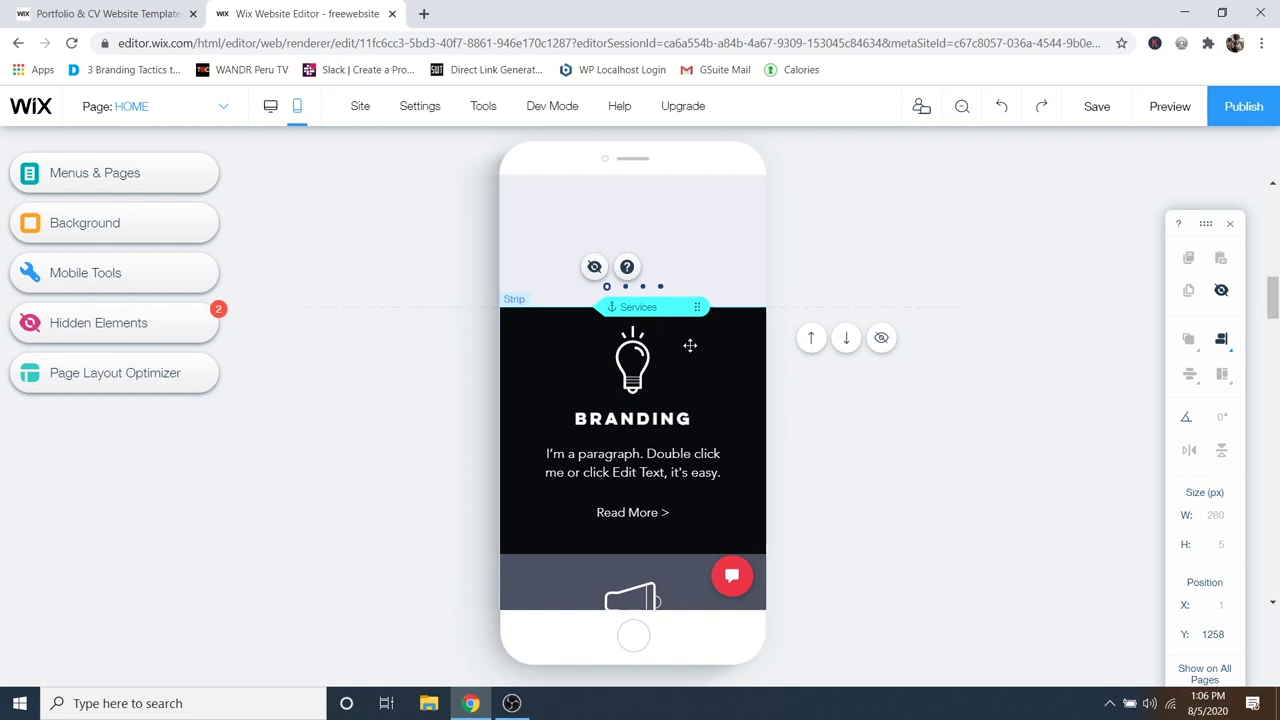
scroll(690, 347, down, 9)
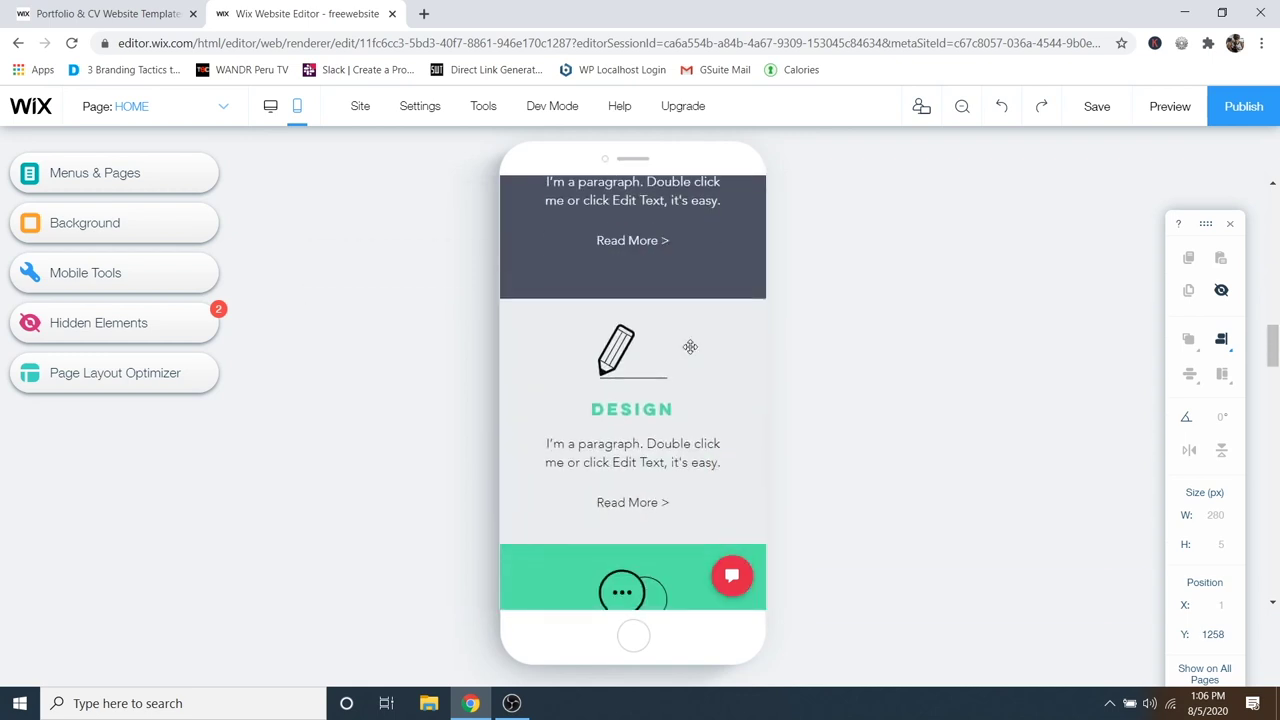
scroll(690, 347, down, 1)
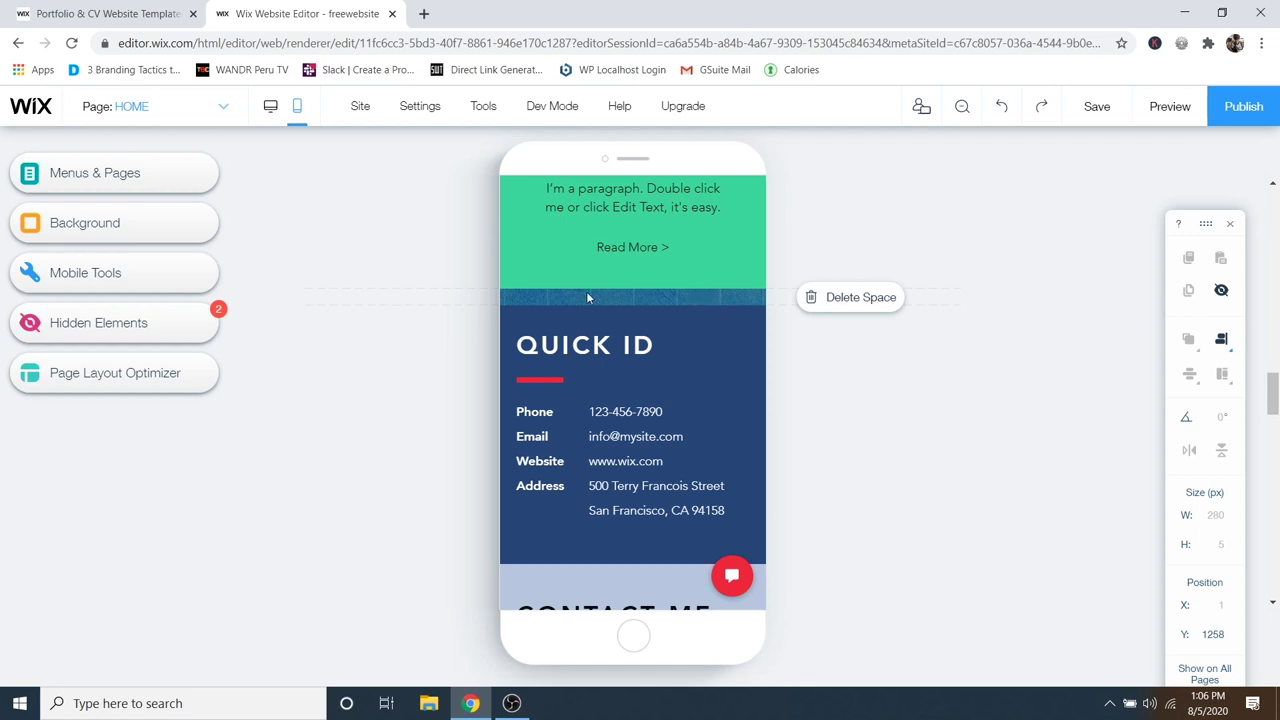
click(699, 322)
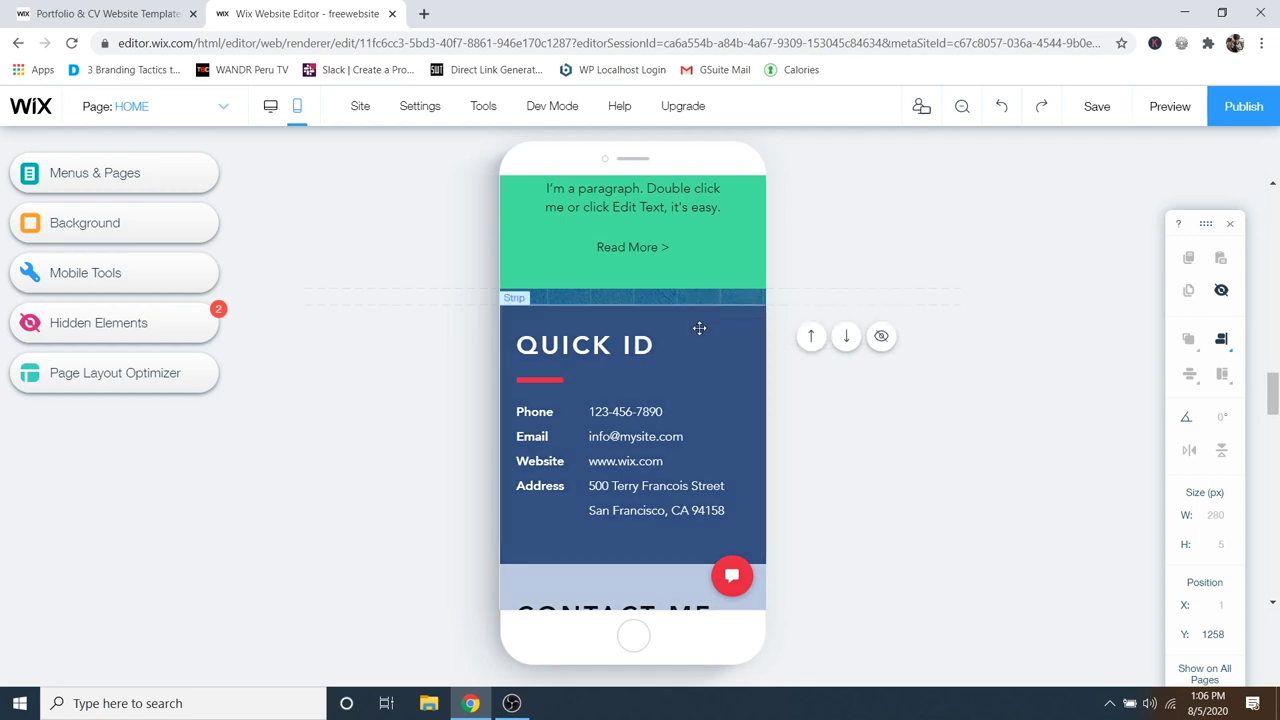
Step: Nudge the Quick ID column up and stretch the CONTACT ME column from 121 to 507 px tall
drag(697, 306, 701, 290)
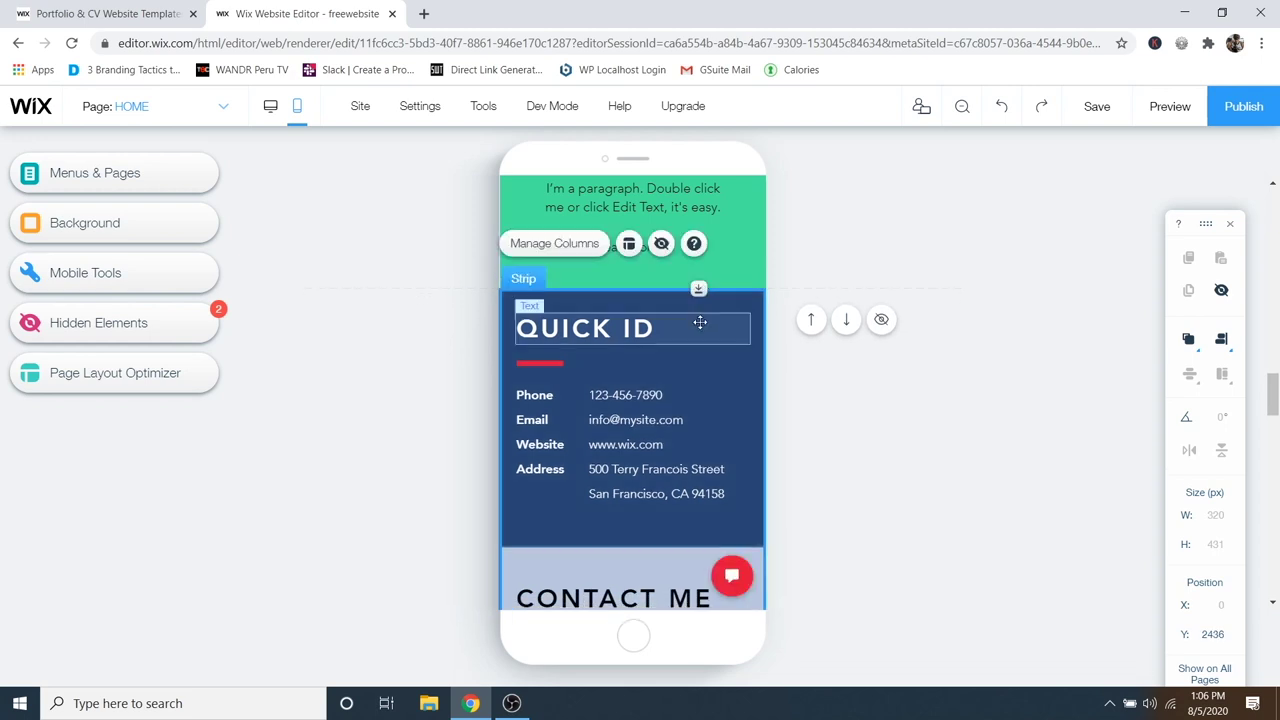
scroll(700, 324, down, 3)
scroll(700, 335, down, 2)
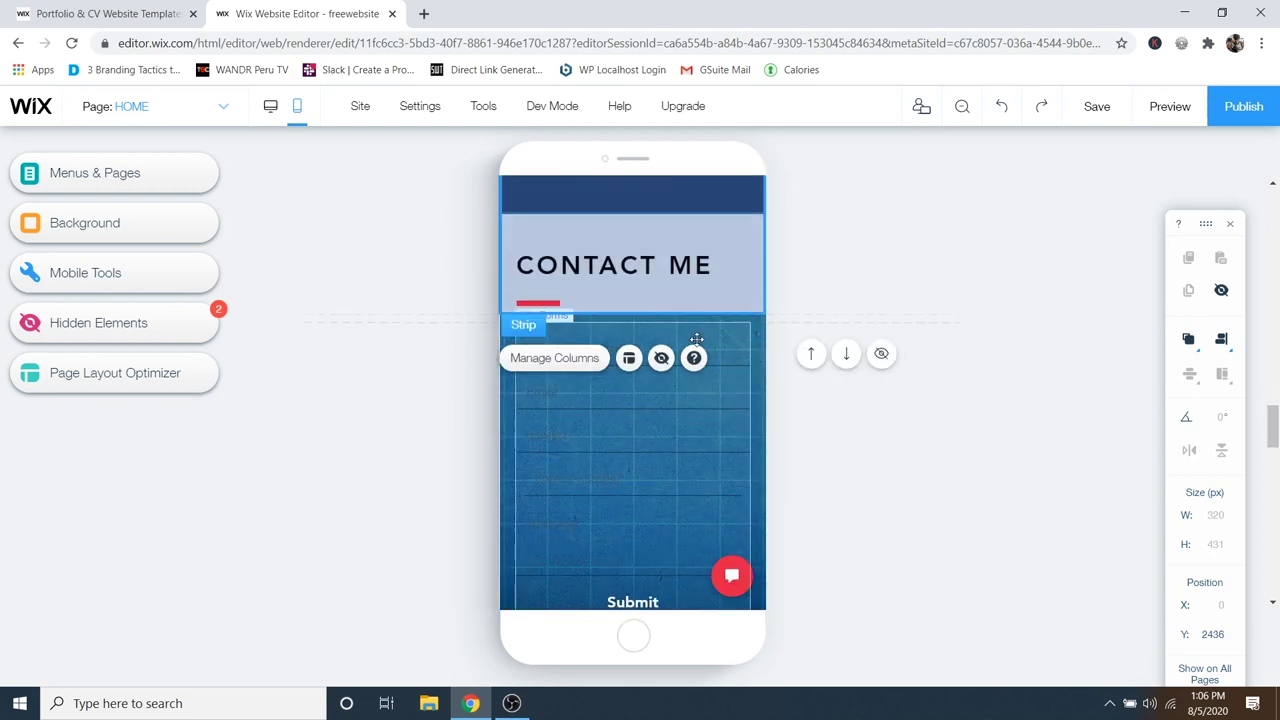
scroll(695, 350, down, 2)
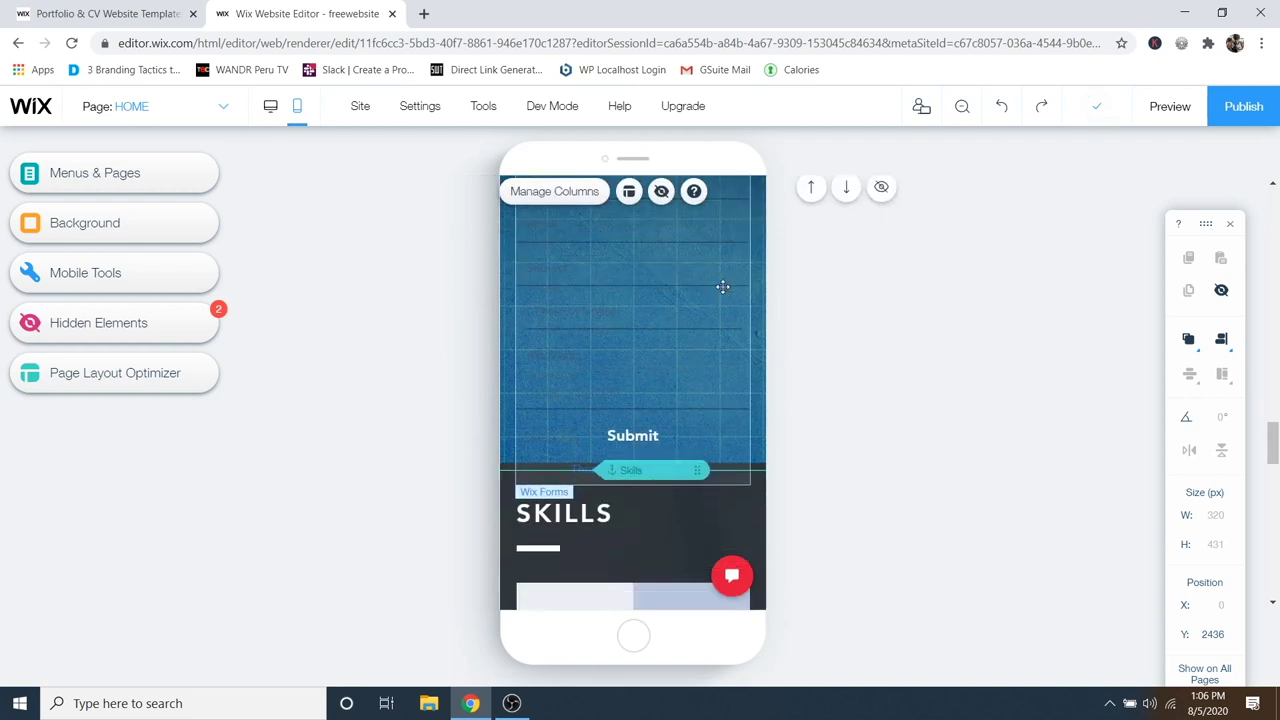
scroll(698, 334, up, 2)
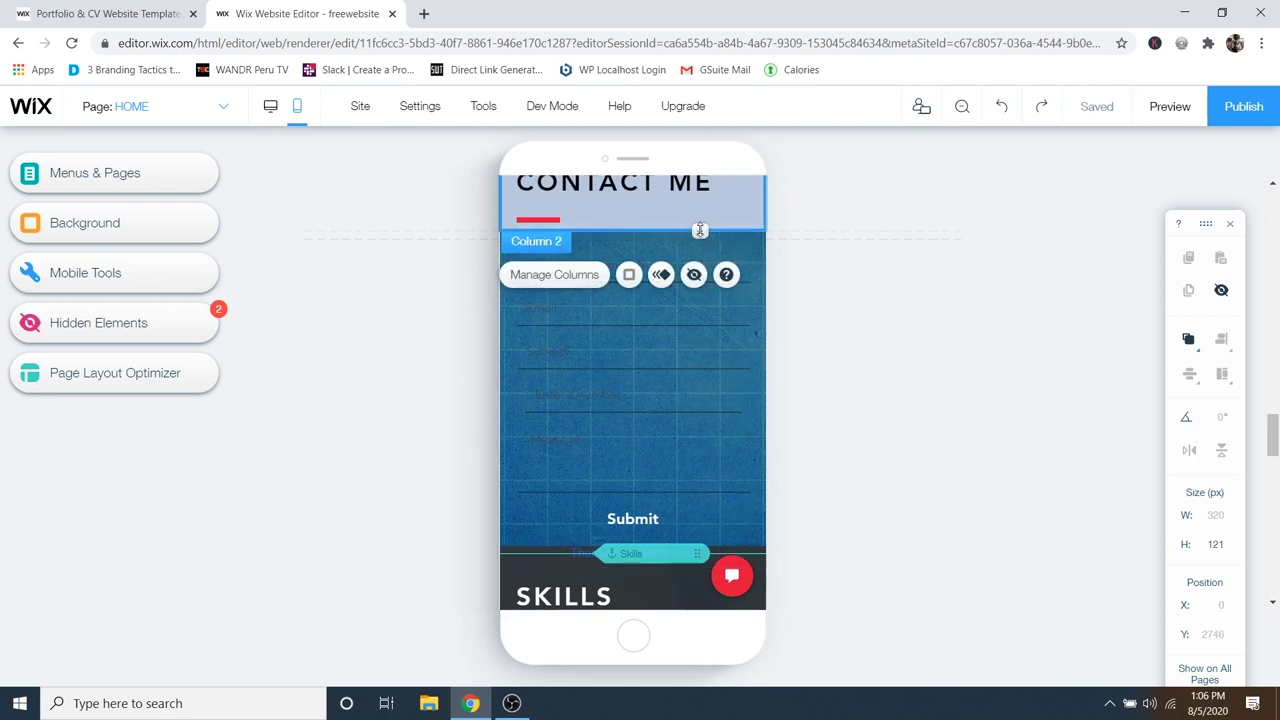
drag(699, 240, 702, 553)
scroll(700, 361, down, 3)
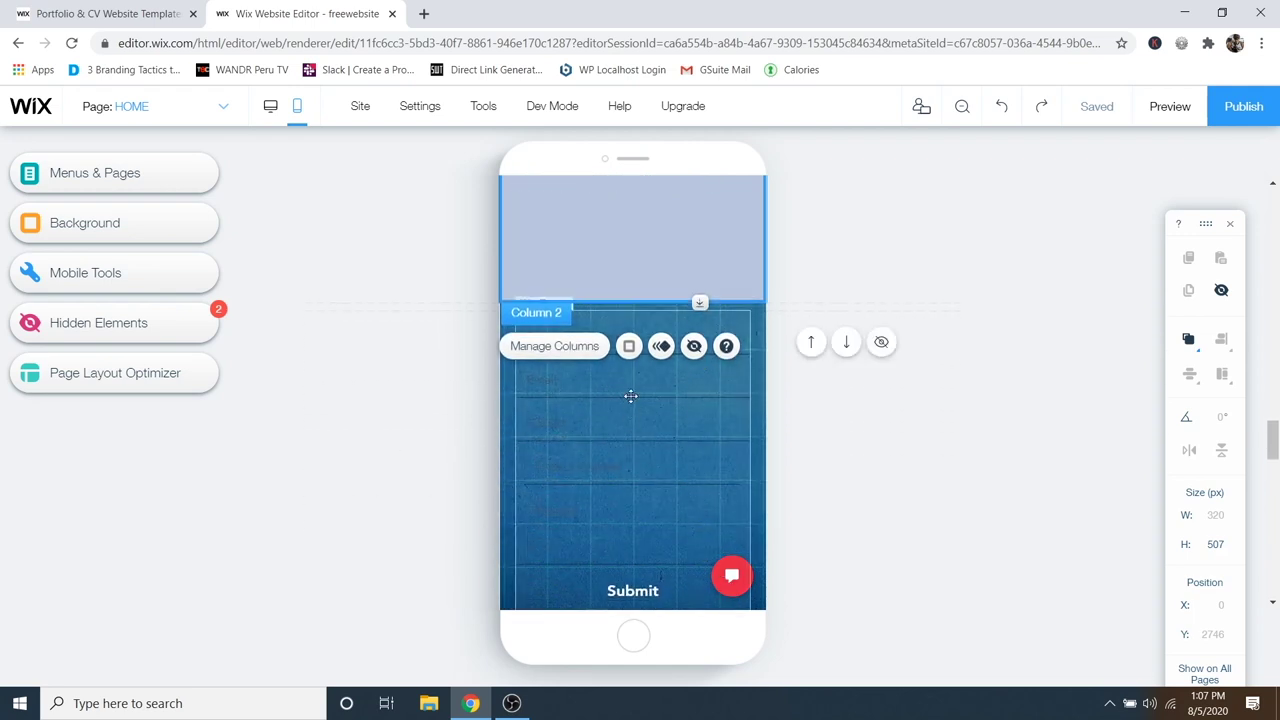
Step: Move the contact form up under the CONTACT ME heading and resize it to H 460
drag(630, 396, 641, 271)
scroll(660, 340, up, 3)
drag(650, 437, 644, 320)
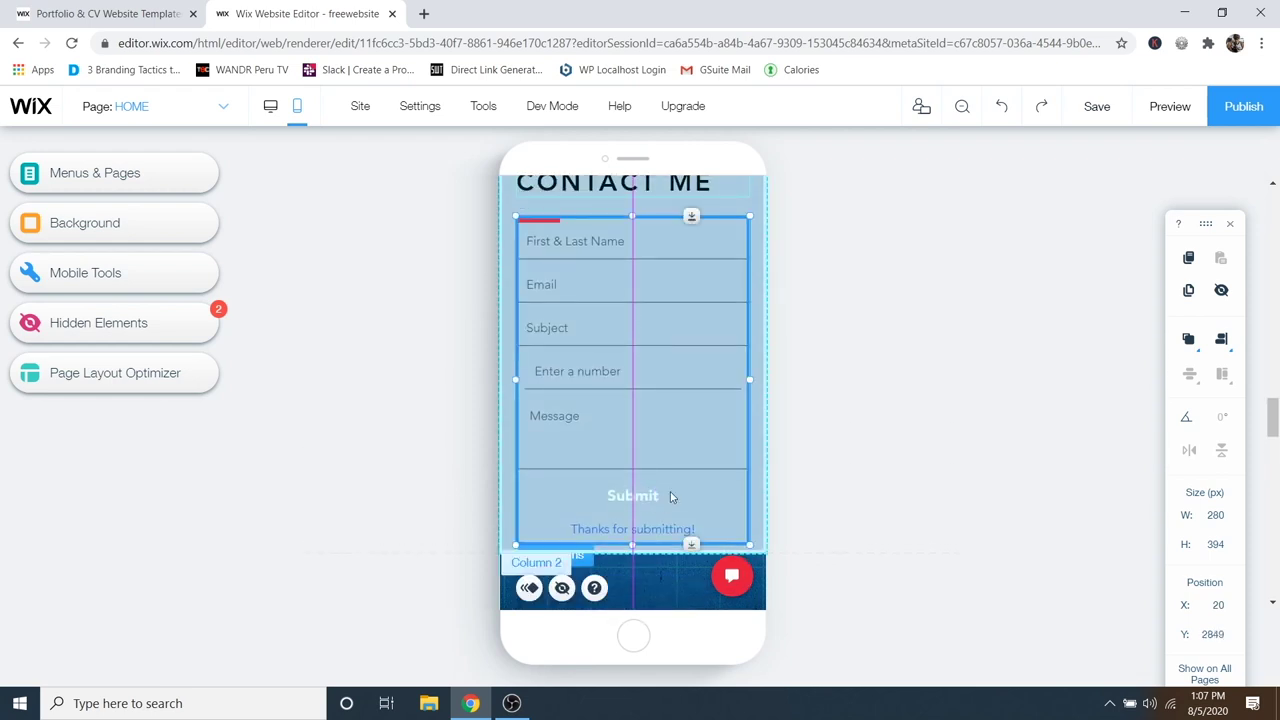
scroll(675, 485, down, 1)
drag(691, 463, 690, 512)
drag(674, 320, 676, 352)
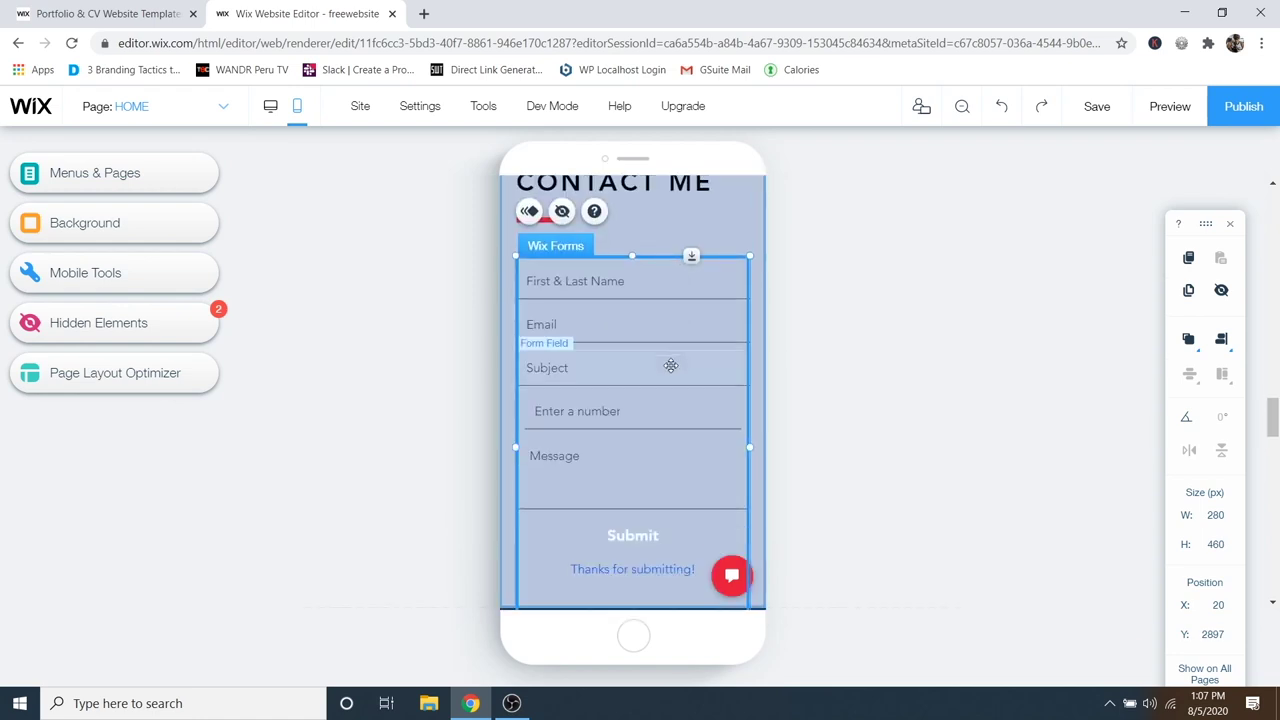
scroll(674, 354, down, 2)
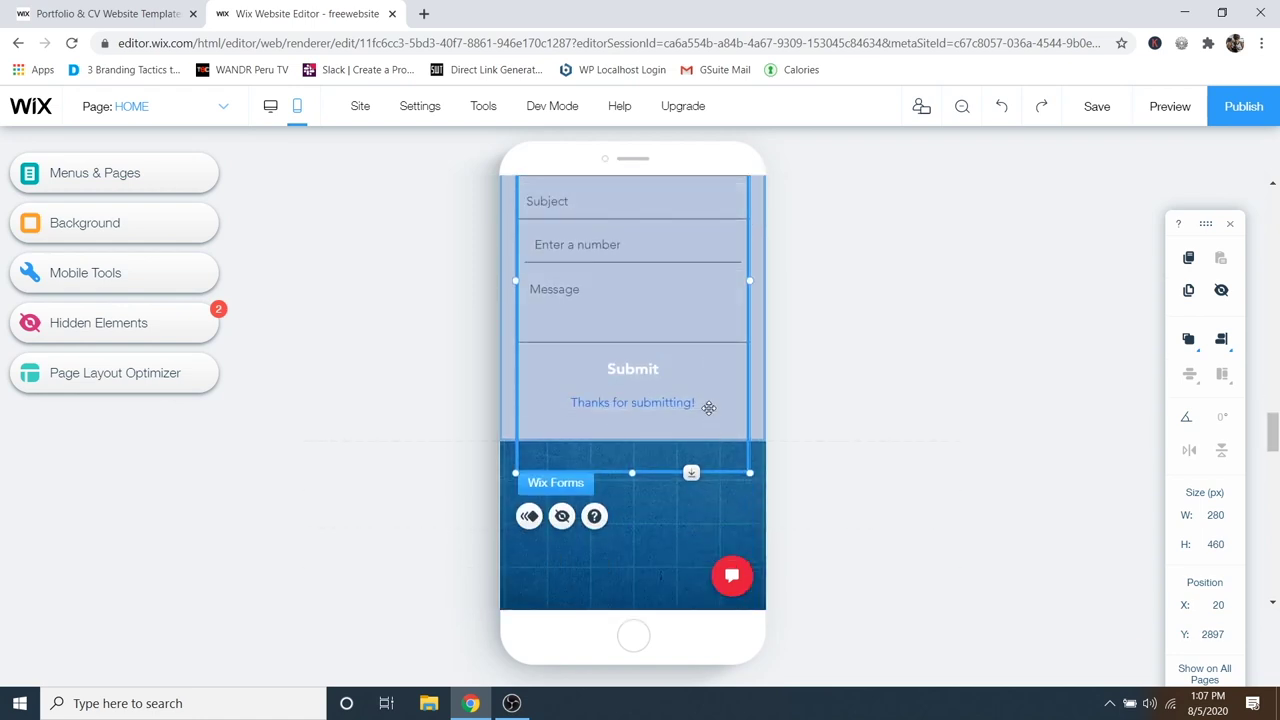
scroll(706, 405, down, 4)
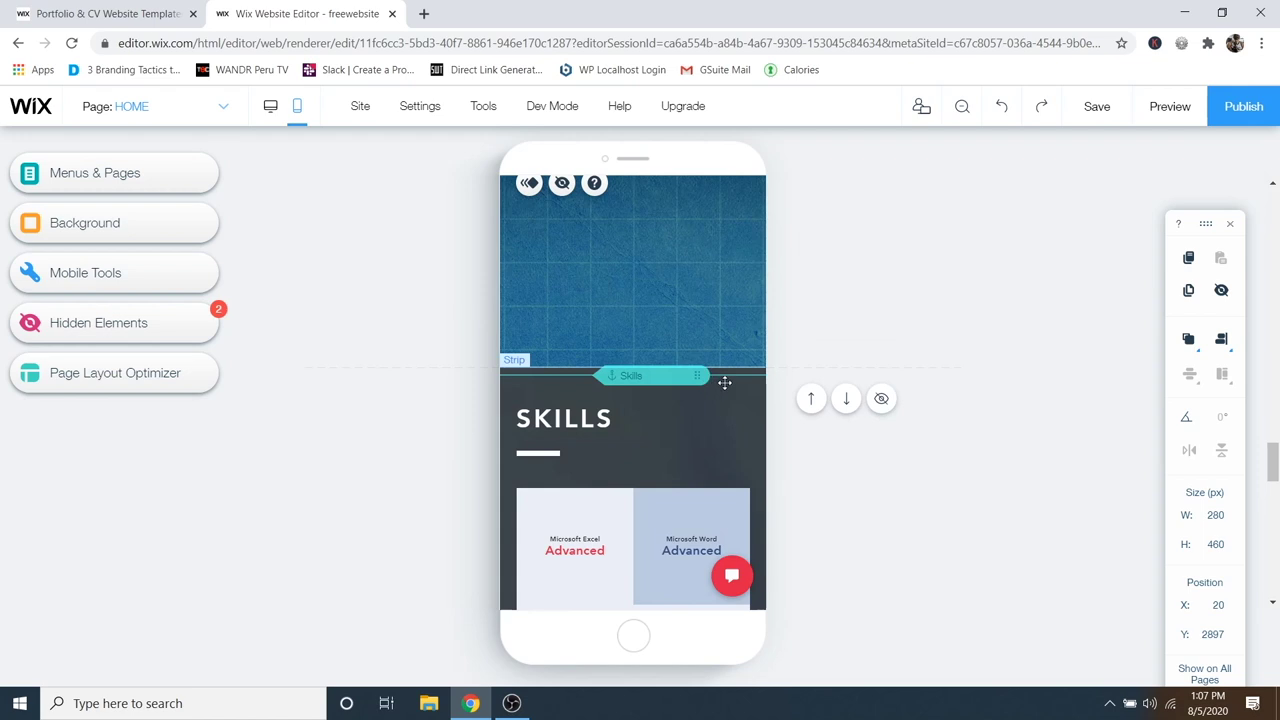
scroll(729, 296, up, 1)
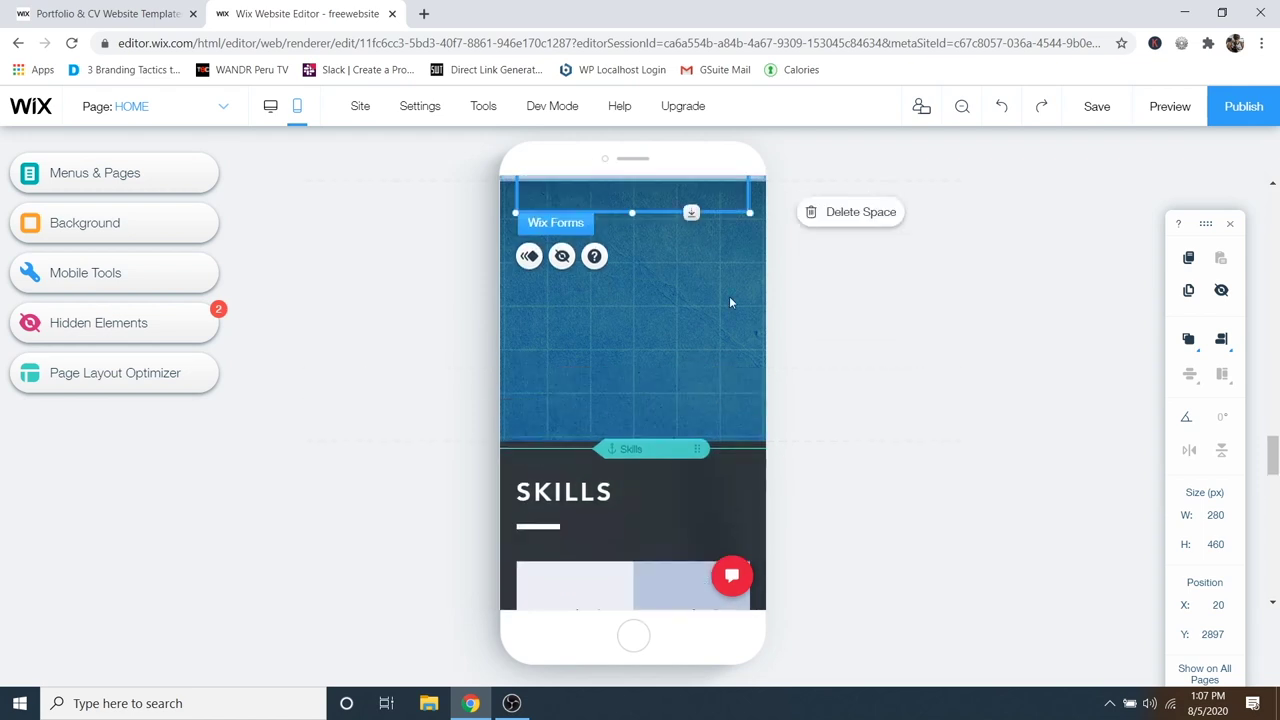
Step: Drag the Skills strip up from Y 3631 to Y 3319, right beneath the form
click(713, 492)
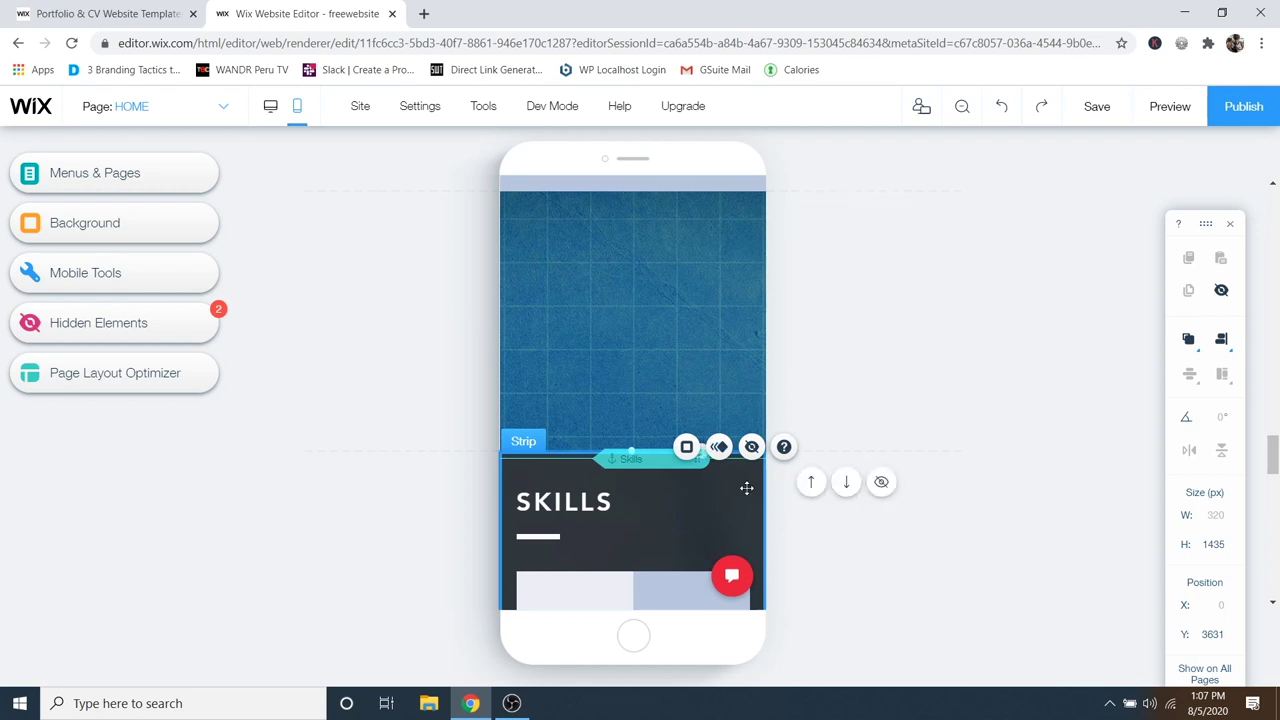
drag(700, 452, 692, 186)
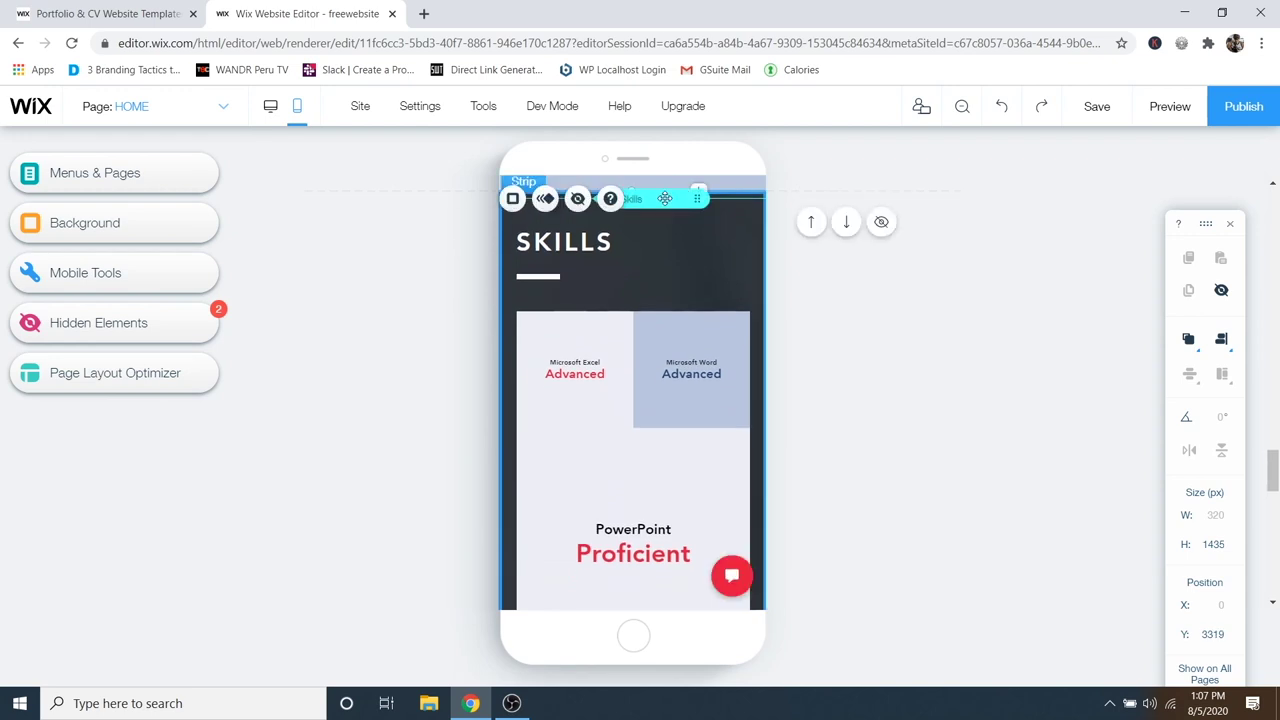
click(664, 196)
scroll(677, 333, up, 6)
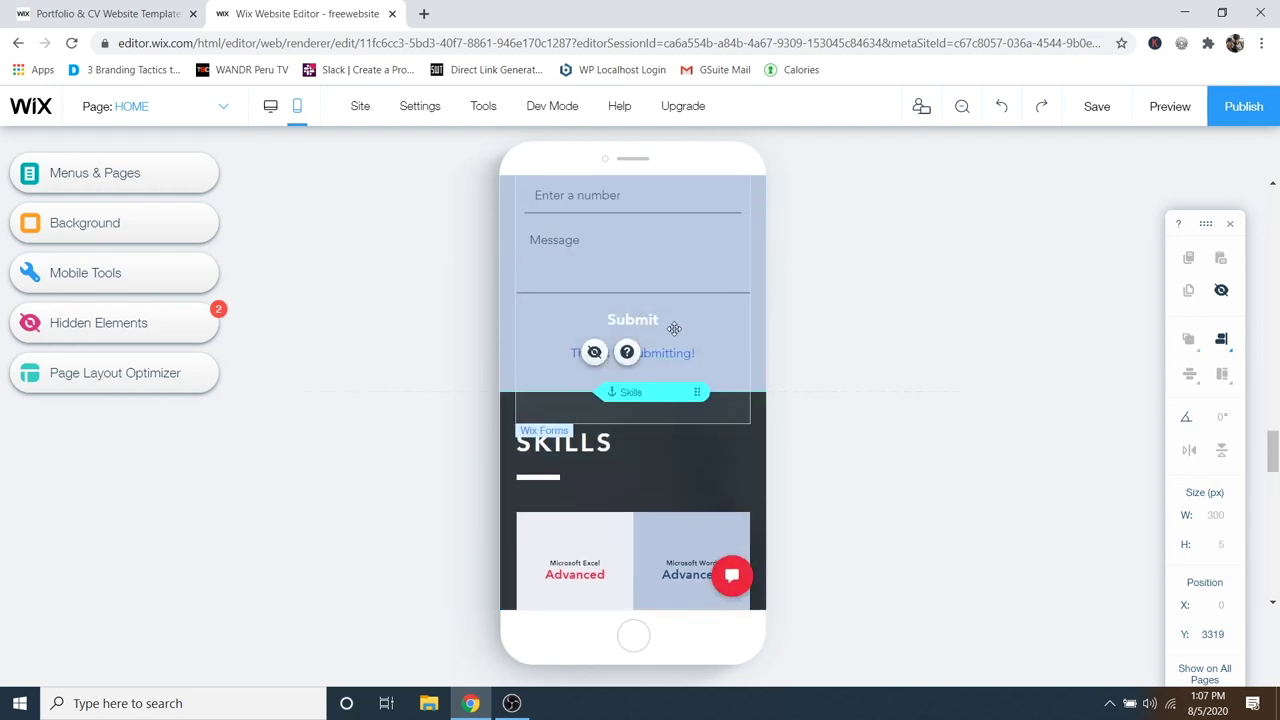
scroll(678, 334, down, 3)
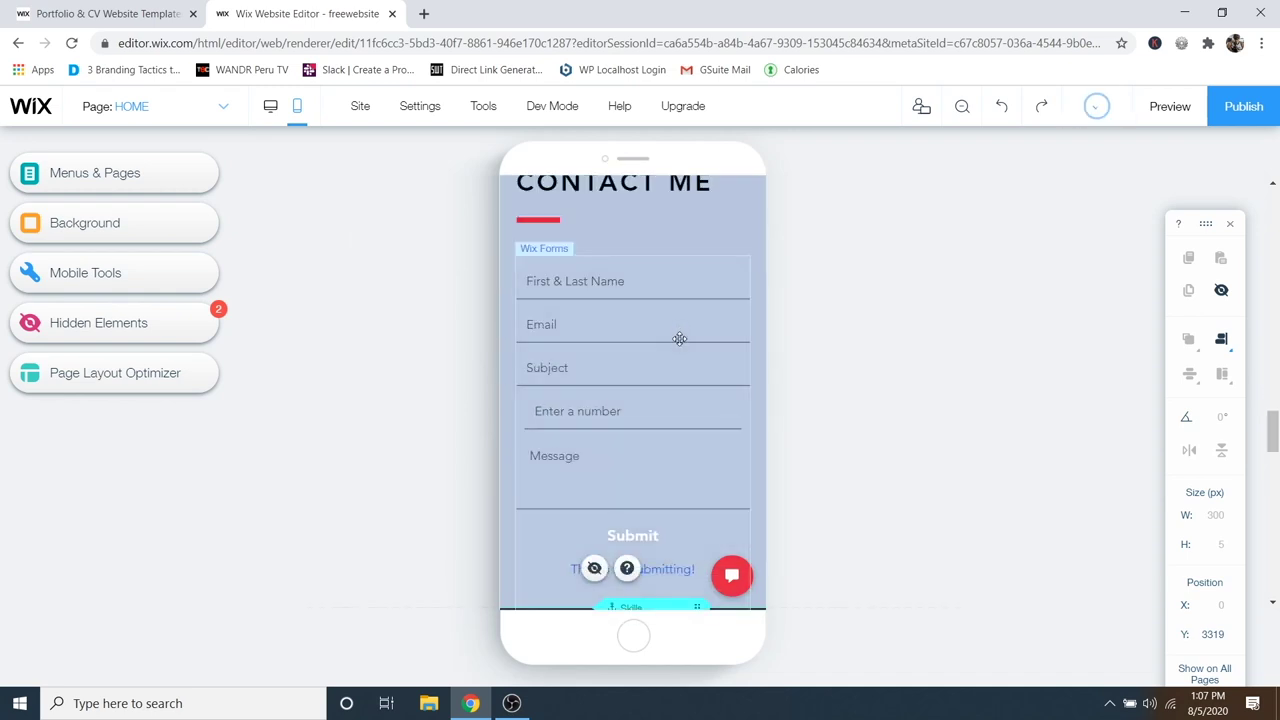
Step: Stretch the mobile Skills strip above the footer to a height of 1542 px
scroll(679, 338, down, 1)
scroll(680, 340, up, 6)
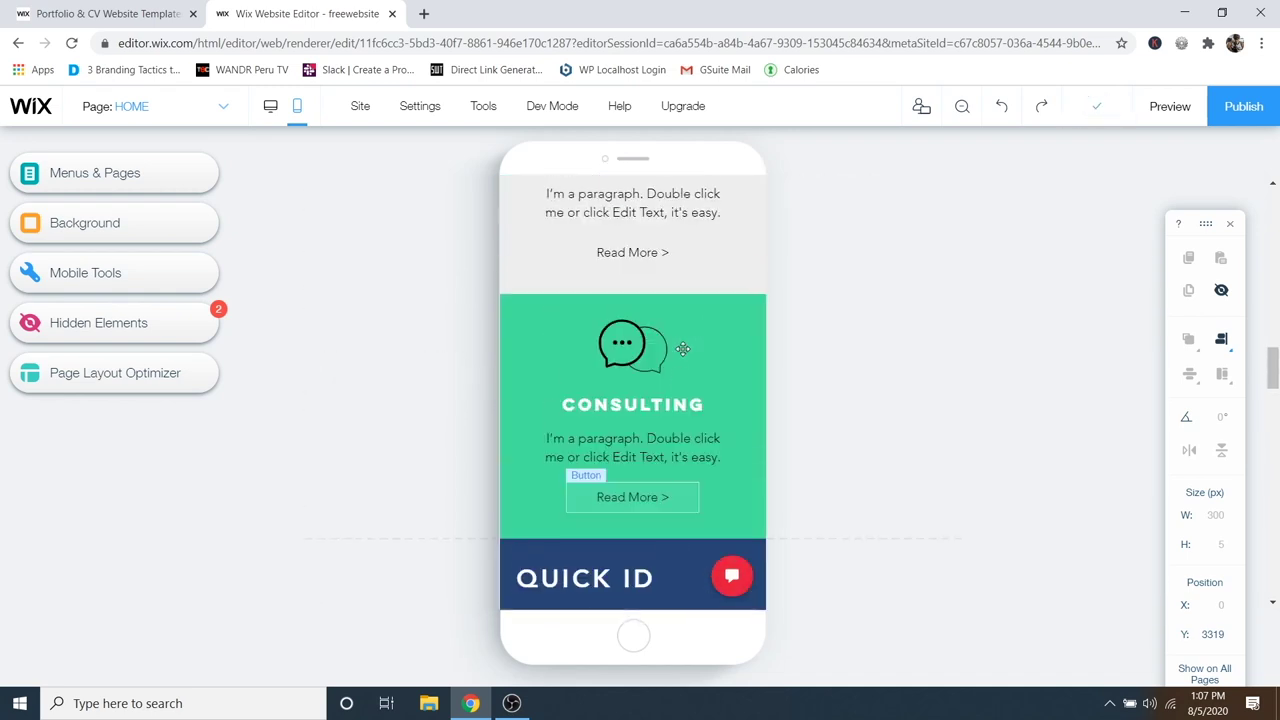
scroll(683, 348, up, 4)
scroll(684, 352, down, 8)
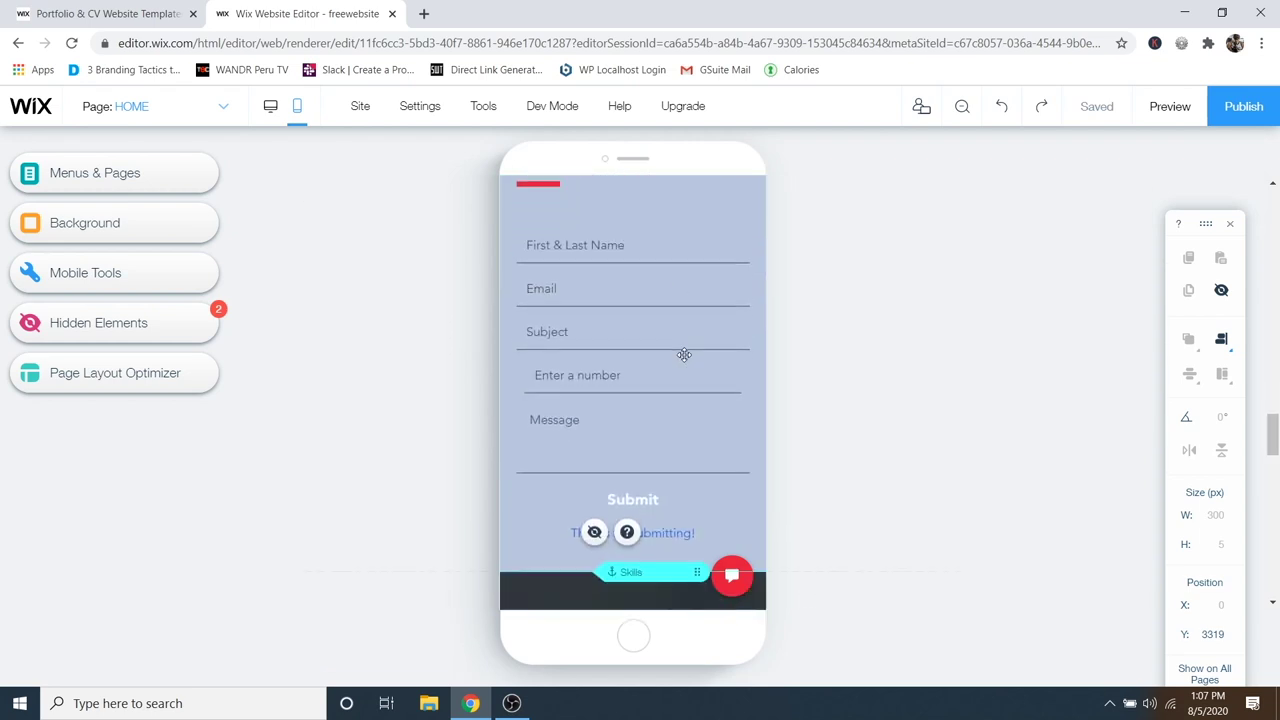
scroll(684, 354, down, 10)
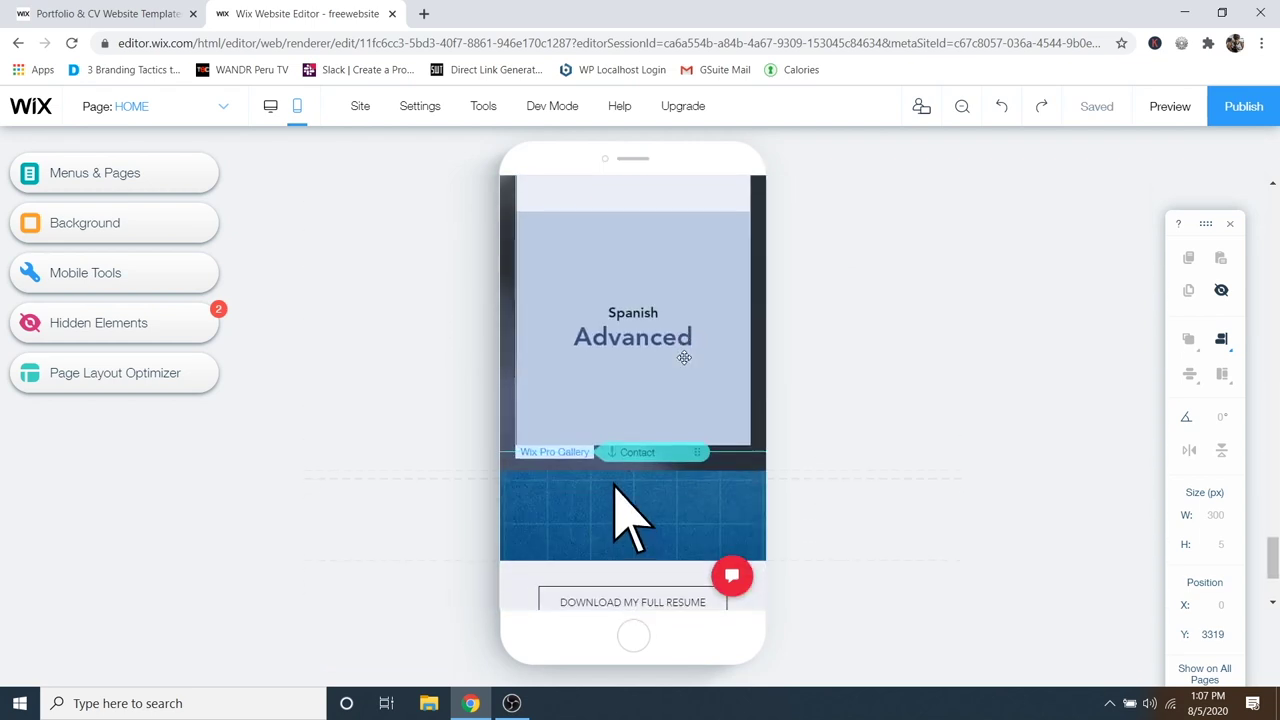
scroll(684, 357, down, 2)
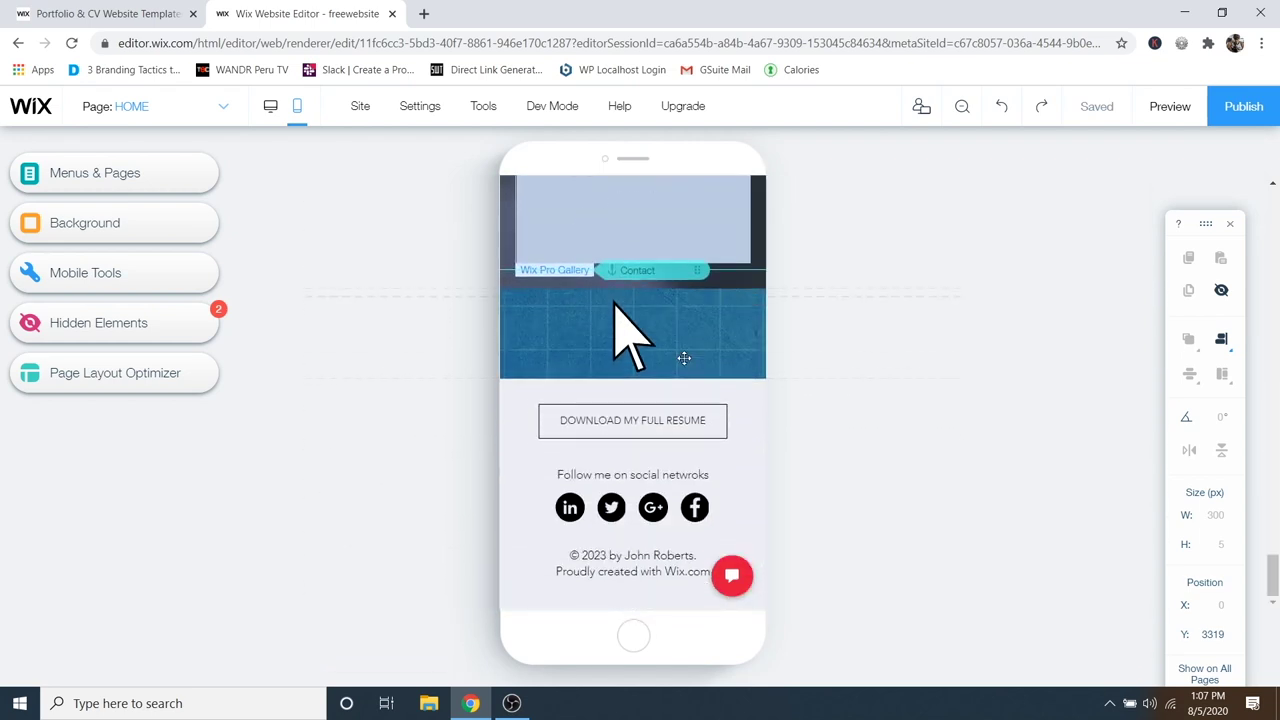
click(718, 322)
click(701, 343)
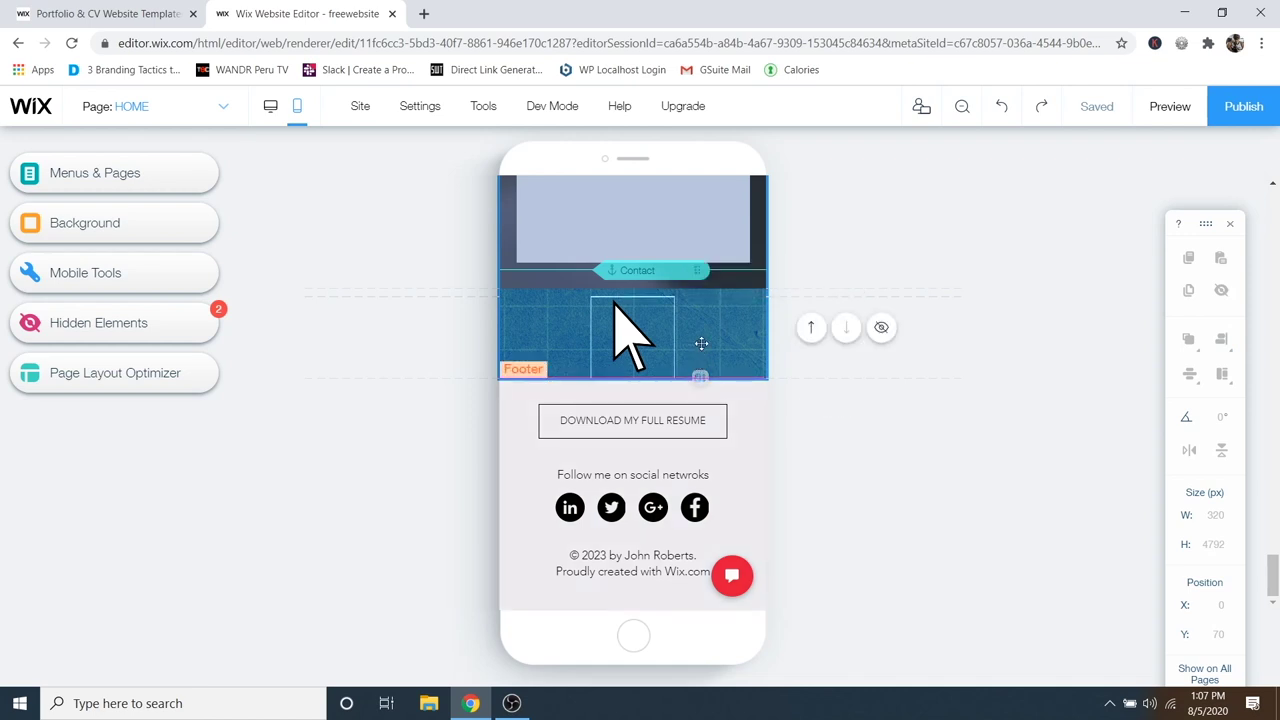
click(702, 370)
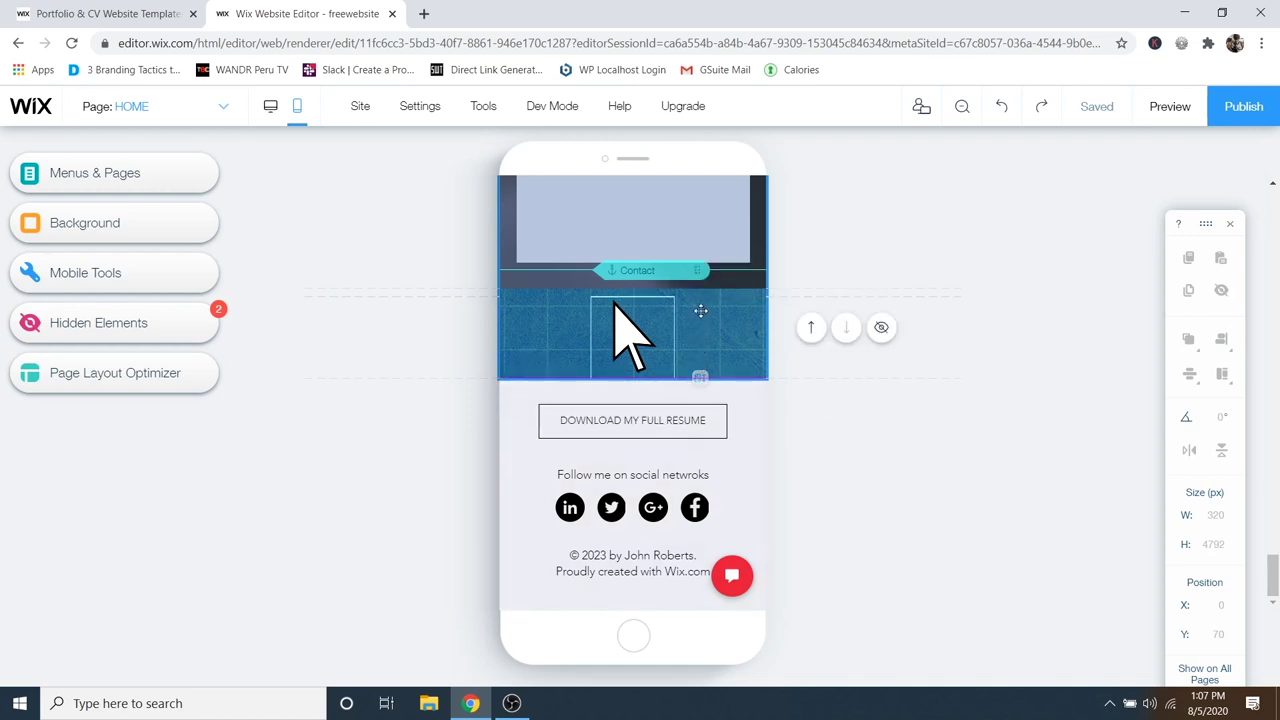
click(712, 297)
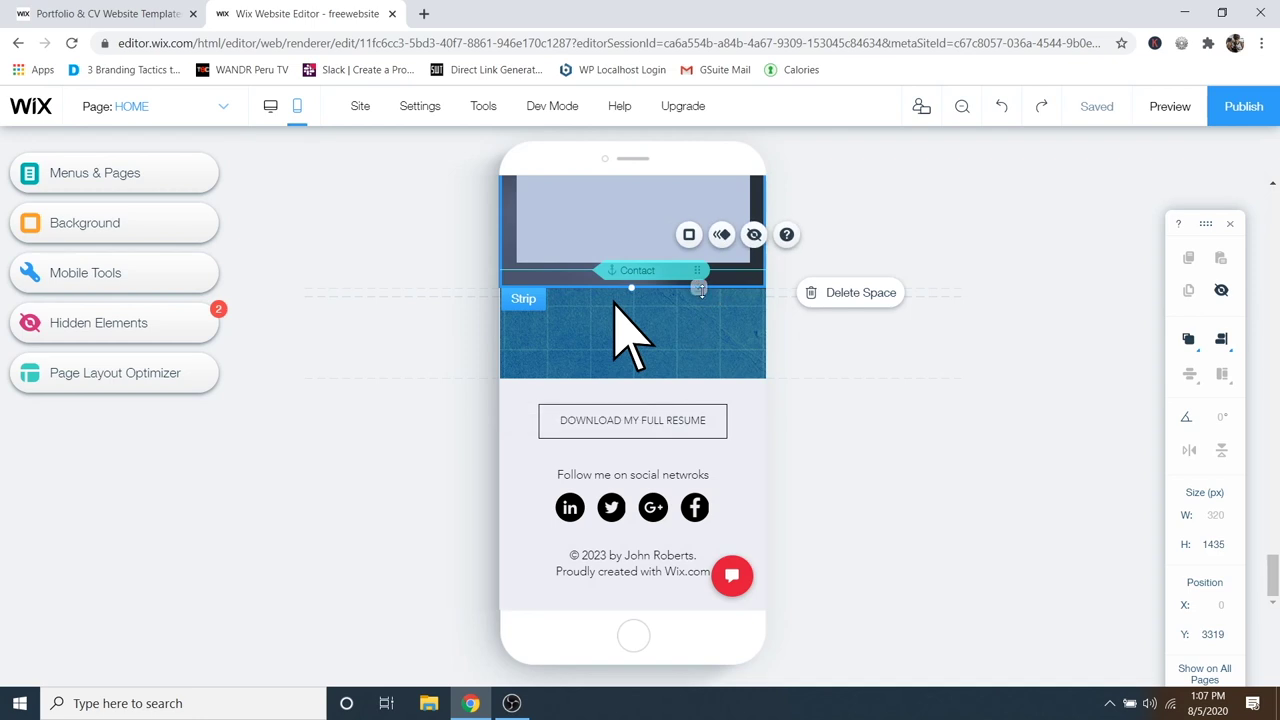
drag(701, 290, 705, 384)
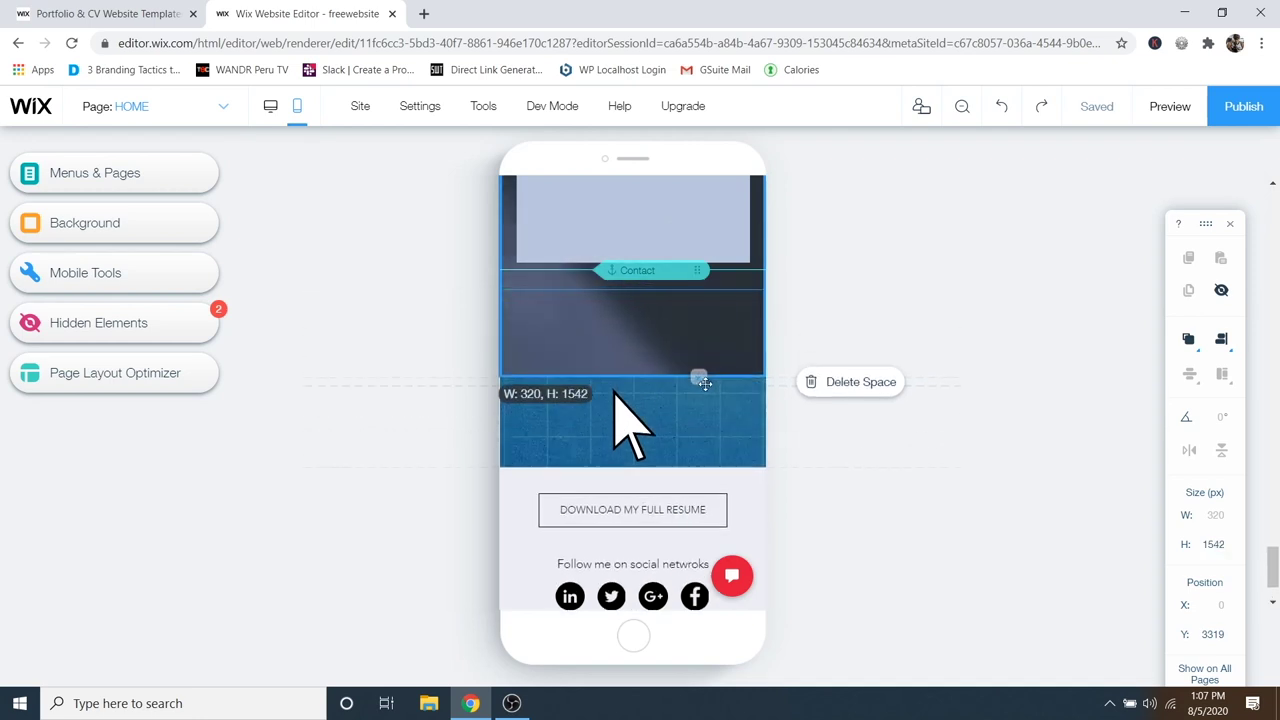
Step: Move the 100×98 cursor image from the footer into the Skills strip at X 118, Y 4751
drag(615, 395, 621, 293)
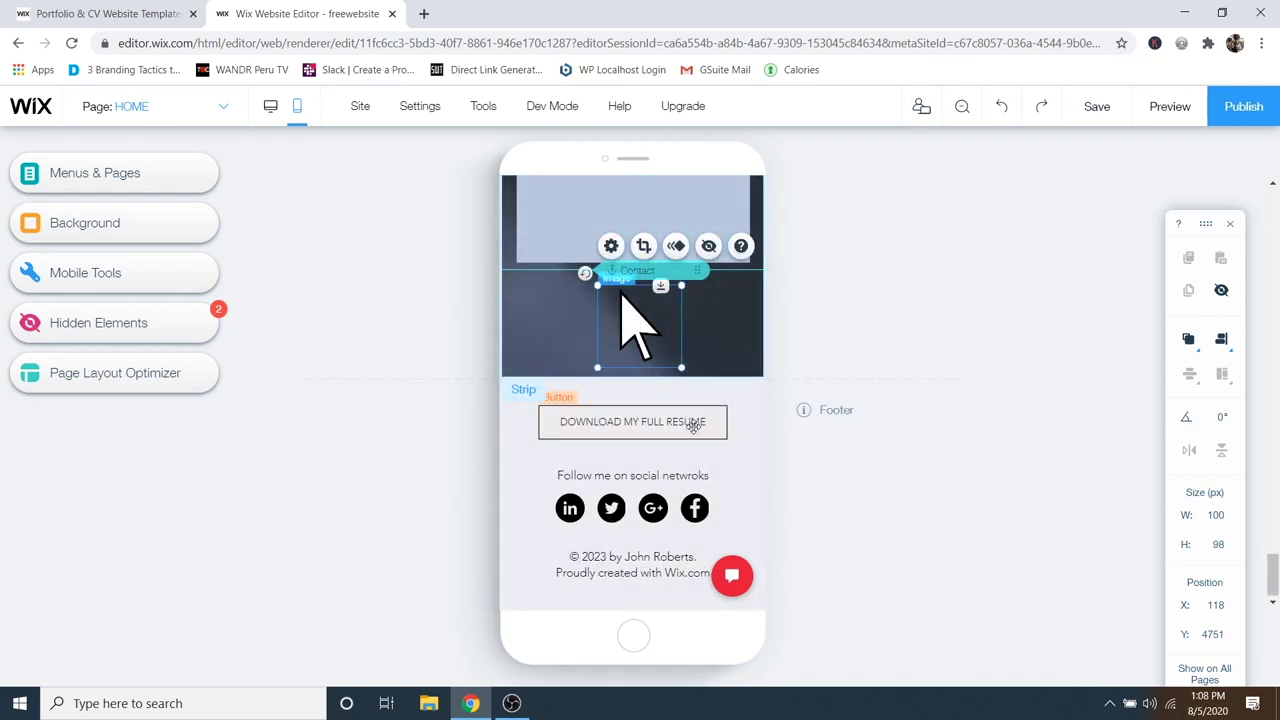
scroll(740, 468, up, 15)
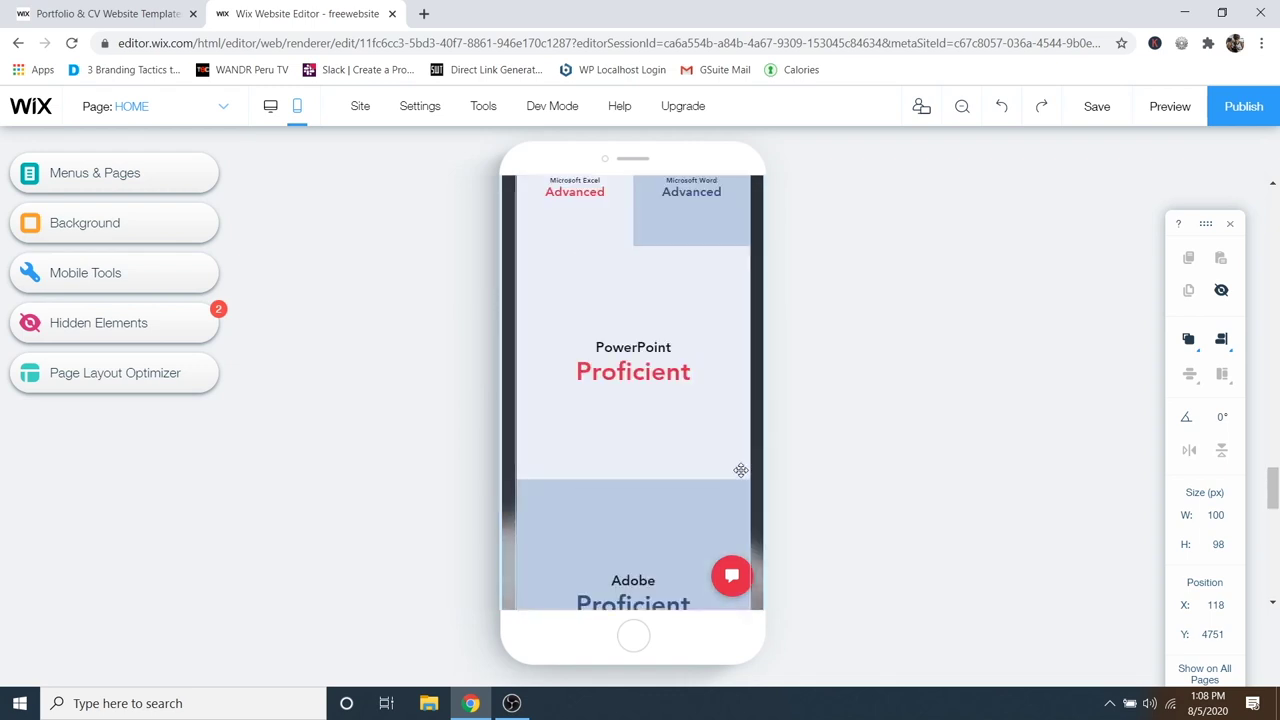
scroll(731, 468, up, 20)
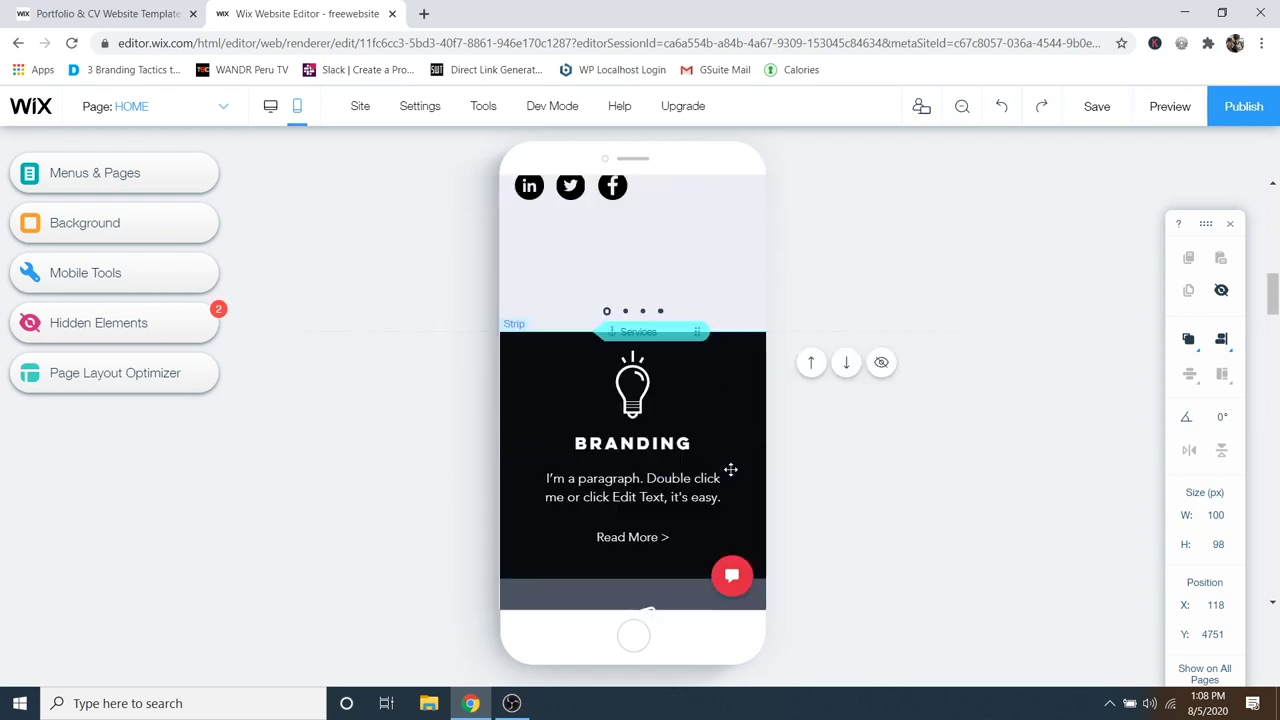
scroll(731, 469, up, 2)
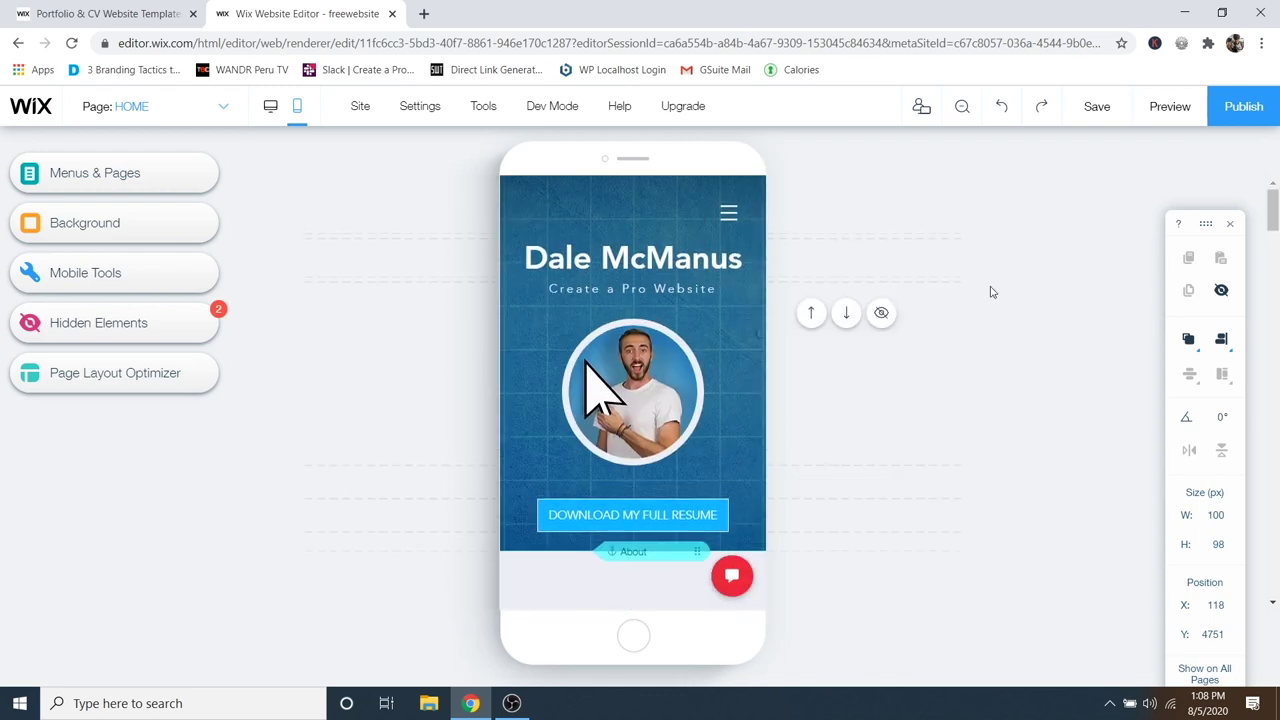
Step: Save the mobile layout changes and dismiss the 'Your changes are saved' confirmation
click(1091, 121)
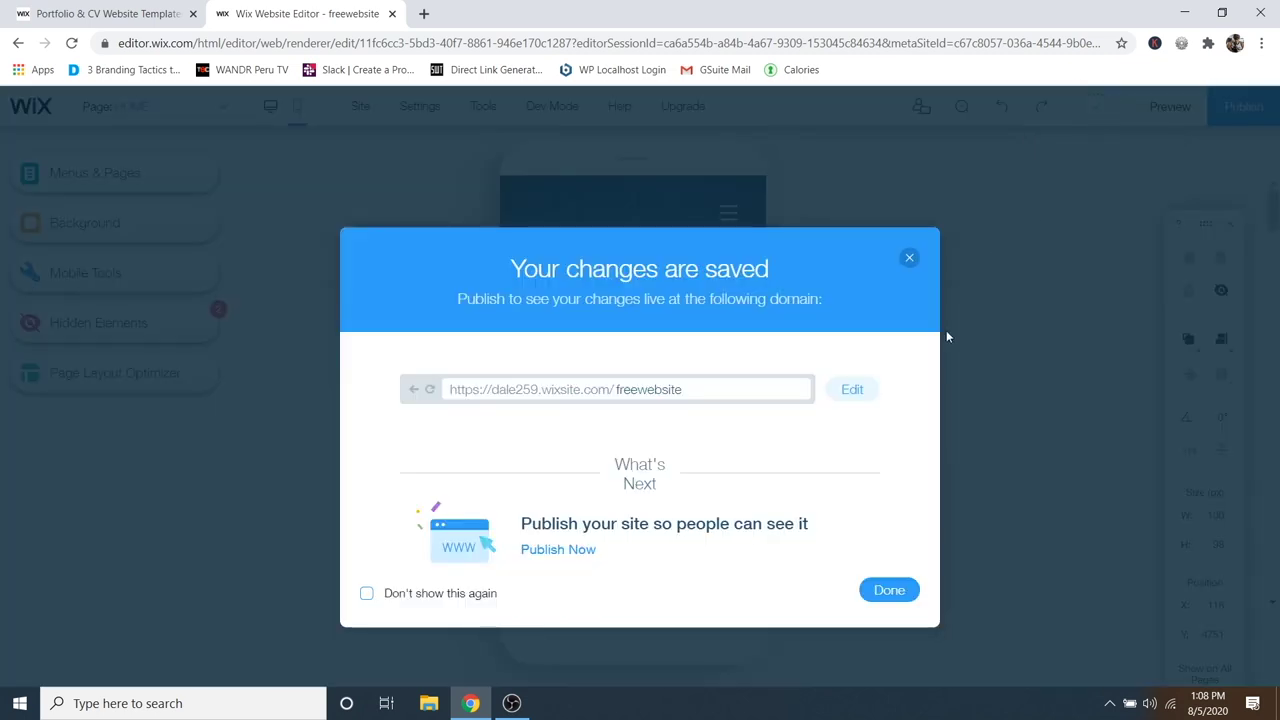
click(887, 591)
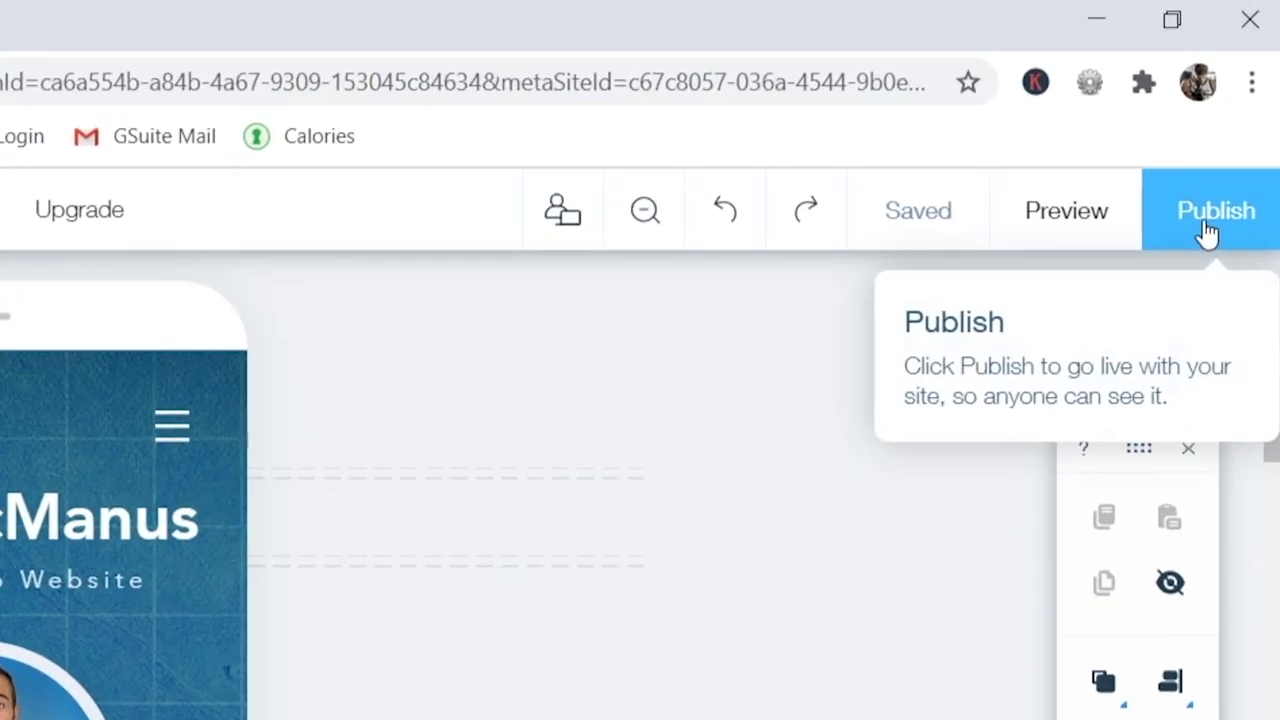
Step: Publish the site live and select its wixsite.com address ending in /freewebsite
click(1205, 225)
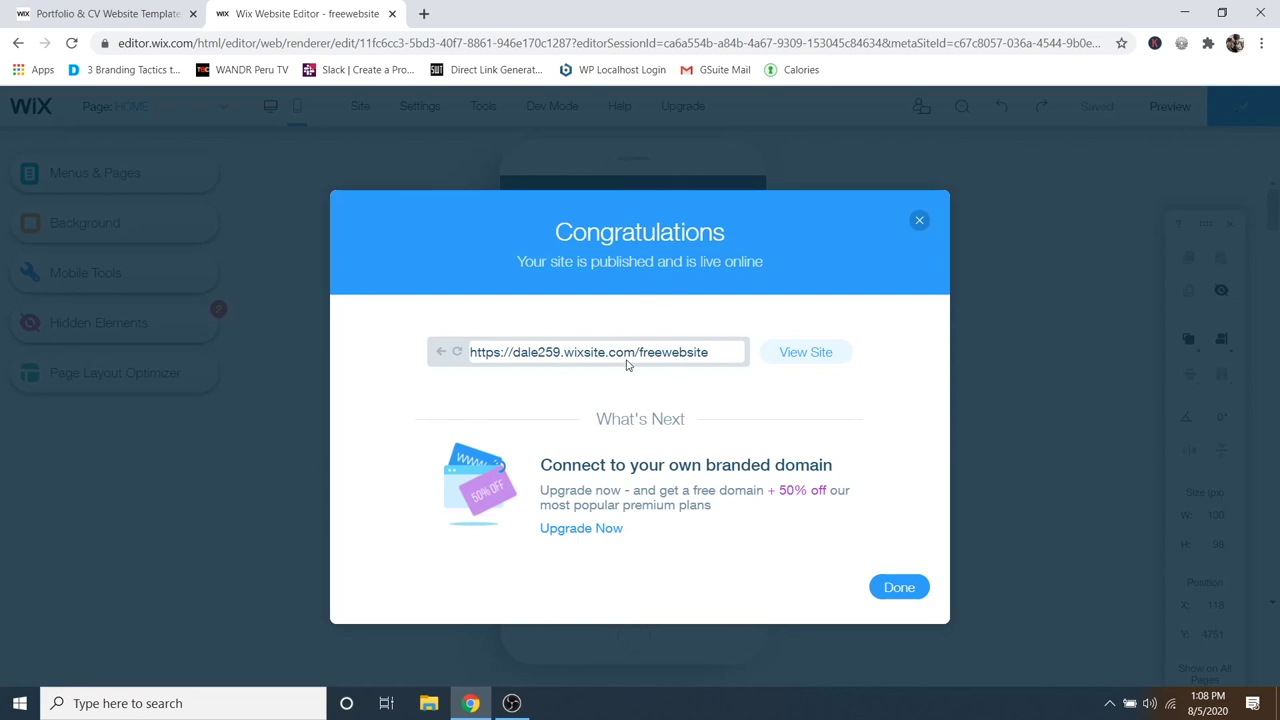
click(611, 358)
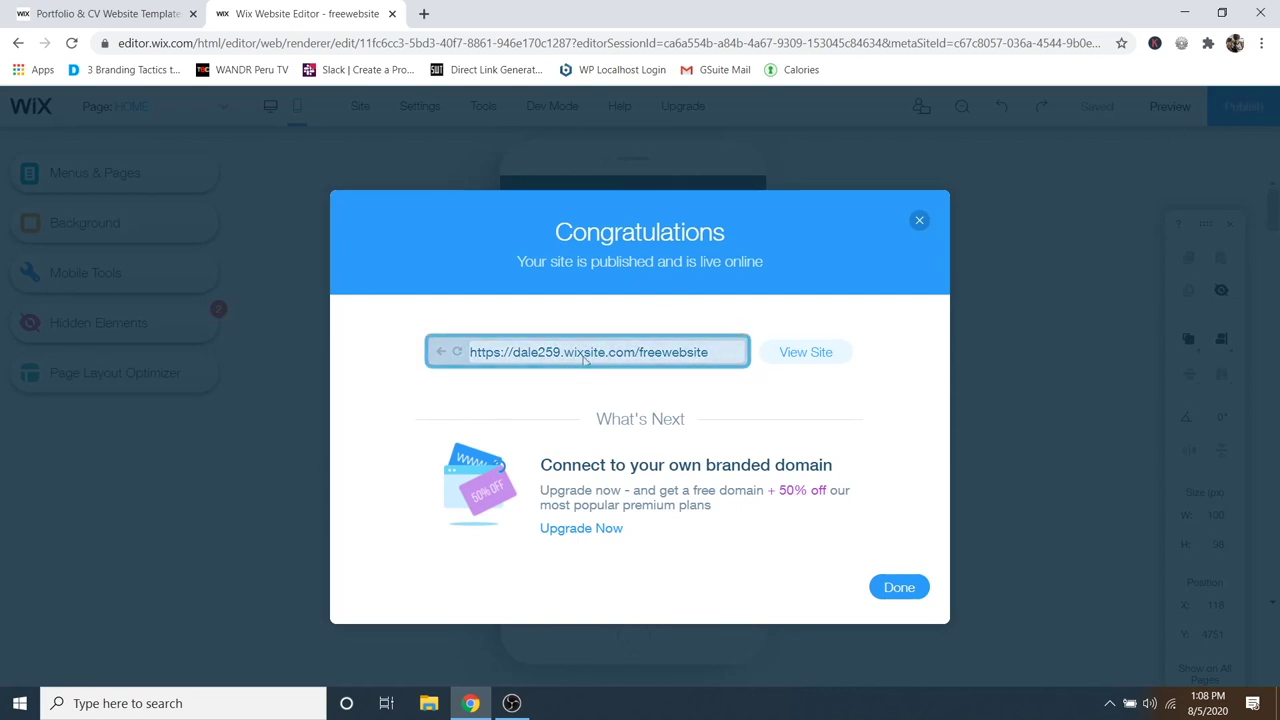
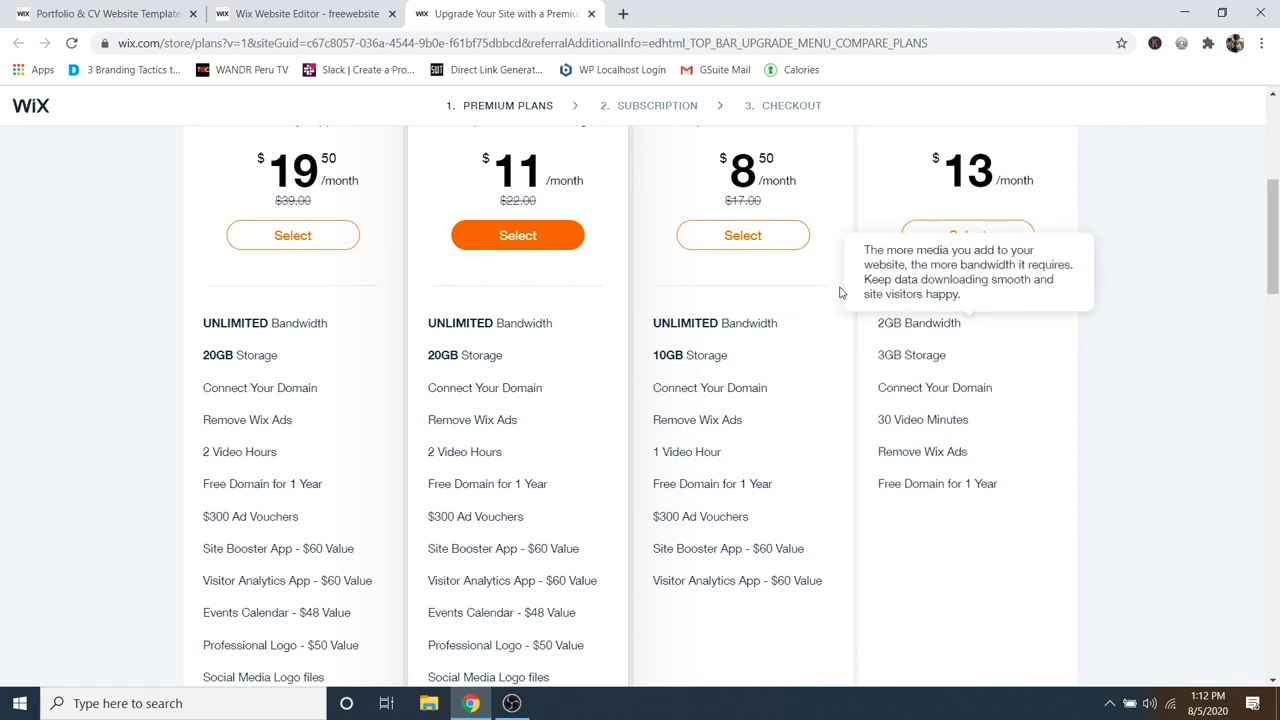
Step: Choose the Unlimited Premium plan on monthly billing ($22.00) and proceed through checkout
click(760, 240)
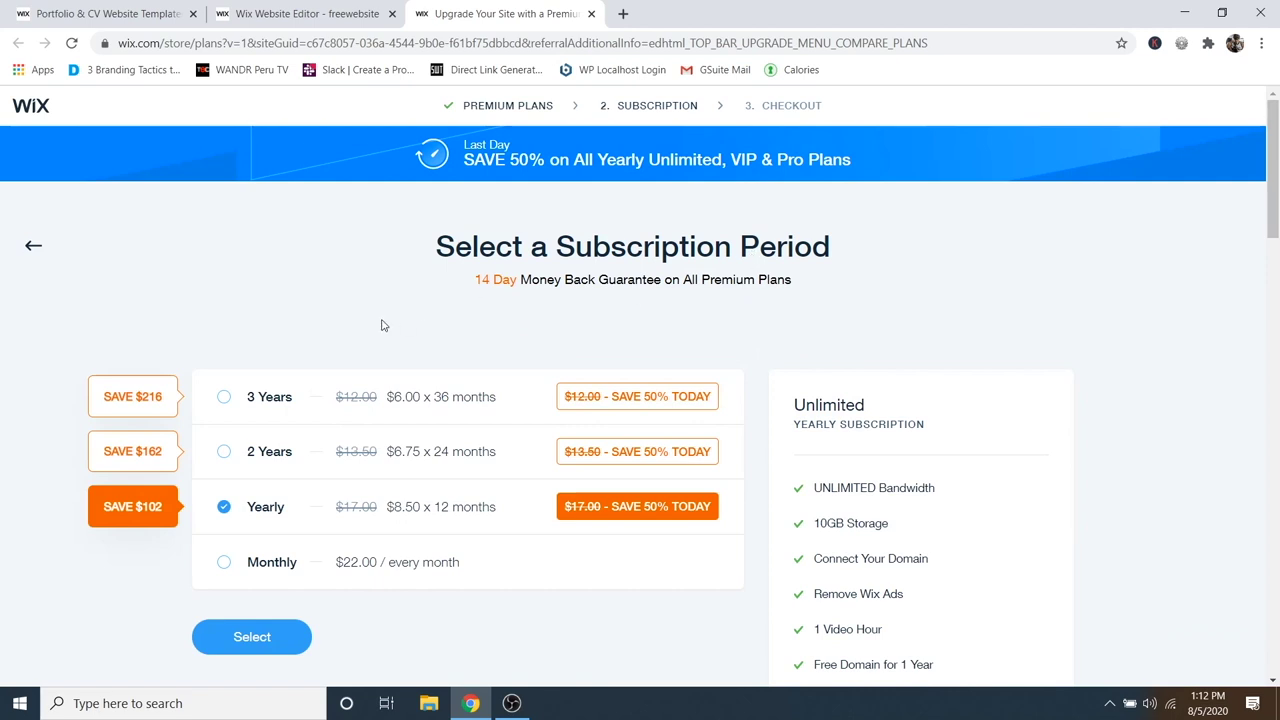
scroll(381, 325, down, 2)
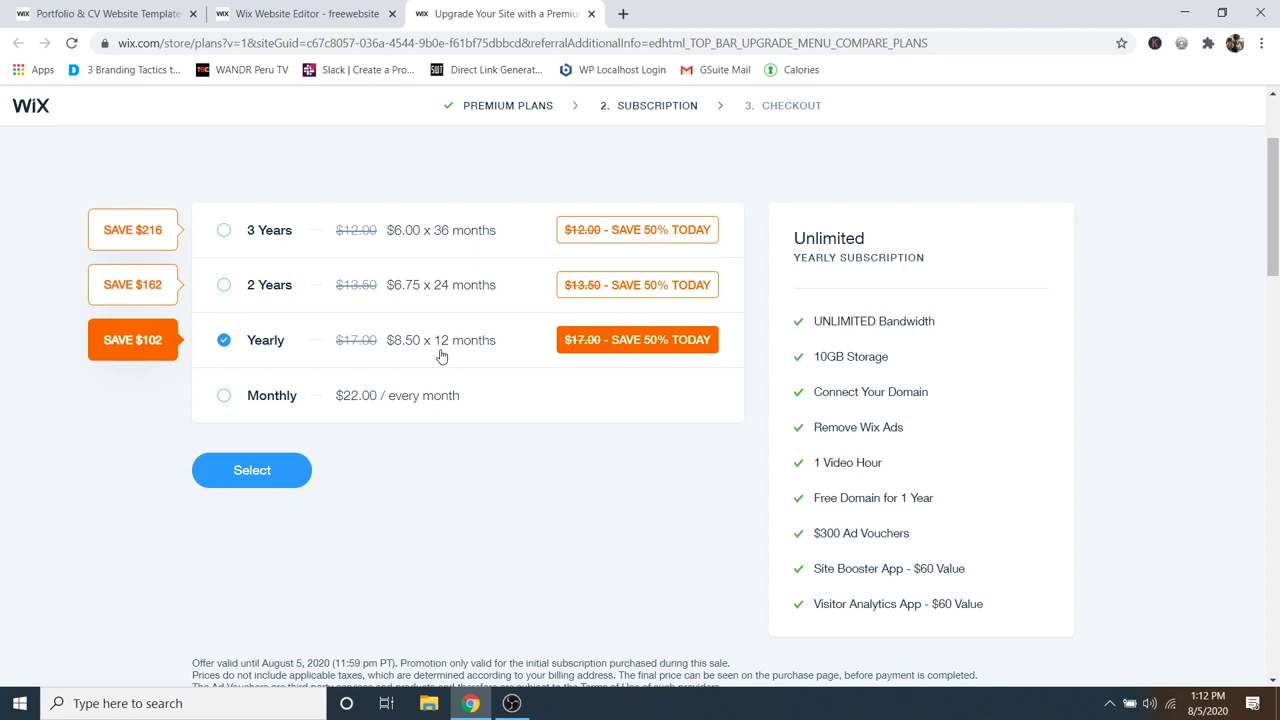
click(224, 397)
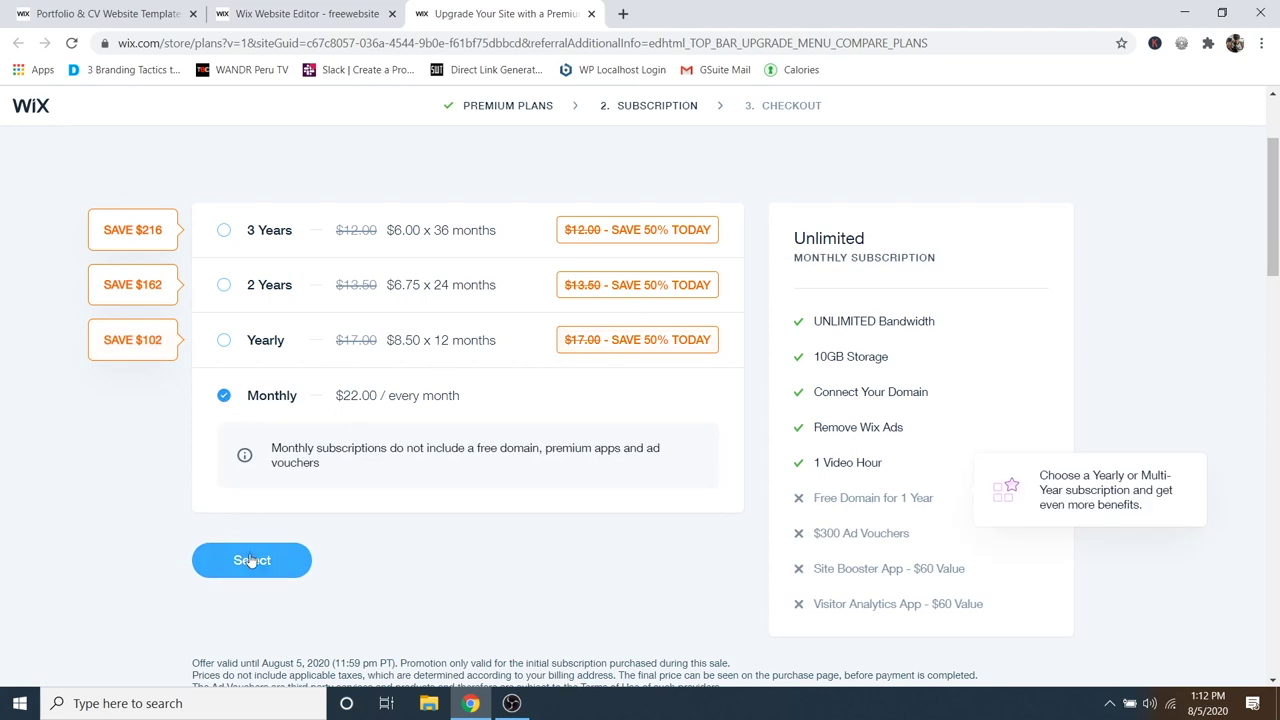
mouse_move(856, 503)
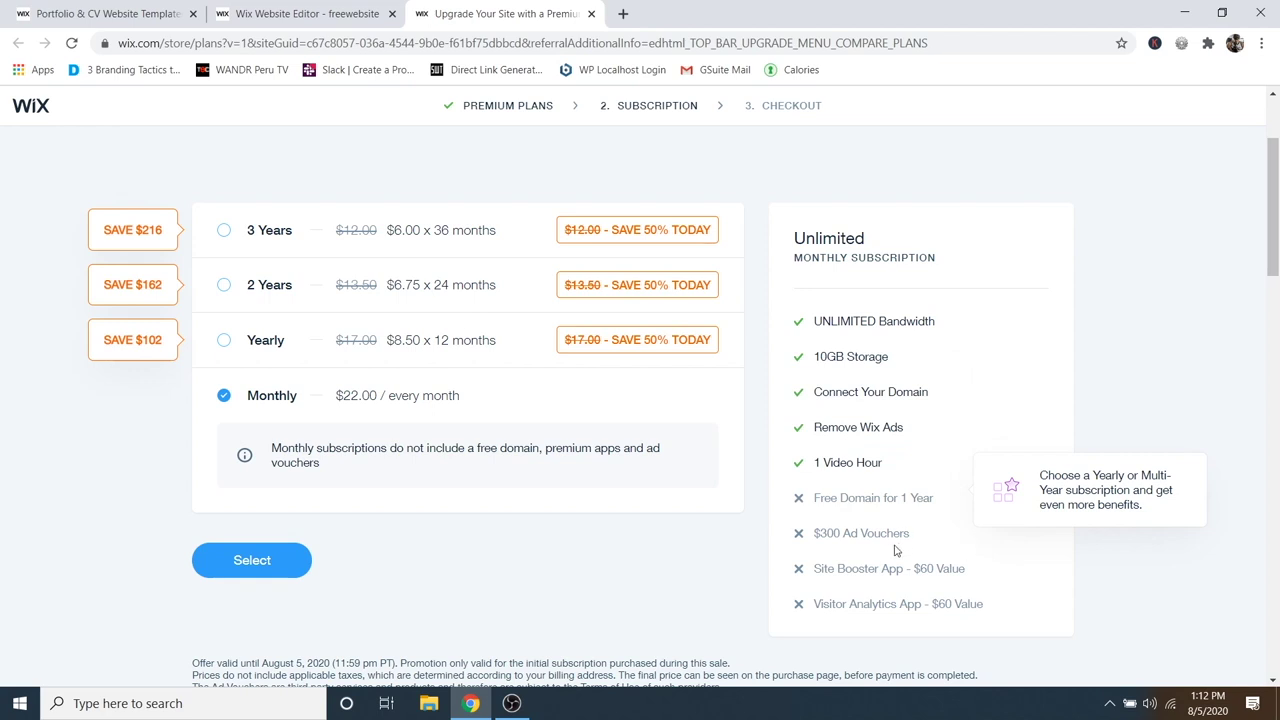
click(255, 566)
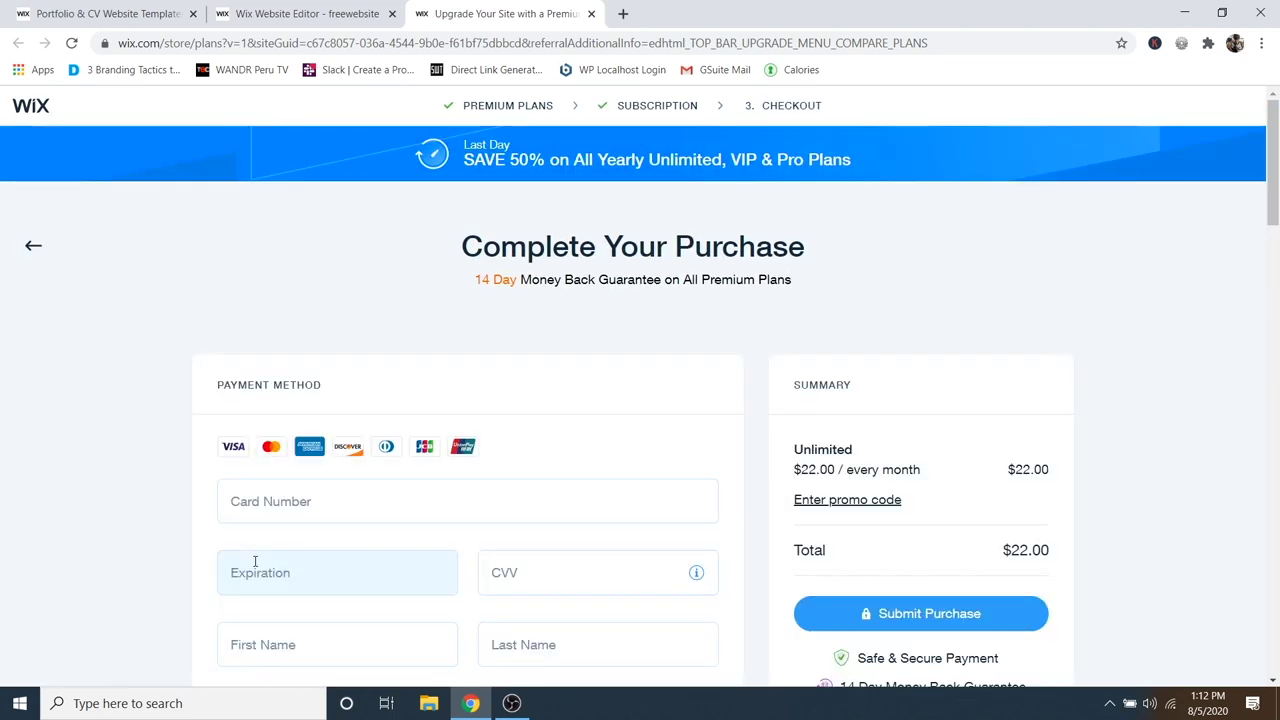
scroll(740, 400, down, 2)
scroll(752, 405, down, 1)
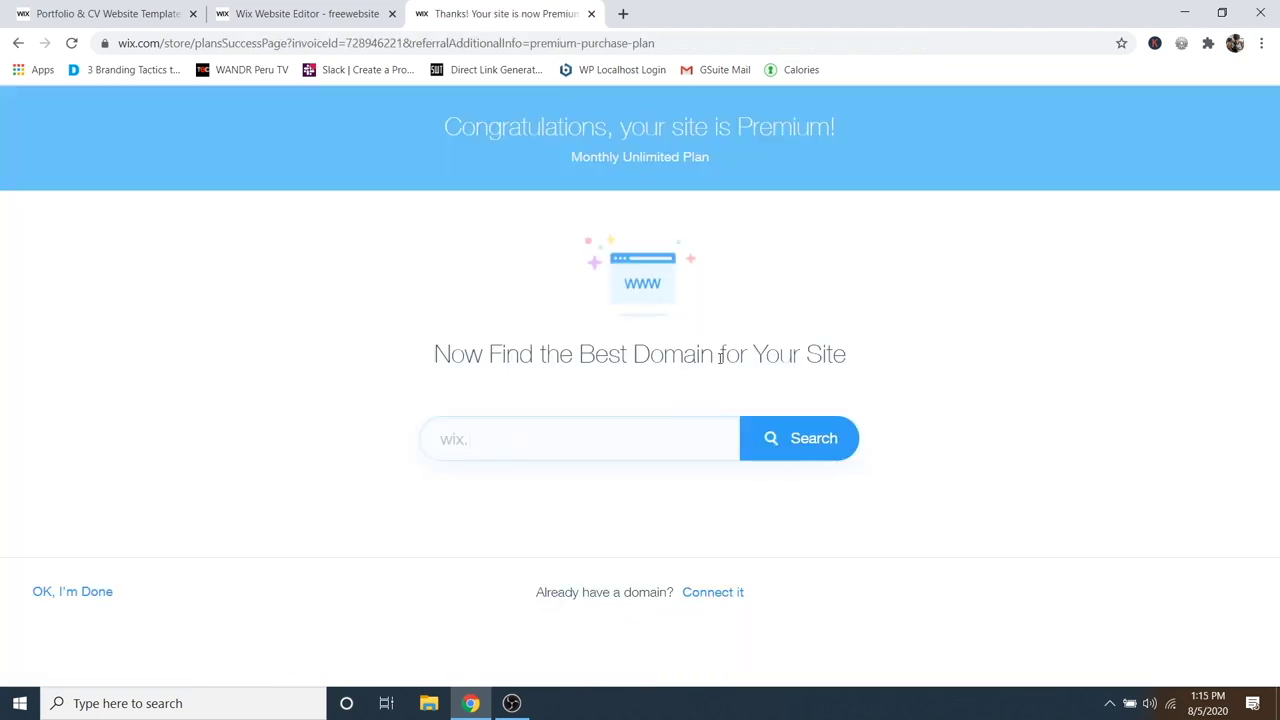
Step: Search myfreewebsite.com, which is taken, then mynewfreewebsite.com, which is available
click(502, 437)
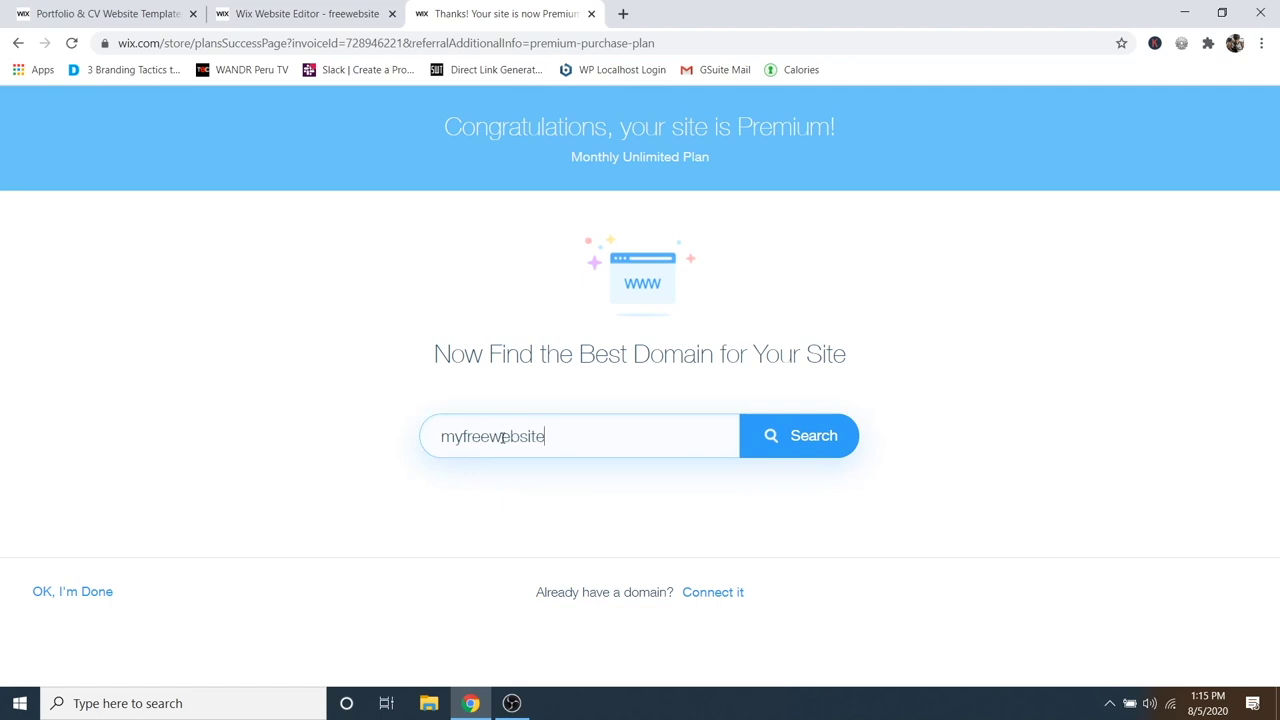
text(myfreewebsite.com)
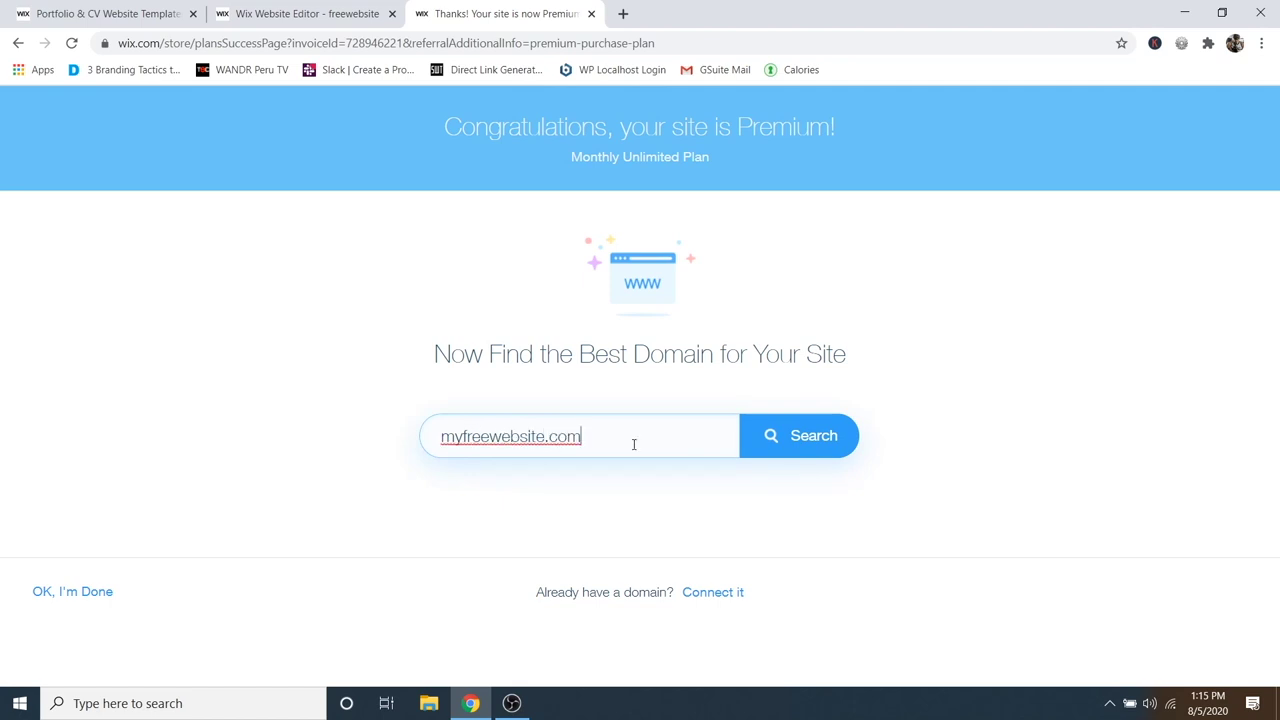
click(783, 447)
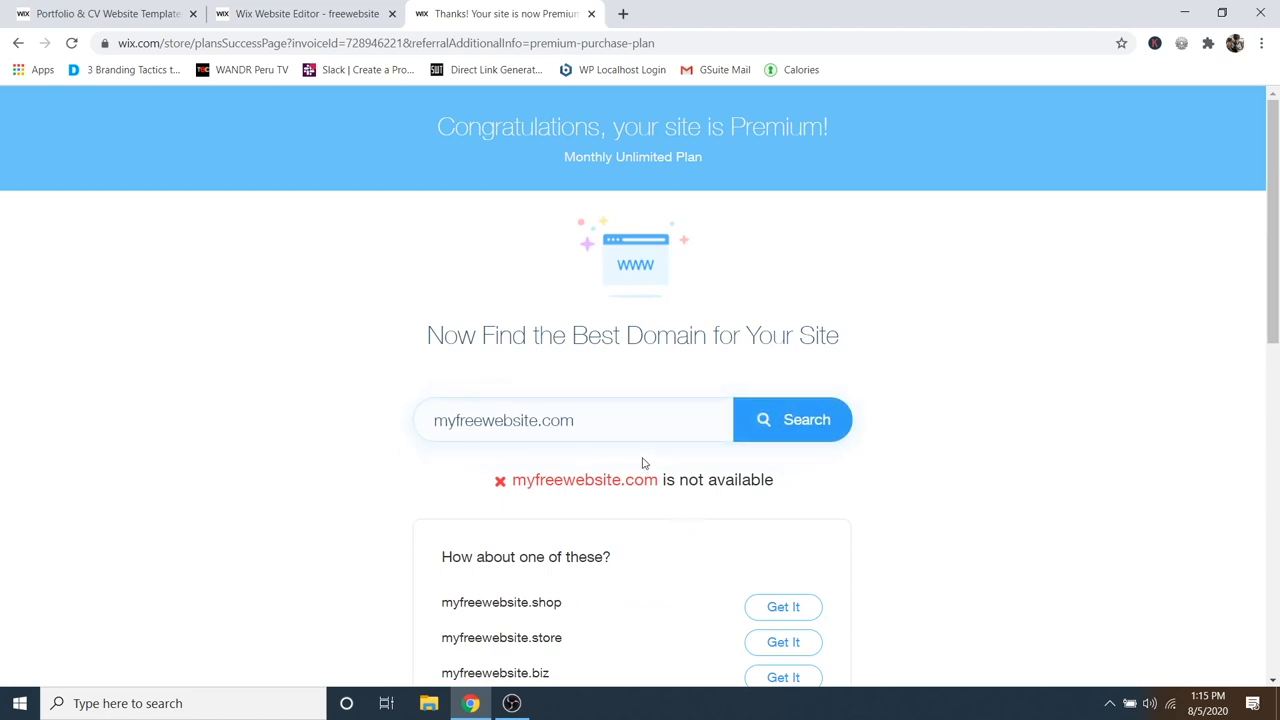
click(456, 418)
text(new)
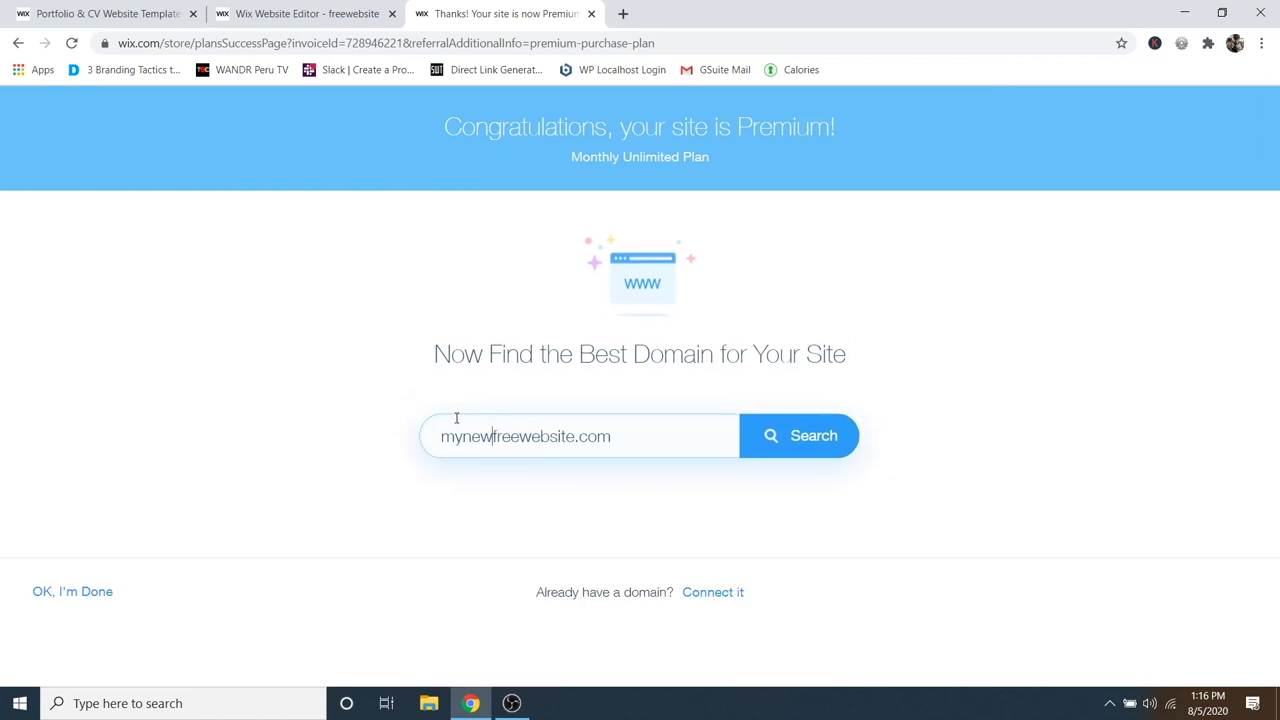
click(803, 443)
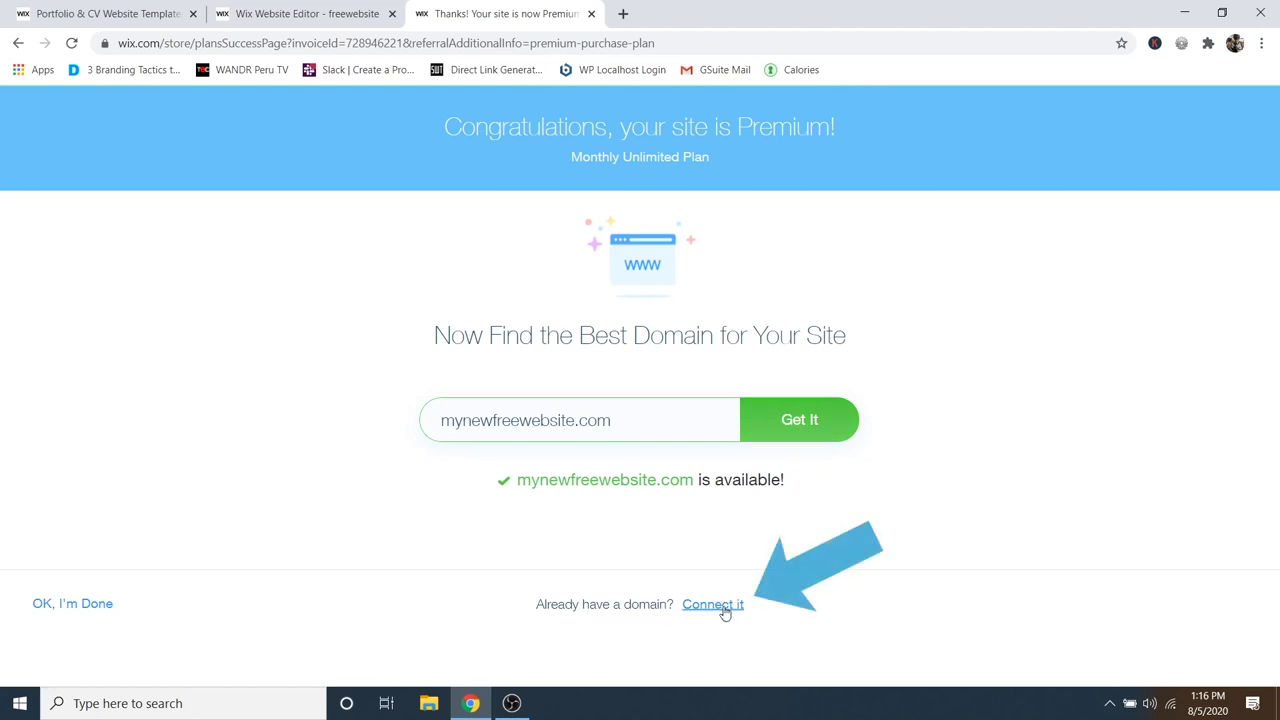
Step: Claim mynewfreewebsite.com for 1 year with Private Registration, reaching the $26.83 checkout
click(797, 428)
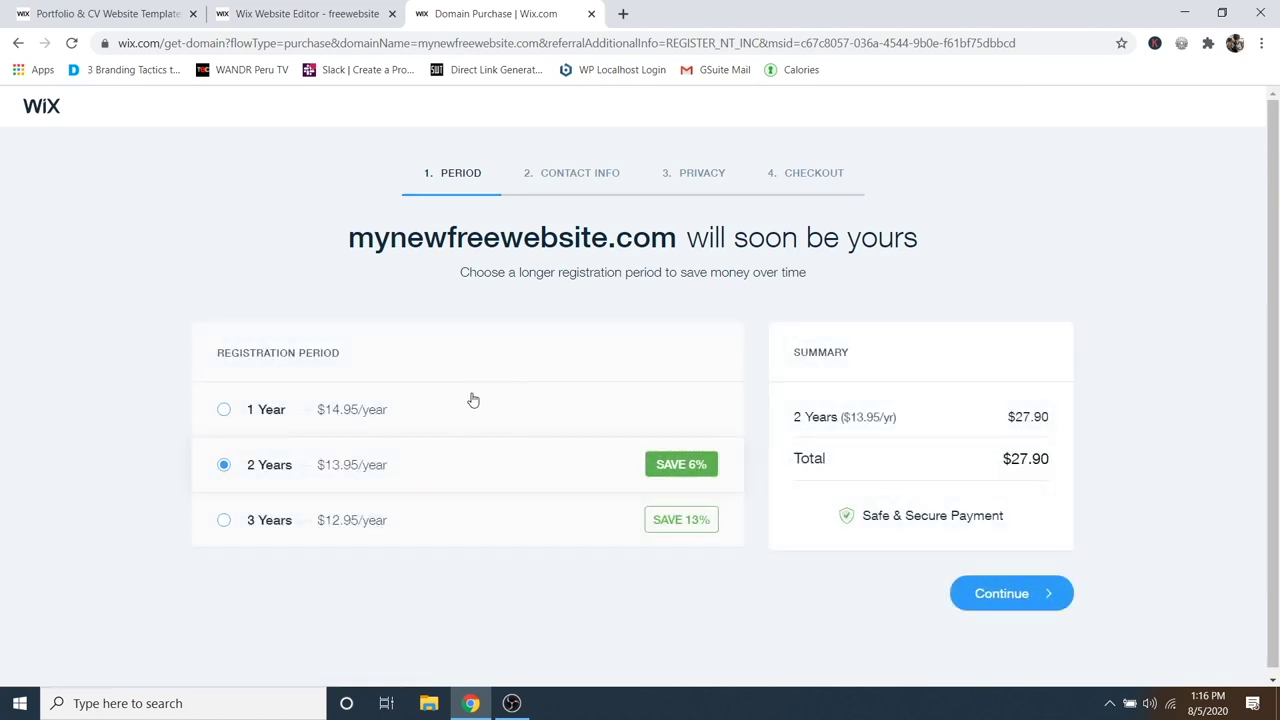
click(224, 412)
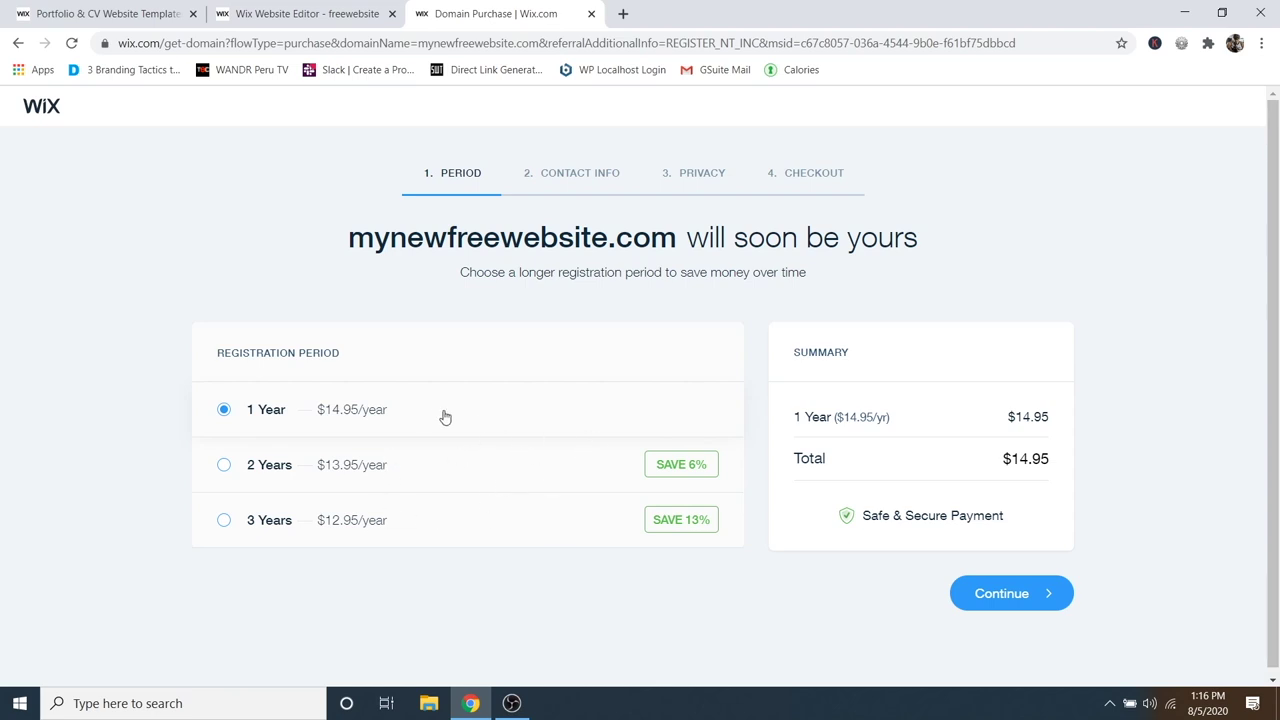
click(993, 602)
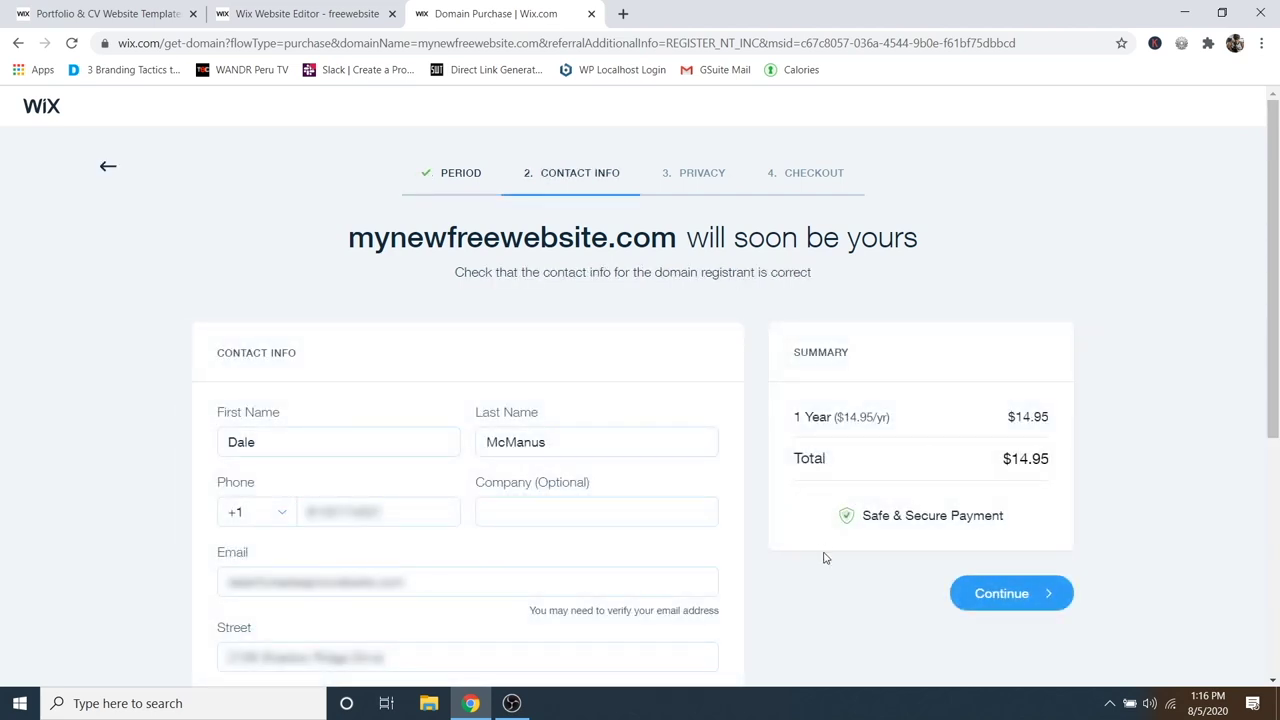
click(1005, 600)
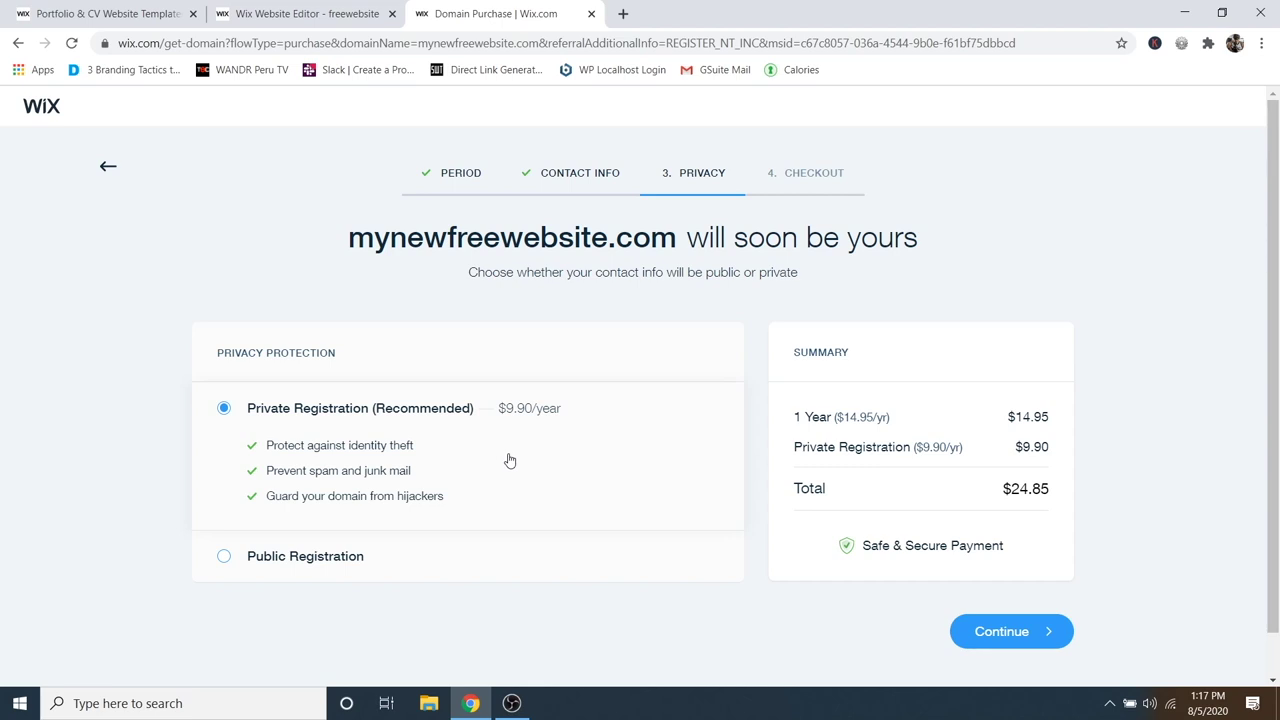
click(1007, 634)
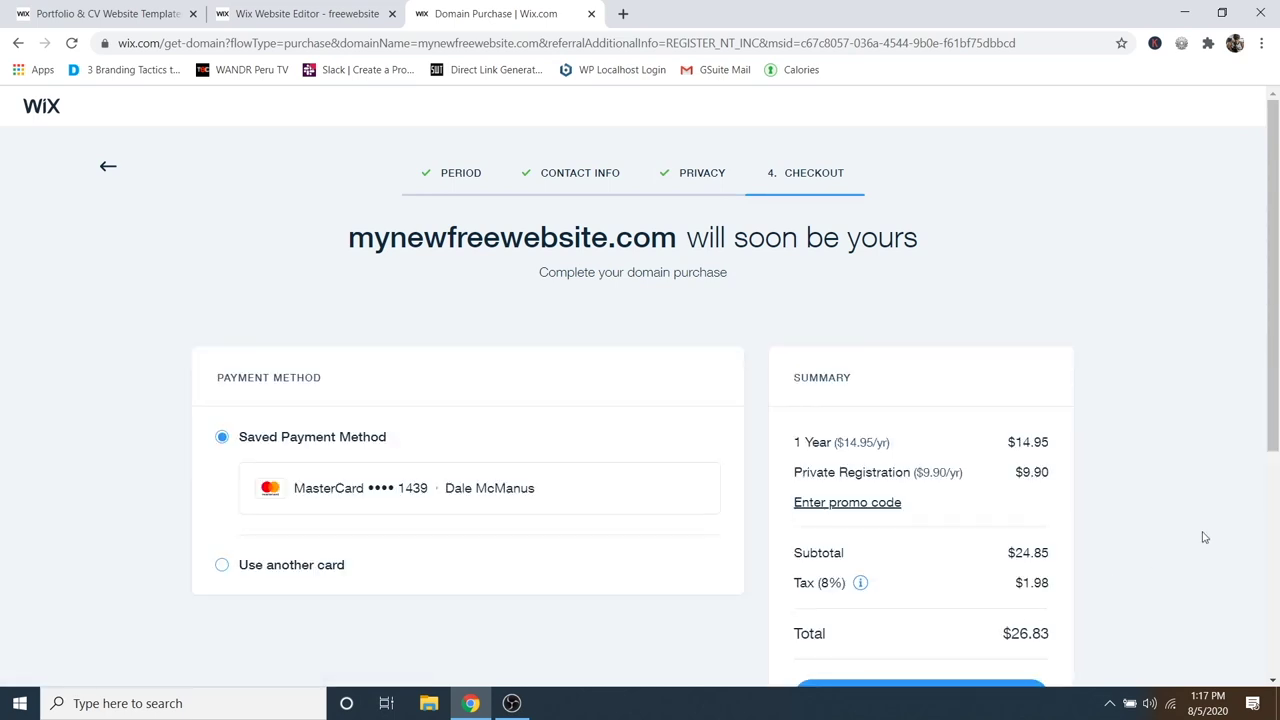
scroll(1204, 537, down, 1)
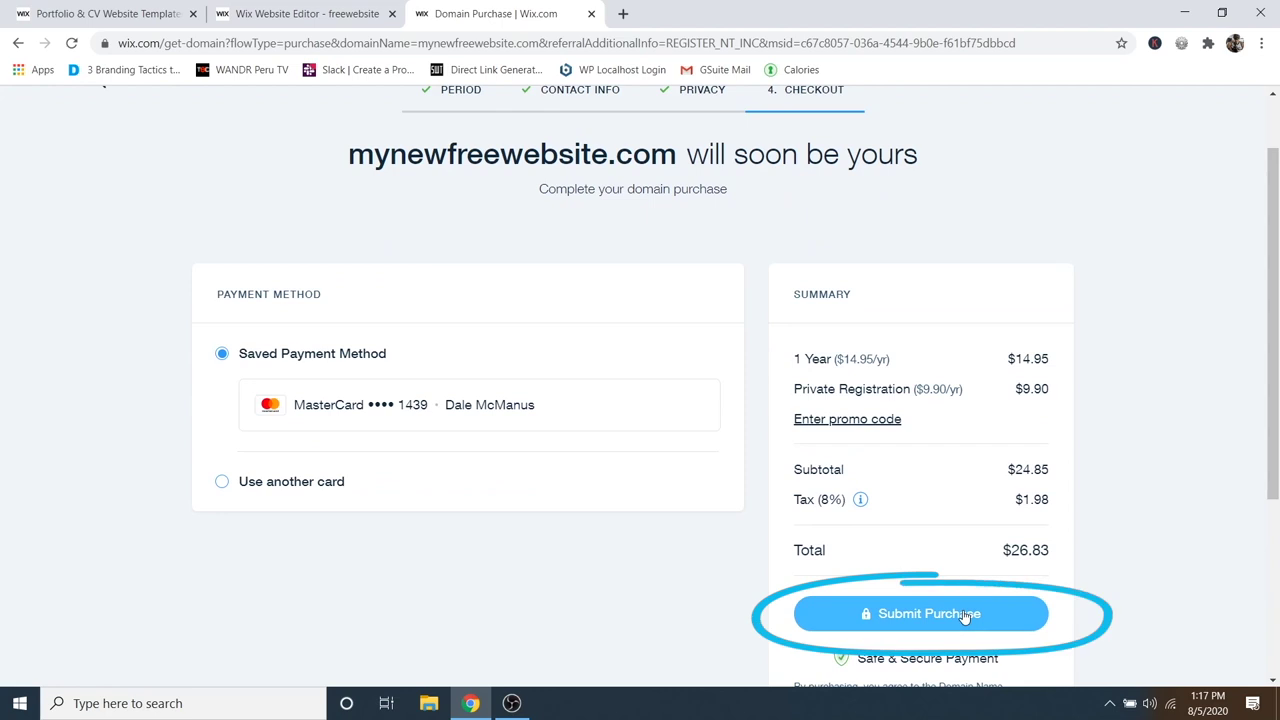
Step: Pay for mynewfreewebsite.com with the saved card and view it in My Domains
click(965, 616)
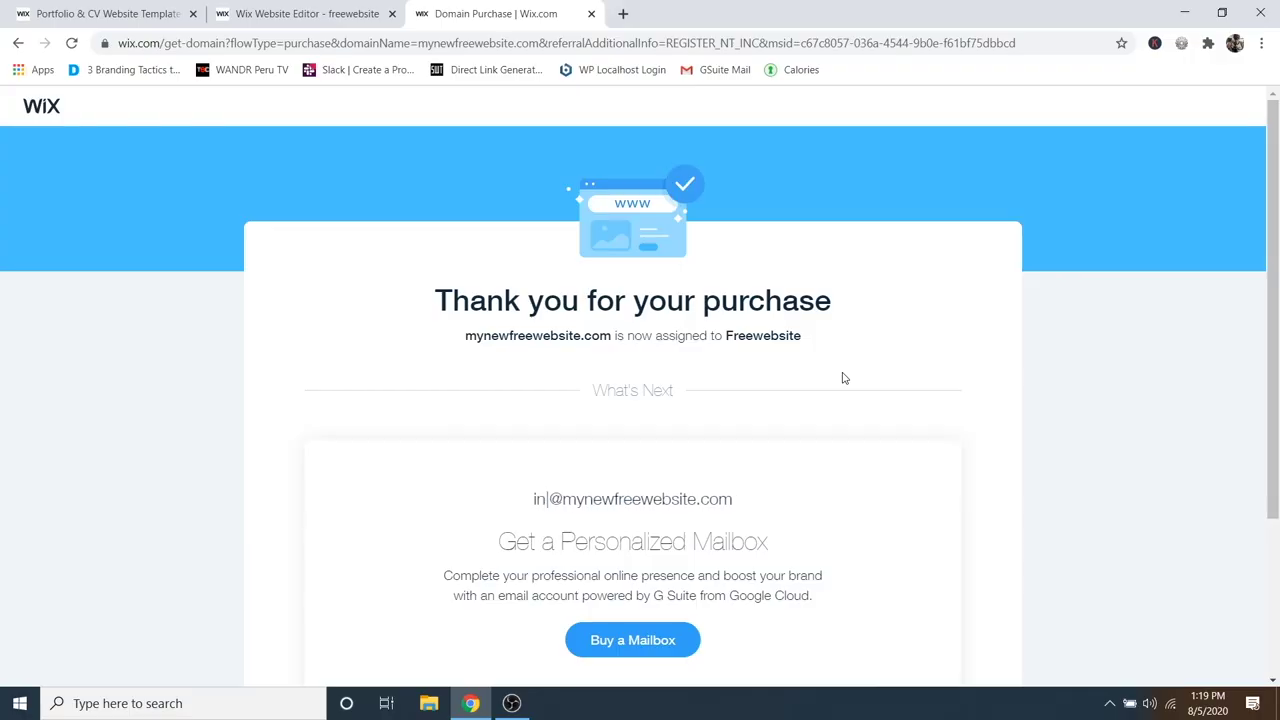
scroll(848, 383, down, 3)
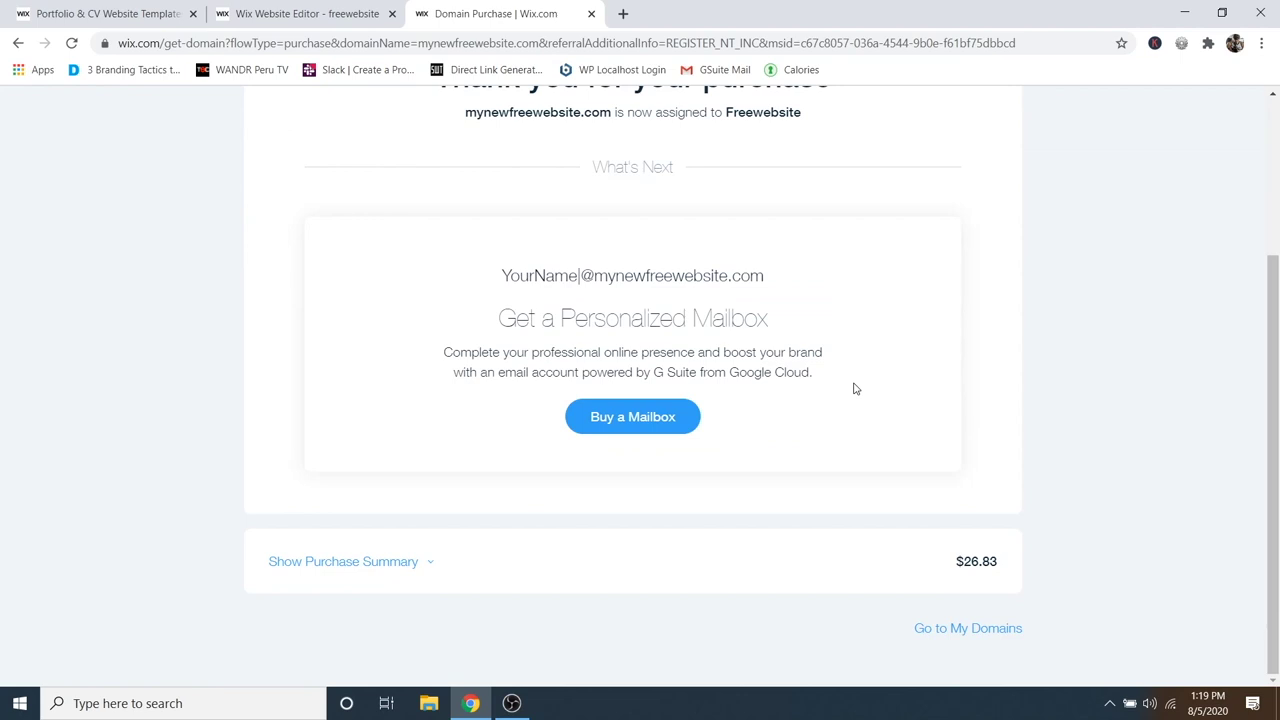
click(960, 630)
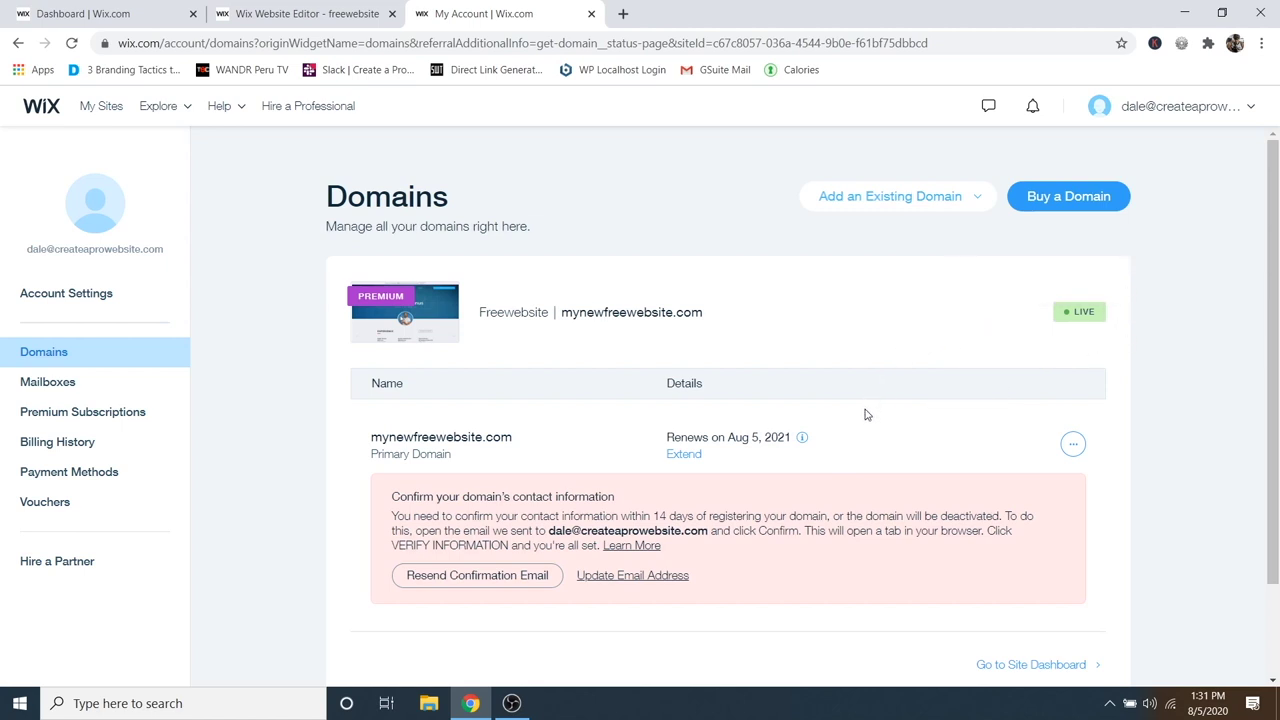
Step: Load mynewfreewebsite.com in a new tab and scroll through the live portfolio site
click(622, 14)
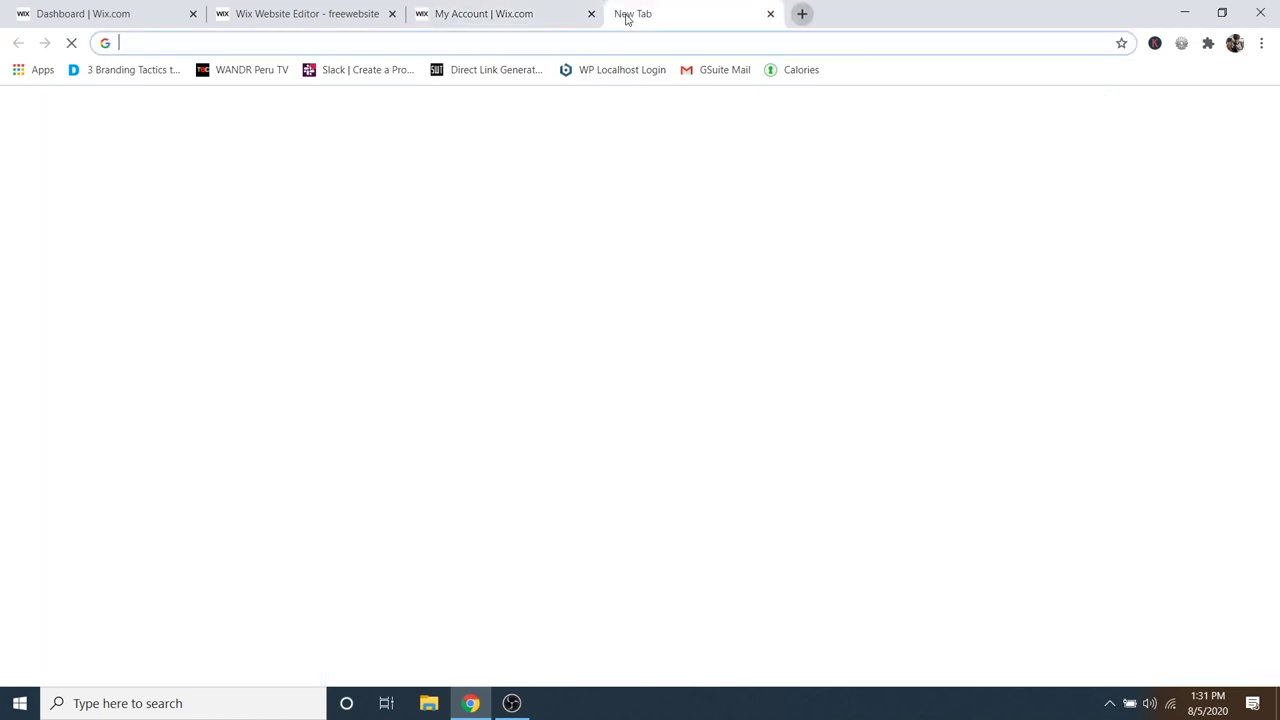
text(mynew)
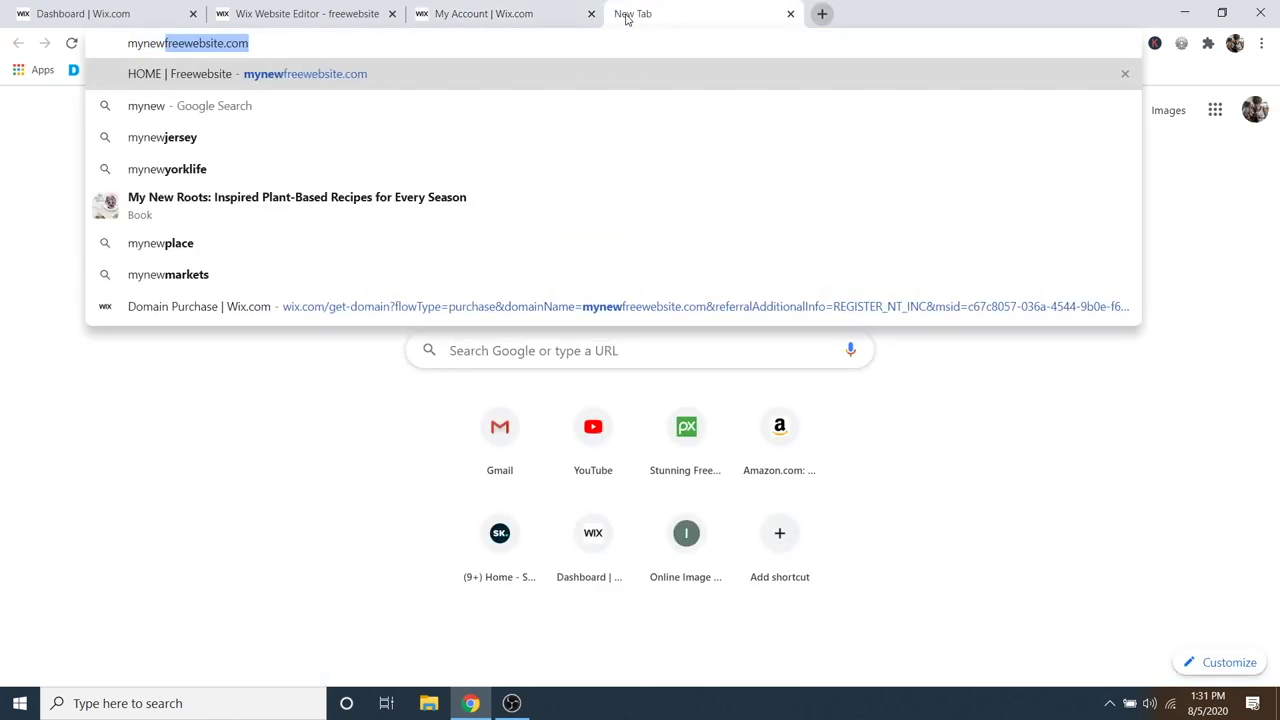
text(freewebsite.com)
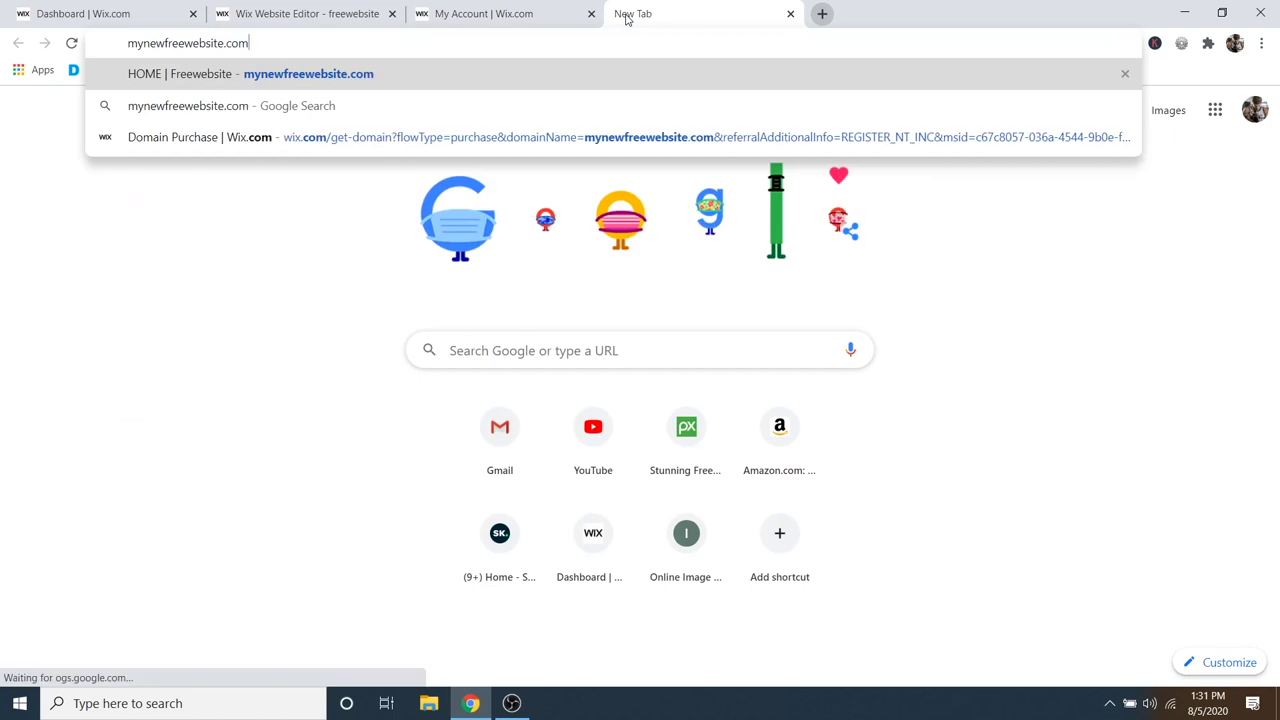
key(Return)
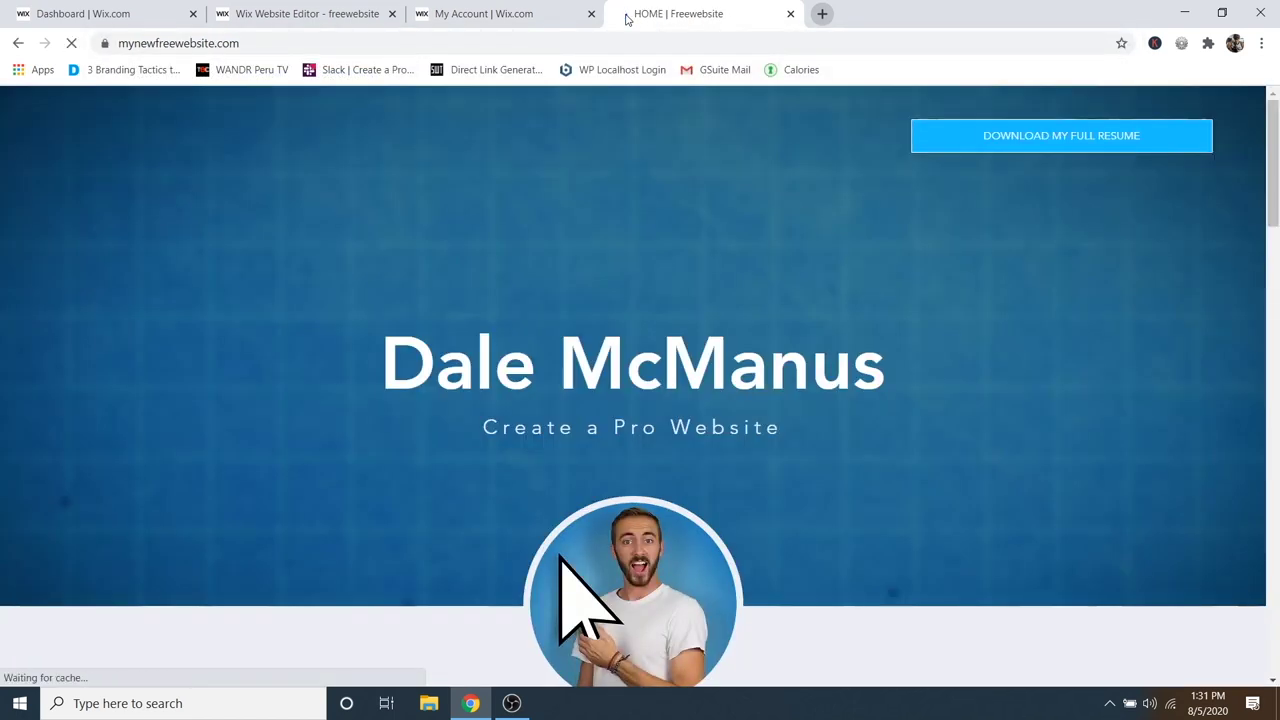
scroll(899, 275, down, 5)
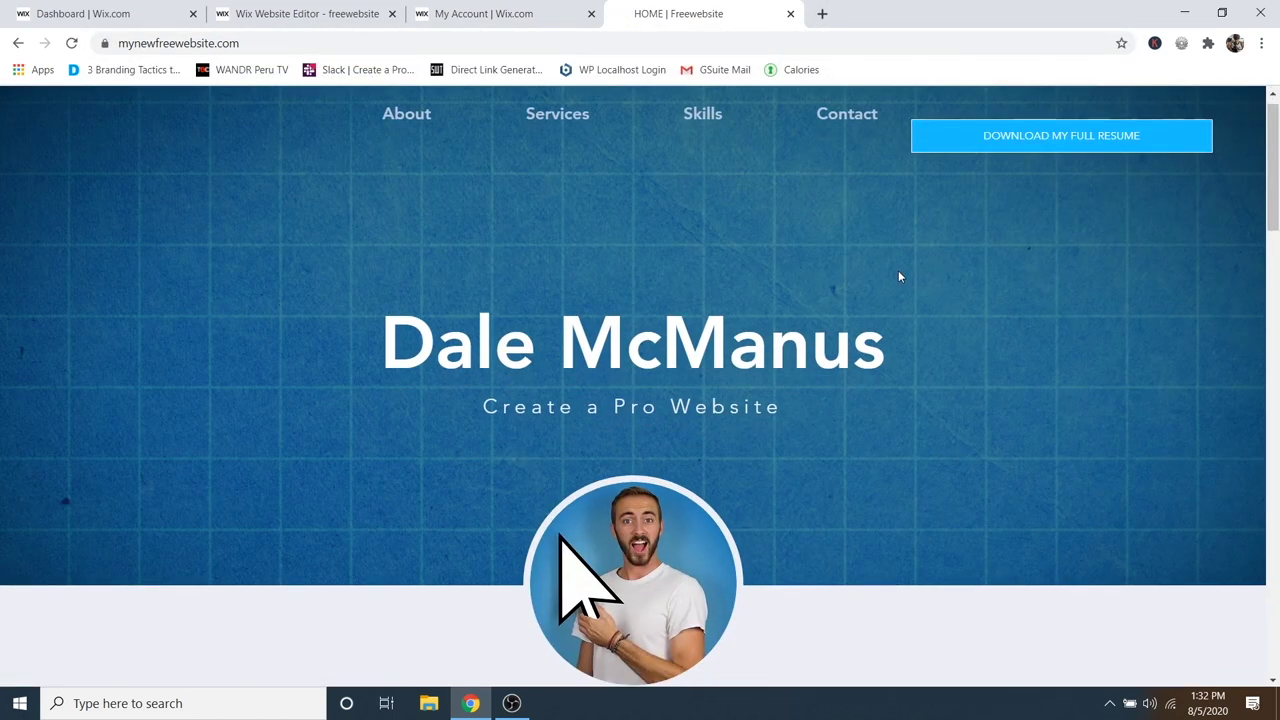
scroll(899, 275, down, 10)
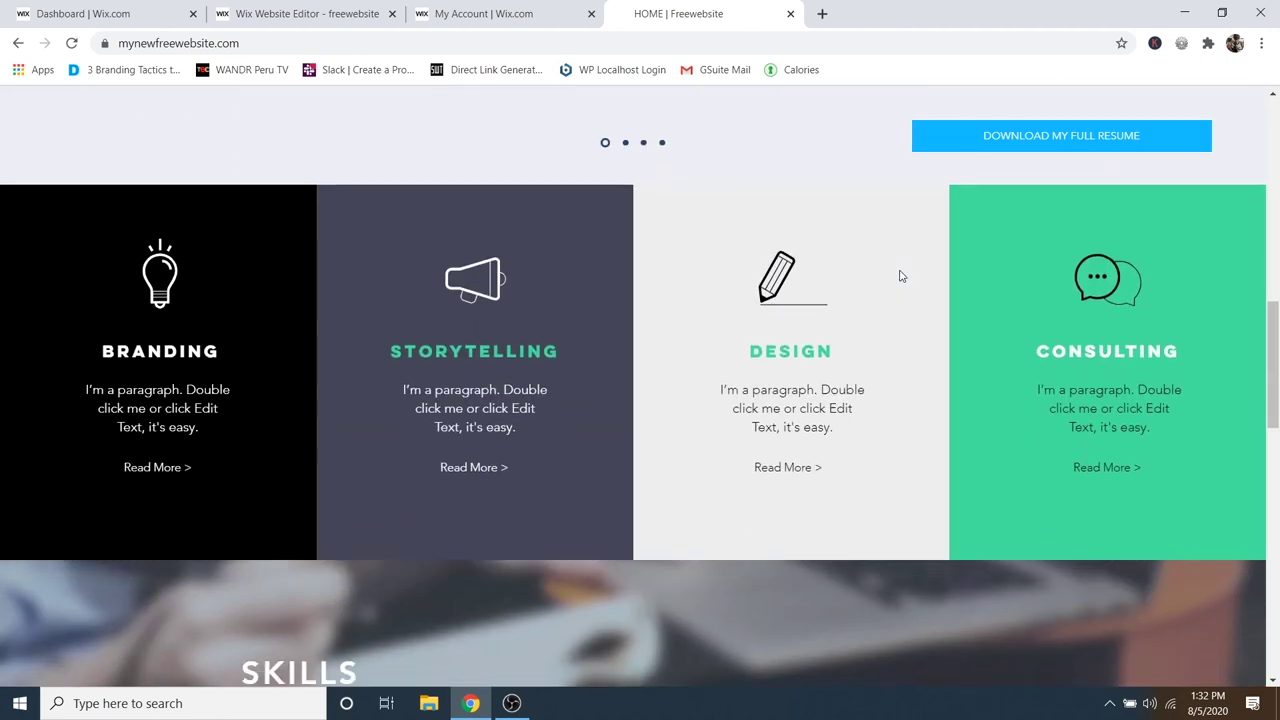
scroll(900, 276, down, 6)
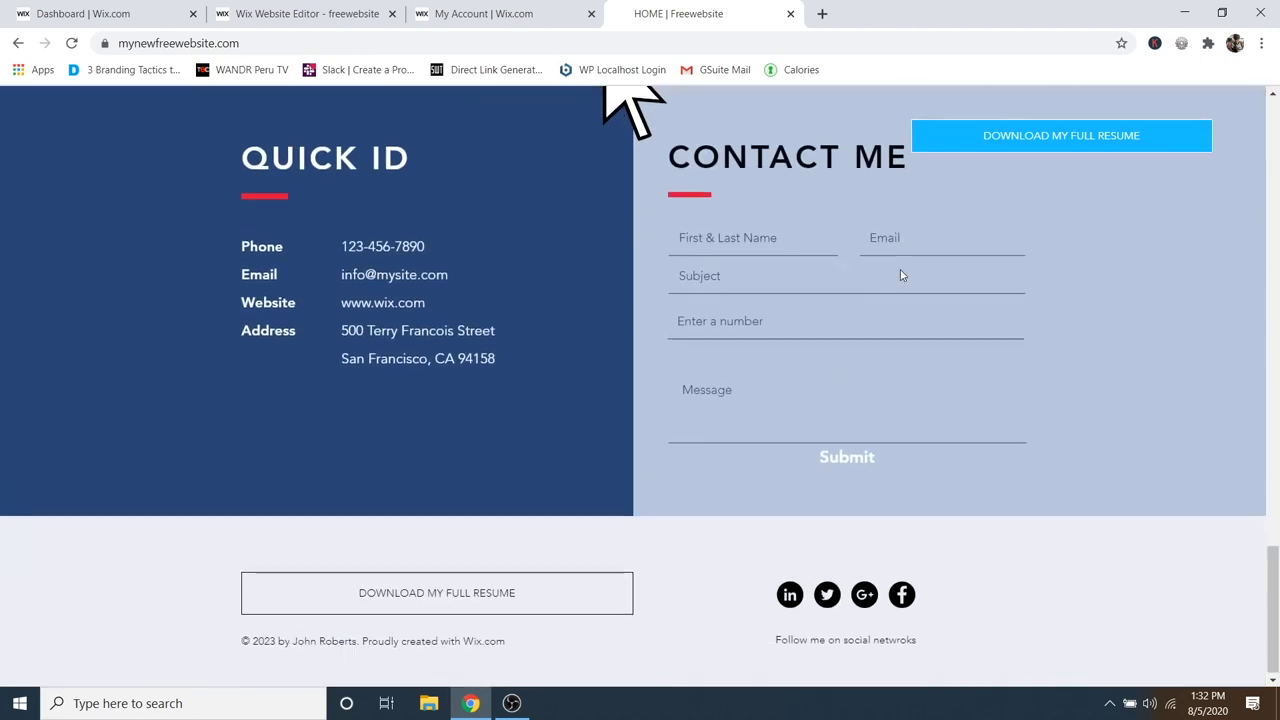
scroll(902, 274, up, 4)
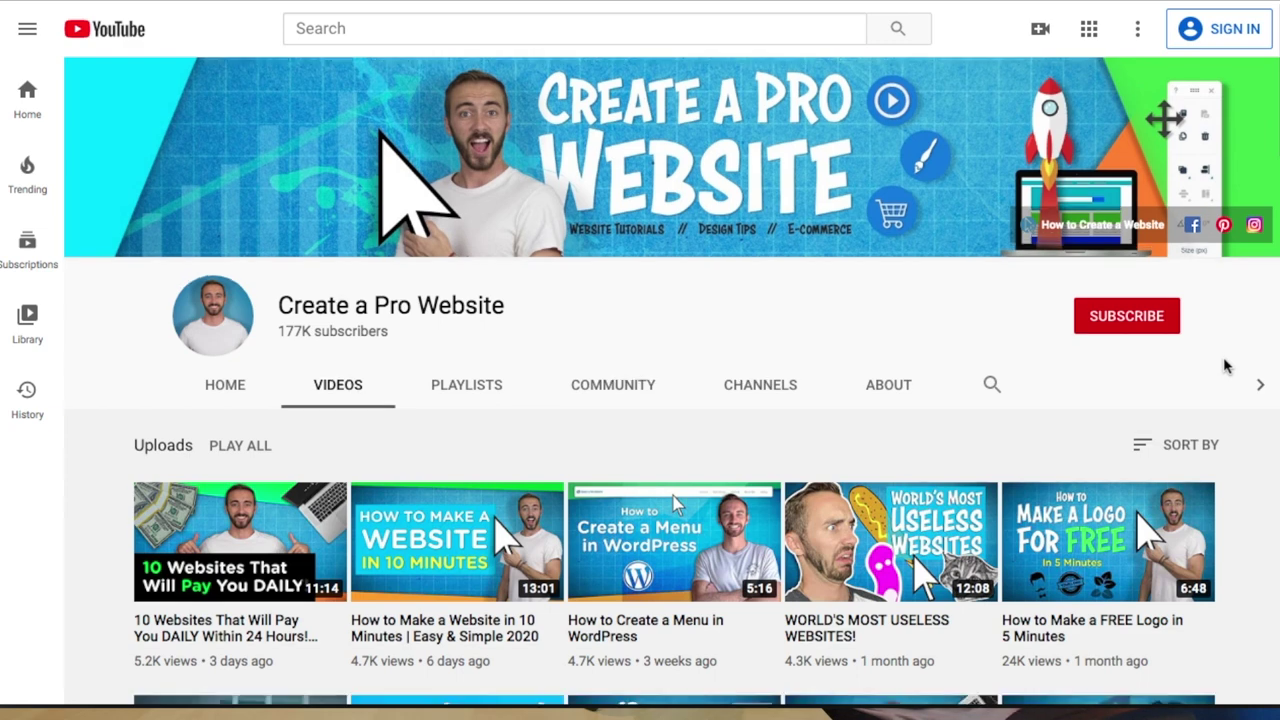
scroll(1226, 366, down, 5)
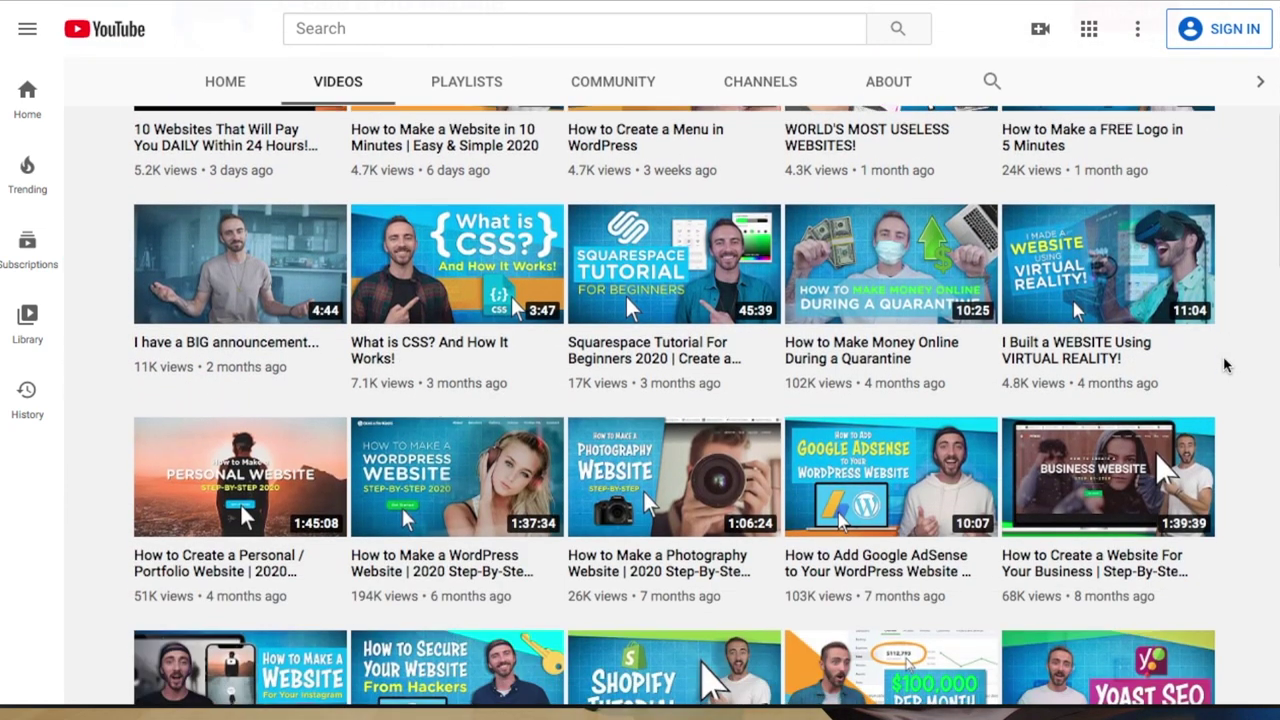
scroll(1226, 366, down, 3)
scroll(1226, 366, down, 3)
scroll(1226, 366, down, 3)
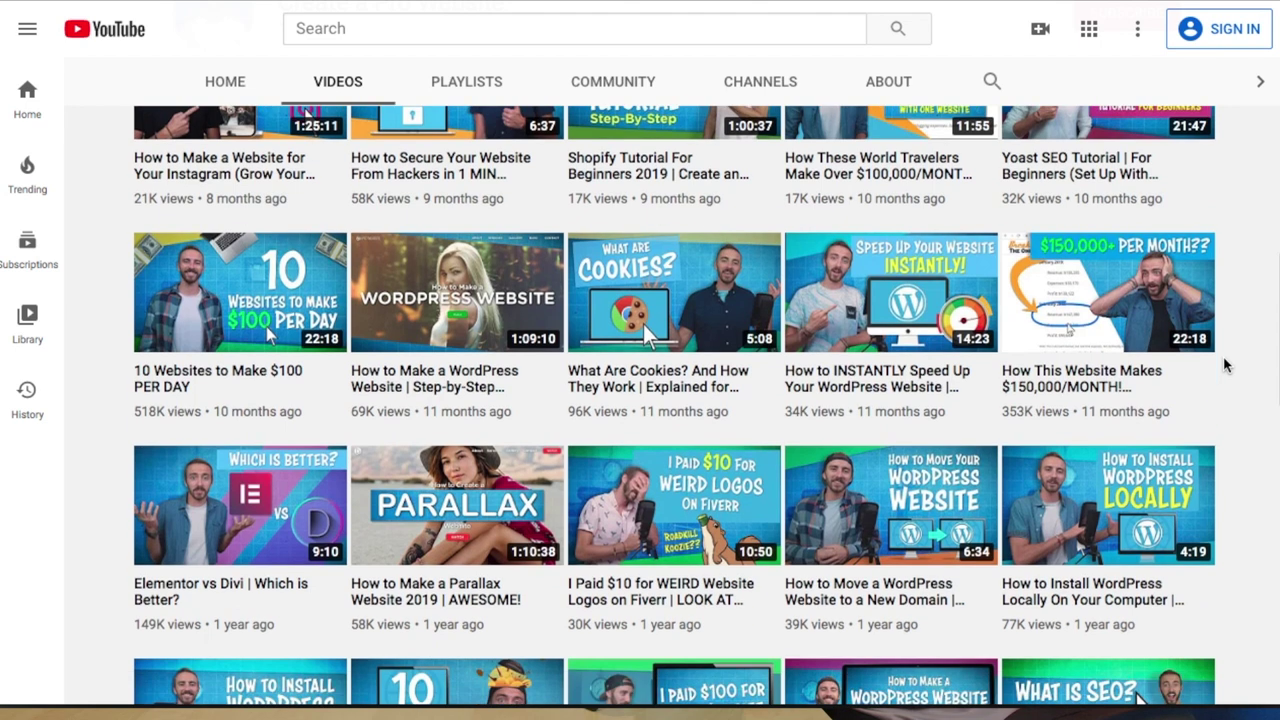
scroll(1226, 366, down, 3)
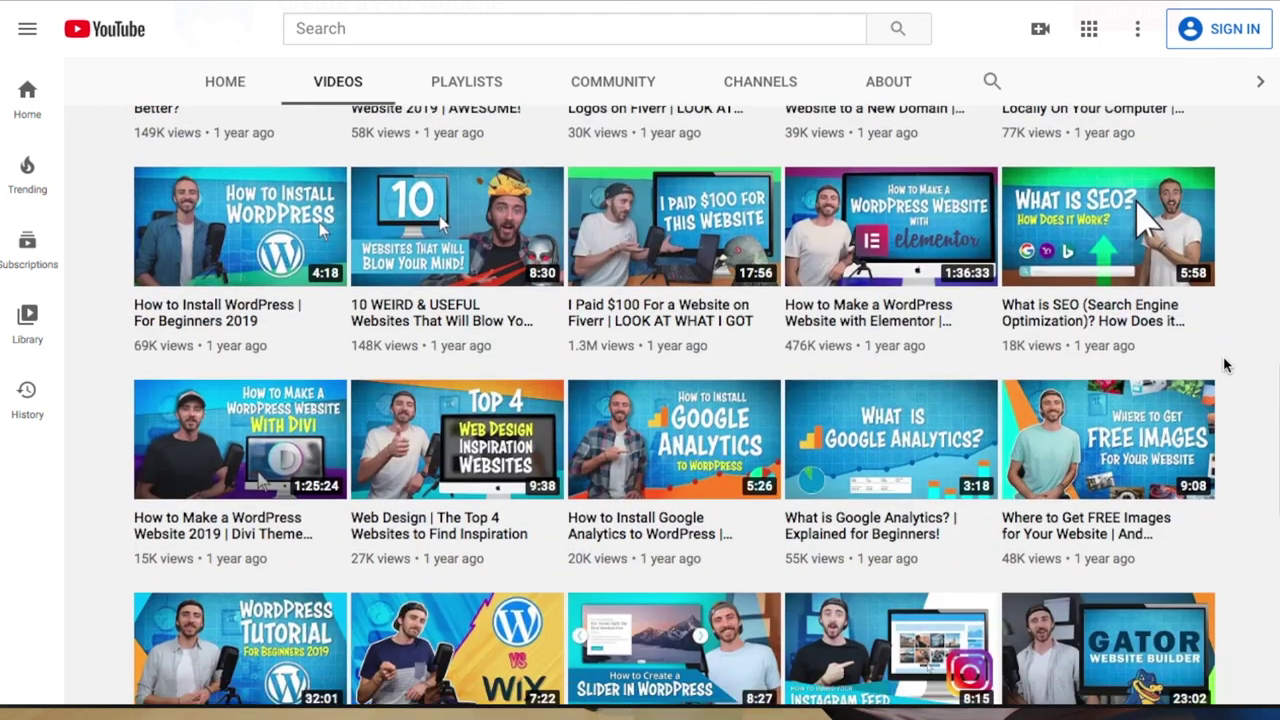